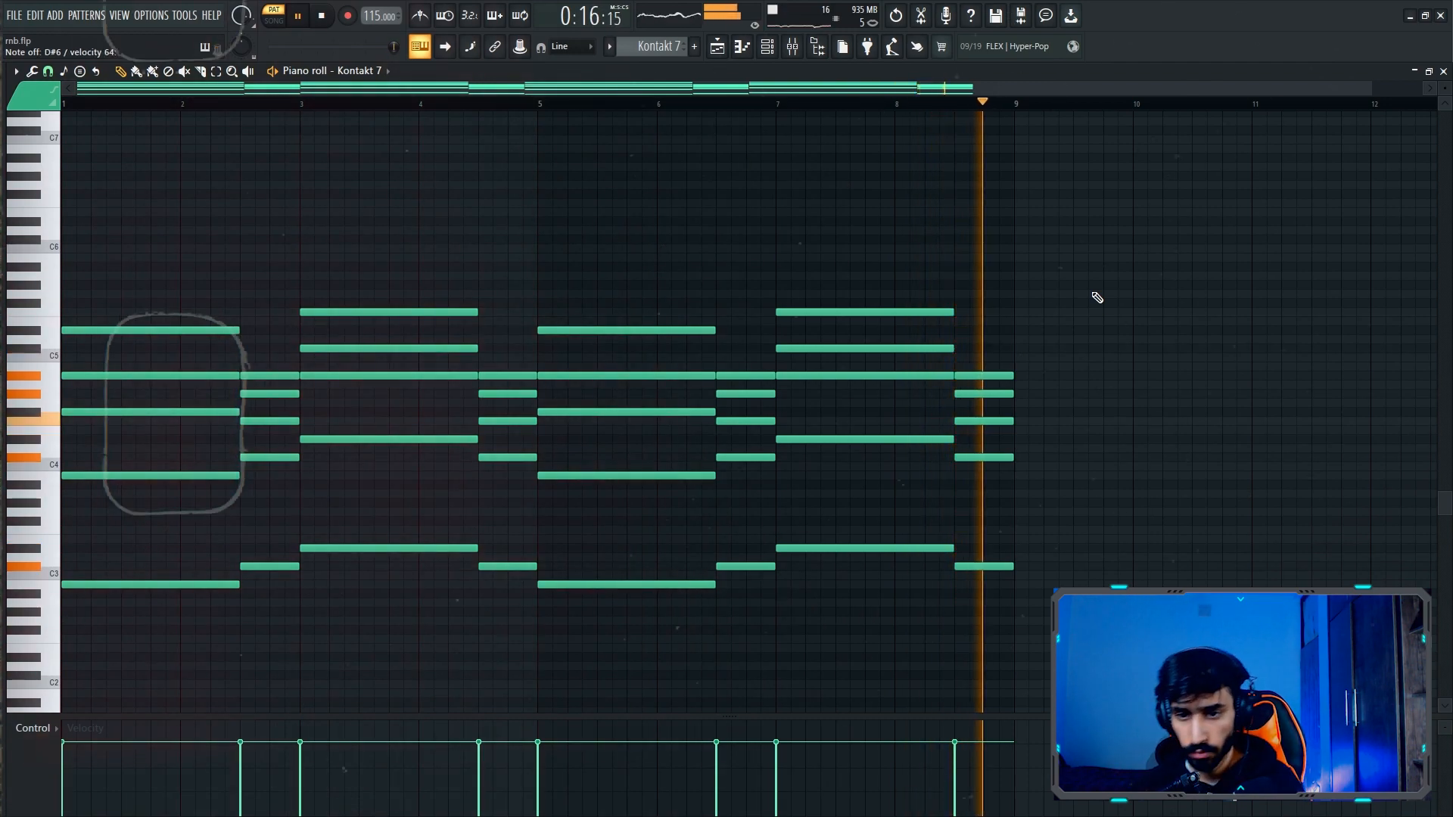
- Set the Pro-Q 3 high cut to about 4044 Hz and the low cut to about 108 Hz with a 24 dB/oct slope
{"action": "key", "text": "space"}
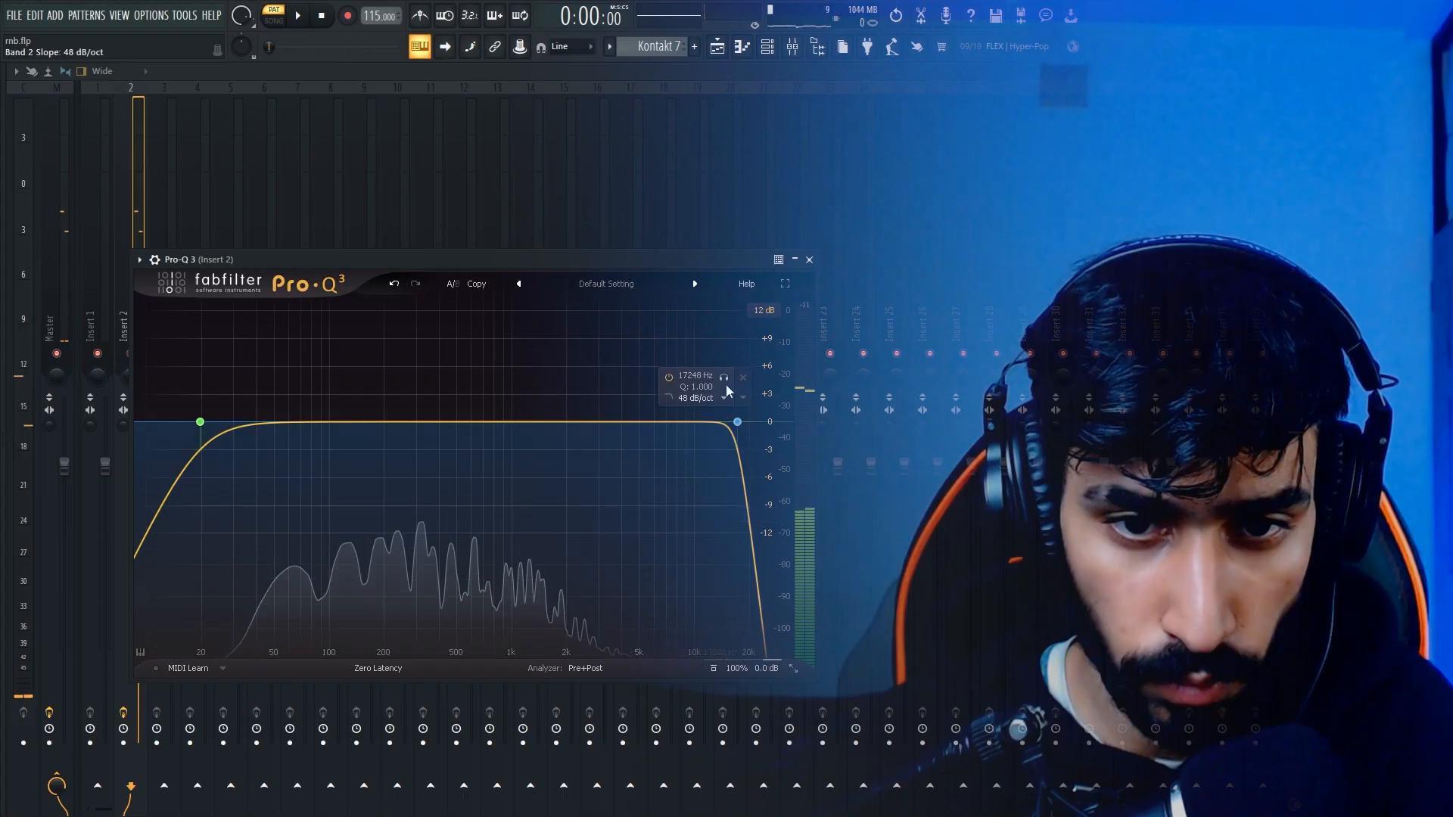
{"action": "left_click_drag", "start_coordinate": [762, 422], "coordinate": [622, 421]}
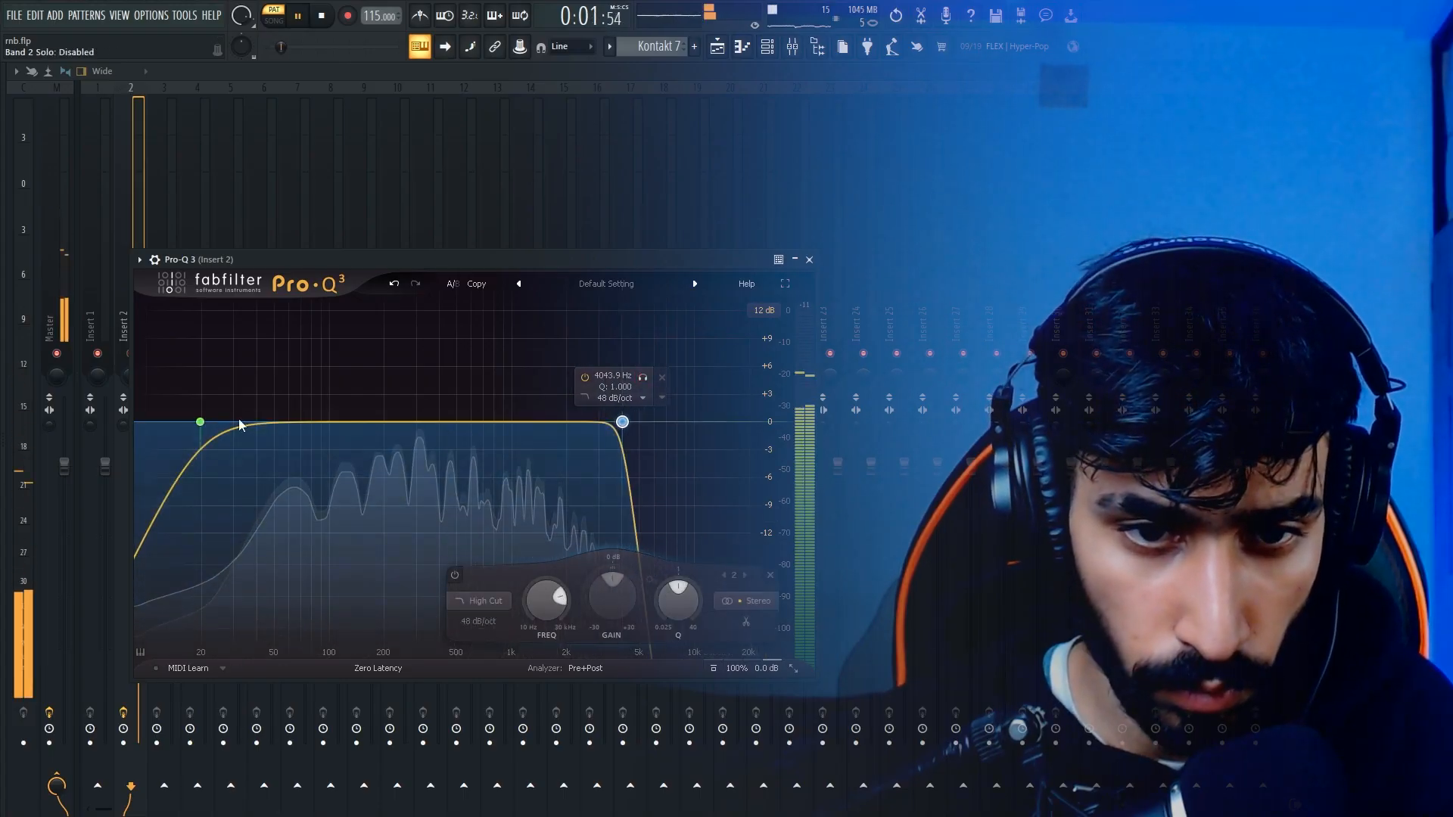
{"action": "left_click", "coordinate": [200, 422]}
{"action": "left_click", "coordinate": [220, 398]}
{"action": "left_click", "coordinate": [216, 473]}
{"action": "left_click_drag", "start_coordinate": [200, 421], "coordinate": [265, 381]}
{"action": "left_click_drag", "start_coordinate": [264, 432], "coordinate": [337, 425]}
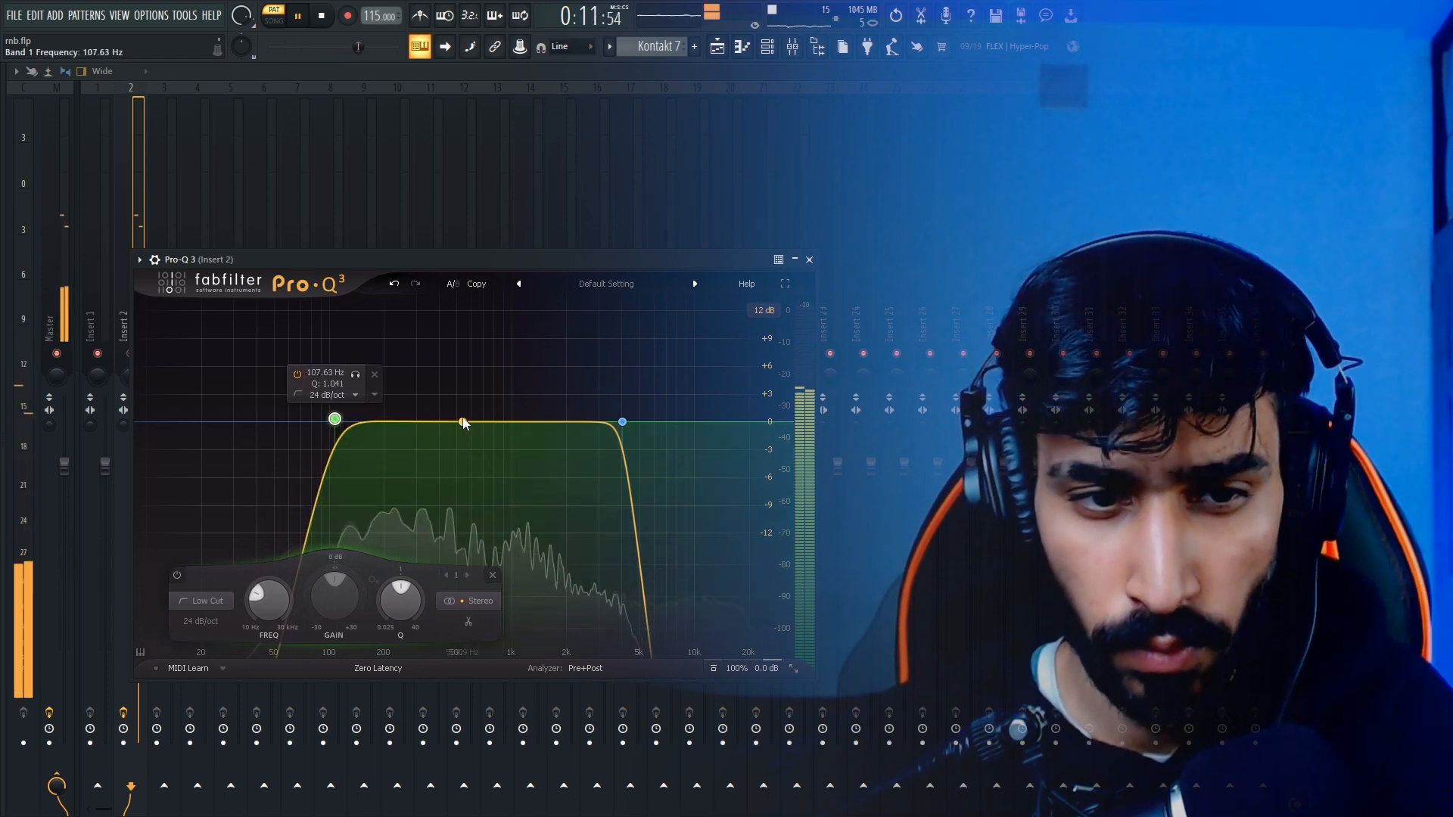
- Add a bell band with a slight cut near 212 Hz and give it a small negative dynamic range
{"action": "left_click_drag", "start_coordinate": [411, 425], "coordinate": [389, 433]}
{"action": "left_click_drag", "start_coordinate": [386, 579], "coordinate": [351, 579]}
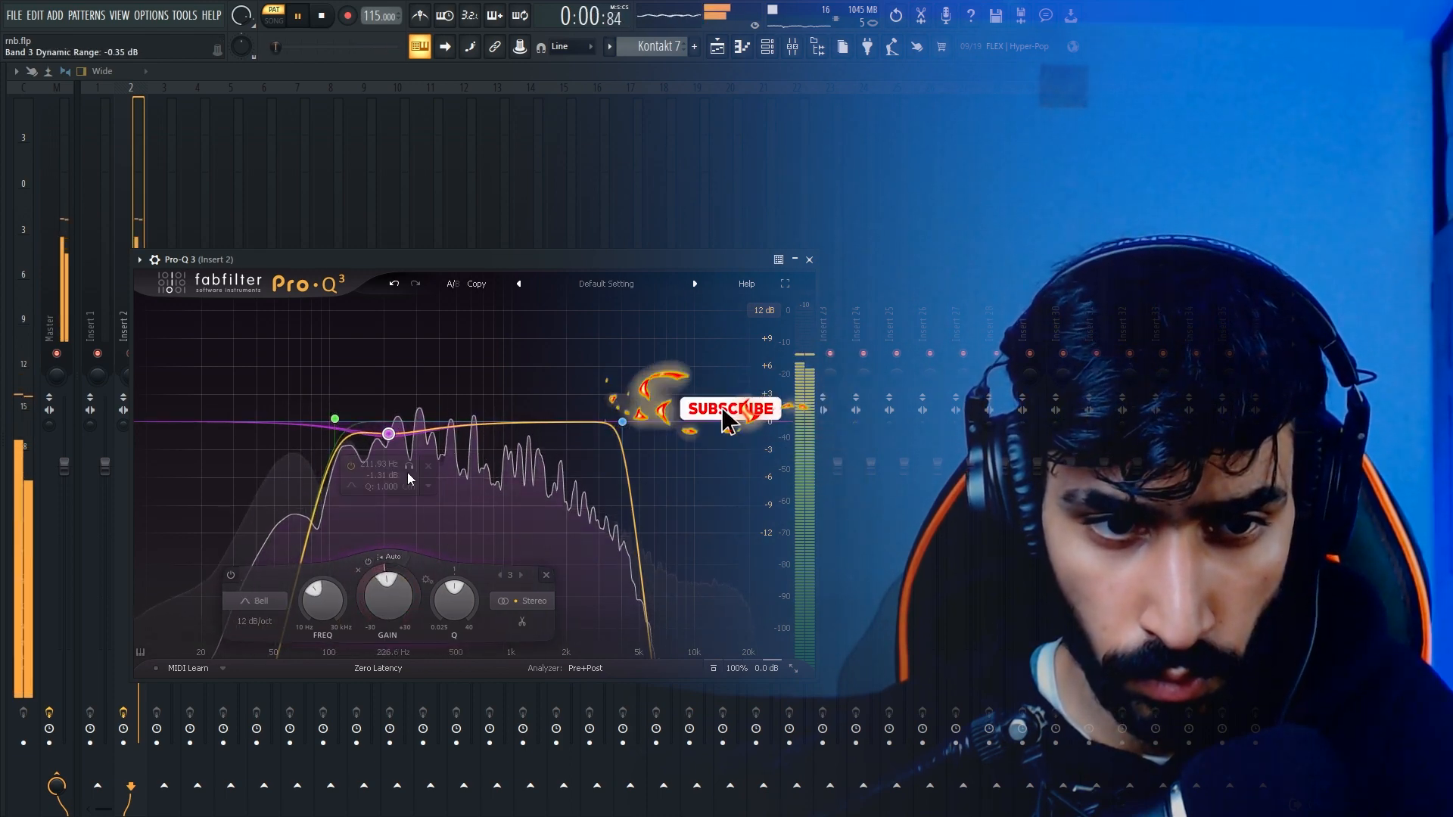
- Add two bell boosts to the EQ curve, about 2.3 dB at 1730 Hz and about 2.5 dB at 605 Hz
{"action": "left_click_drag", "start_coordinate": [530, 426], "coordinate": [556, 401]}
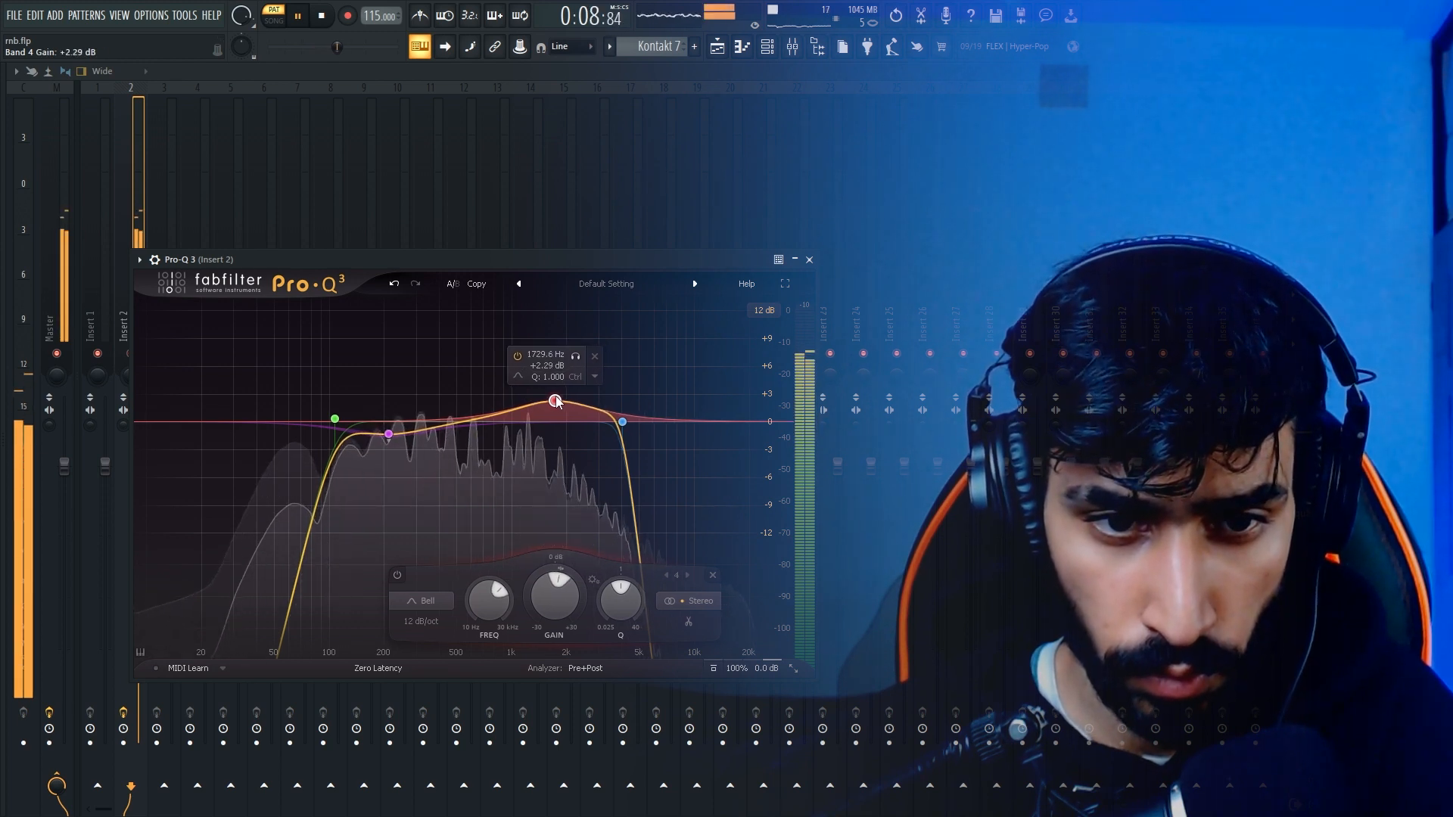
{"action": "left_click_drag", "start_coordinate": [467, 422], "coordinate": [473, 402]}
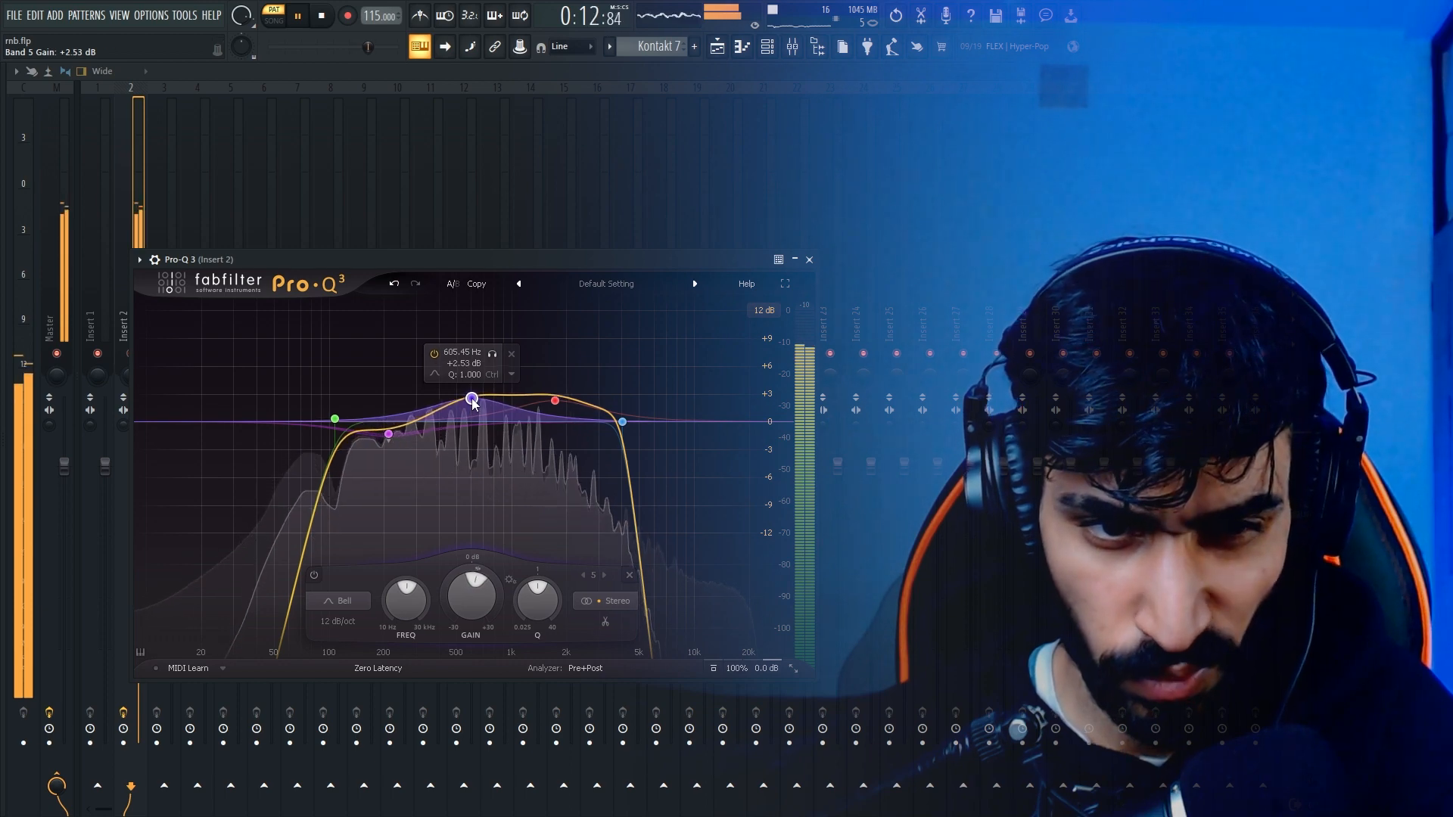
{"action": "left_click", "coordinate": [809, 259]}
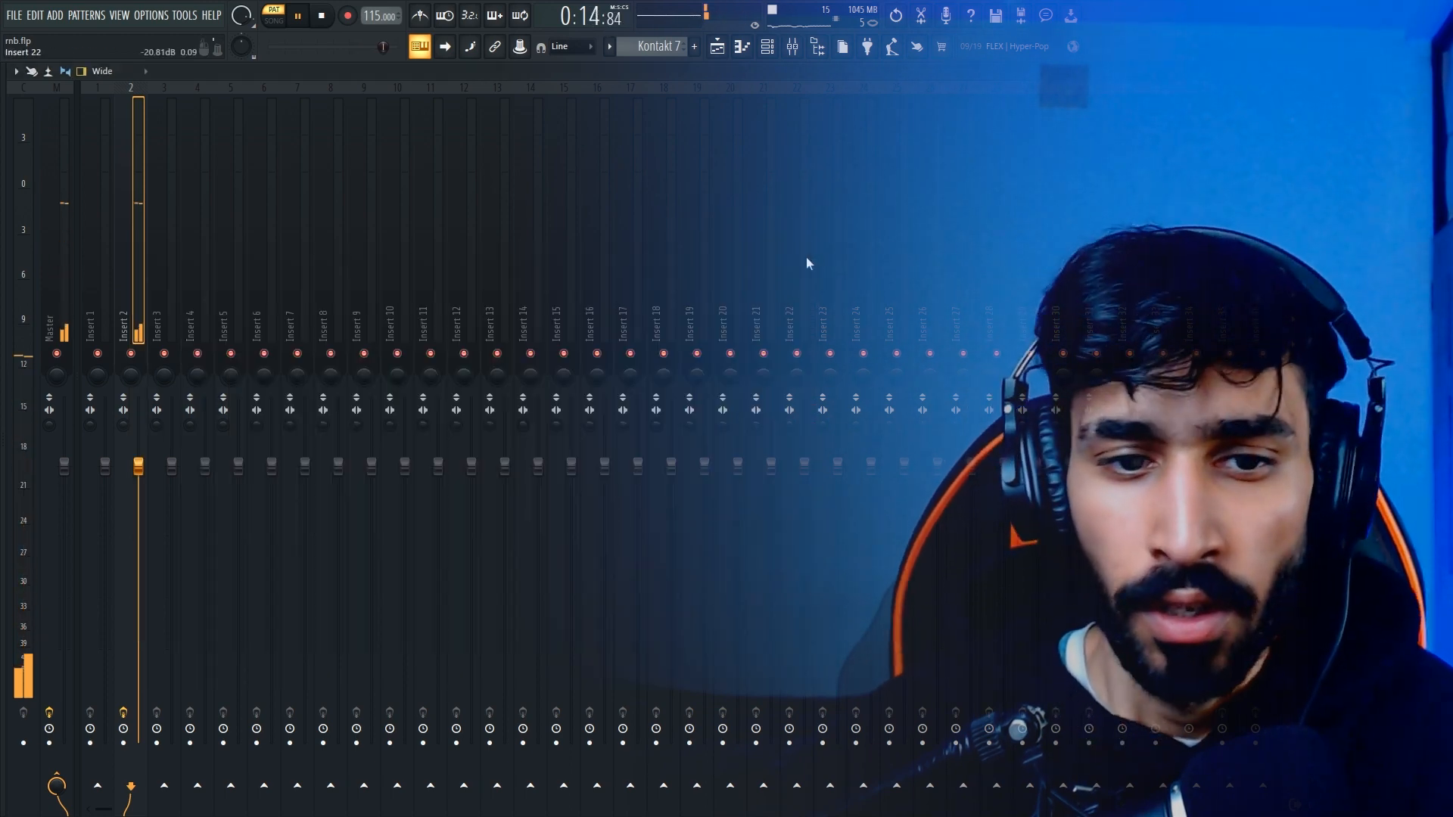
- Change the low-cut band's slope to 18 dB/oct in the Insert 2 equalizer and close the plugin
{"action": "left_click", "coordinate": [609, 257]}
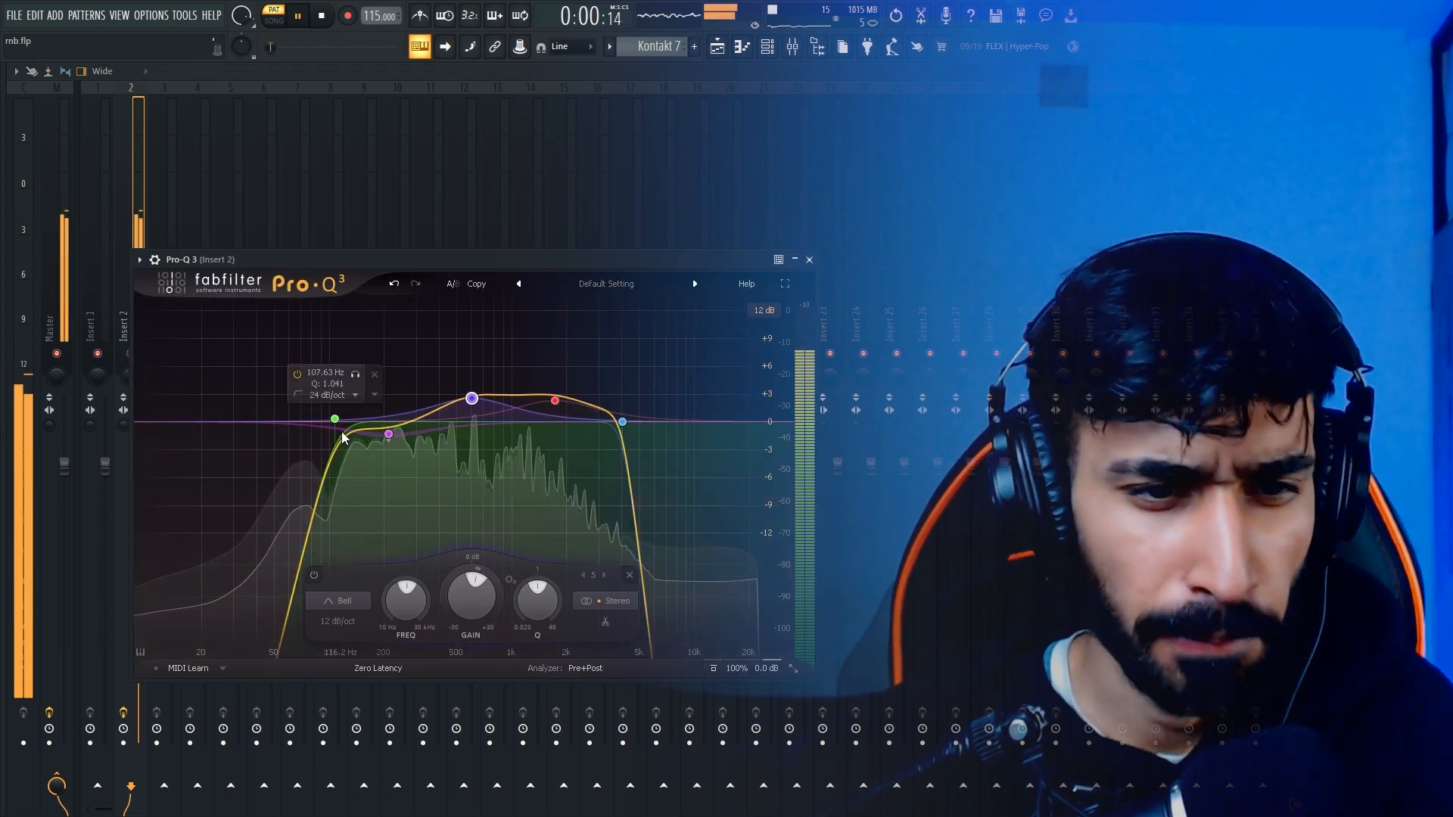
{"action": "left_click", "coordinate": [353, 395]}
{"action": "left_click", "coordinate": [337, 421]}
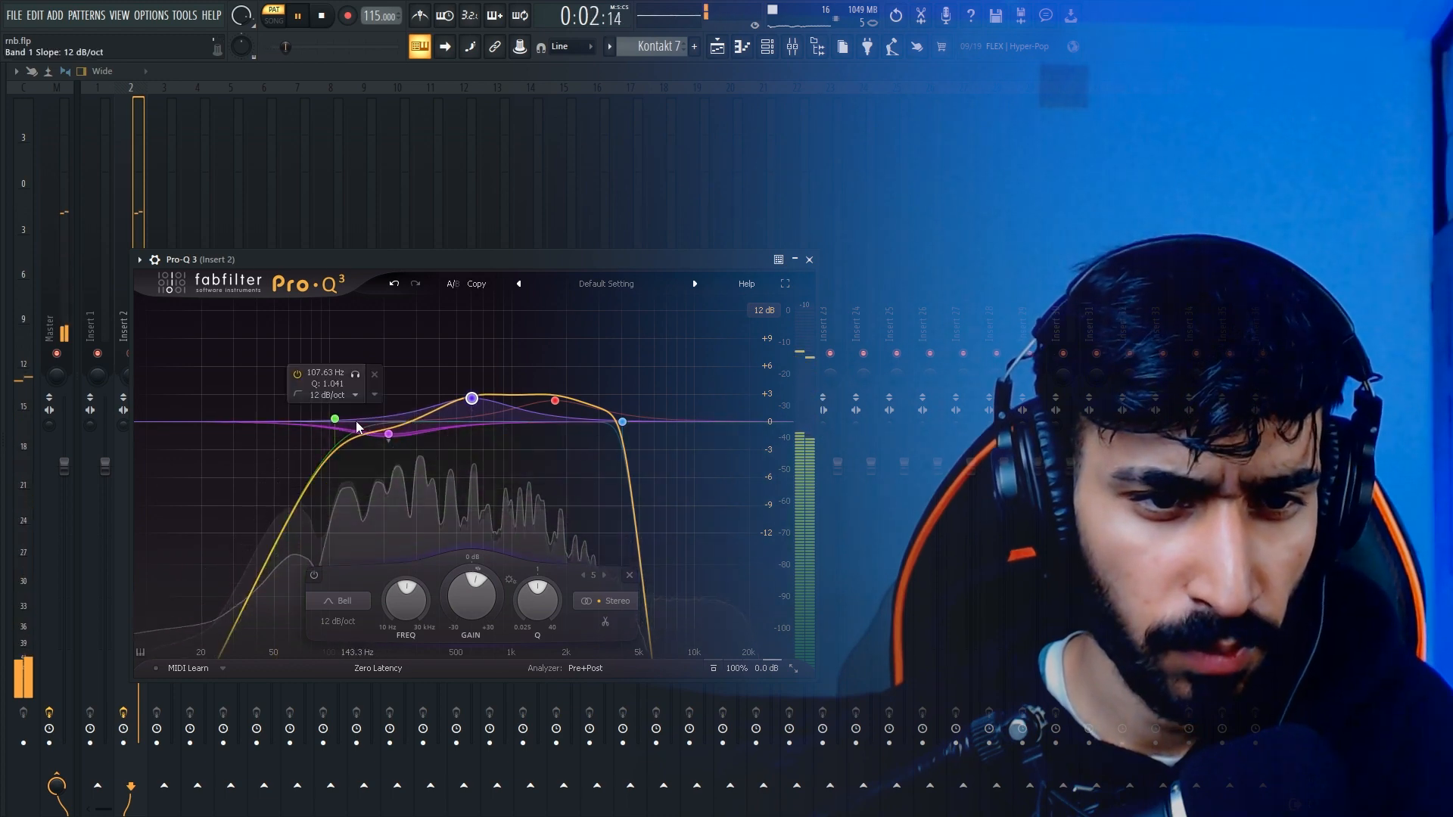
{"action": "left_click", "coordinate": [353, 395]}
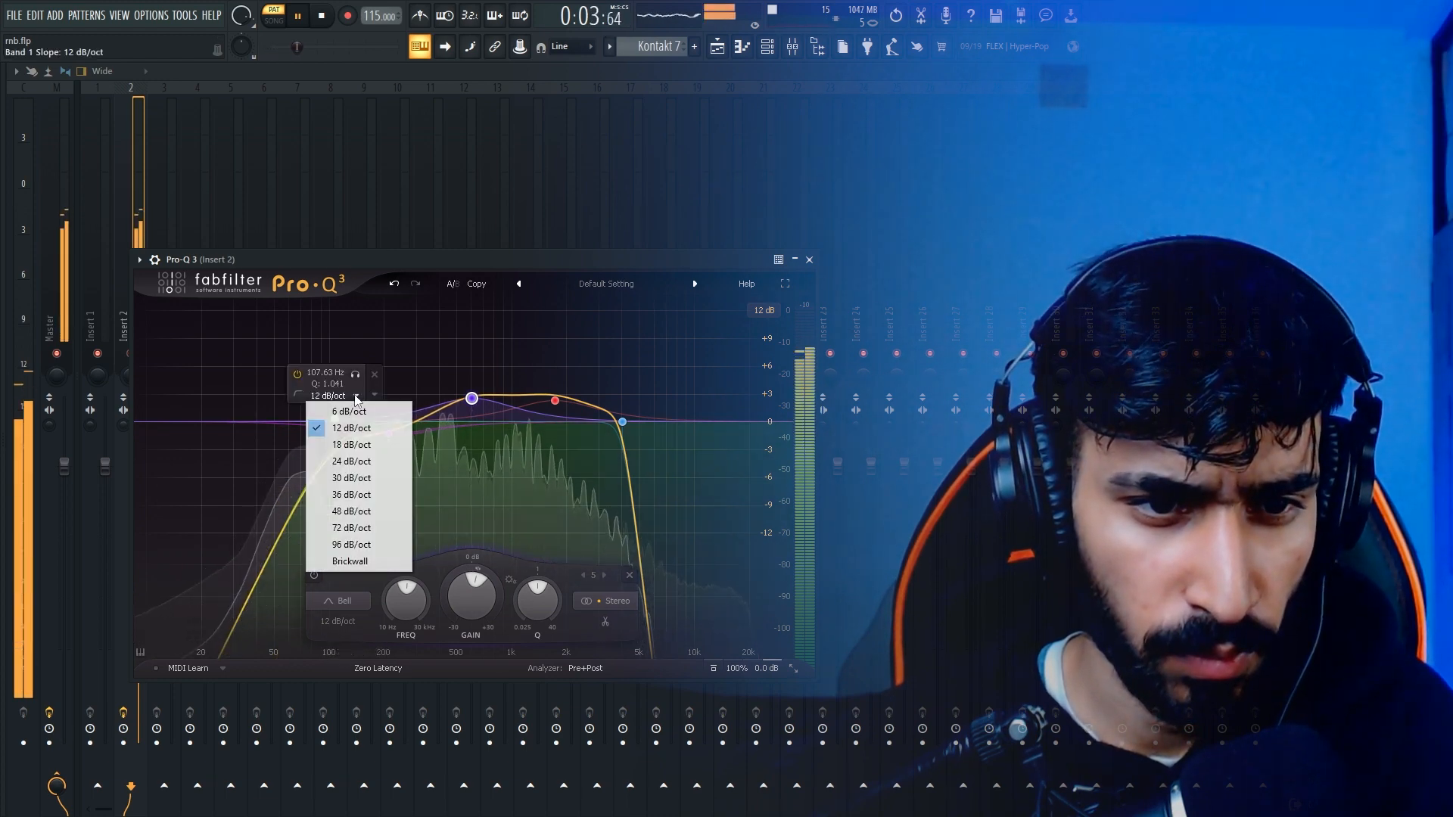
{"action": "left_click", "coordinate": [351, 445]}
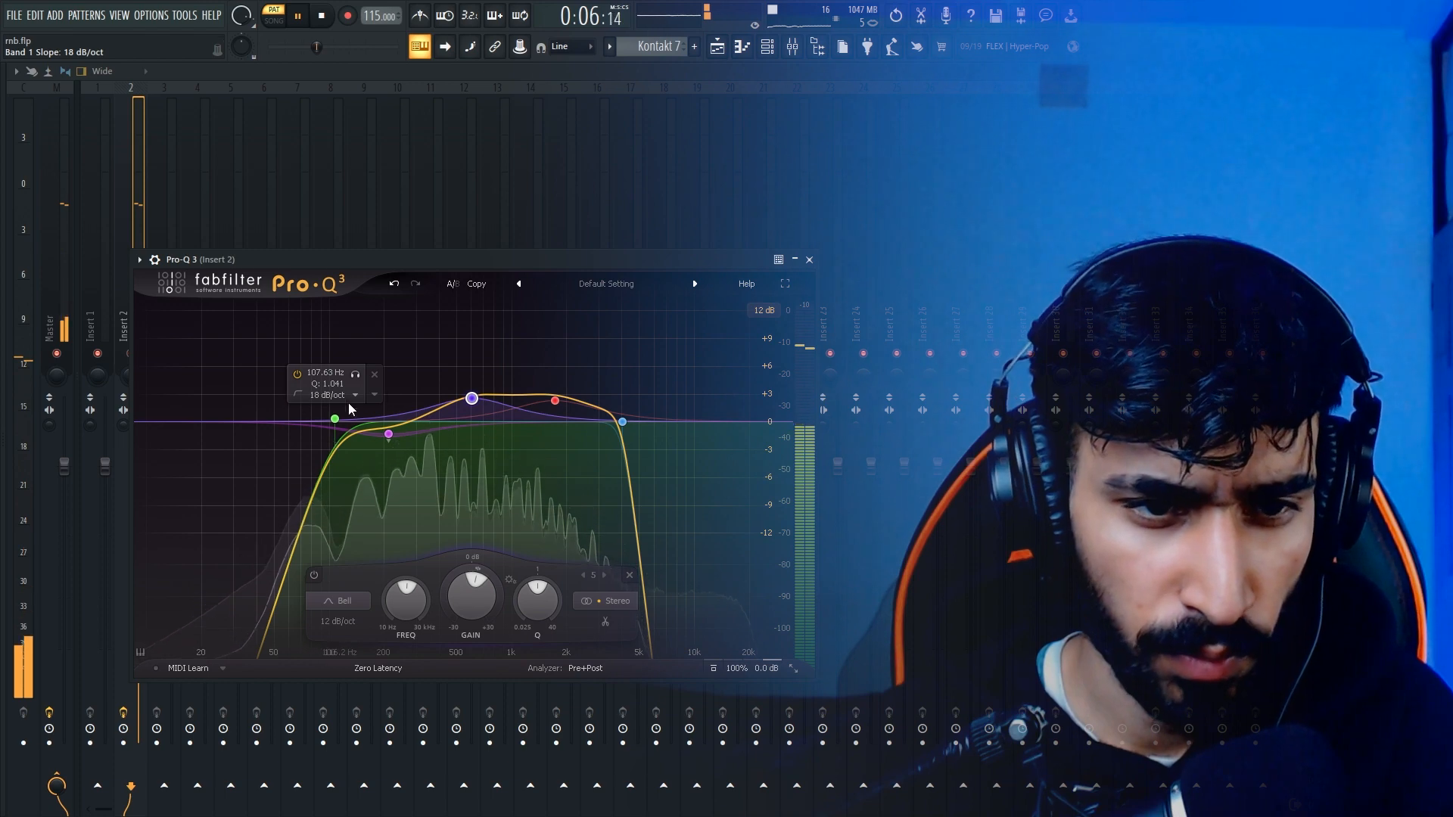
{"action": "left_click", "coordinate": [809, 260]}
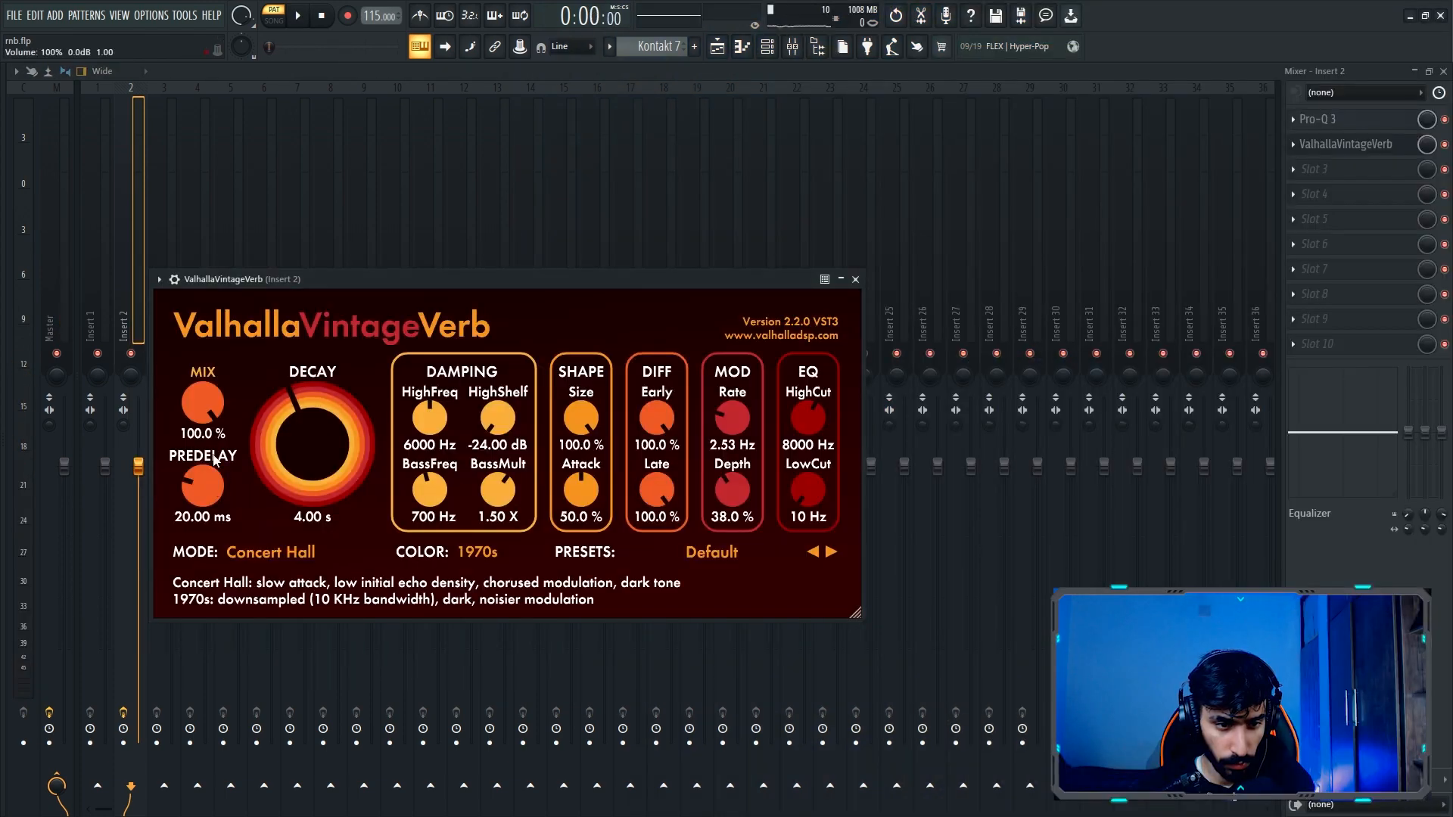
- Reduce the ValhallaVintageVerb mix to 34.4 % and the decay to 1.85 s while the pattern plays
{"action": "left_click_drag", "start_coordinate": [214, 460], "coordinate": [212, 475]}
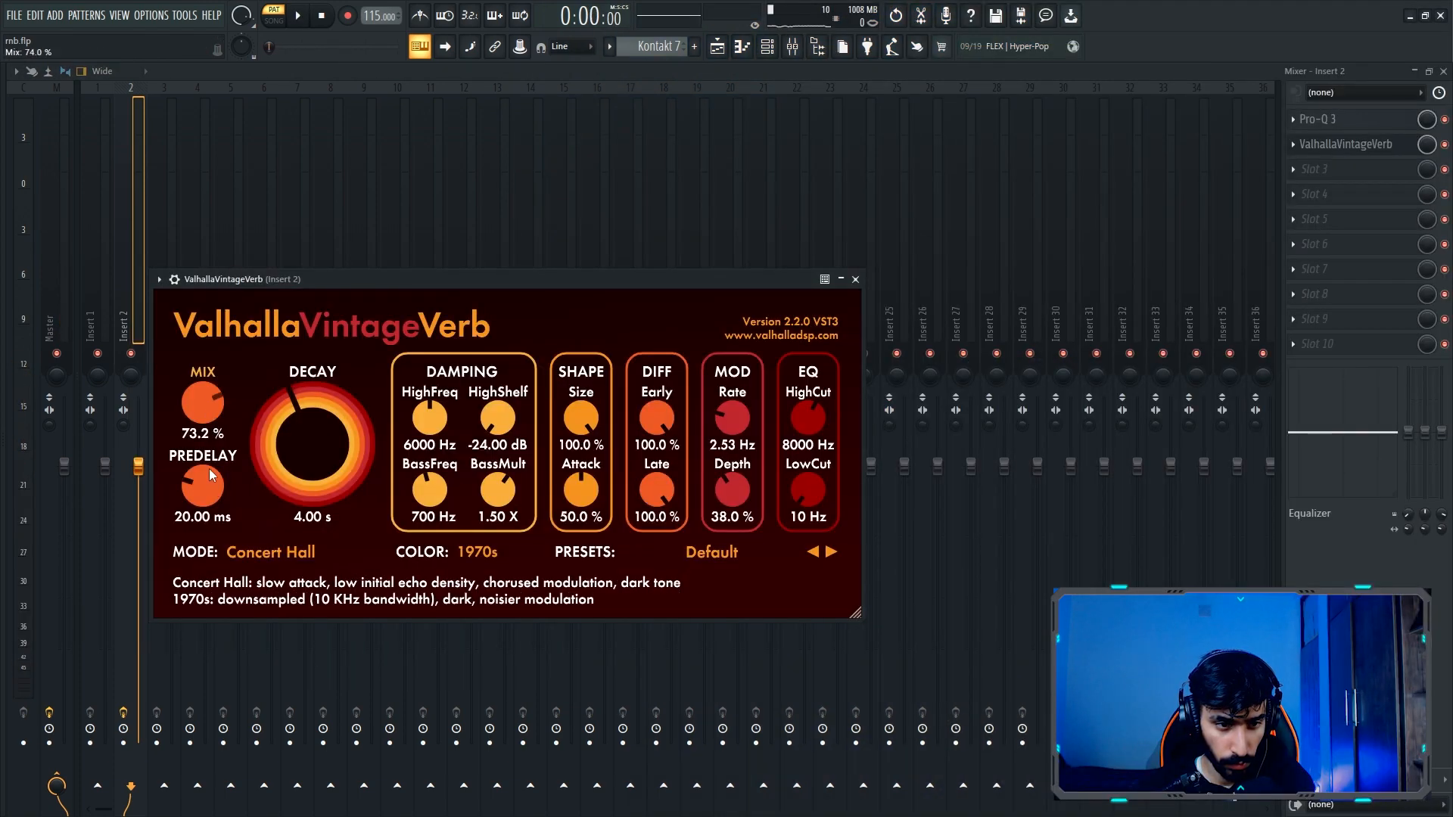
{"action": "key", "text": "space"}
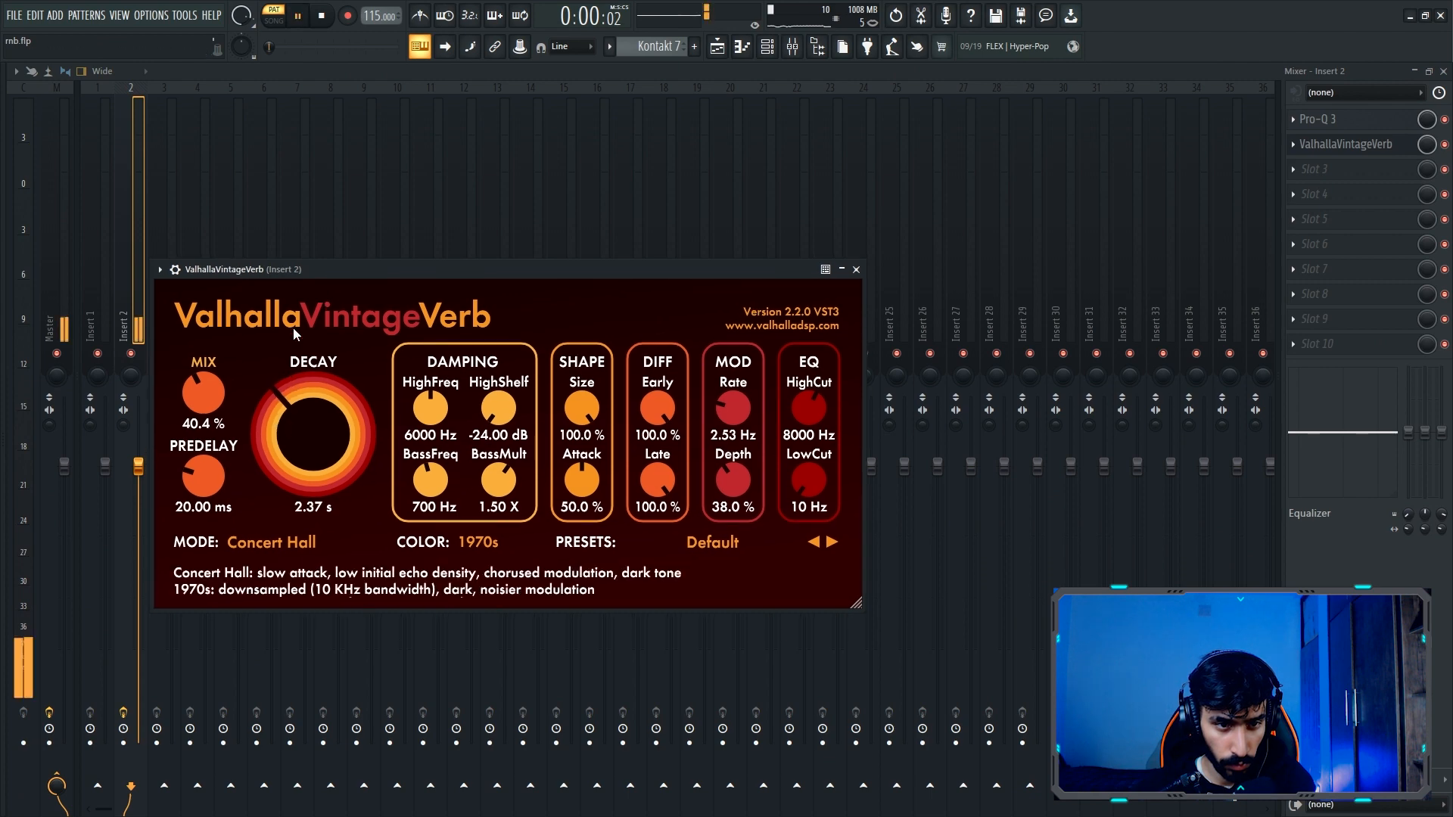
{"action": "left_click_drag", "start_coordinate": [313, 443], "coordinate": [313, 458]}
{"action": "left_click_drag", "start_coordinate": [192, 410], "coordinate": [192, 414]}
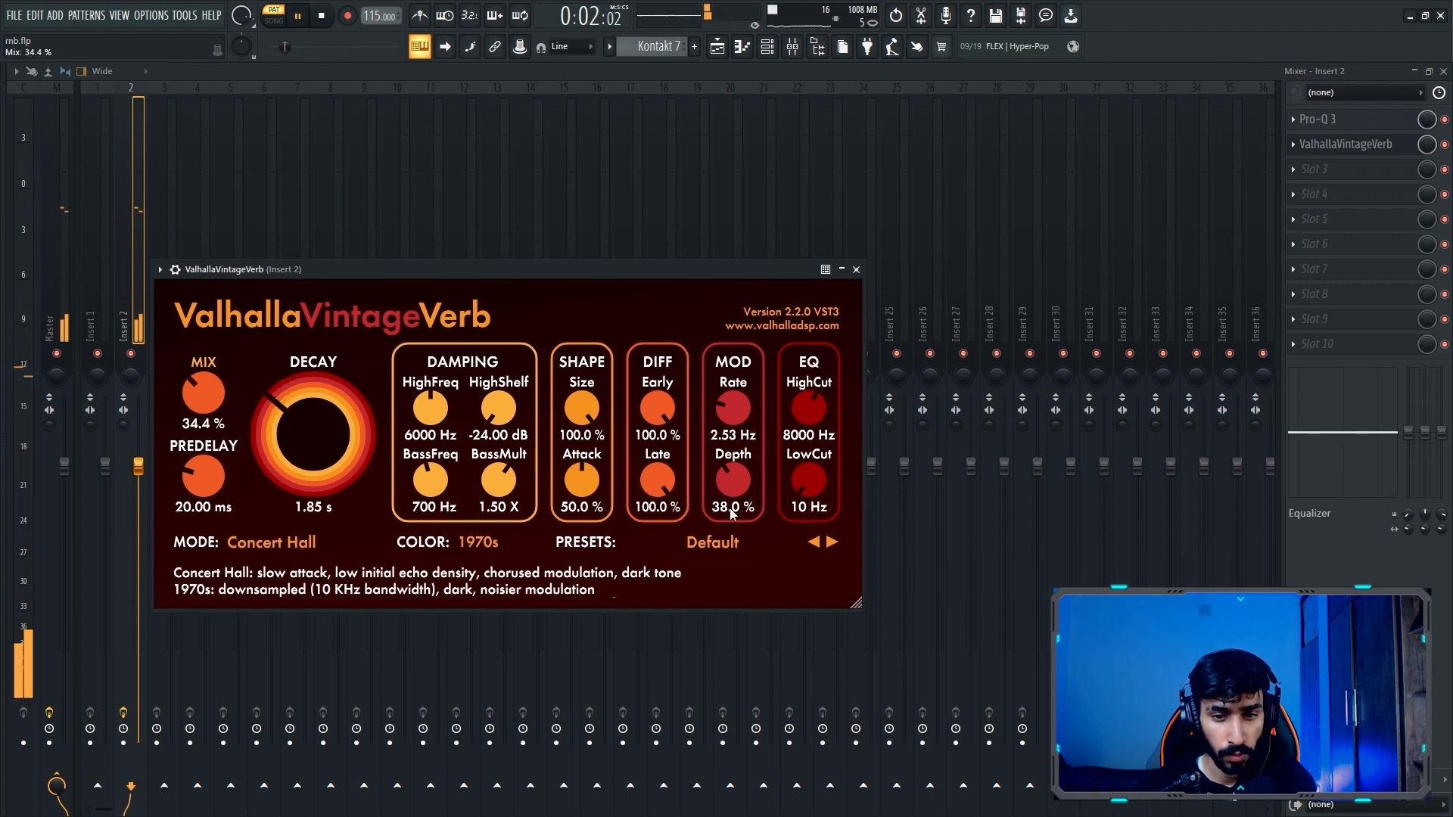
- Set the reverb's low cut to 280 Hz and switch its mode to Random Space
{"action": "left_click_drag", "start_coordinate": [807, 487], "coordinate": [807, 469]}
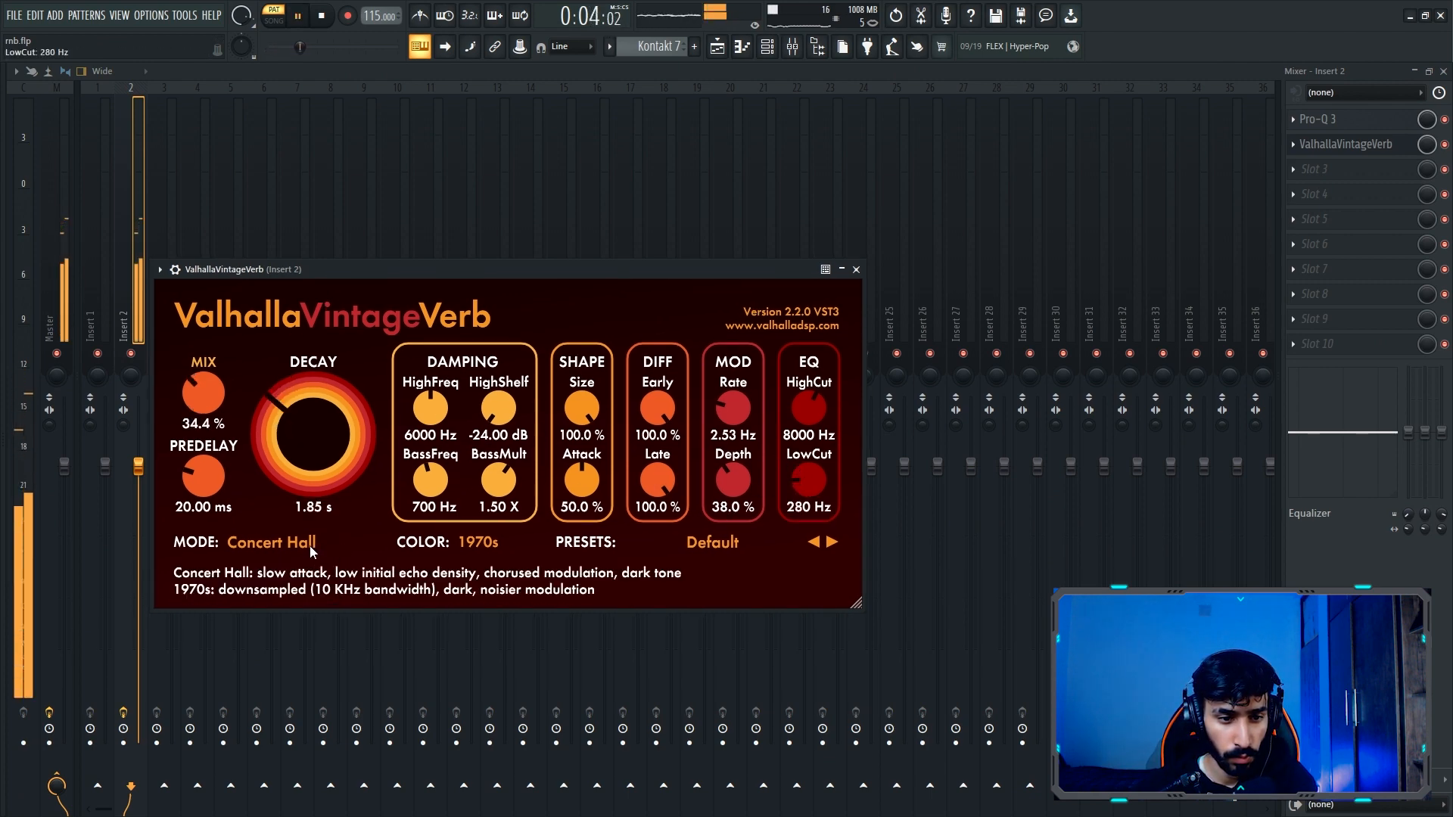
{"action": "left_click", "coordinate": [274, 542]}
{"action": "left_click", "coordinate": [279, 266]}
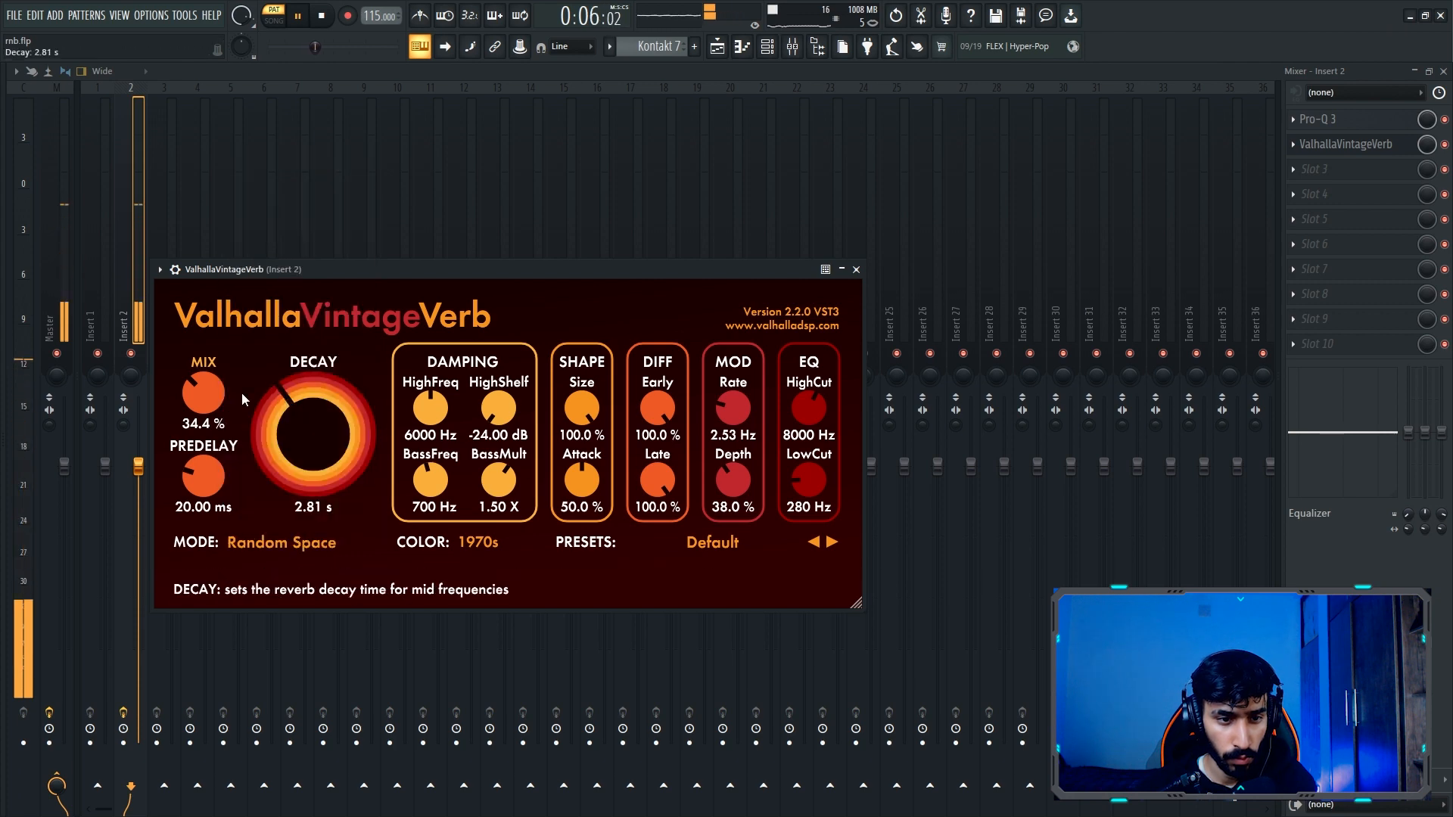
- Fine-tune the reverb to 15.82 ms predelay, 1.61 X BassMult, 2.29 s decay, 32.8 % mix and 490 Hz low cut, then close it and the mixer
{"action": "left_click_drag", "start_coordinate": [199, 470], "coordinate": [200, 477]}
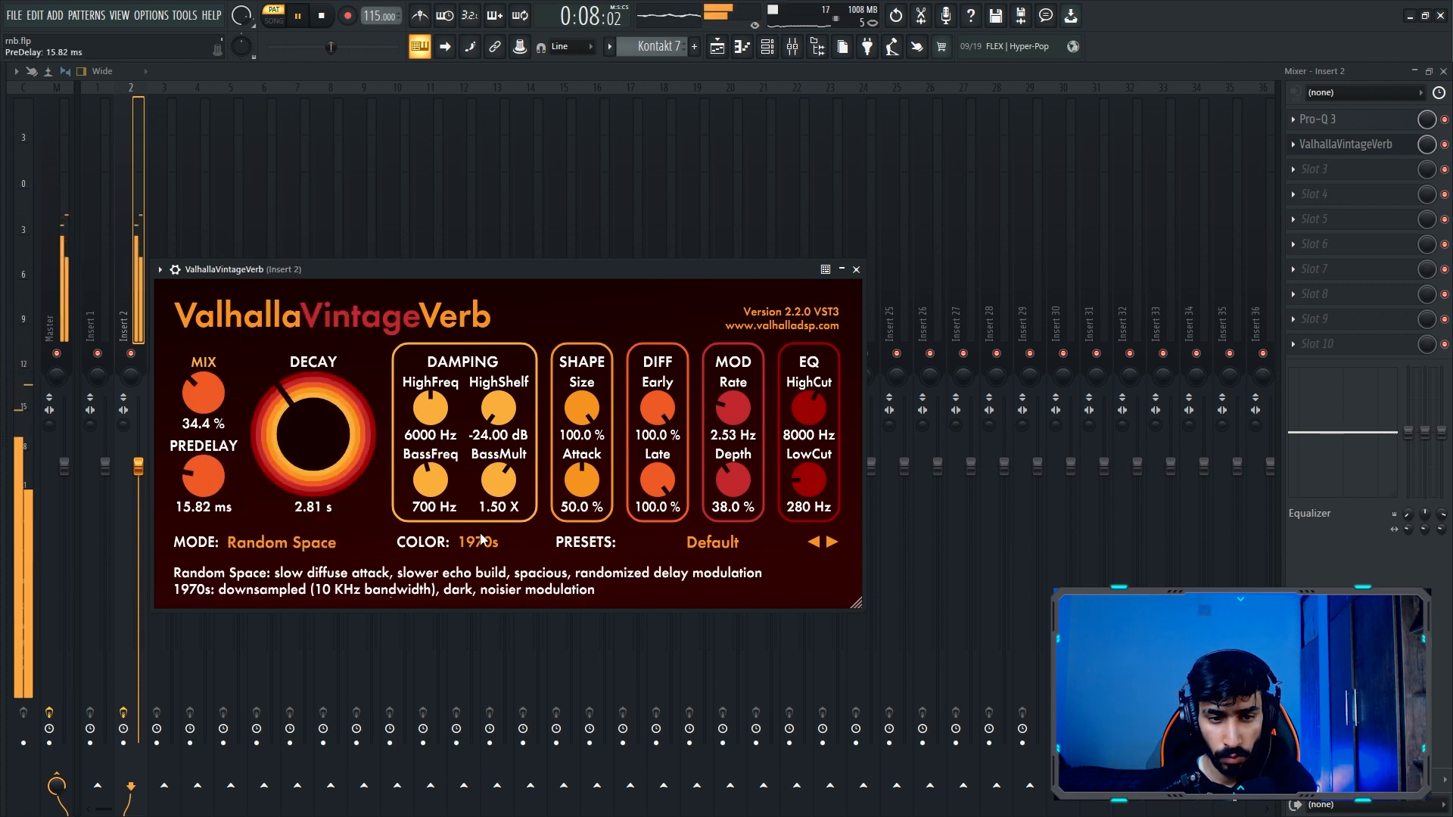
{"action": "left_click_drag", "start_coordinate": [498, 480], "coordinate": [498, 474]}
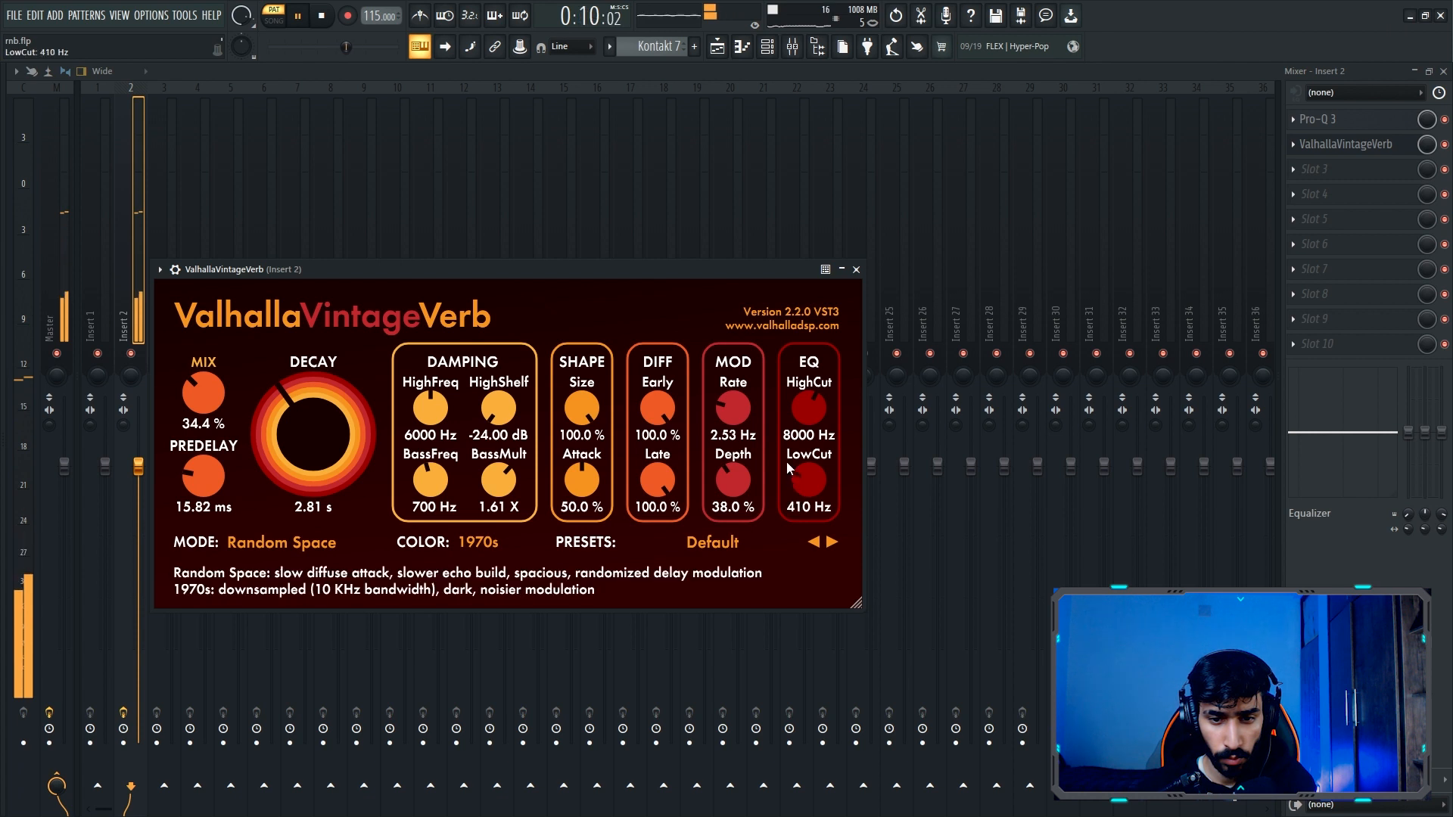
{"action": "left_click_drag", "start_coordinate": [279, 401], "coordinate": [279, 416]}
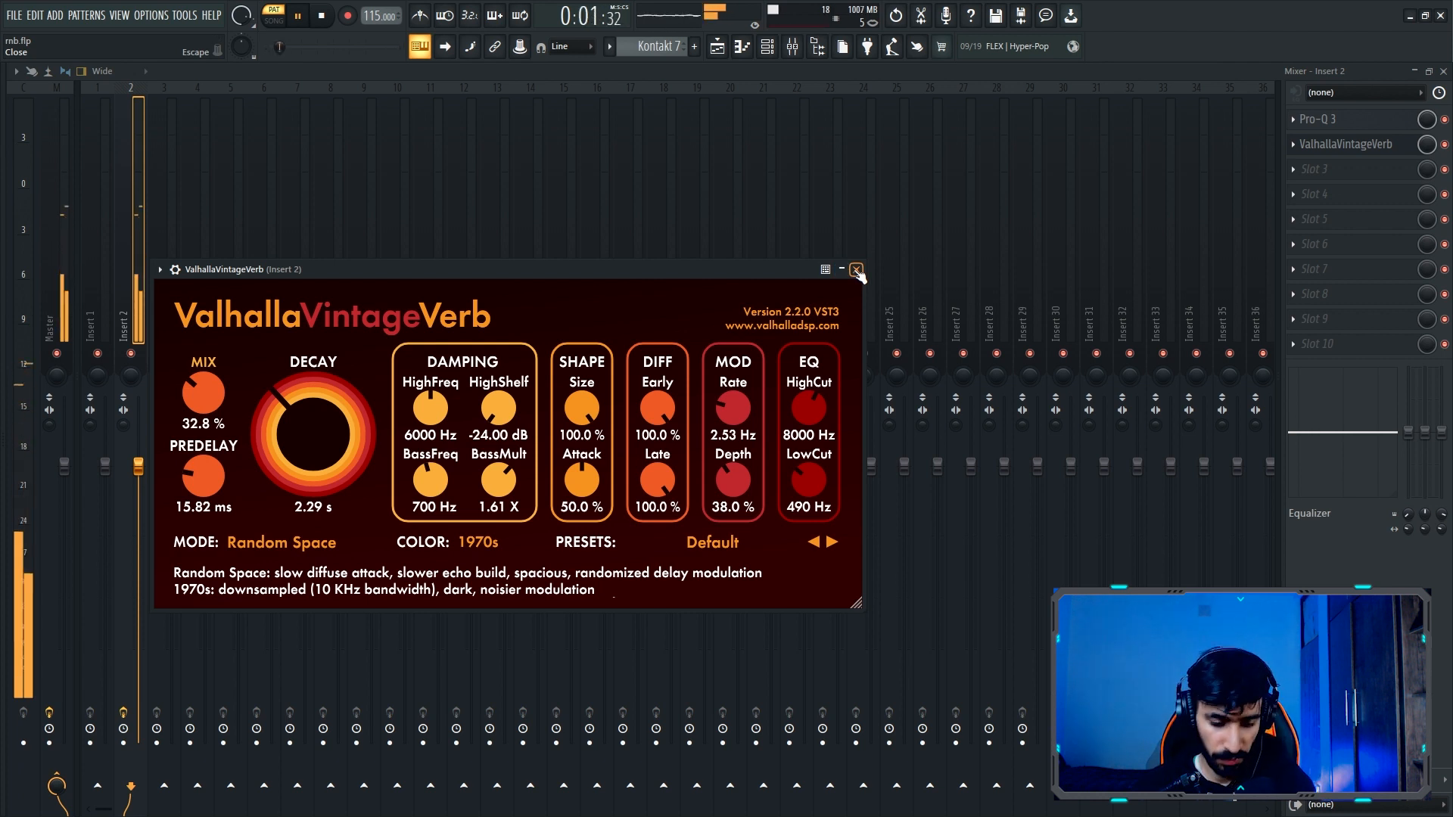
{"action": "left_click", "coordinate": [856, 271]}
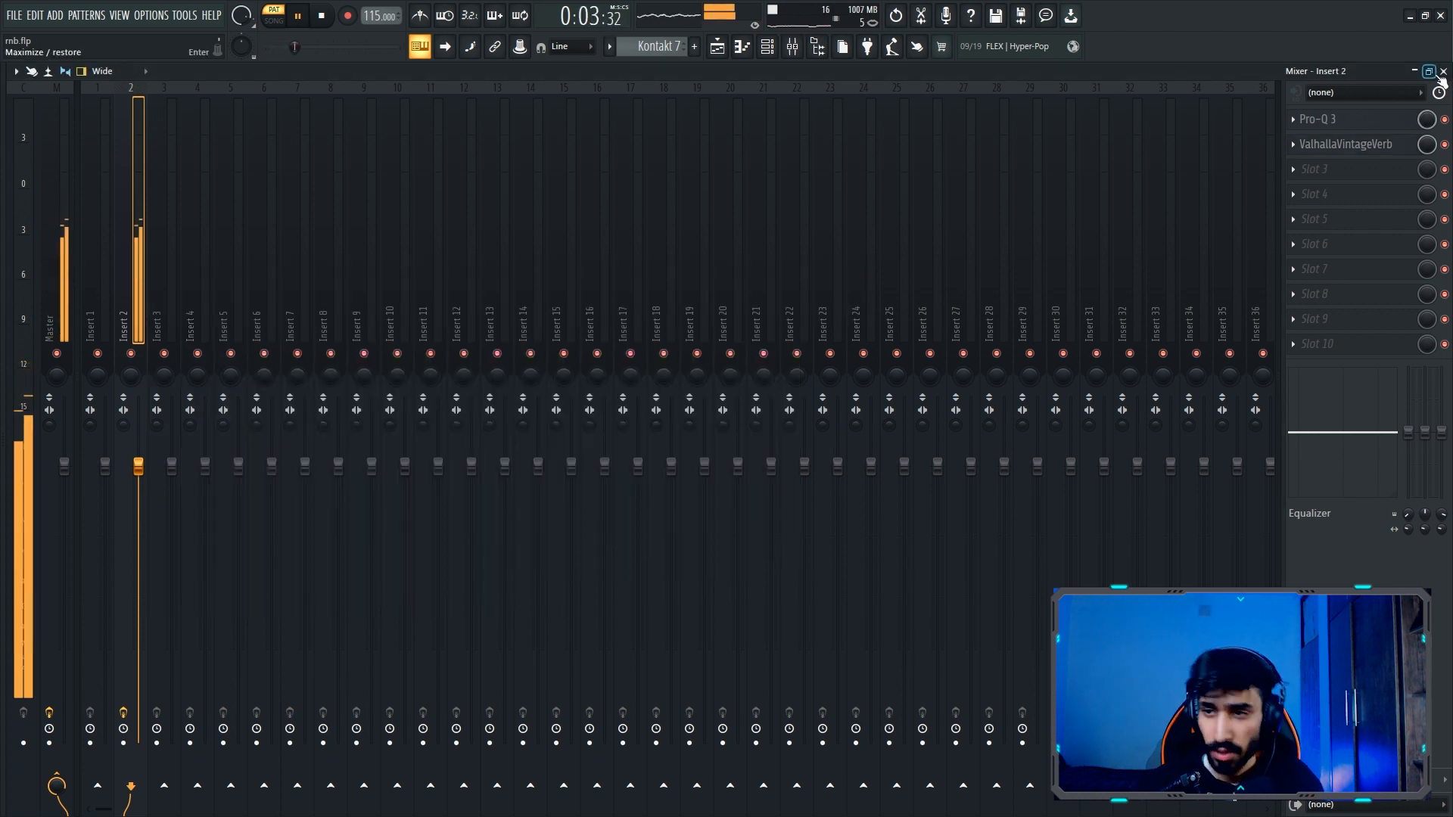
{"action": "left_click", "coordinate": [1445, 71]}
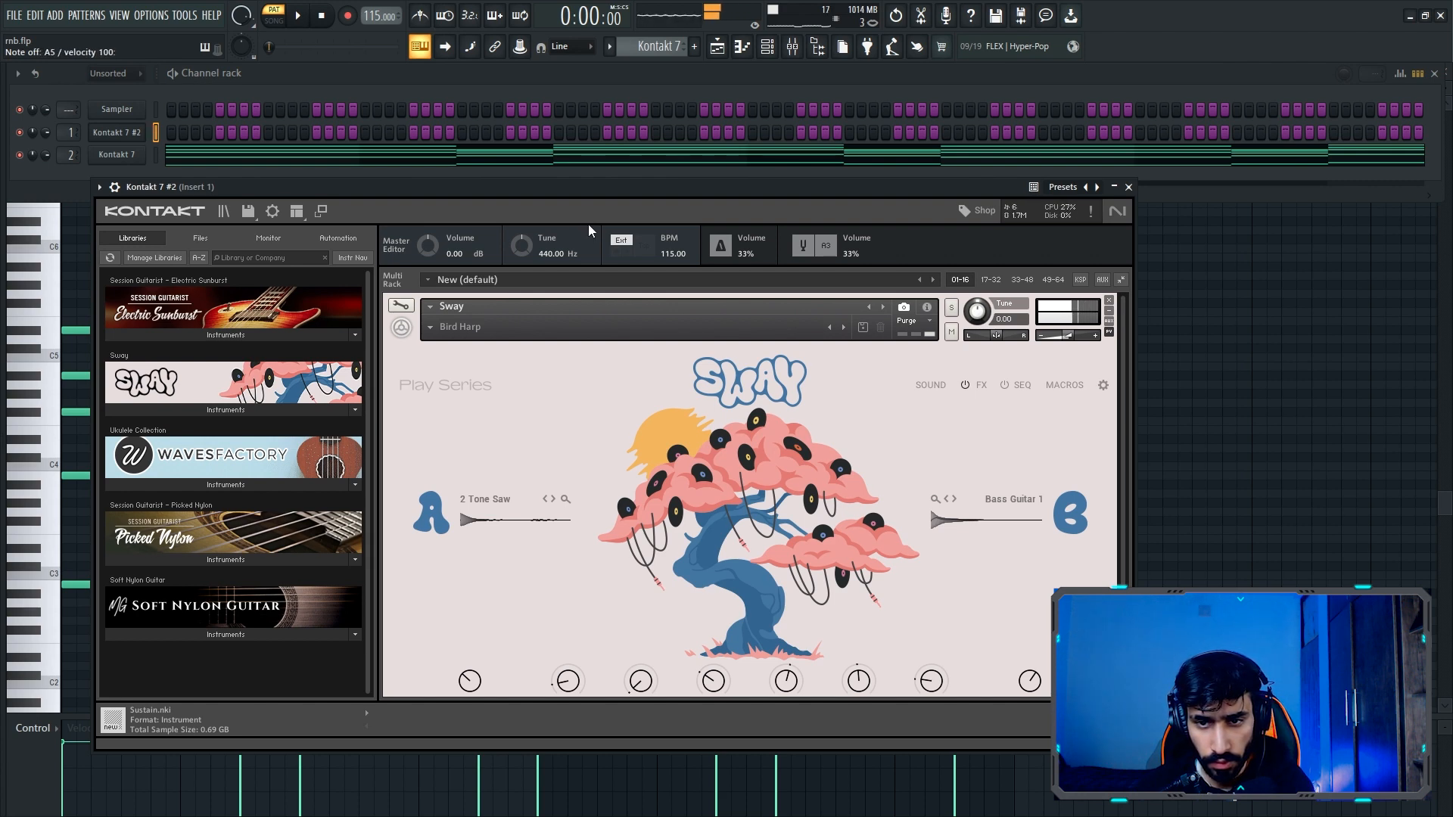
- Close the Kontakt instrument window, open the Kontakt 7 #2 piano roll and audition its chord progression
{"action": "left_click", "coordinate": [1128, 187]}
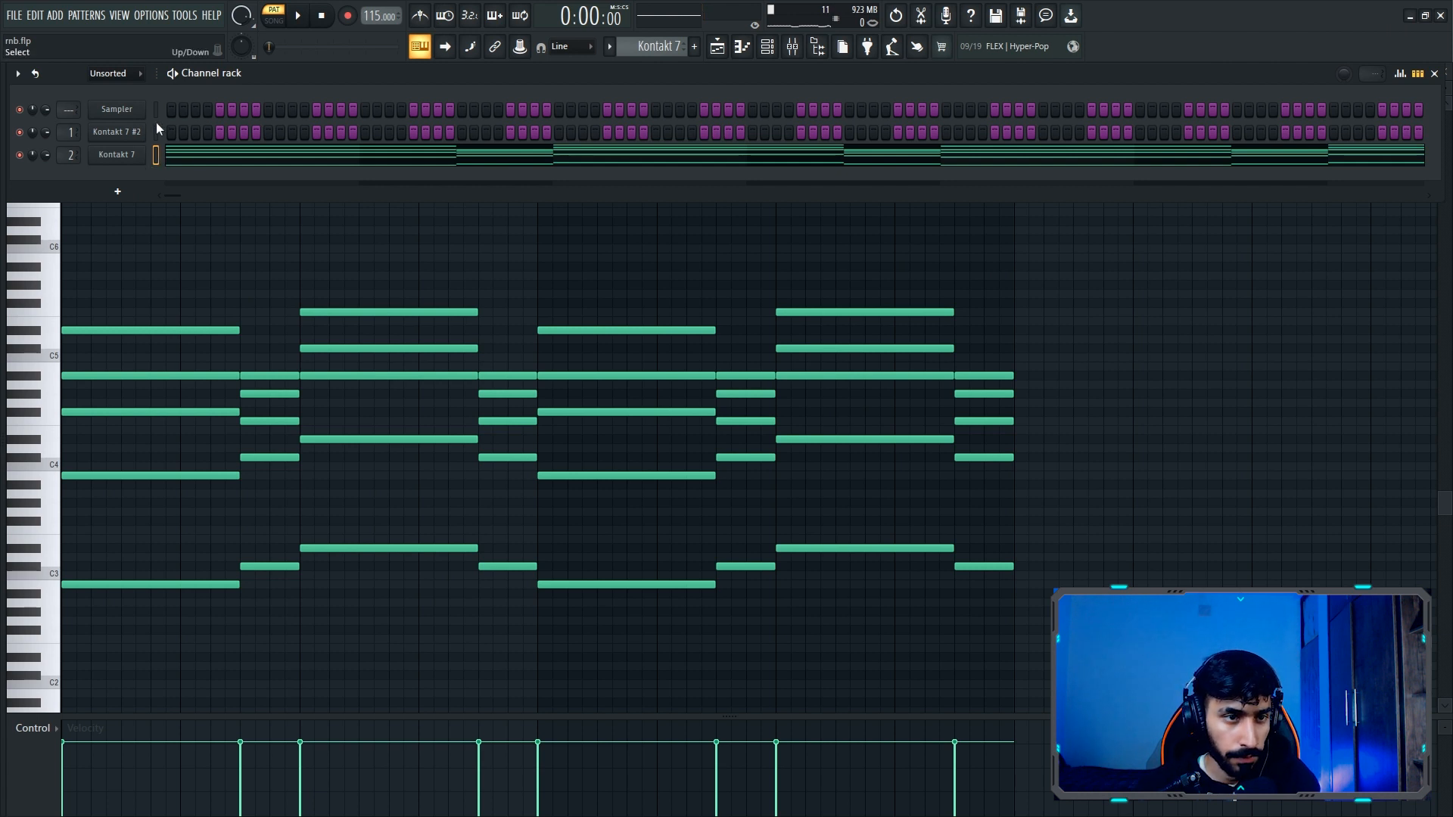
{"action": "left_click", "coordinate": [260, 134]}
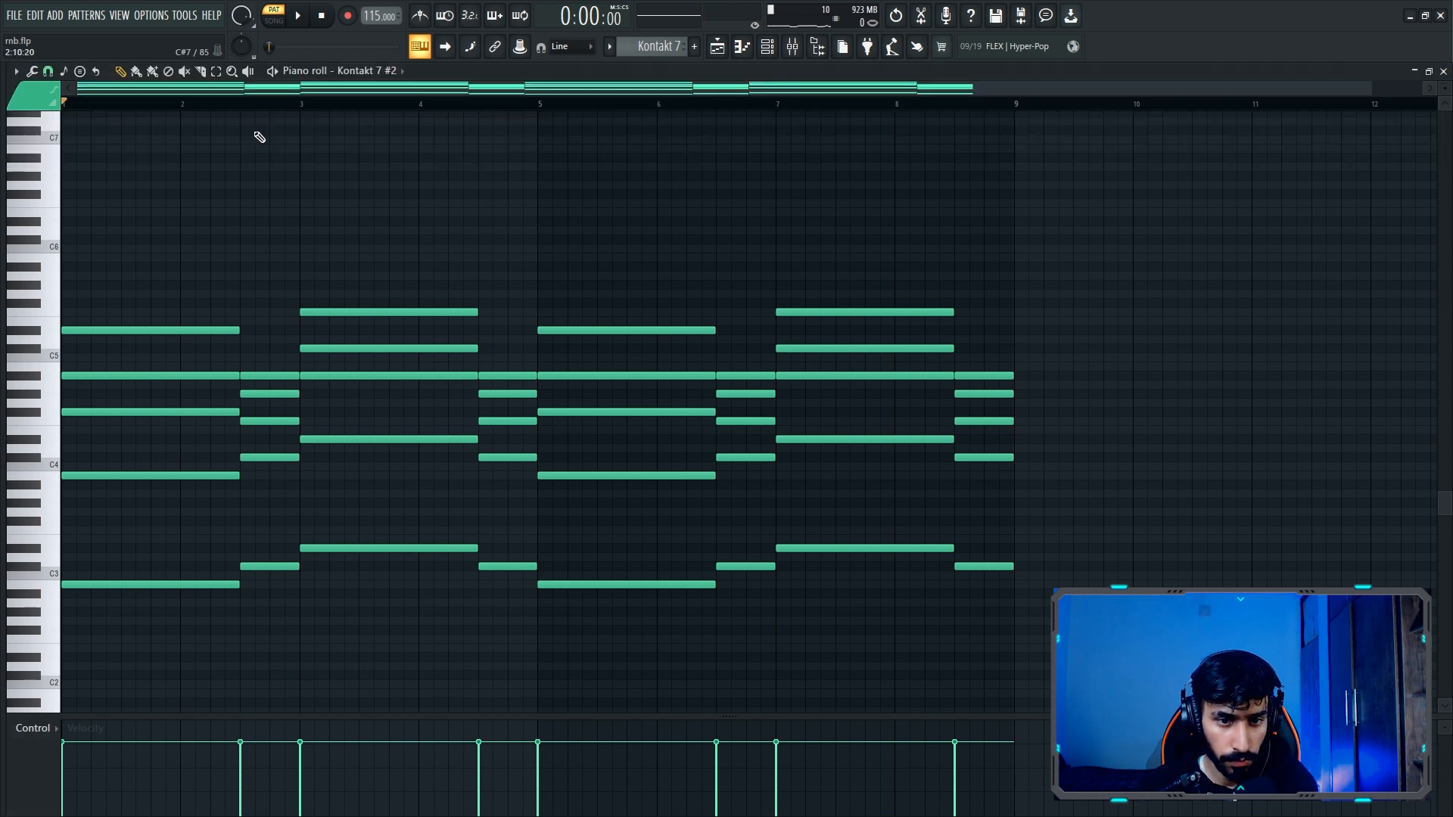
{"action": "key", "text": "space"}
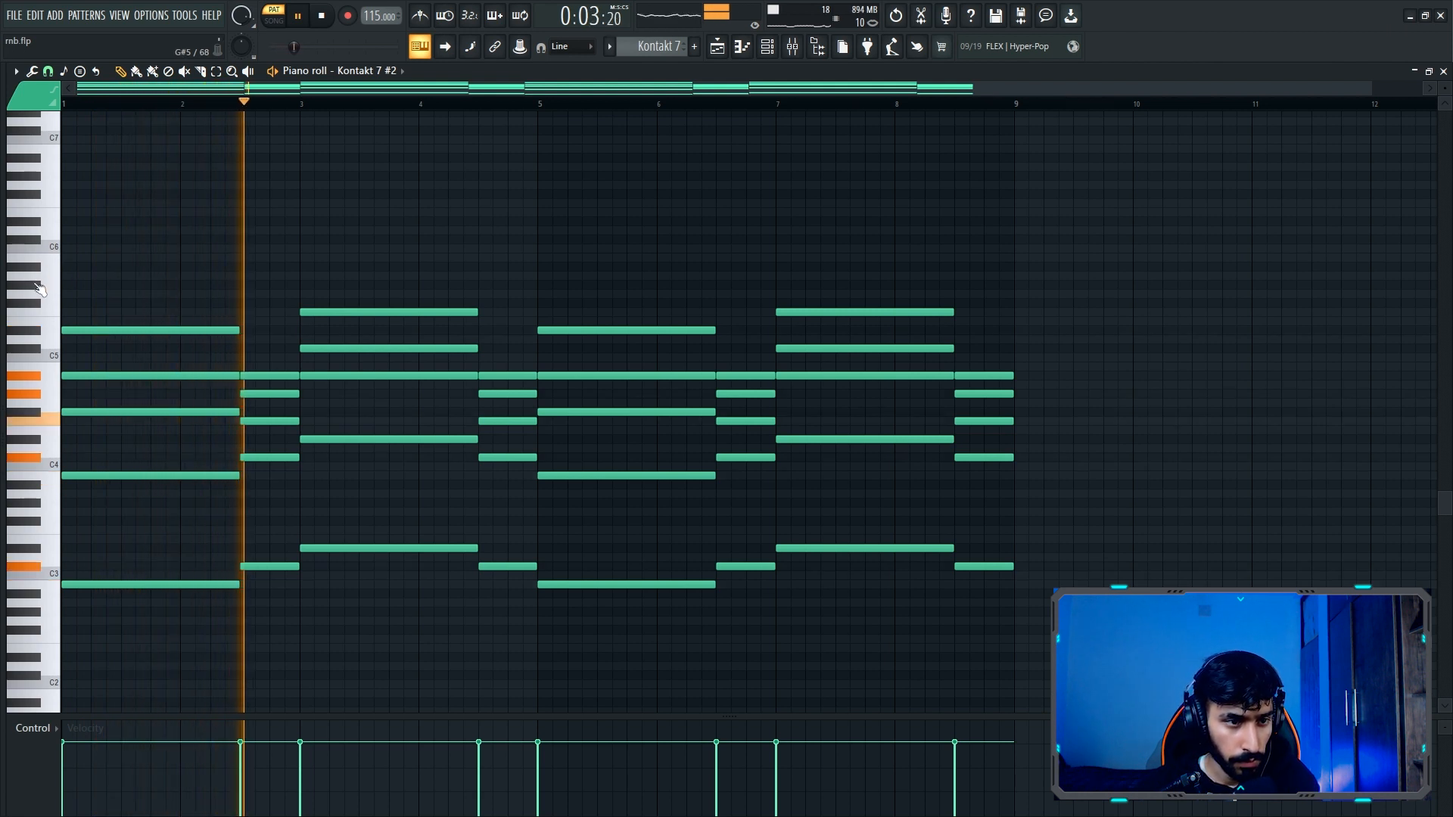
{"action": "key", "text": "space"}
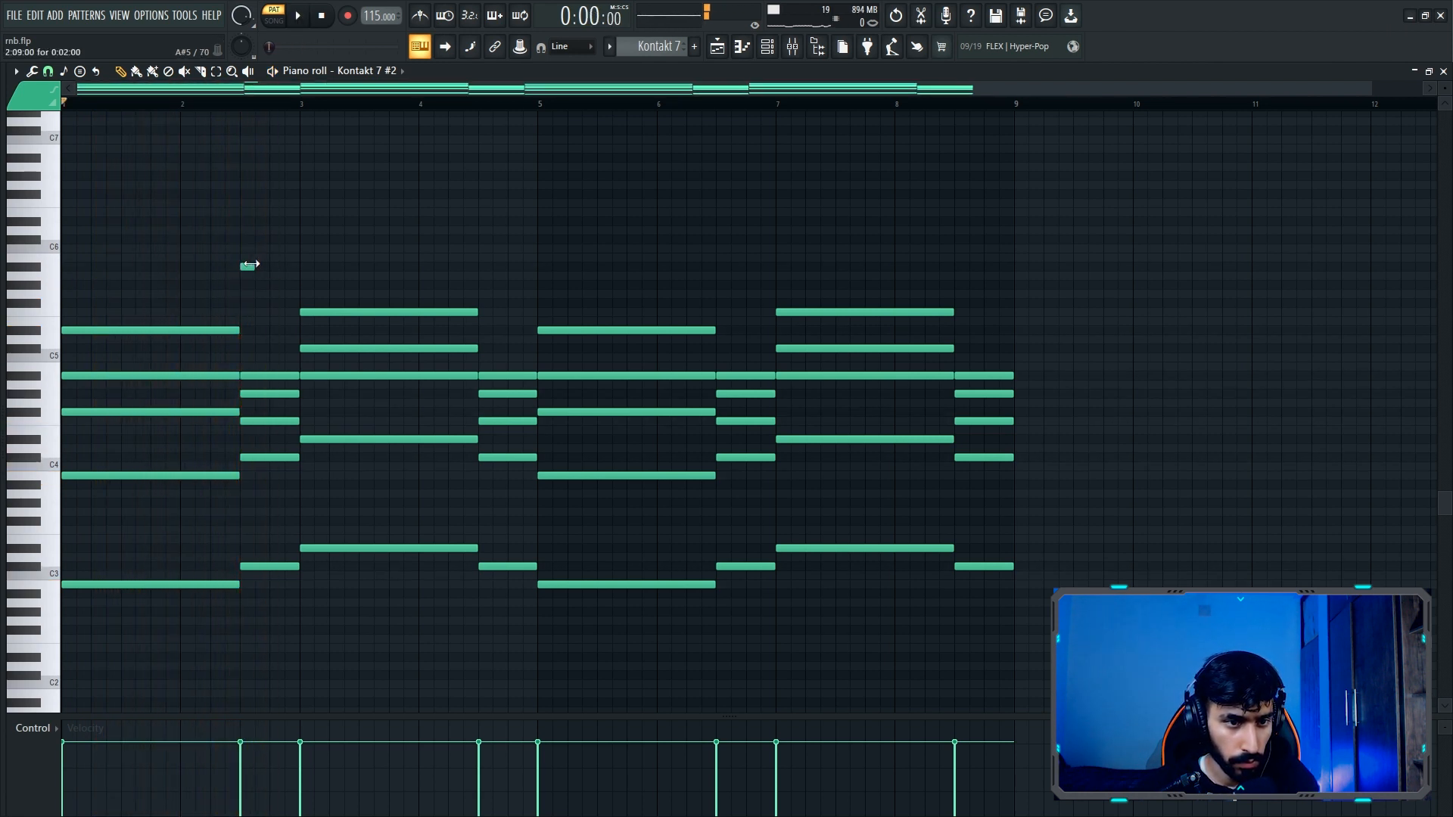
- Enter a short five-note melody above the second chord leading into bar 3: A#5, G#5, F#5, G#5 and F6
{"action": "left_click_drag", "start_coordinate": [1373, 88], "coordinate": [757, 121]}
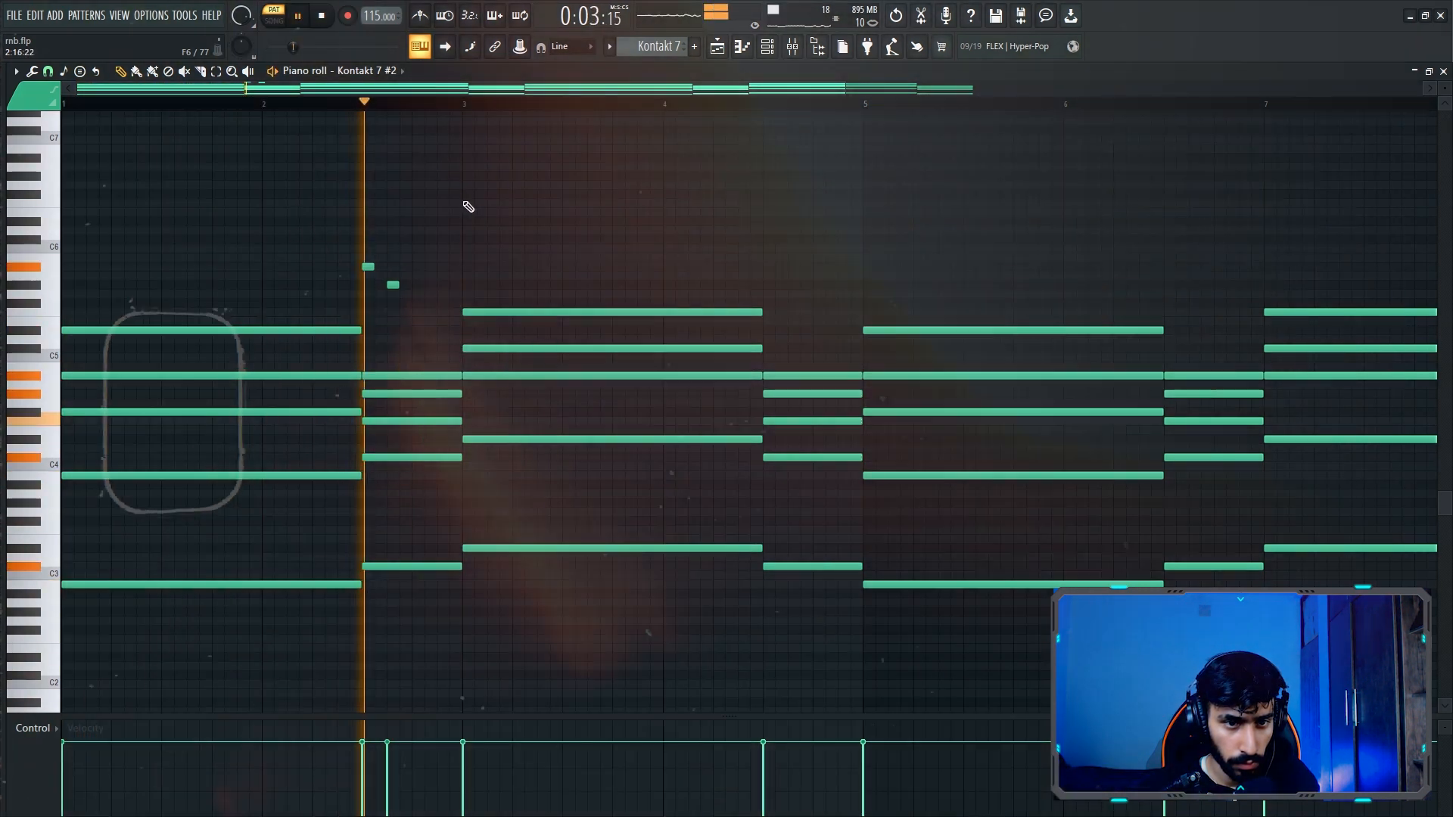
{"action": "left_click", "coordinate": [465, 202]}
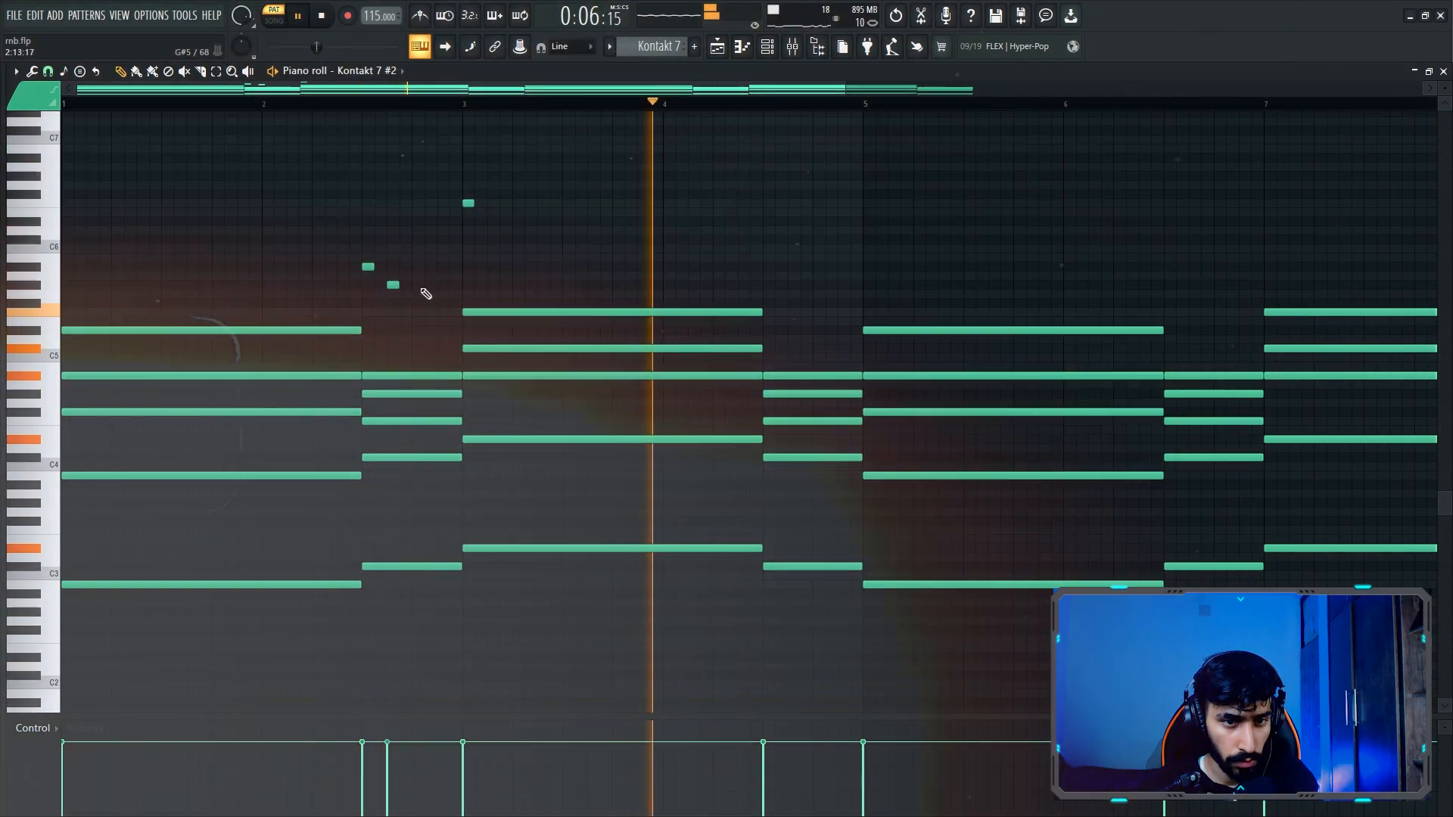
{"action": "left_click", "coordinate": [421, 302]}
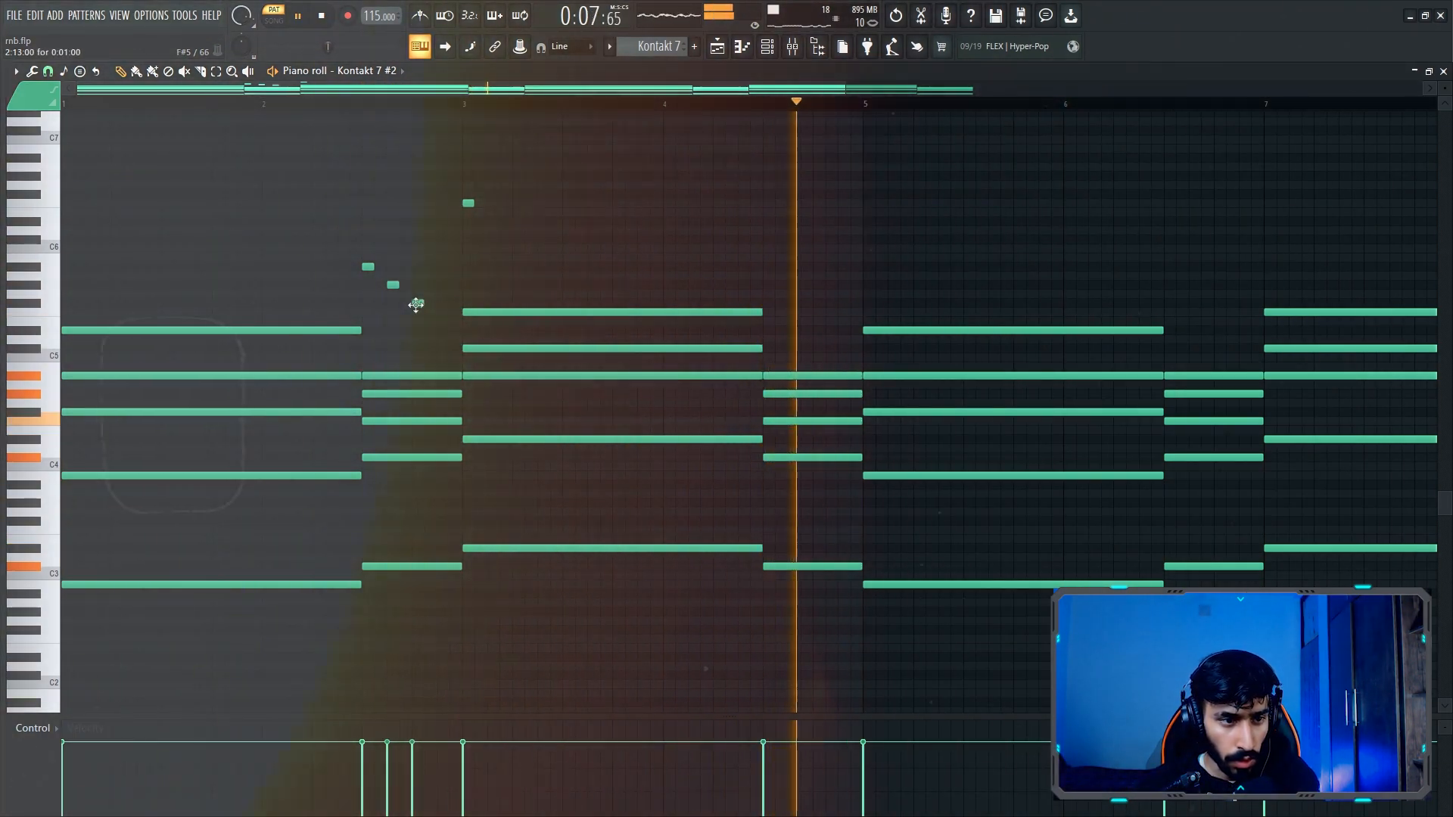
{"action": "left_click", "coordinate": [443, 283]}
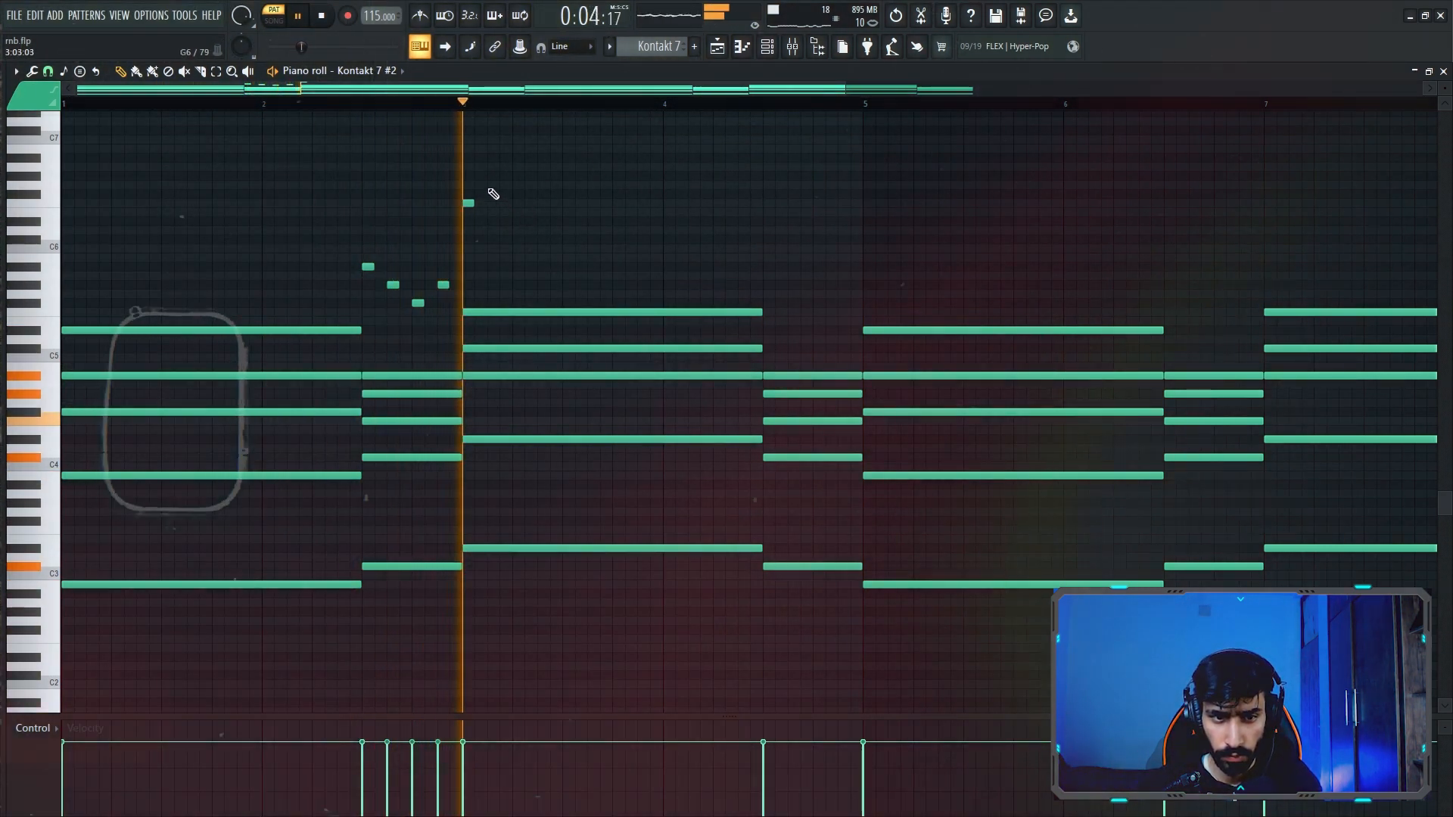
- Duplicate the five-note melody phrase to the second half of bar 6, with its last note on the start of bar 7
{"action": "left_click_drag", "start_coordinate": [489, 175], "coordinate": [349, 292]}
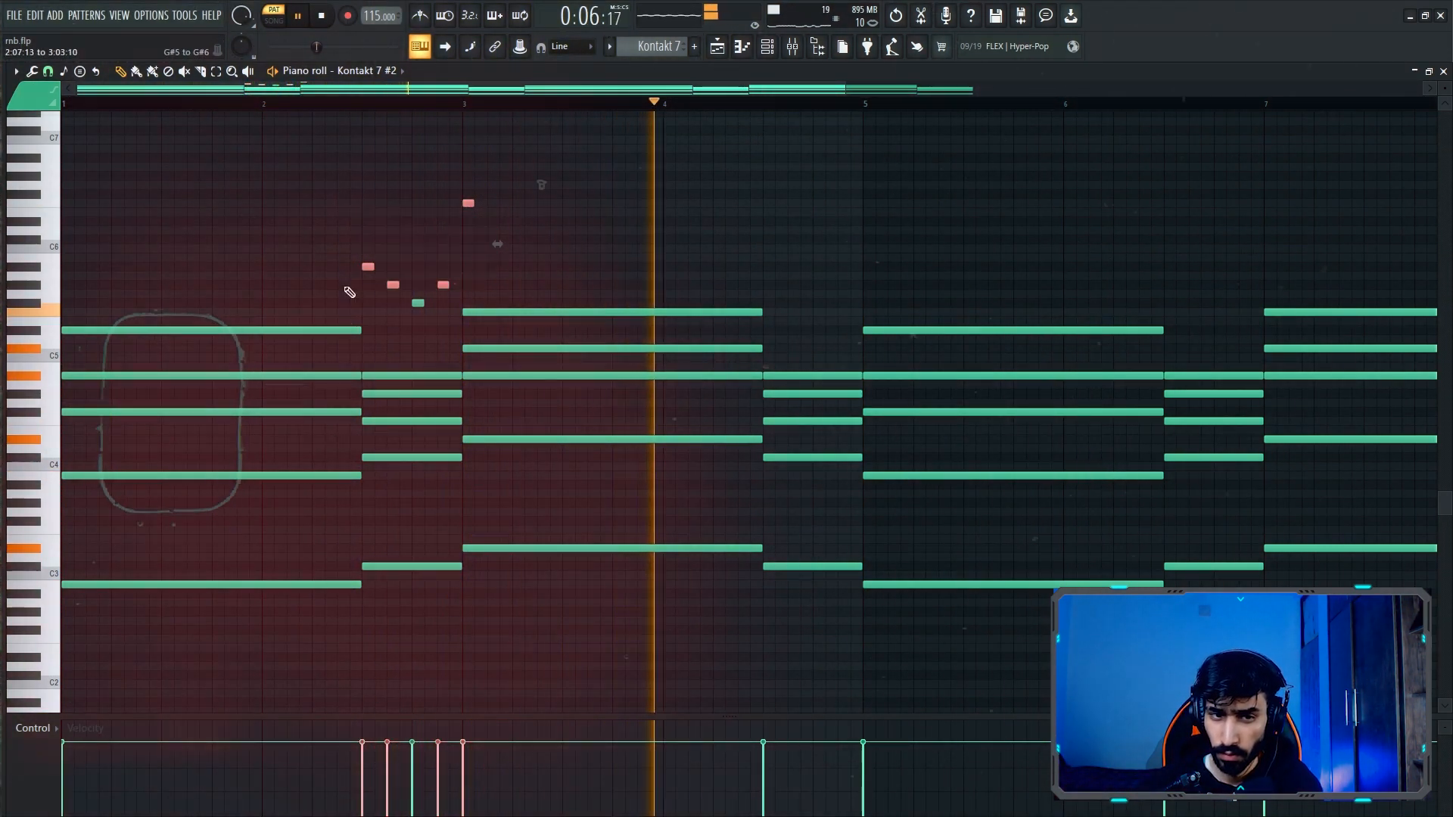
{"action": "key", "text": "ctrl+b"}
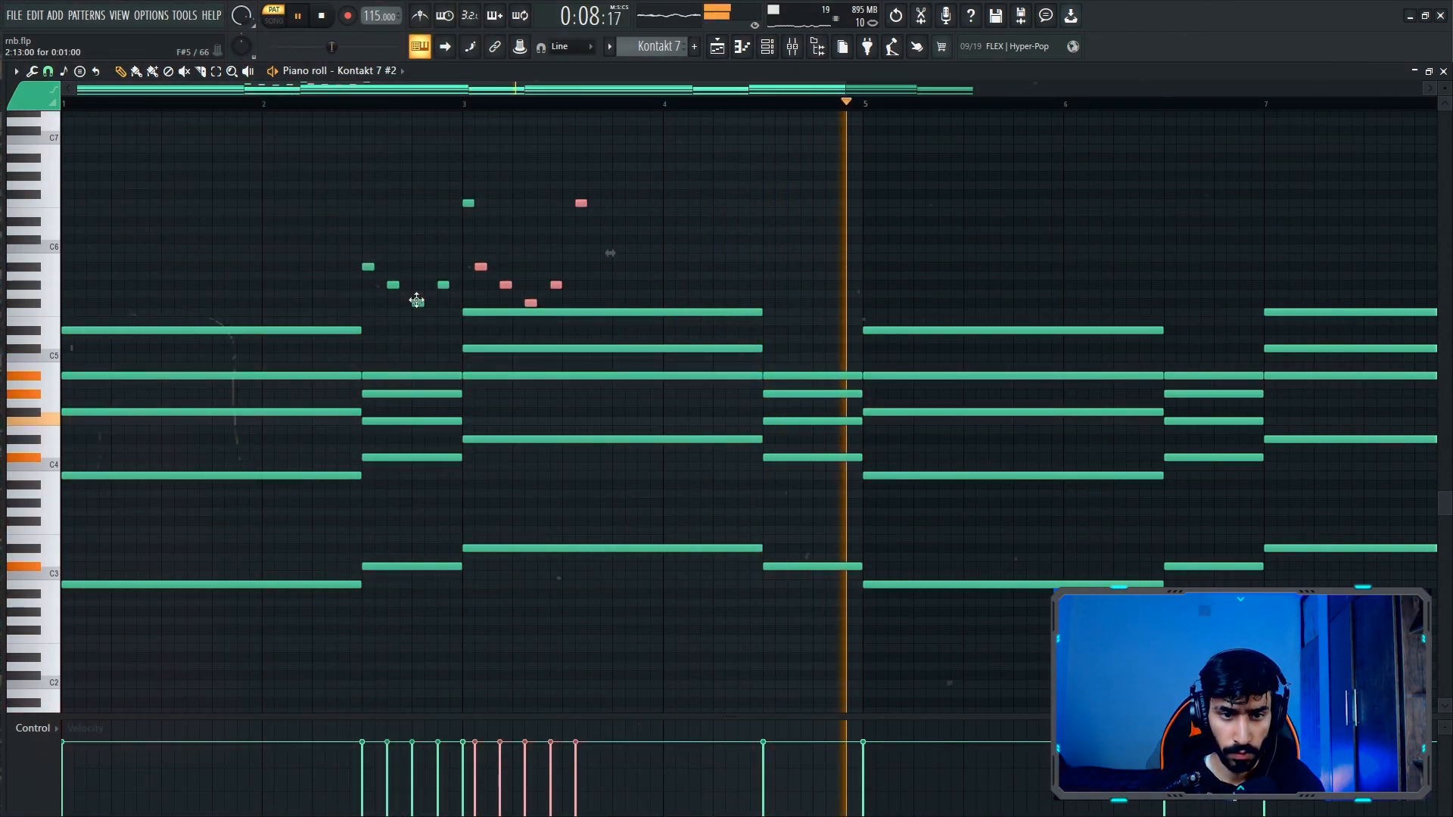
{"action": "left_click_drag", "start_coordinate": [610, 252], "coordinate": [1299, 253]}
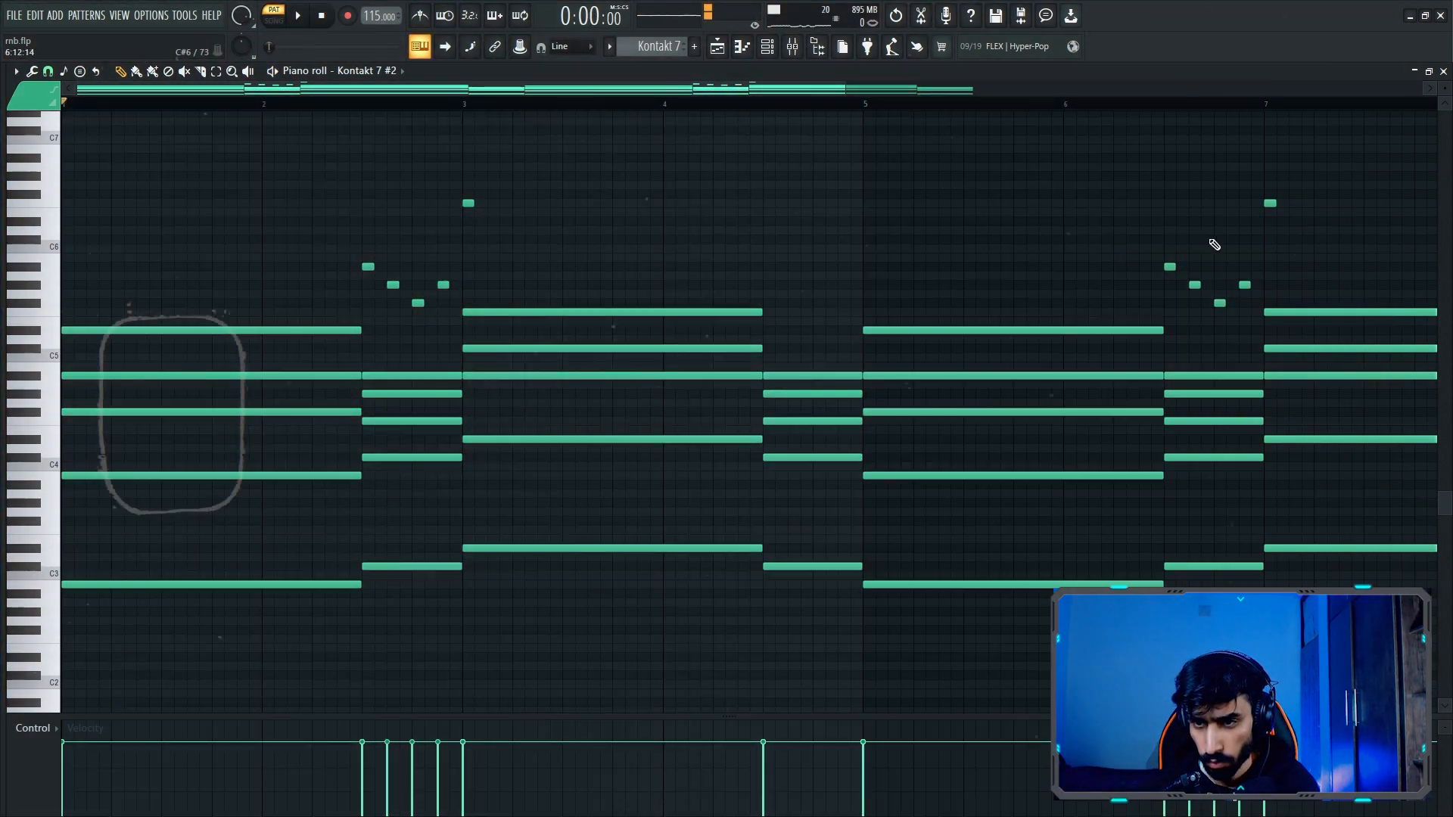
- Raise the first two notes of the copied phrase in bar 6 by one octave and play the pattern
{"action": "left_click_drag", "start_coordinate": [1211, 234], "coordinate": [1170, 297]}
{"action": "key", "text": "ctrl+Up"}
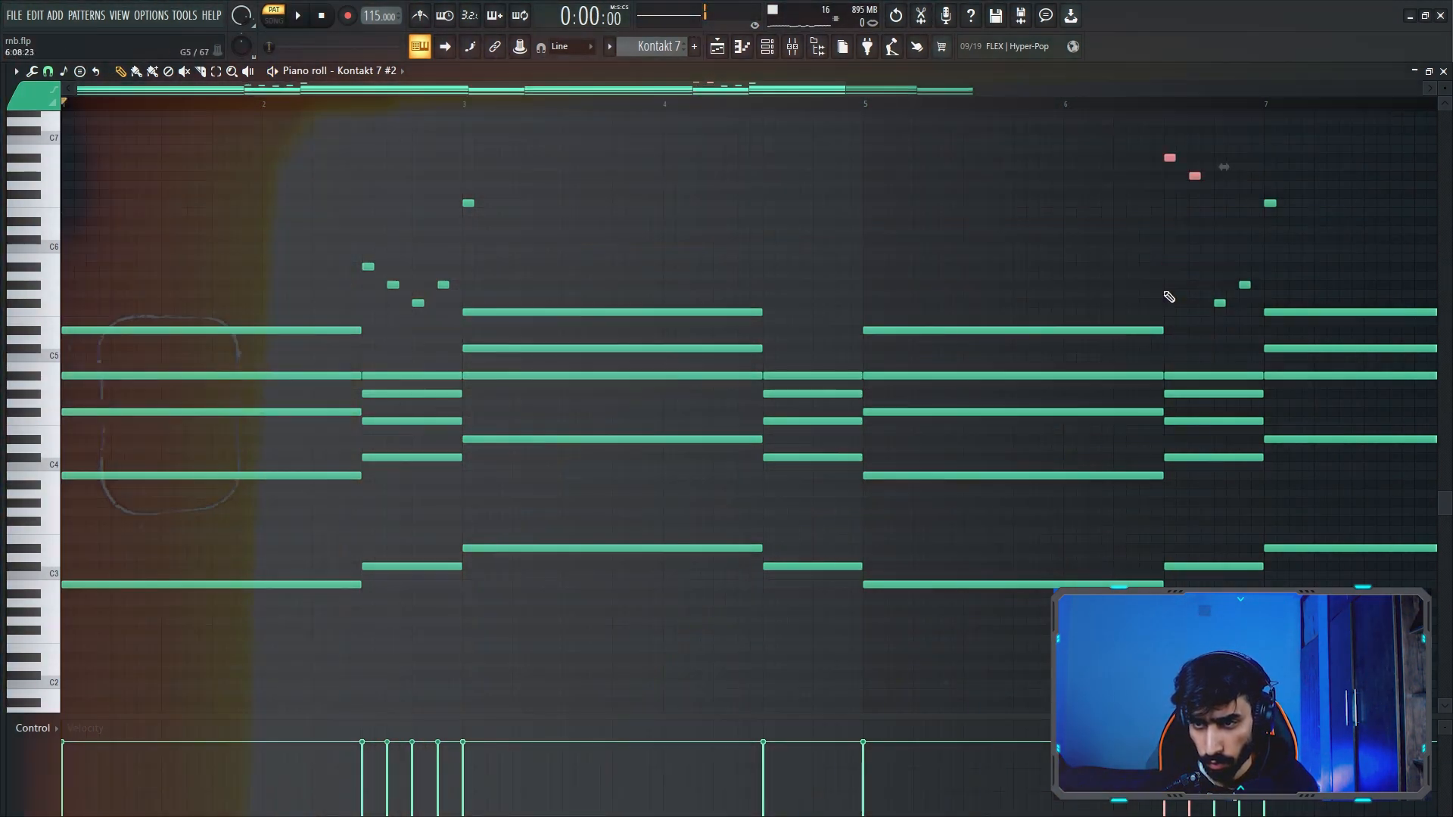
{"action": "key", "text": "space"}
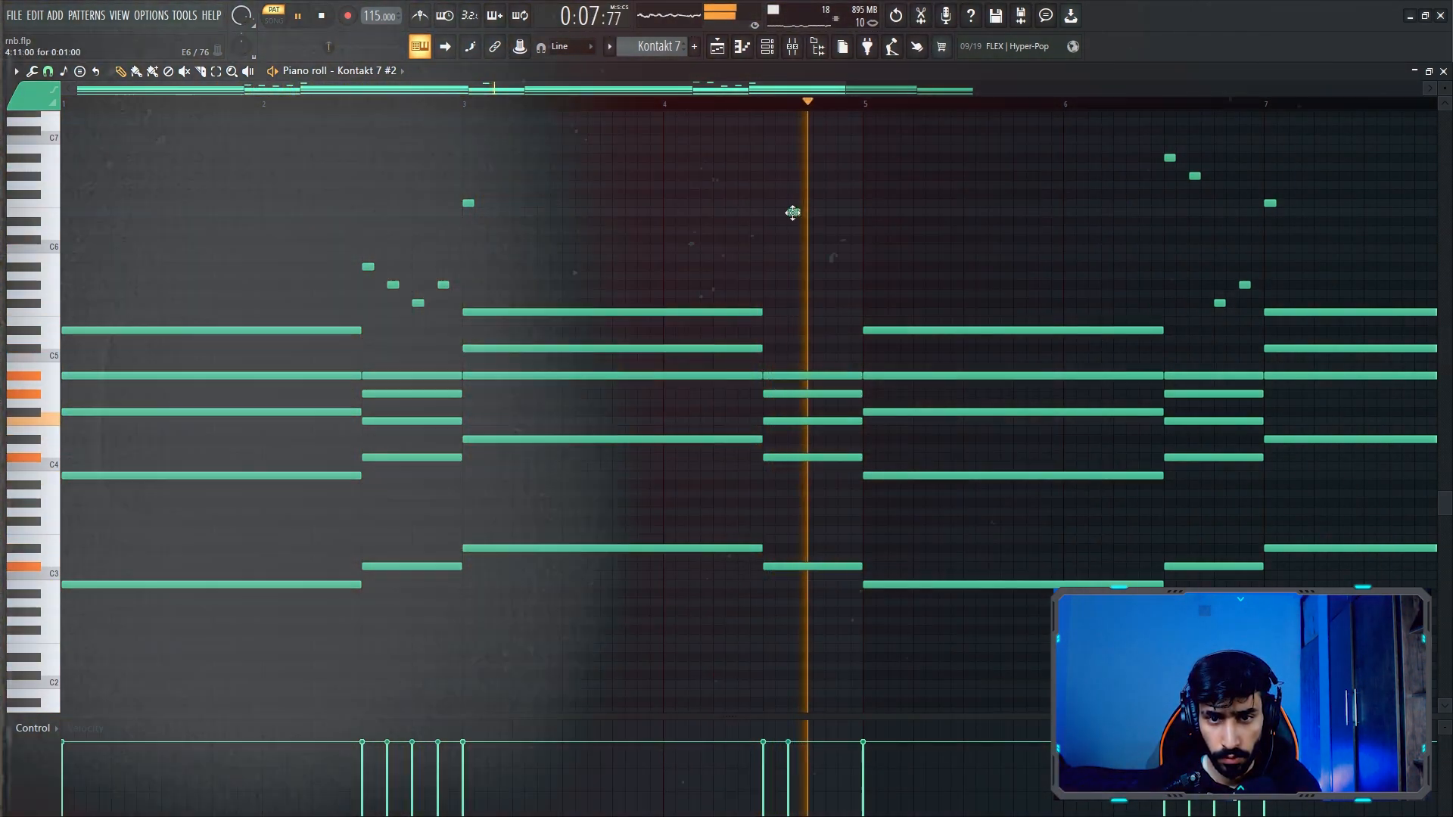
- Add a short D#5 melody note at the start of the last chord in bar 8
{"action": "key", "text": "space"}
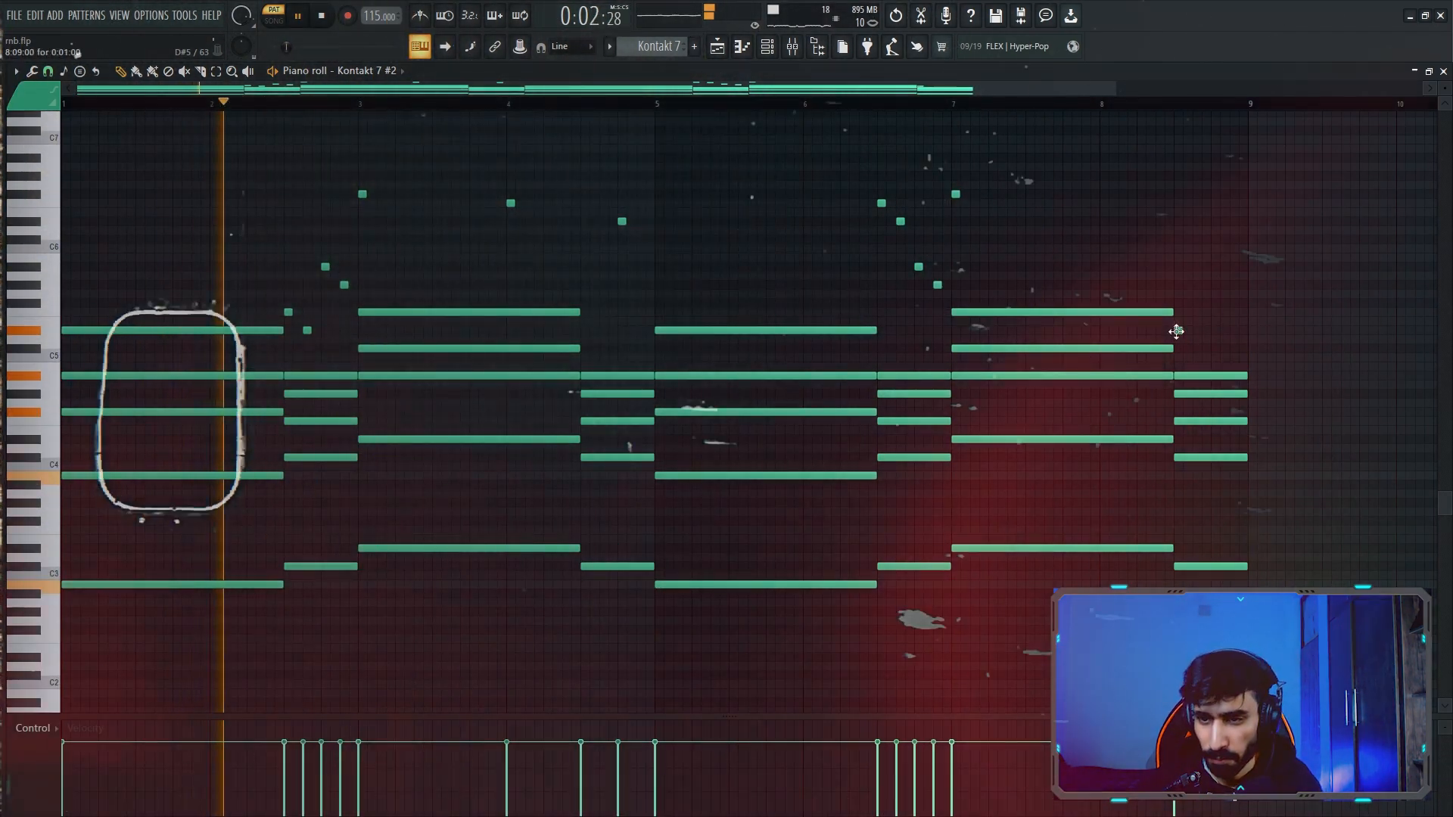
{"action": "left_click", "coordinate": [1178, 330]}
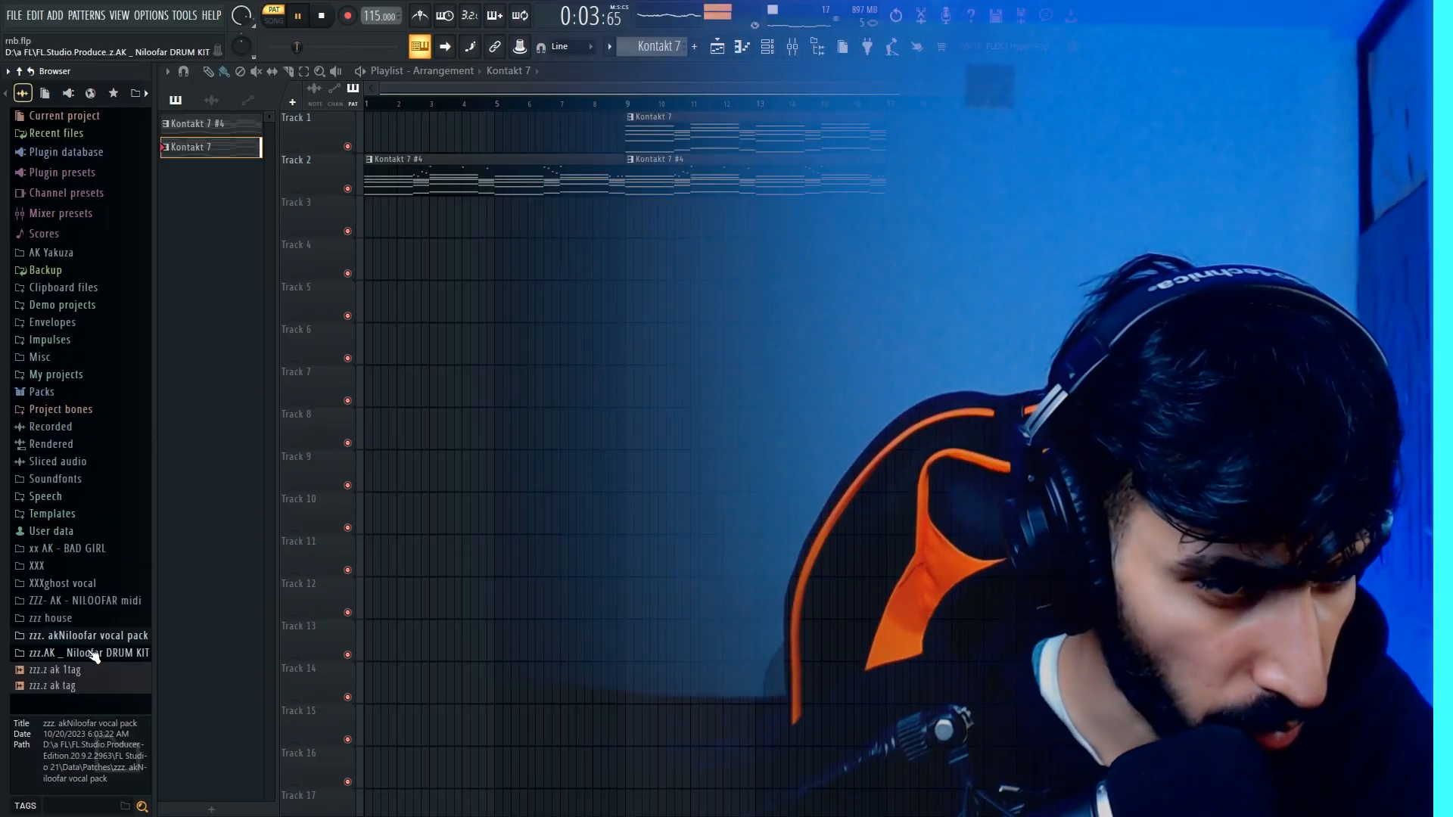
- Stop playback and open the ak _ niloofar subfolder inside AK 1 of the zzz. akNiloofar vocal pack
{"action": "key", "text": "space"}
{"action": "left_click", "coordinate": [97, 638]}
{"action": "left_click", "coordinate": [86, 654]}
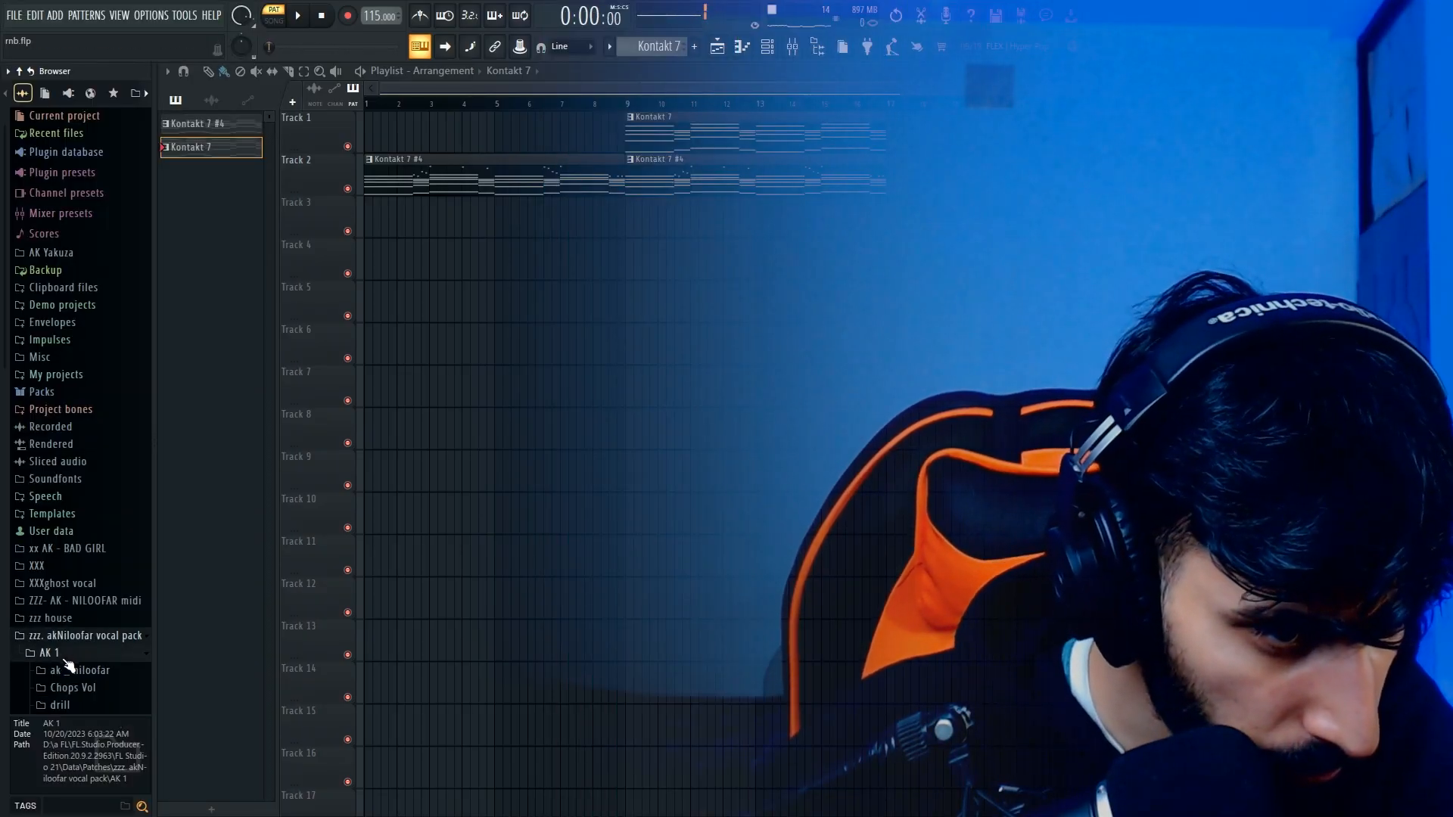
{"action": "left_click", "coordinate": [91, 670]}
- Audition the vocal samples and place Toxic Love - 115 BPM D# Min Vocals at bar 1 of Track 6
{"action": "left_click", "coordinate": [106, 585]}
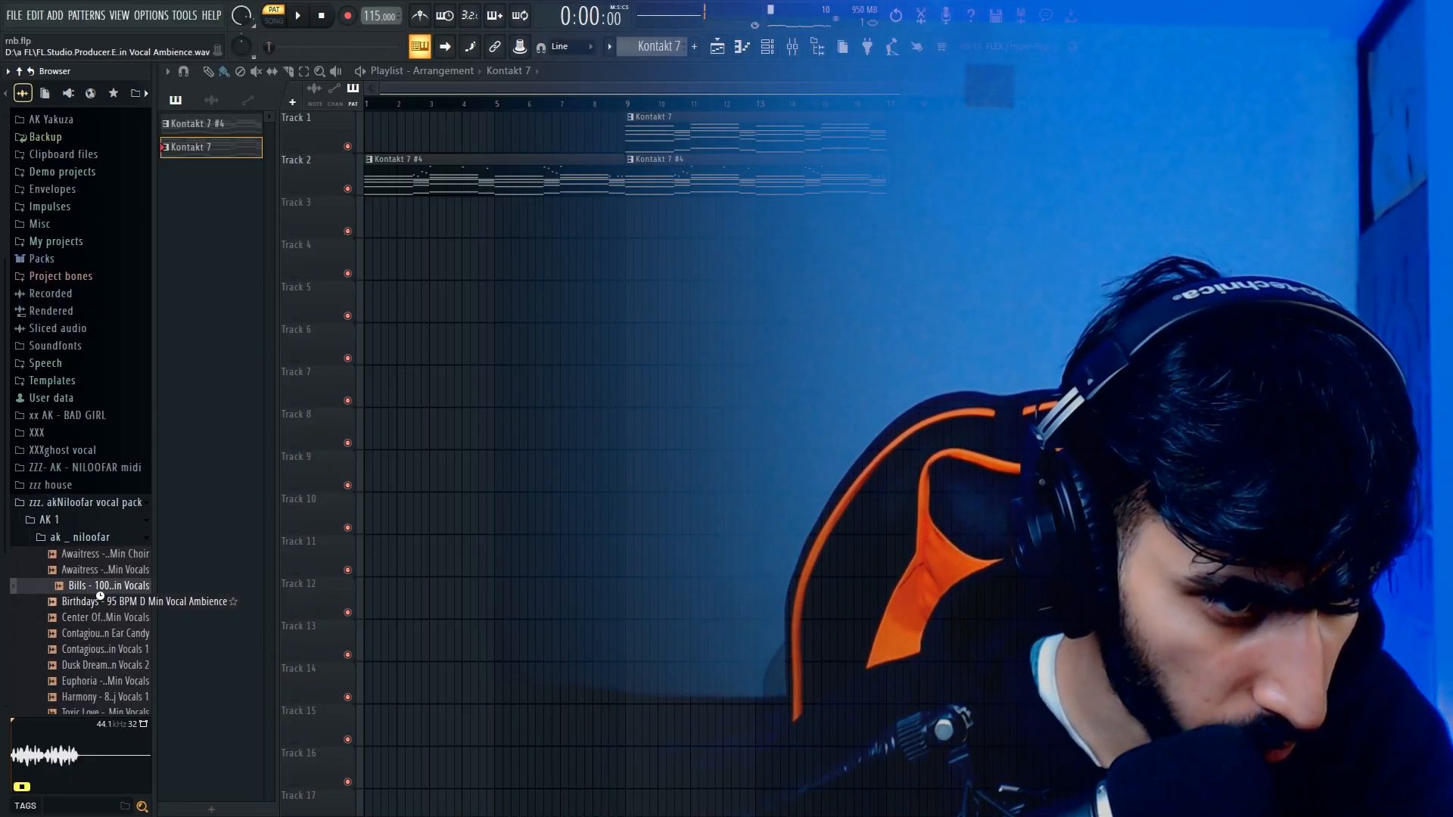
{"action": "left_click", "coordinate": [104, 602]}
{"action": "left_click", "coordinate": [106, 618]}
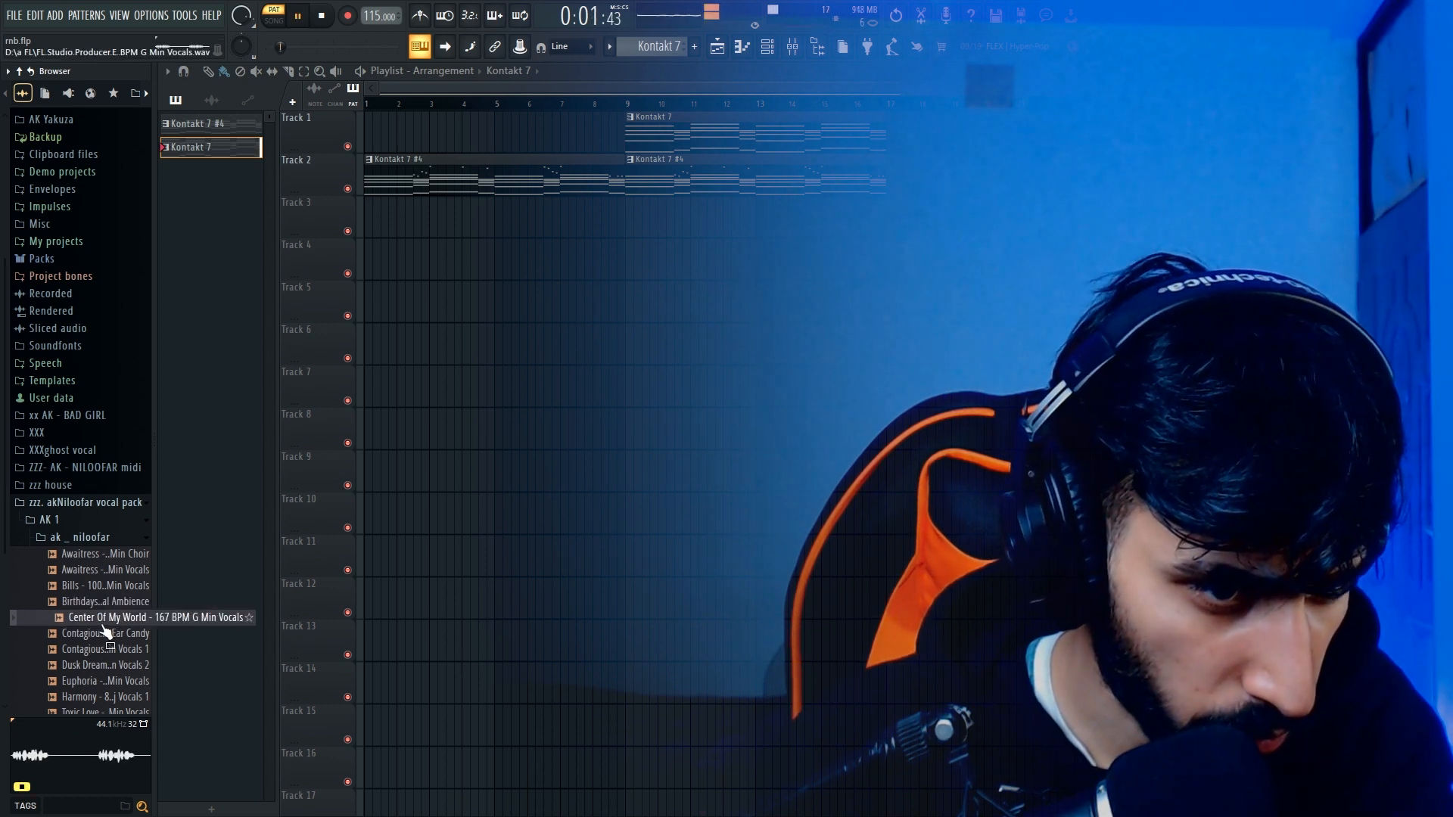
{"action": "left_click", "coordinate": [100, 638]}
{"action": "left_click", "coordinate": [106, 666]}
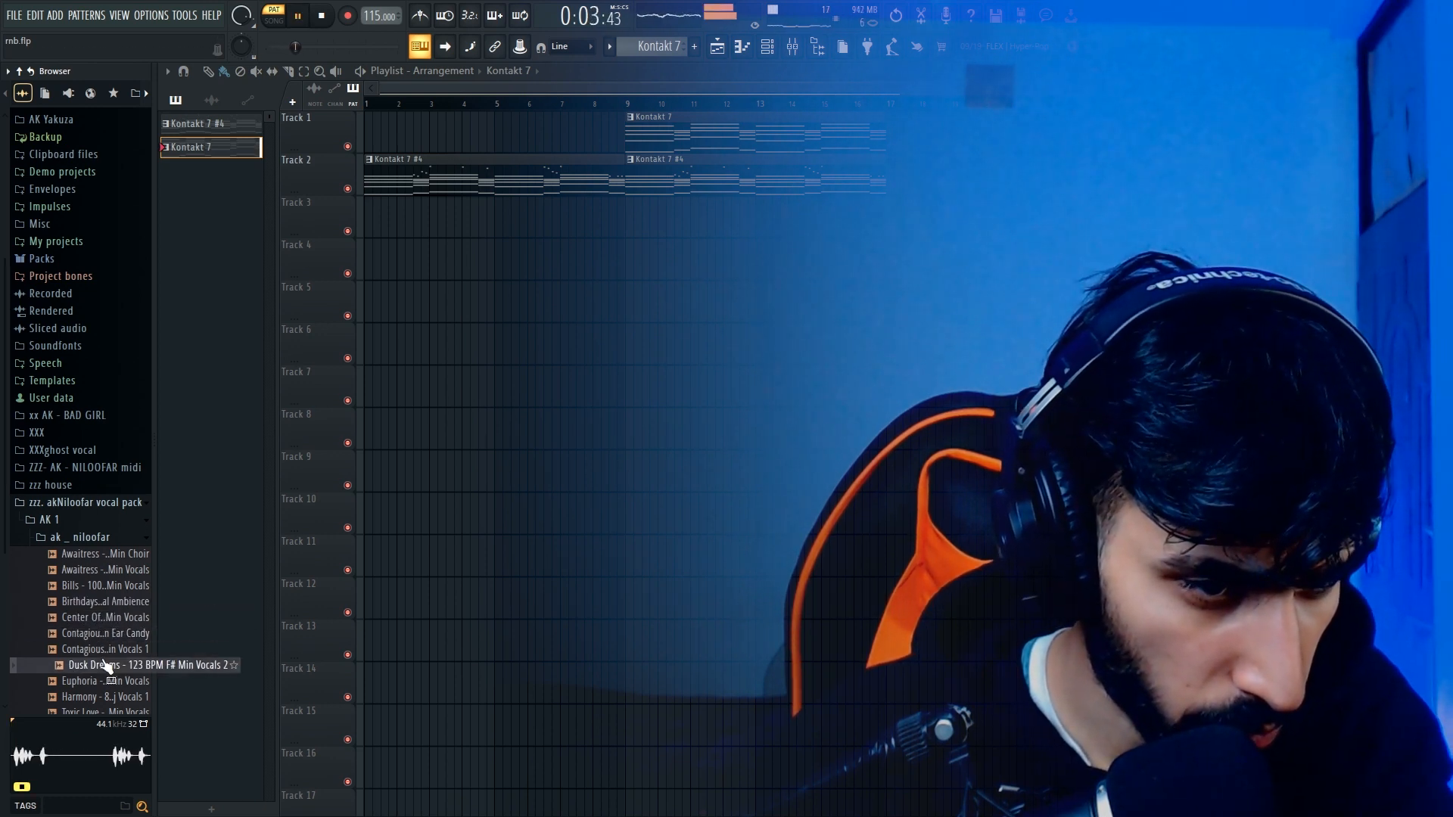
{"action": "left_click", "coordinate": [108, 684]}
{"action": "left_click", "coordinate": [106, 676]}
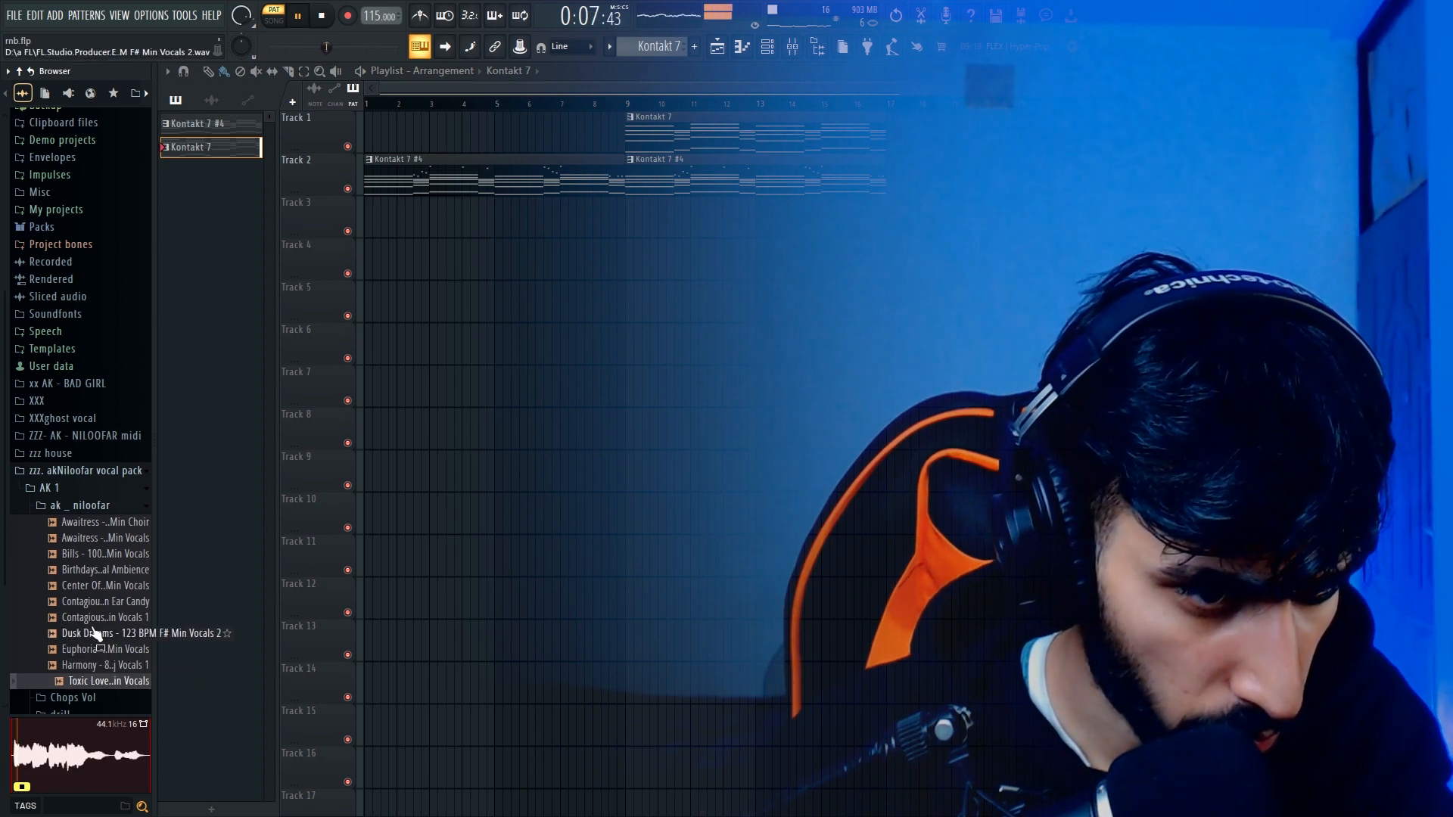
{"action": "left_click_drag", "start_coordinate": [88, 686], "coordinate": [383, 340]}
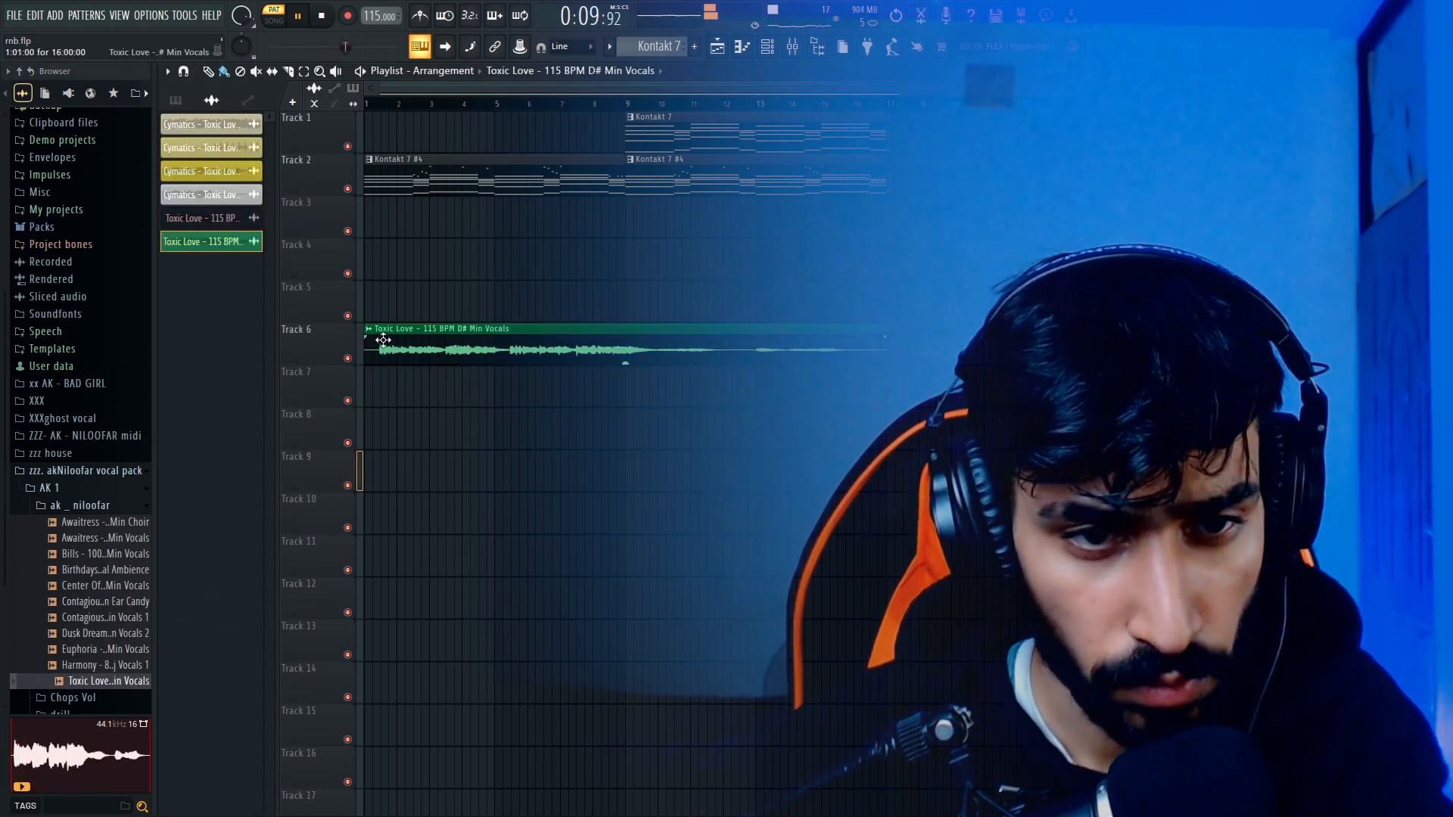
- Play the song from bar 1 and adjust the Toxic Love vocal clip's channel volume
{"action": "left_click", "coordinate": [366, 104]}
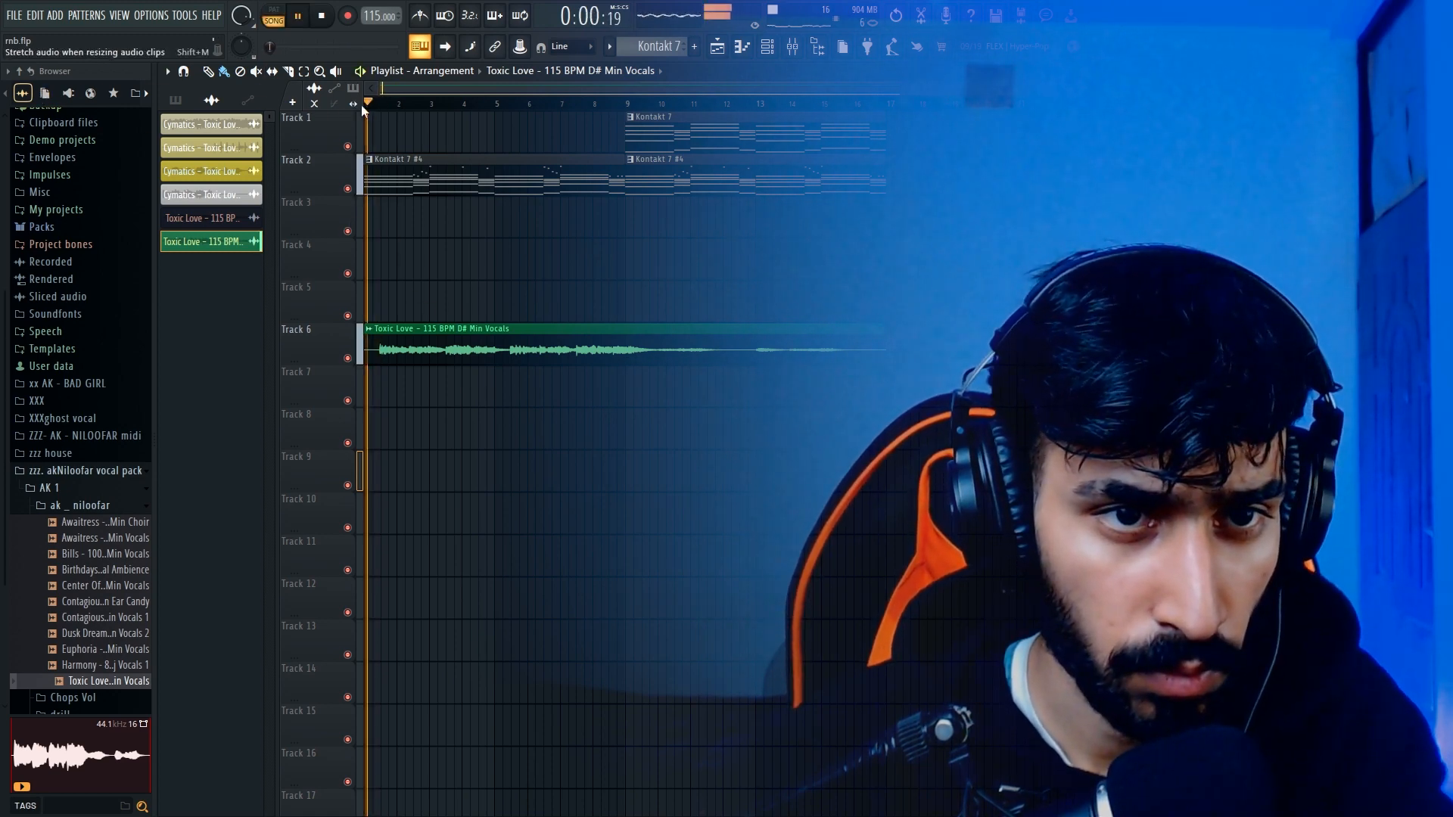
{"action": "double_click", "coordinate": [429, 350]}
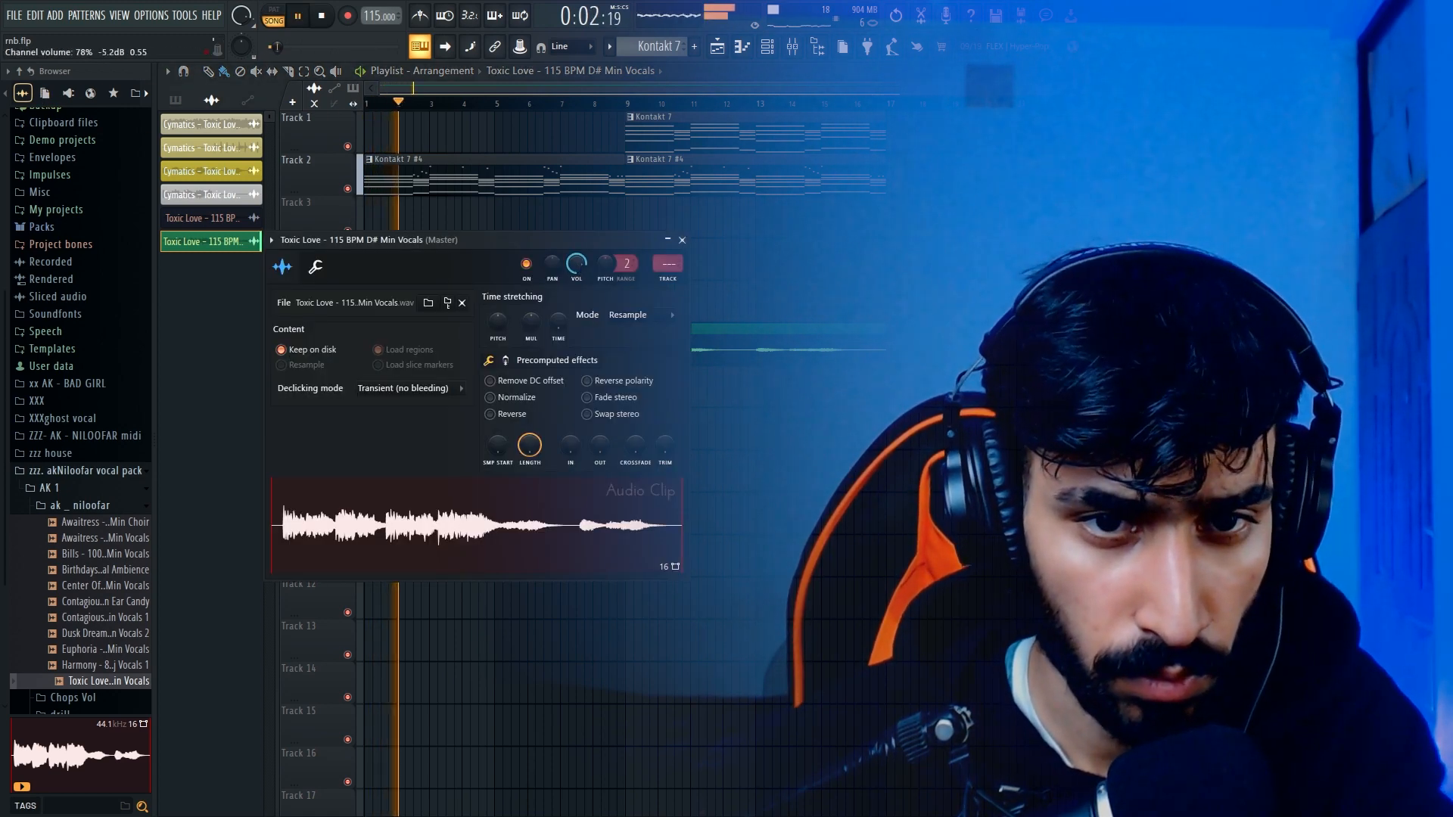
{"action": "left_click", "coordinate": [683, 240]}
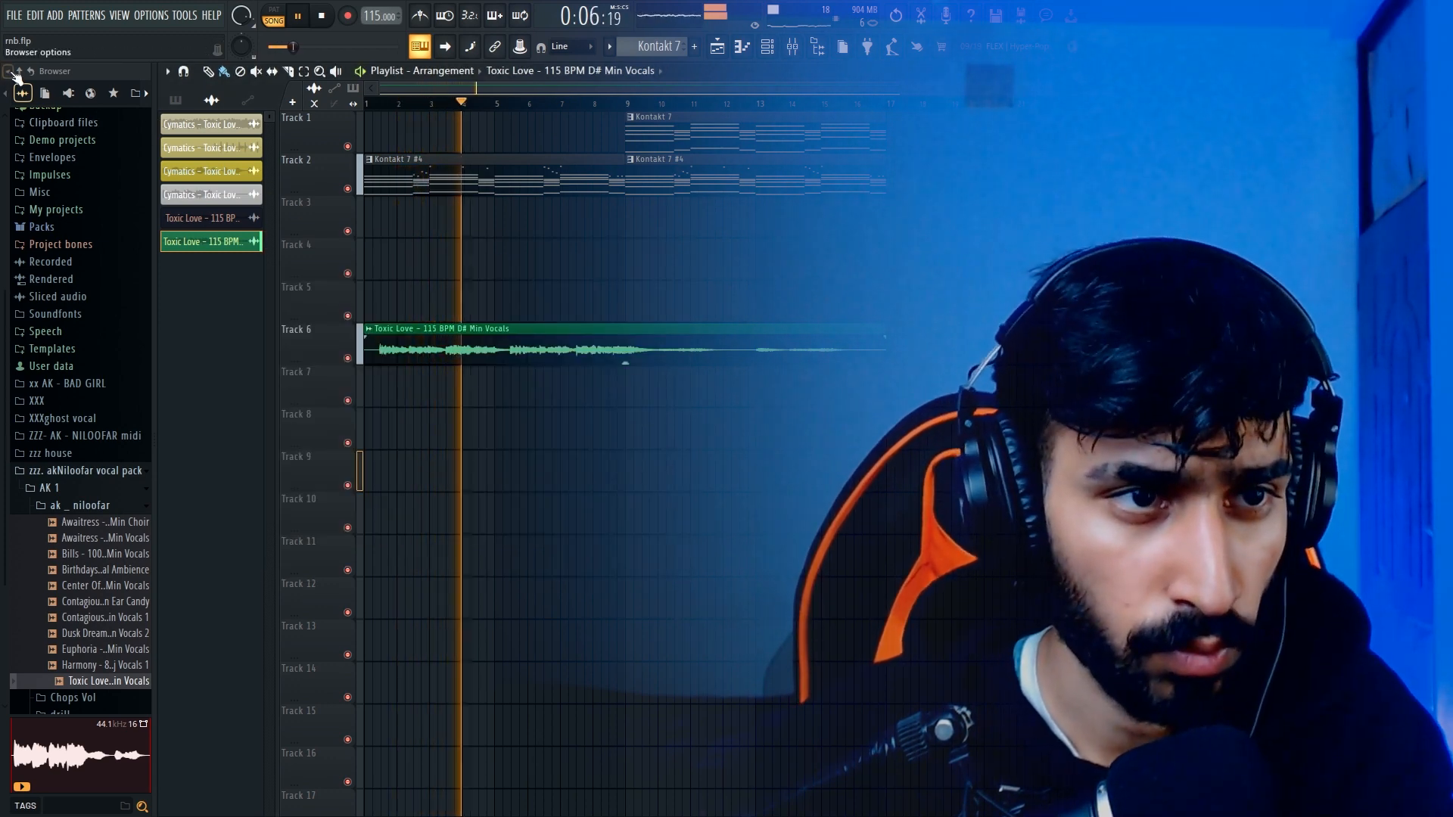
- Hide the browser and set the Toxic Love vocal clip's time-stretching mode to Stretch, adjusting its pitch
{"action": "left_click", "coordinate": [19, 71]}
{"action": "key", "text": "alt+F8"}
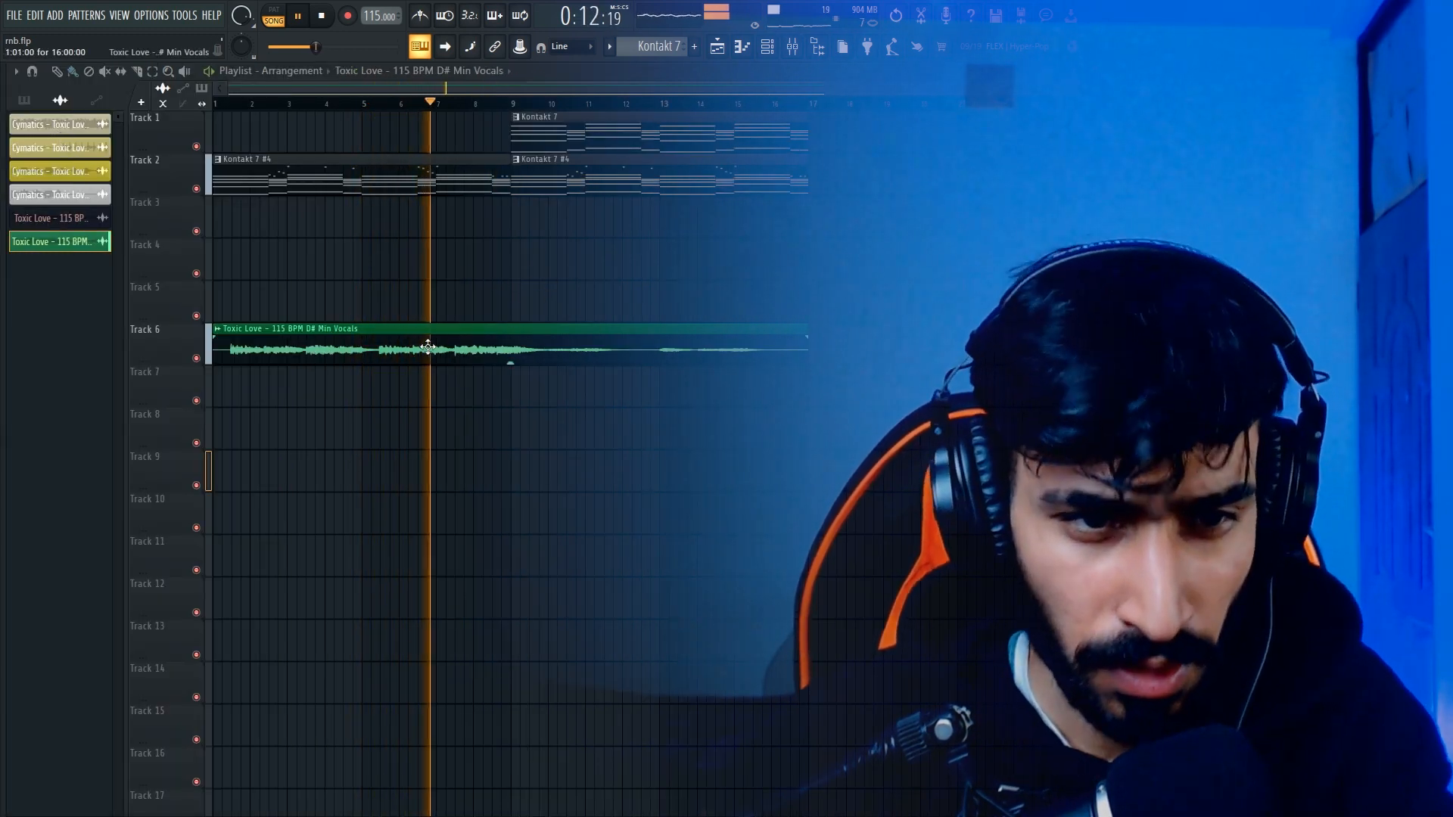
{"action": "double_click", "coordinate": [428, 347]}
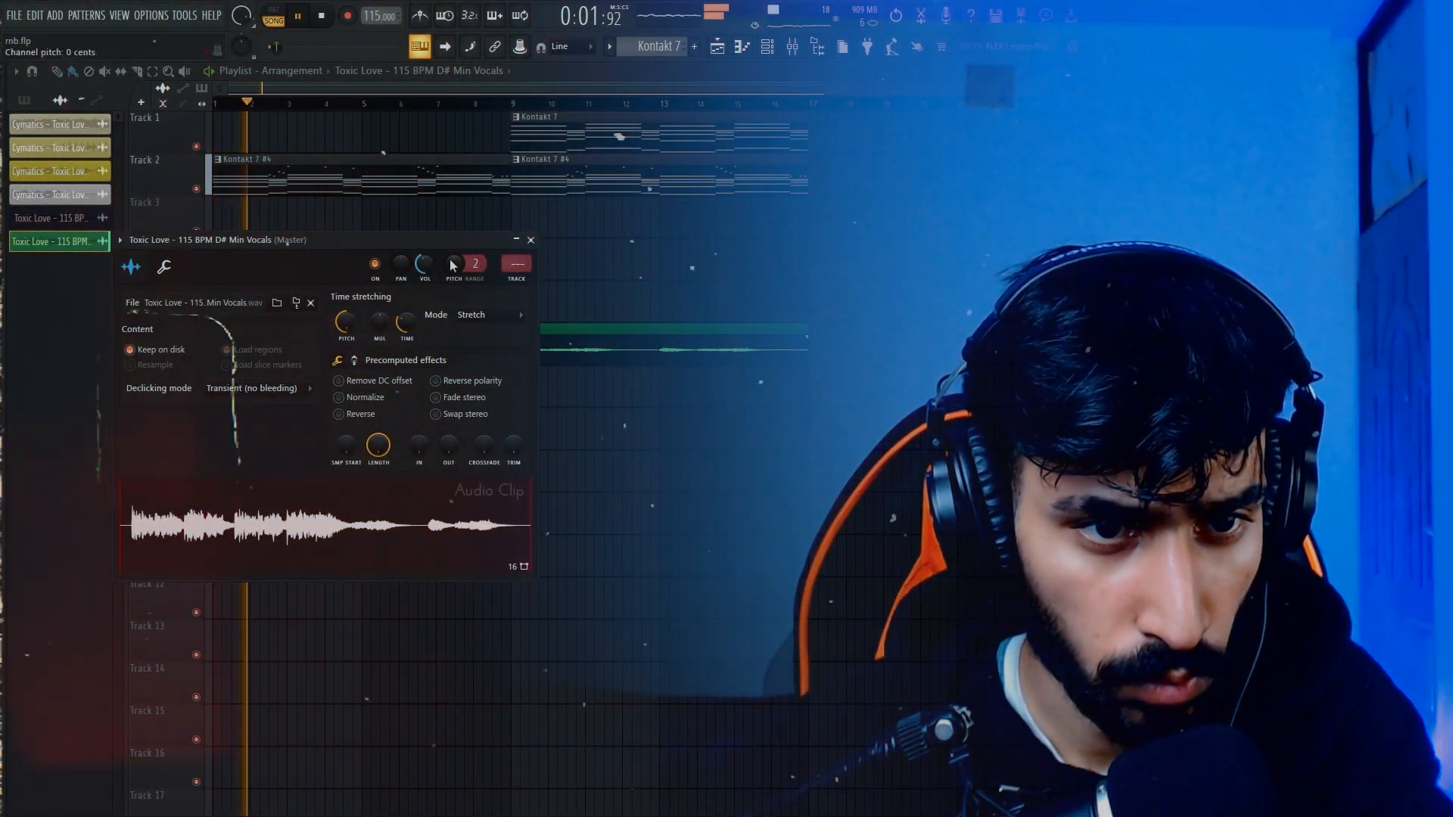
{"action": "left_click", "coordinate": [531, 241]}
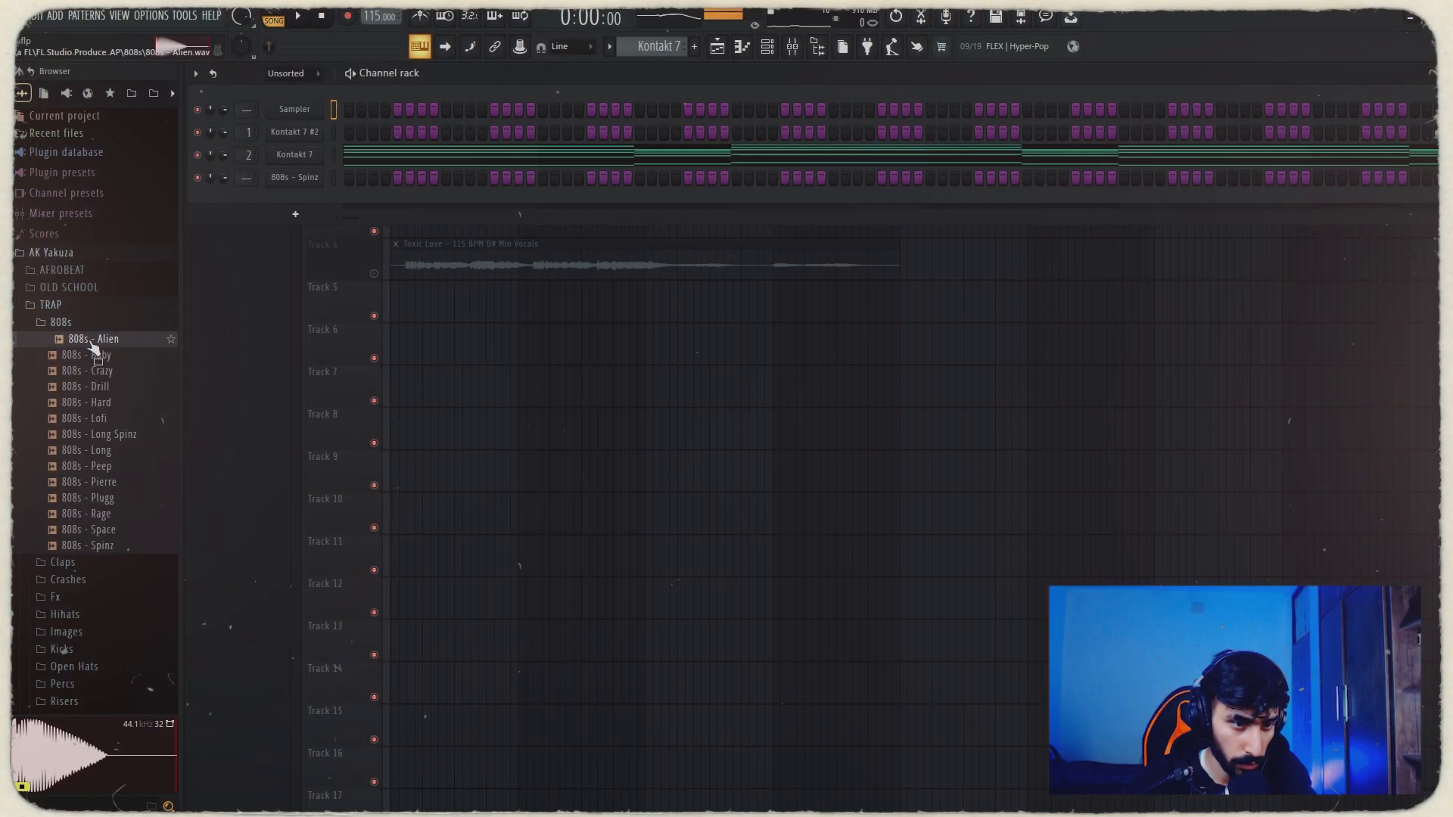
- Add the 808s - Spinz sample as a new channel and open the TRAP Claps folder
{"action": "left_click_drag", "start_coordinate": [95, 544], "coordinate": [296, 178]}
{"action": "left_click", "coordinate": [66, 326]}
{"action": "left_click", "coordinate": [62, 340]}
- Audition the clap samples from Clap - Crop down to Clap - Wheezy over the playing song
{"action": "left_click", "coordinate": [85, 404]}
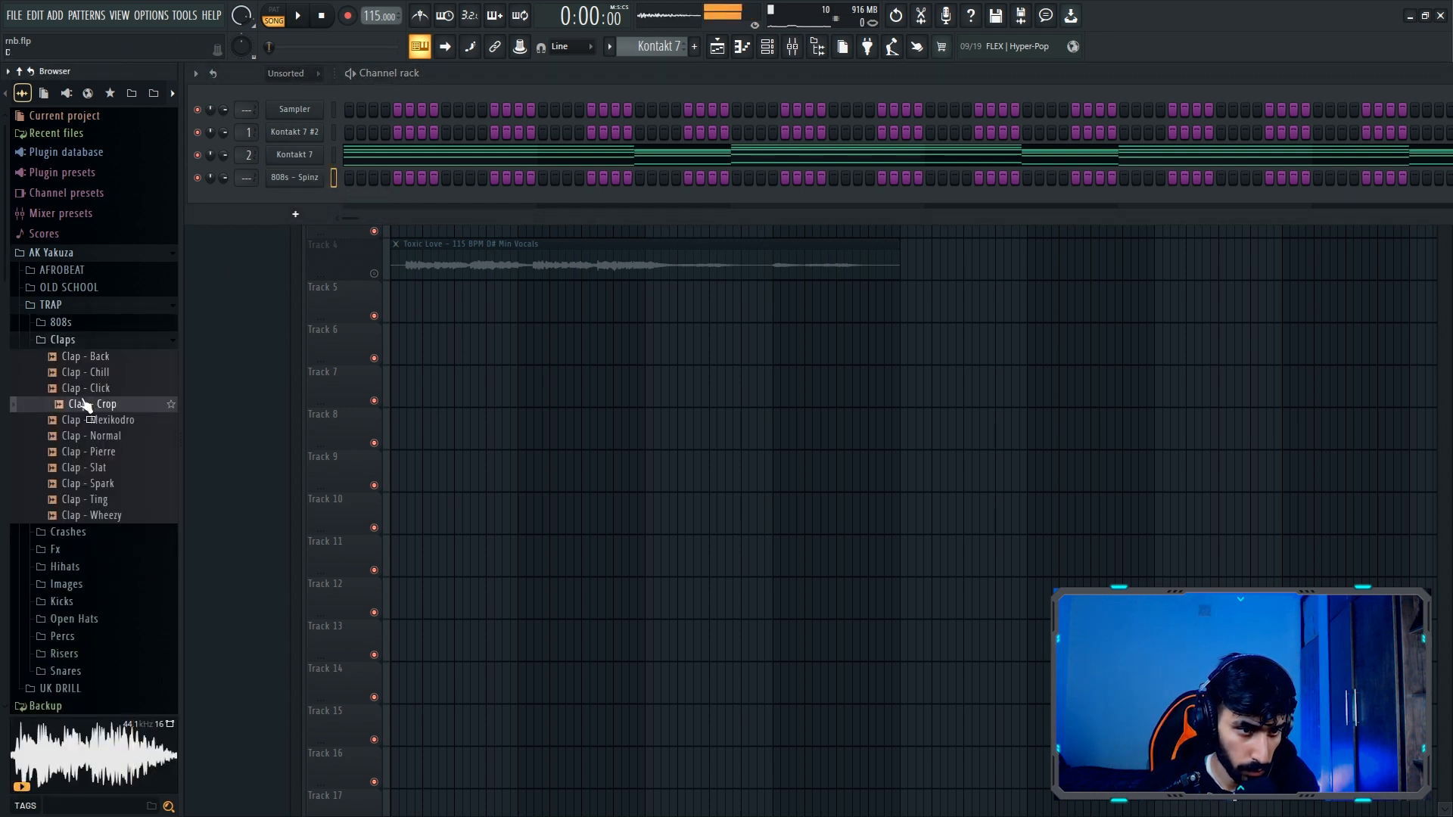
{"action": "left_click", "coordinate": [89, 420]}
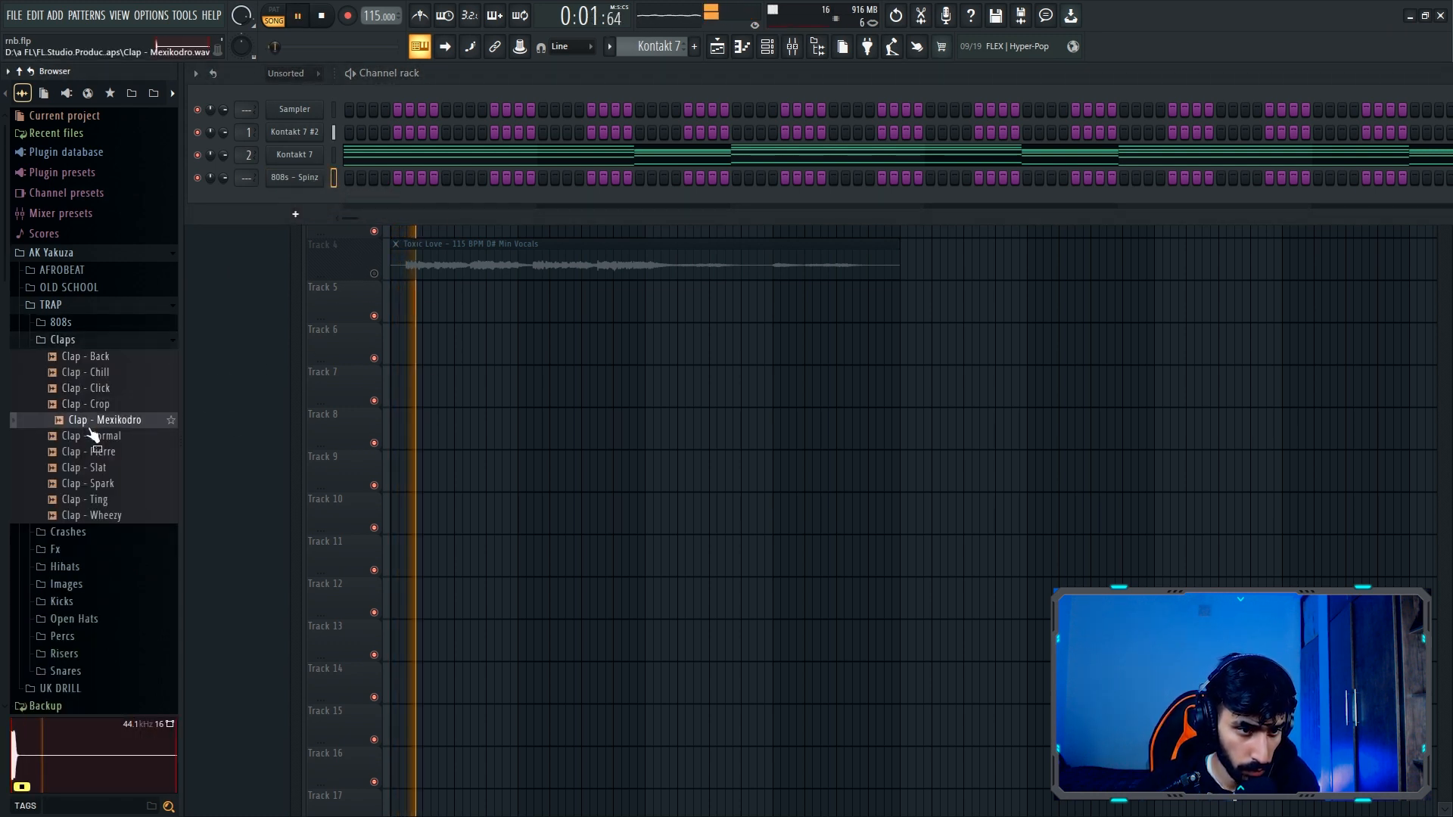
{"action": "left_click", "coordinate": [91, 437]}
{"action": "left_click", "coordinate": [95, 453]}
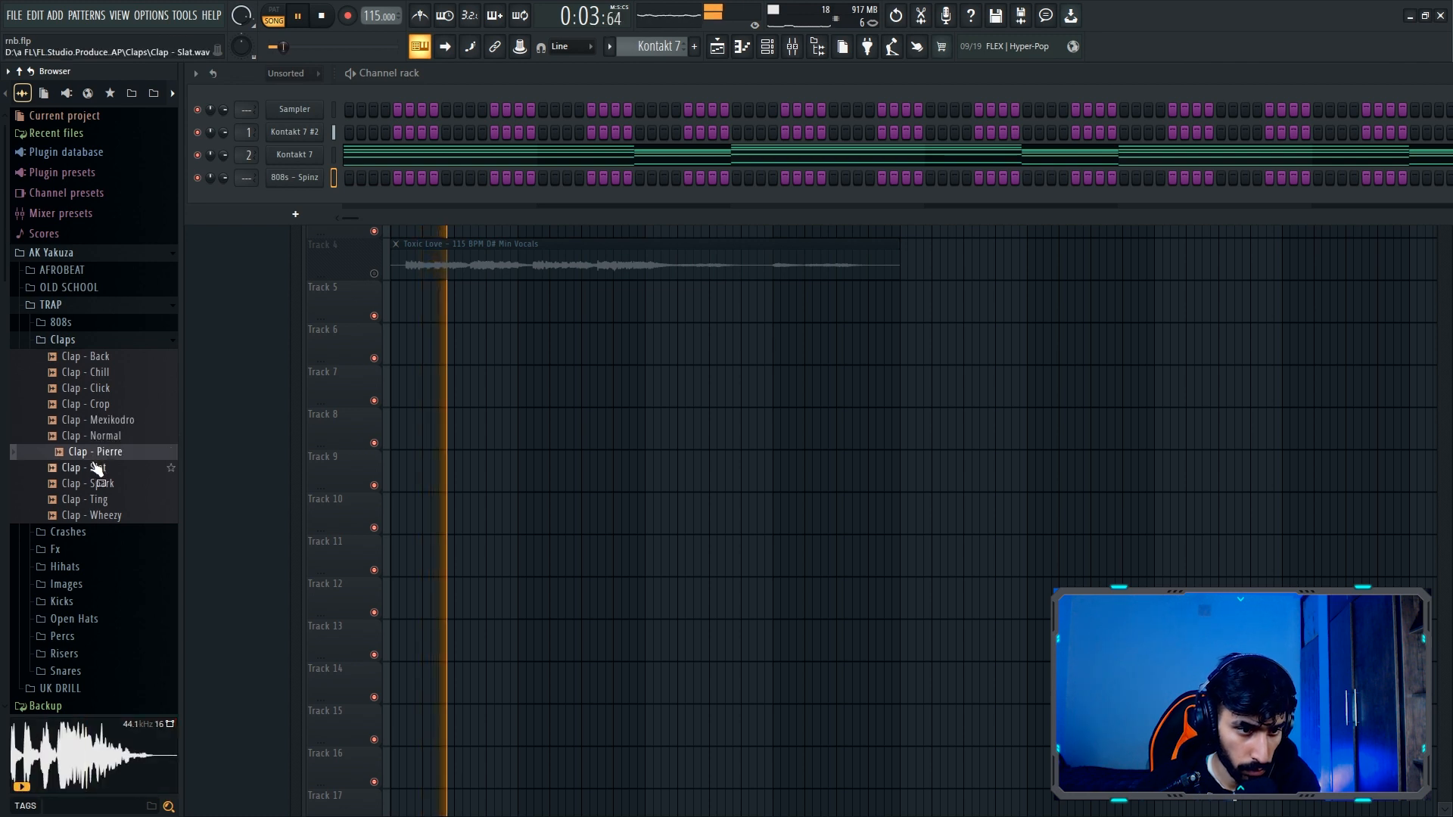
{"action": "left_click", "coordinate": [99, 468]}
{"action": "left_click", "coordinate": [104, 484]}
{"action": "left_click", "coordinate": [106, 500]}
{"action": "left_click", "coordinate": [107, 515]}
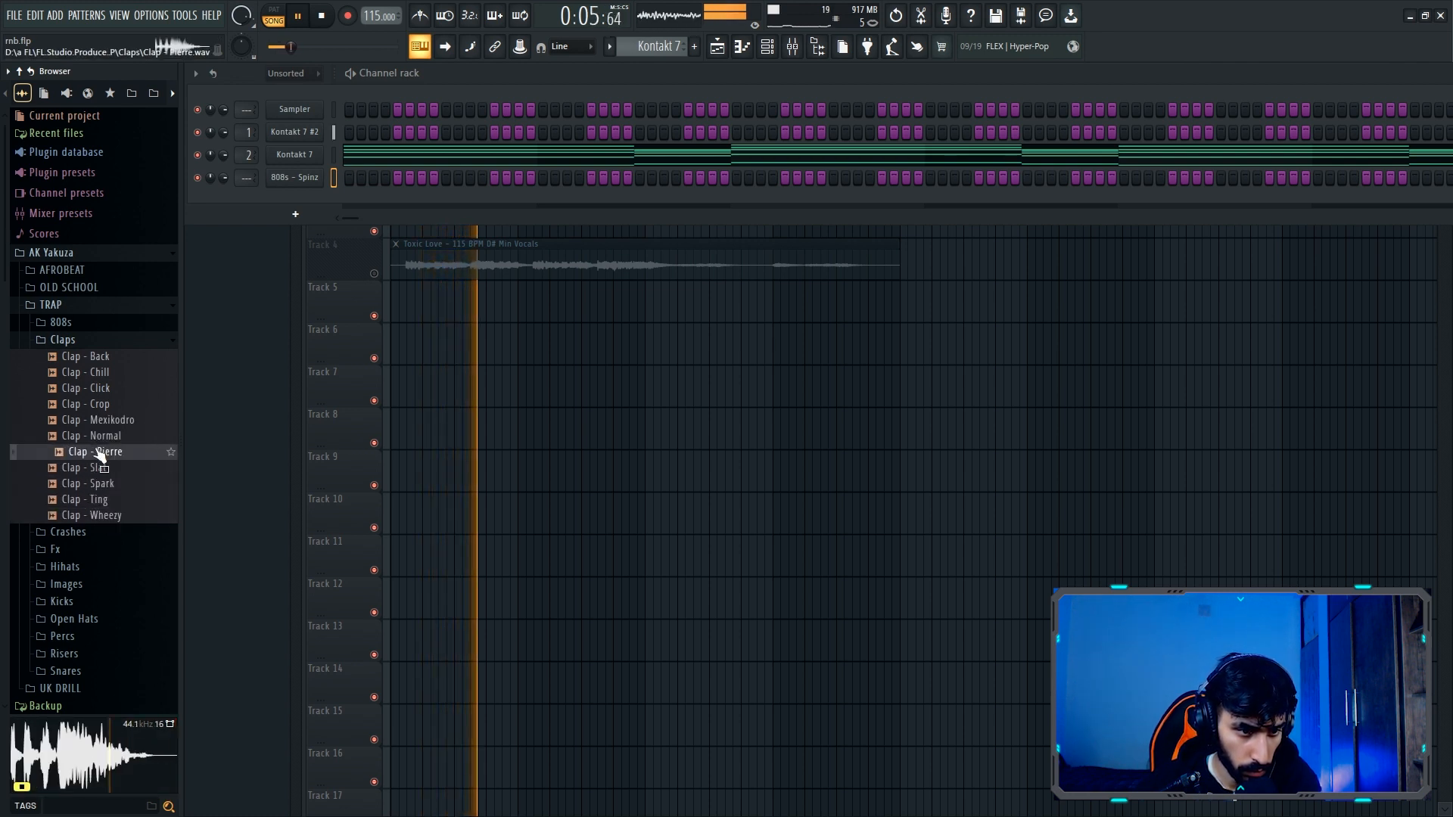
- Mark Clap - Mexikodro as a favorite, add it as a new channel and collapse the Claps folder
{"action": "left_click", "coordinate": [100, 421]}
{"action": "left_click", "coordinate": [169, 420]}
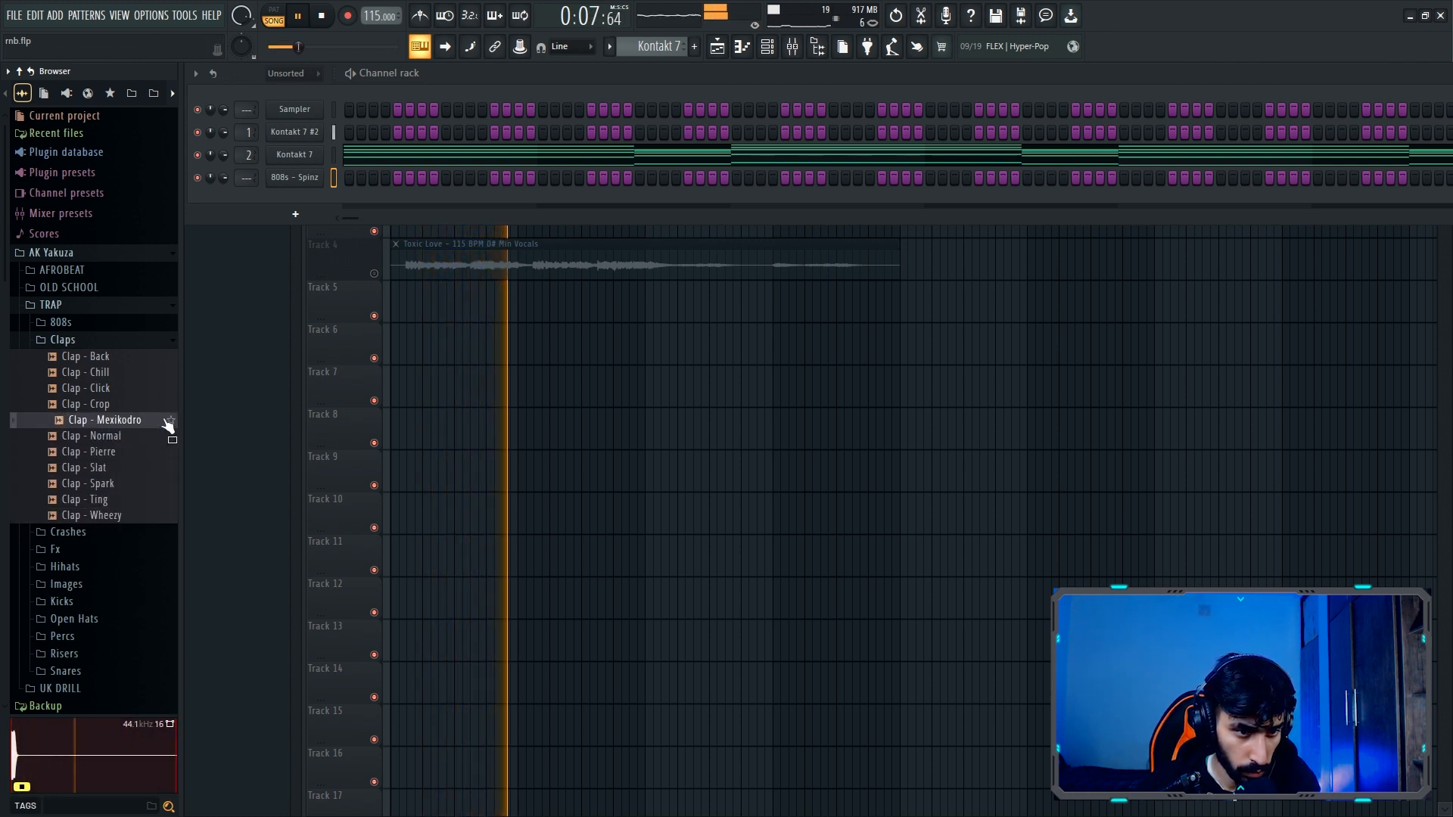
{"action": "left_click_drag", "start_coordinate": [79, 423], "coordinate": [303, 210]}
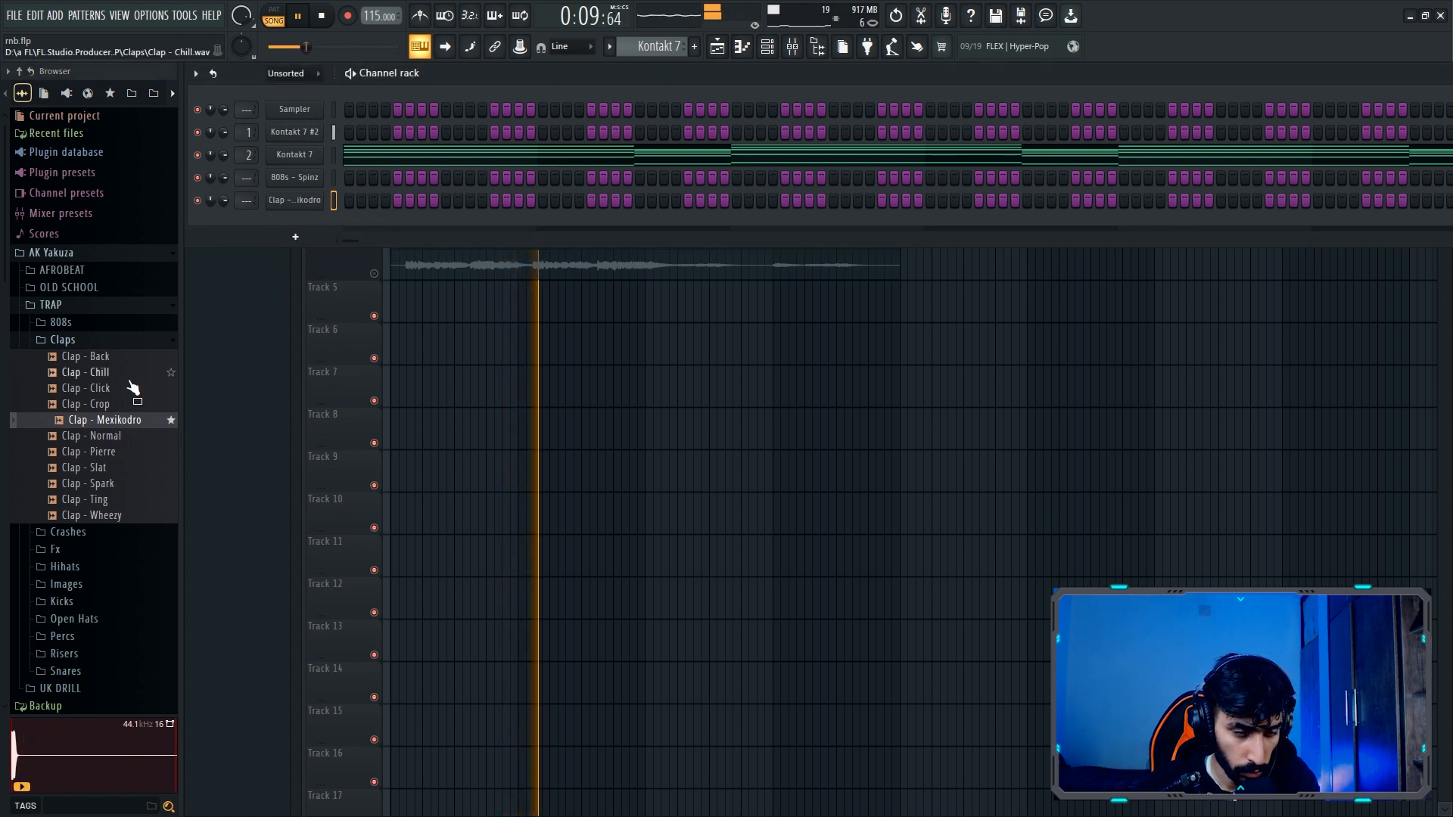
{"action": "left_click", "coordinate": [64, 340]}
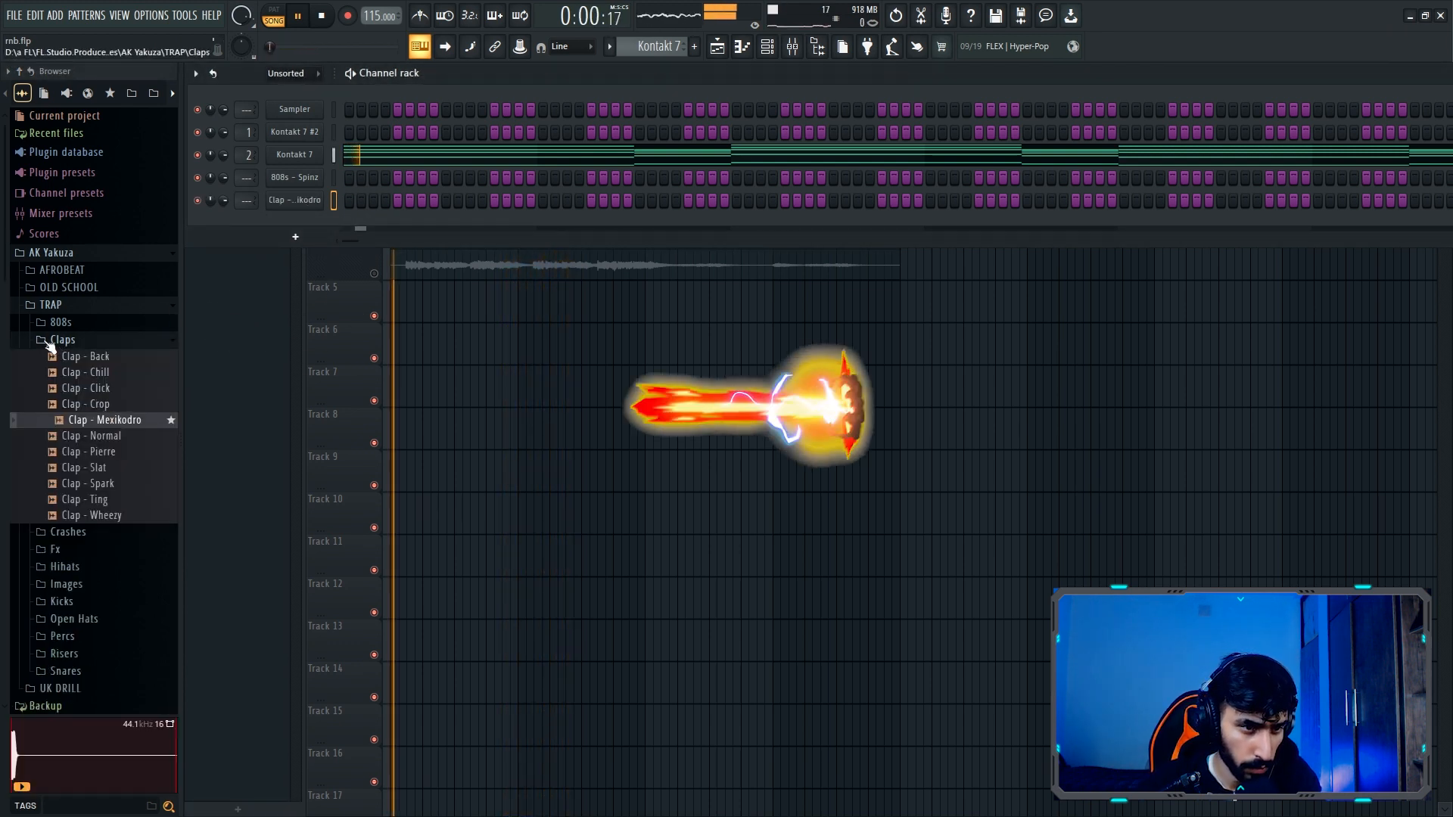
{"action": "left_click", "coordinate": [63, 340]}
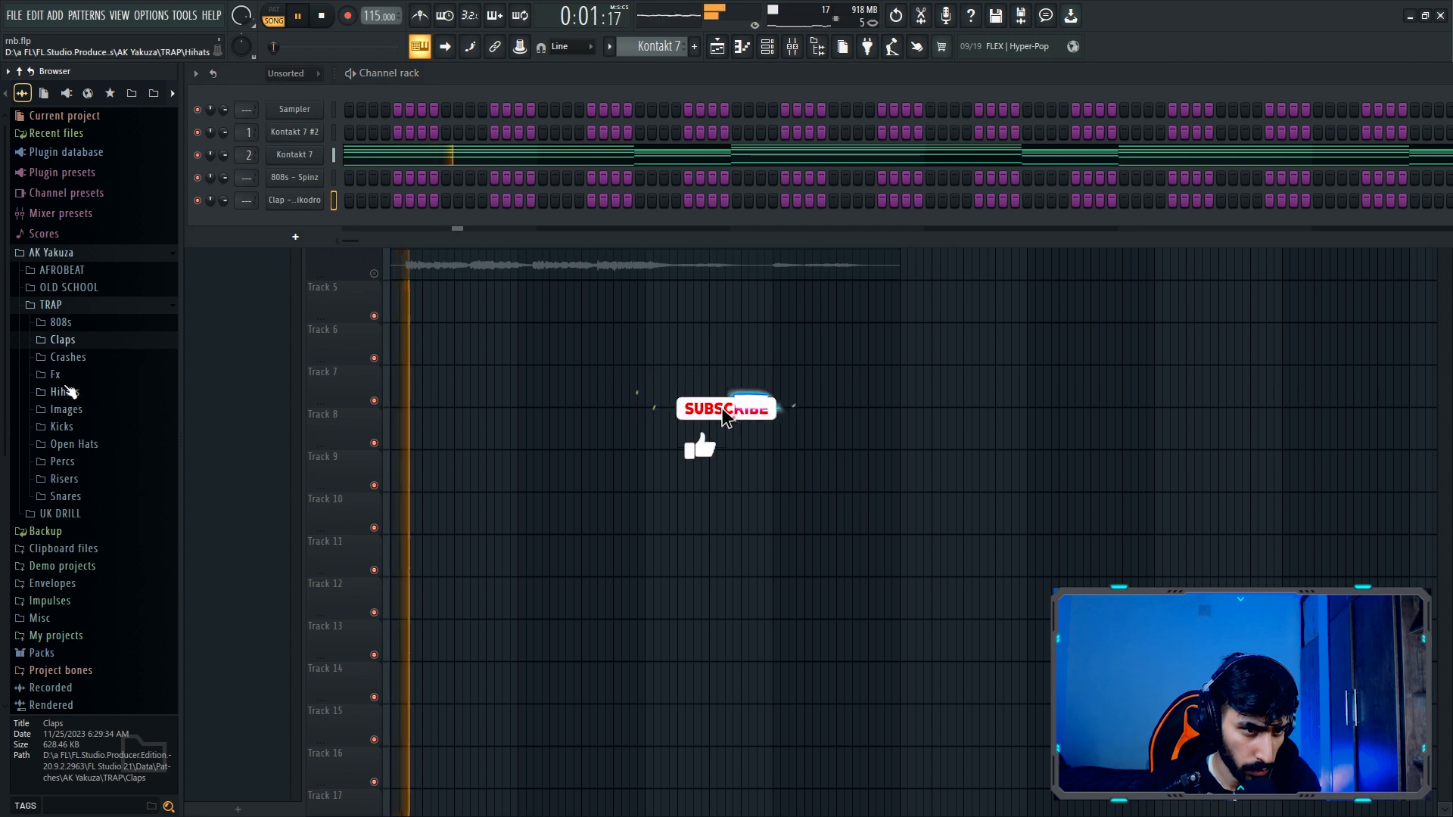
- Open the Hihats folder and compare its hi-hat samples against the playing song
{"action": "left_click", "coordinate": [64, 392]}
{"action": "left_click", "coordinate": [85, 425]}
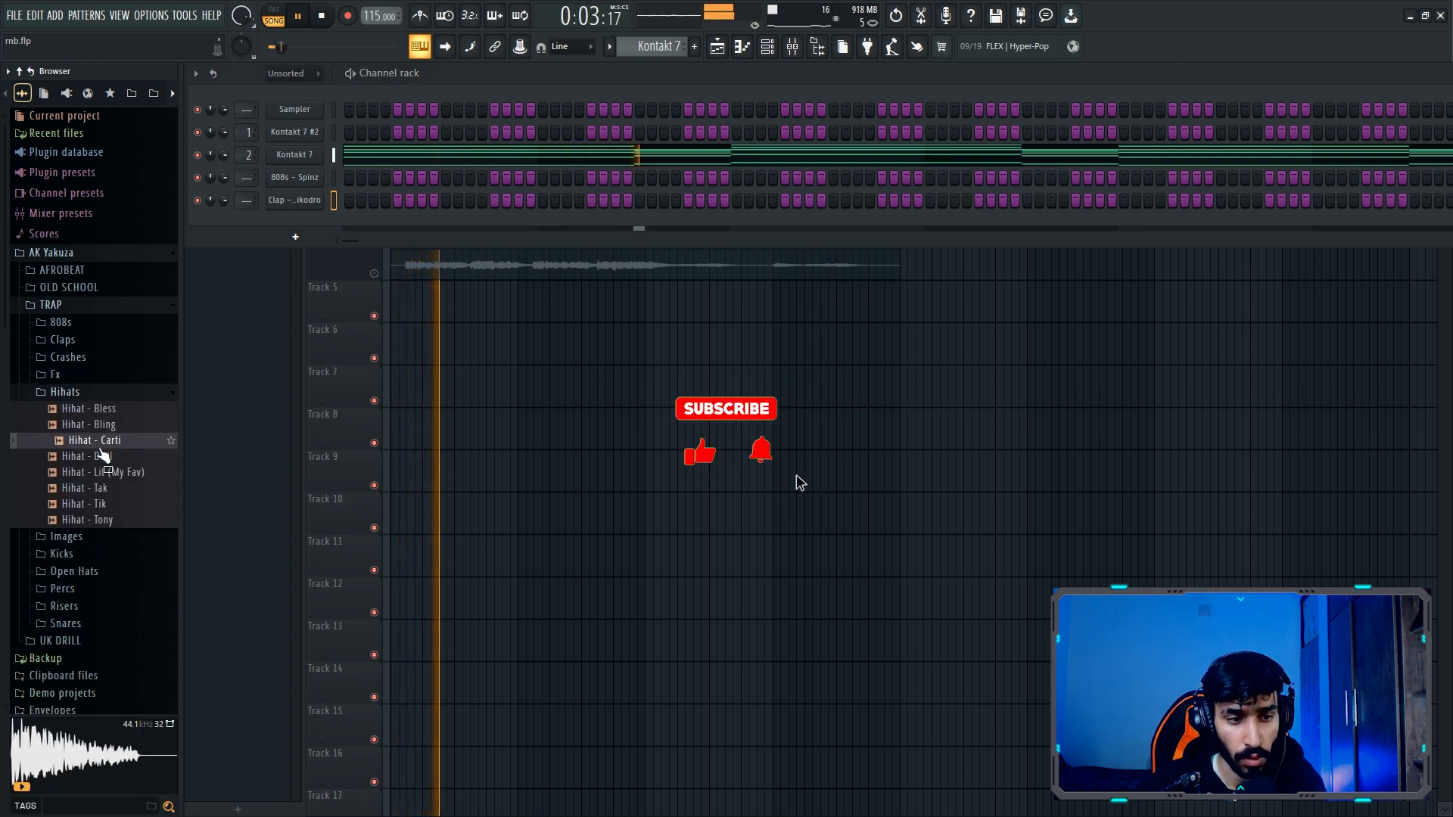
{"action": "left_click", "coordinate": [108, 472]}
{"action": "left_click", "coordinate": [103, 457]}
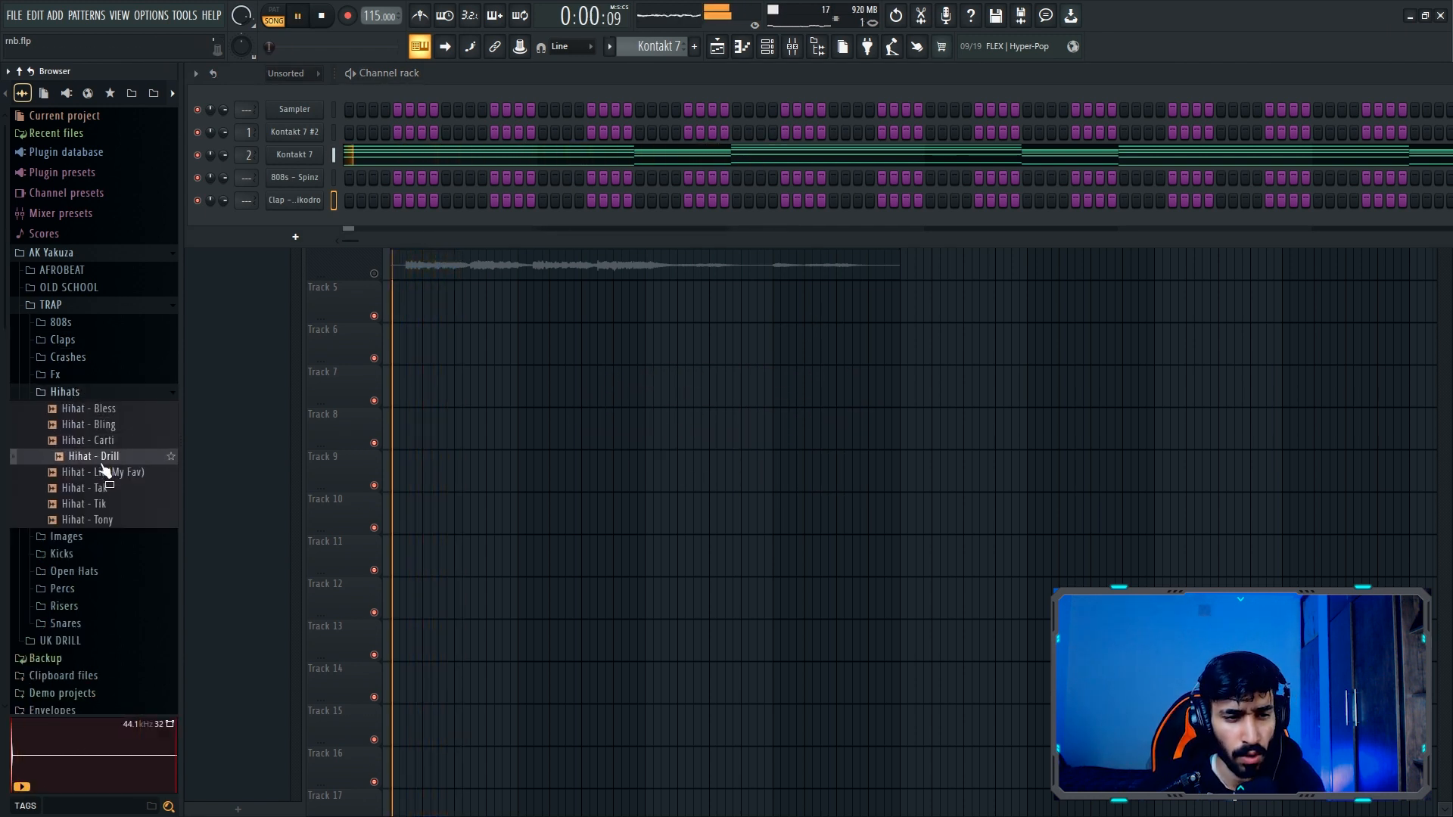
{"action": "key", "text": "Down"}
{"action": "key", "text": "Down"}
{"action": "key", "text": "Down"}
{"action": "key", "text": "Down"}
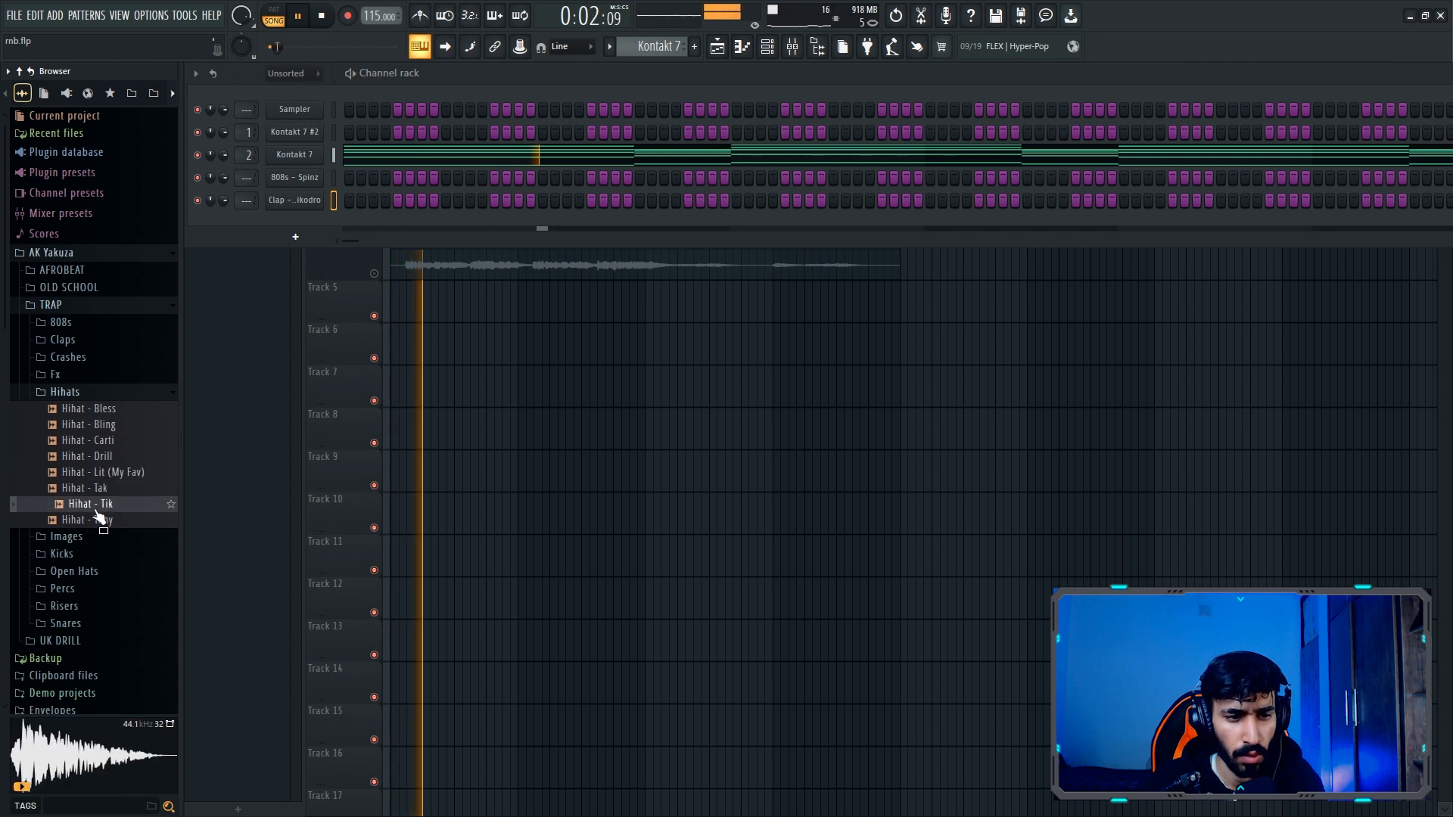
{"action": "left_click", "coordinate": [97, 488]}
{"action": "left_click", "coordinate": [96, 503]}
{"action": "left_click", "coordinate": [92, 477]}
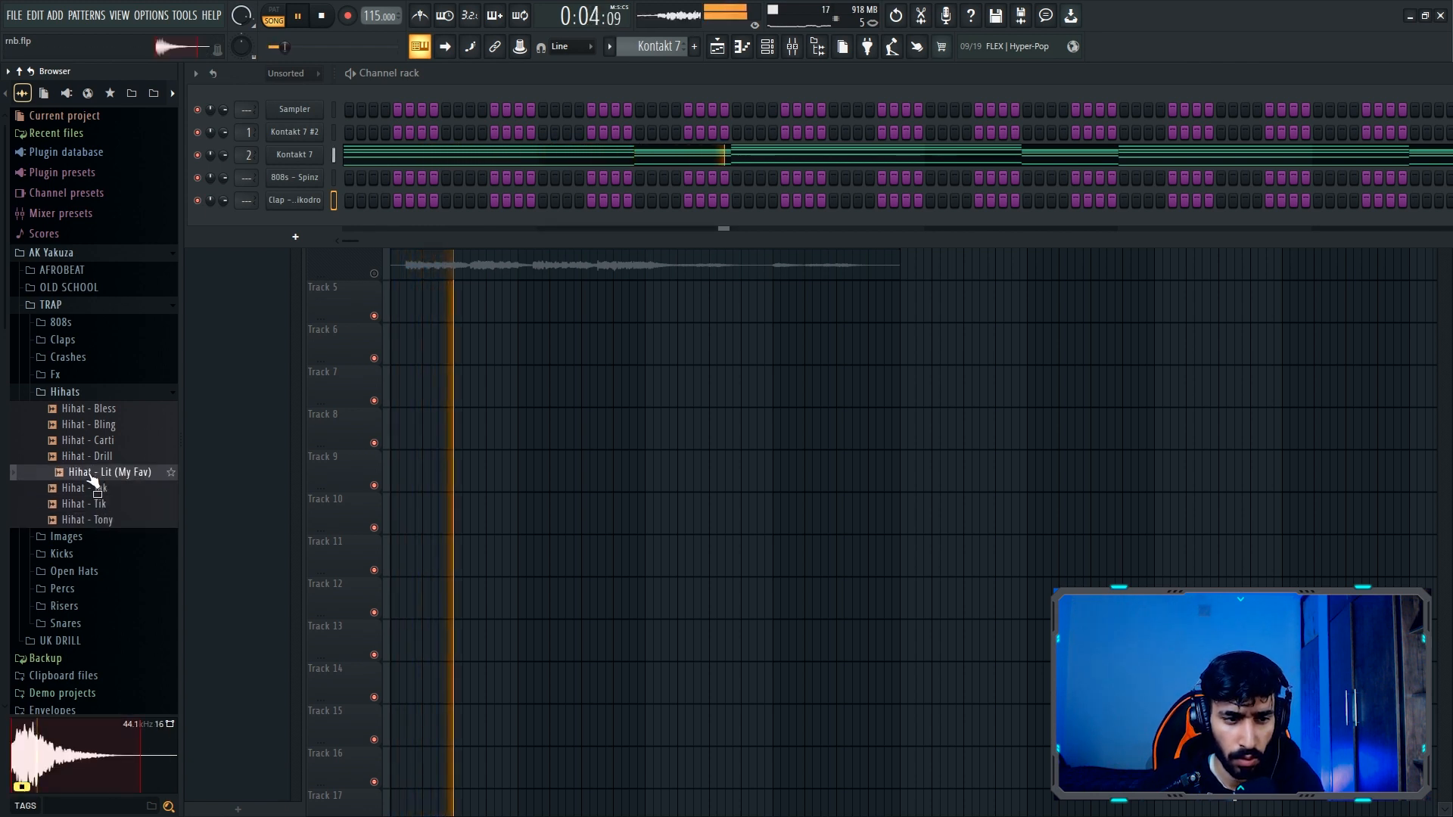
- Add Hihat - Lit (My Fav) as a new channel and adjust its sample start offset
{"action": "left_click_drag", "start_coordinate": [284, 226], "coordinate": [288, 222]}
{"action": "left_click", "coordinate": [294, 223]}
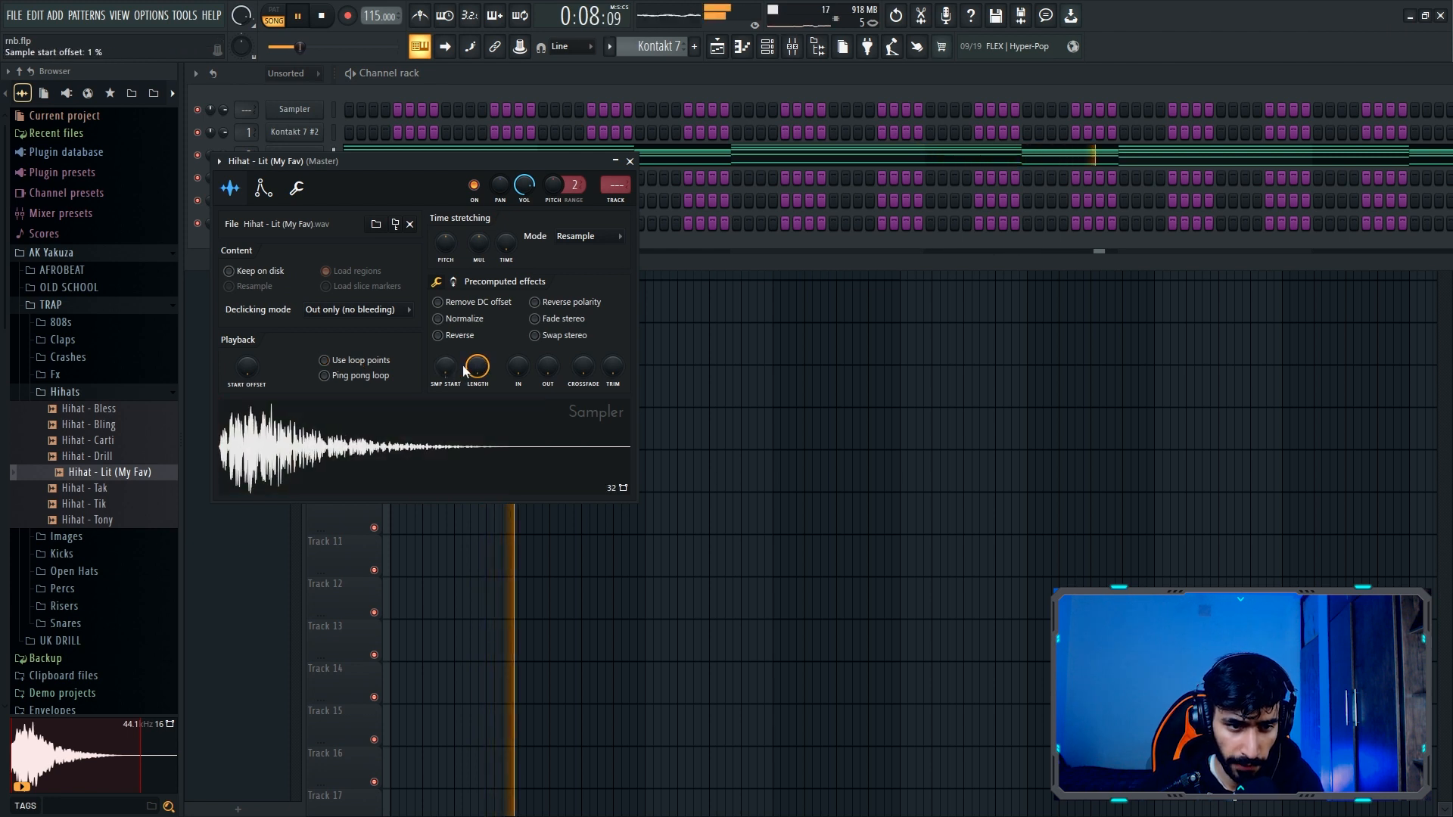
{"action": "left_click", "coordinate": [630, 163]}
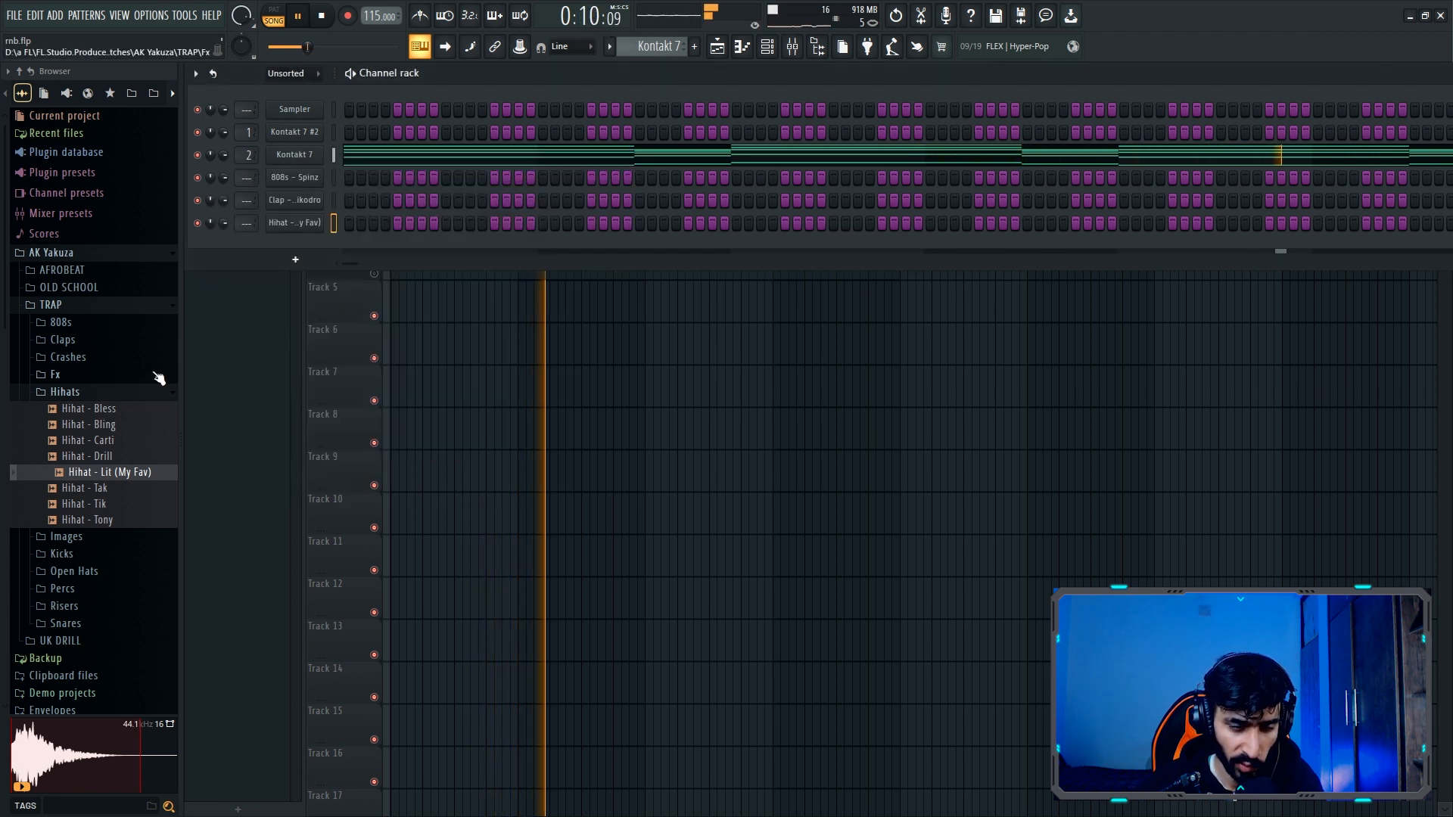
{"action": "left_click", "coordinate": [79, 395]}
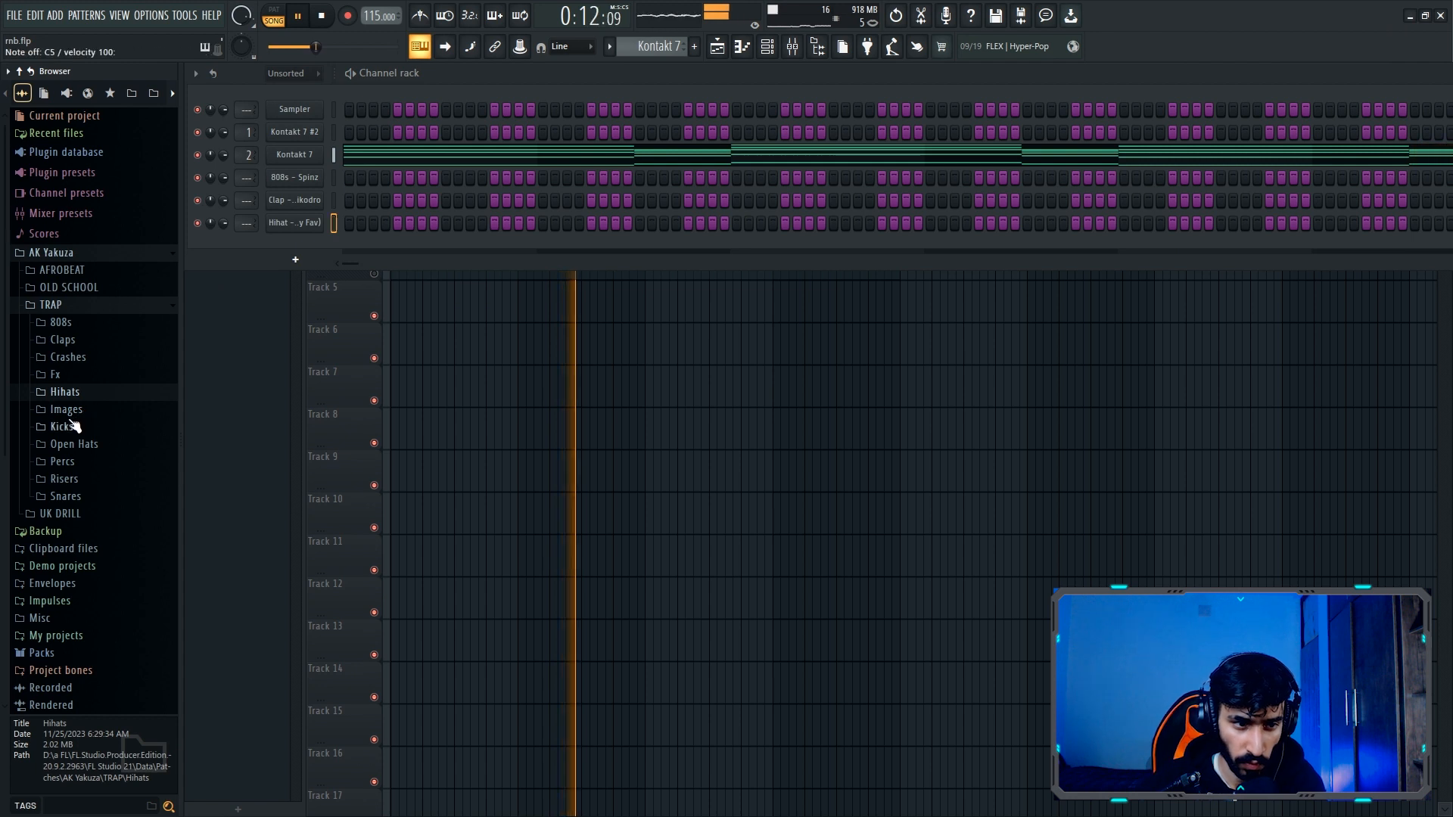
- Audition the samples in the Kicks folder and add Kick - 1 as a channel above the Mexikodro clap
{"action": "left_click", "coordinate": [76, 429]}
{"action": "left_click", "coordinate": [86, 459]}
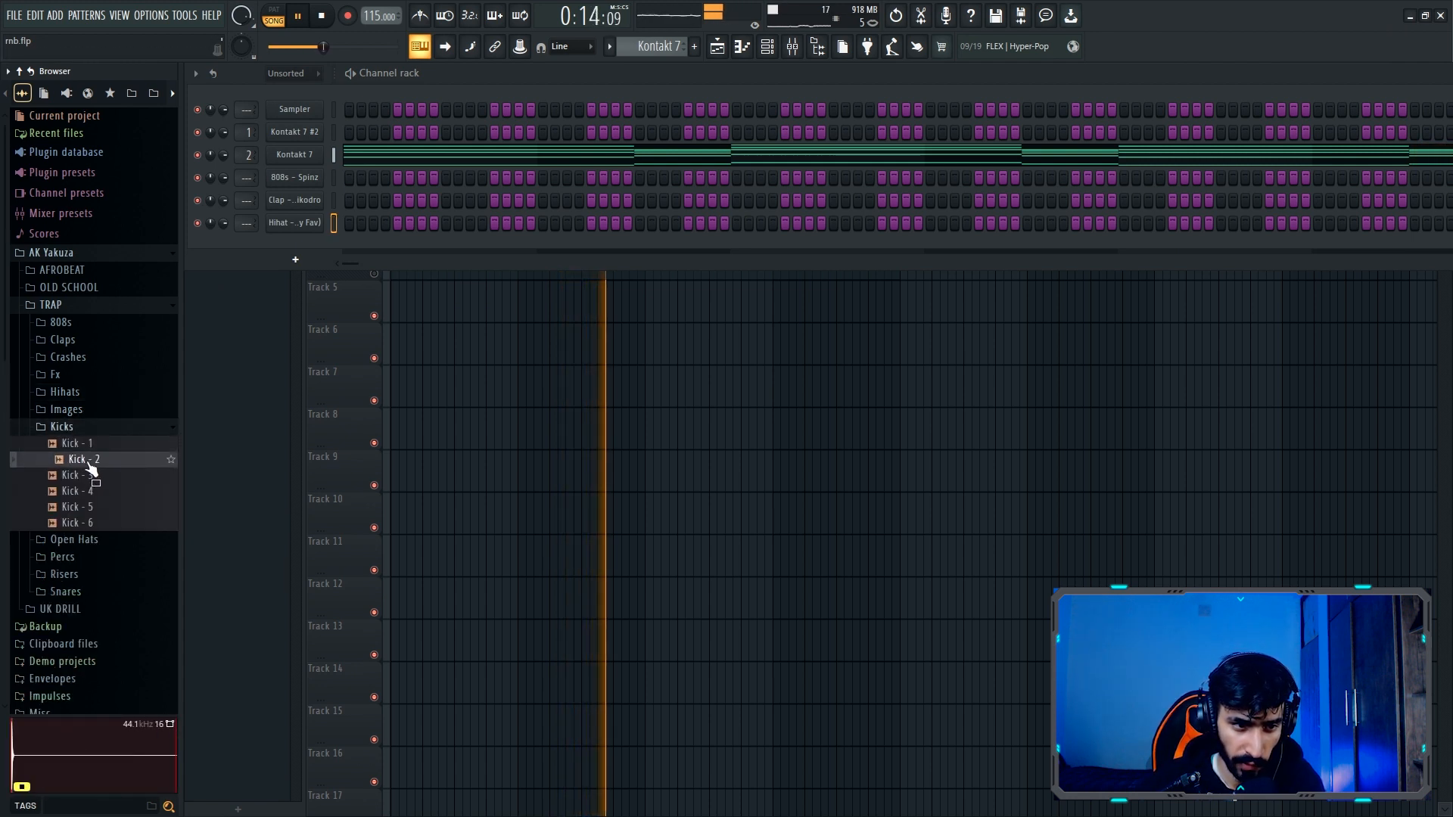
{"action": "key", "text": "Up"}
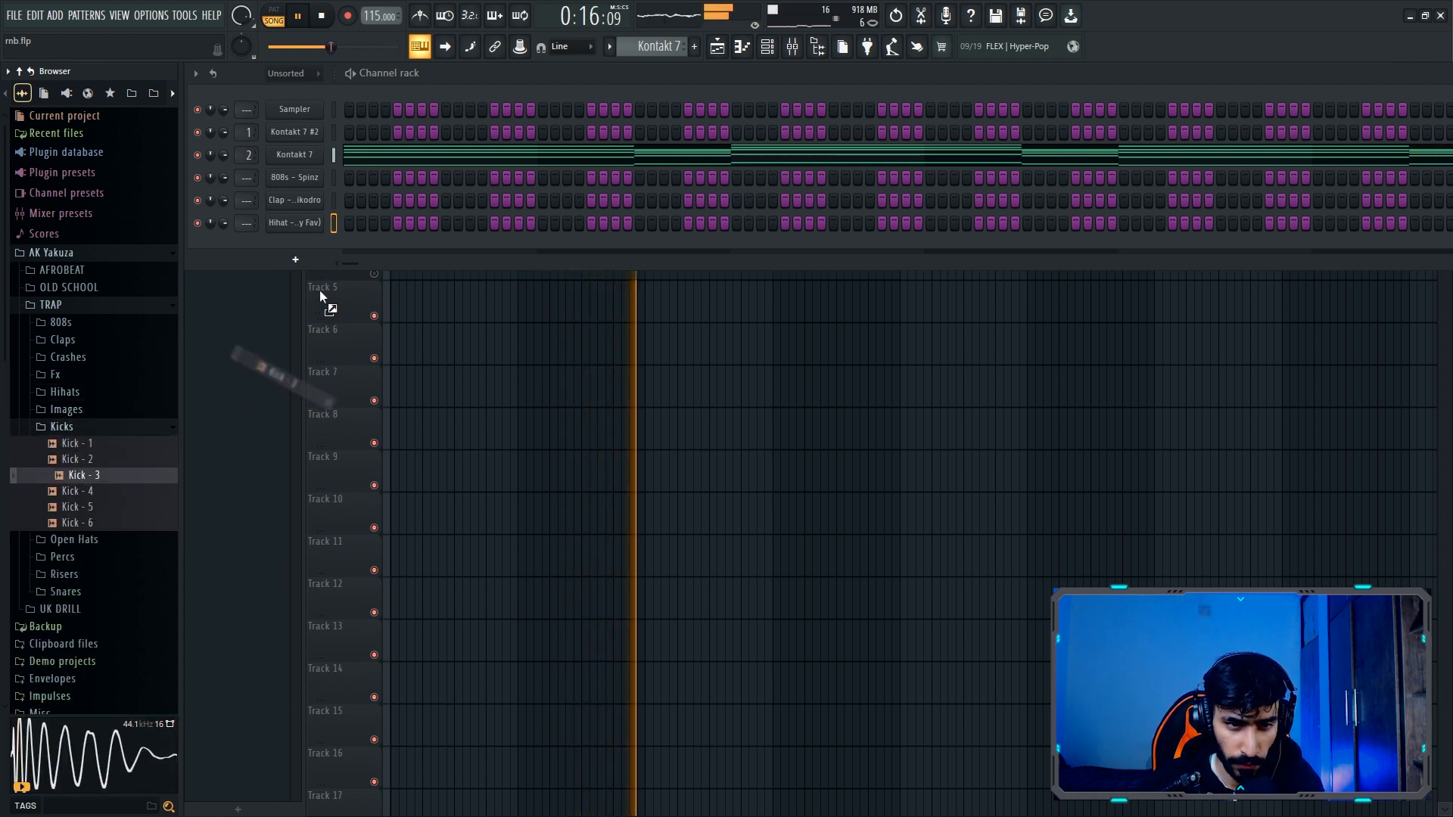
{"action": "left_click_drag", "start_coordinate": [303, 241], "coordinate": [304, 198]}
{"action": "key", "text": "Up"}
{"action": "key", "text": "Up"}
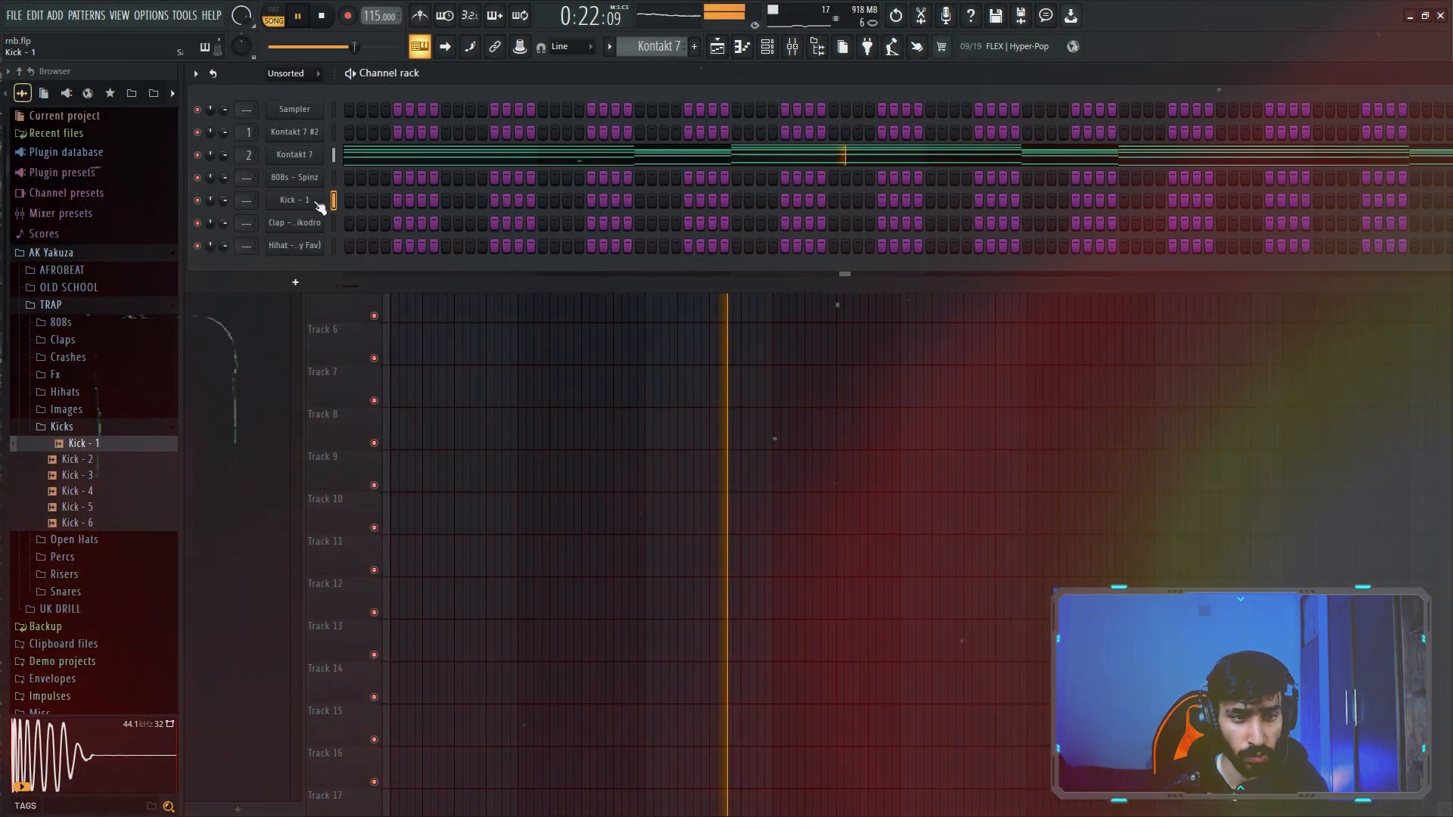
- Review the Kick - 1 channel's sampler settings and collapse the Kicks folder
{"action": "left_click", "coordinate": [303, 200]}
{"action": "left_click", "coordinate": [345, 380]}
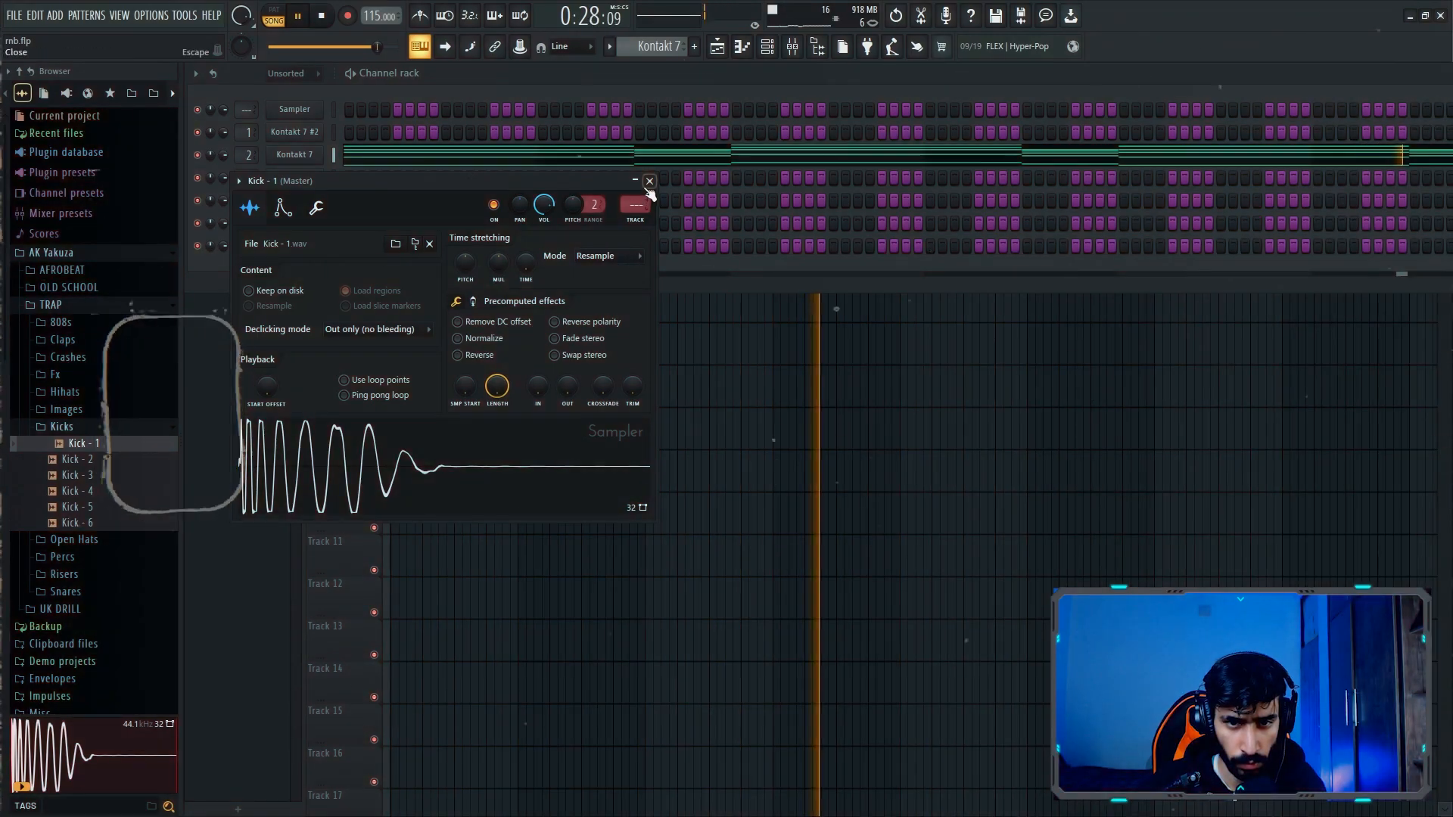
{"action": "left_click", "coordinate": [650, 181]}
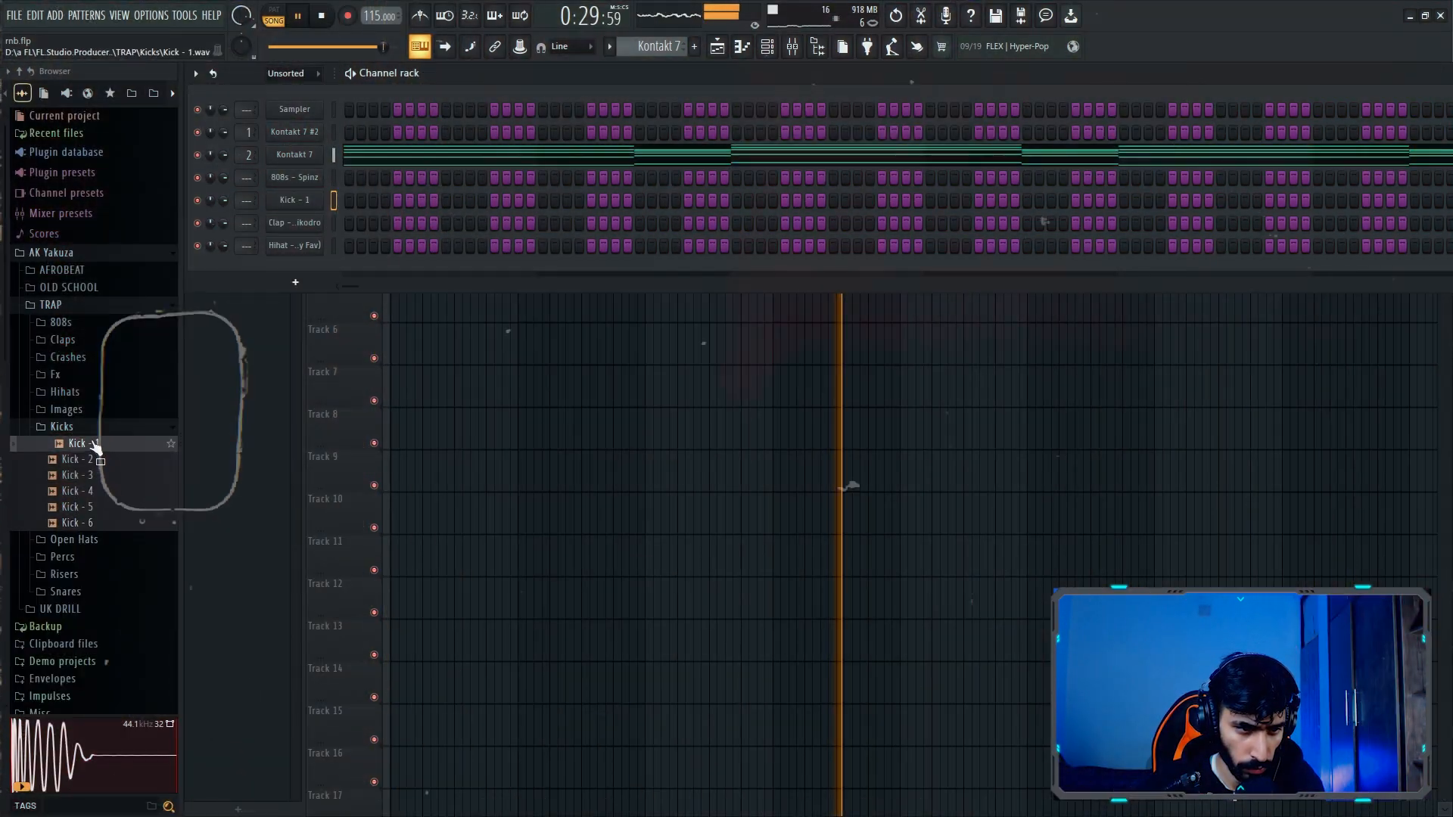
{"action": "left_click", "coordinate": [68, 427]}
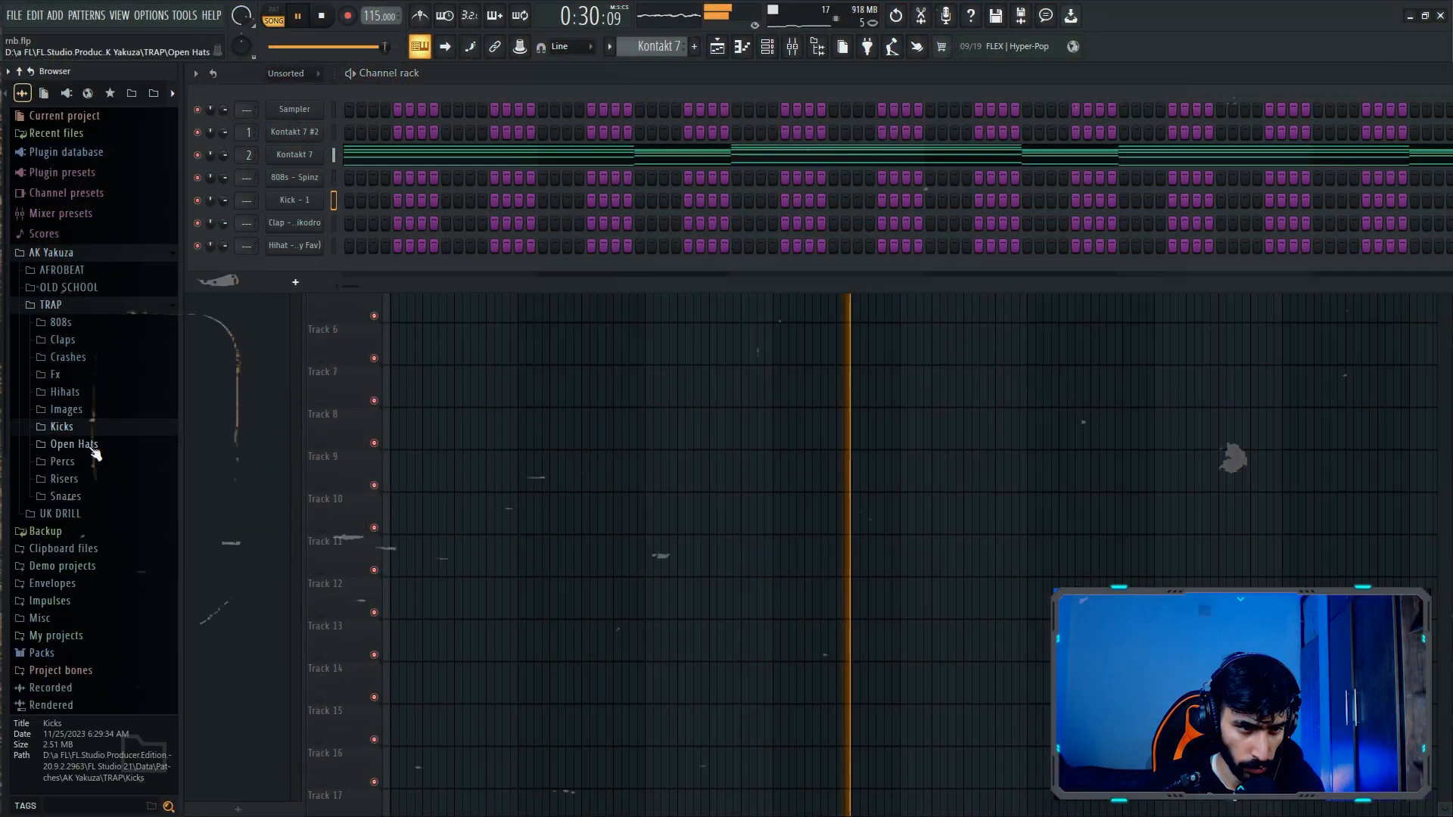
- Add Open Hat - 7 and Open Hat - 8 from the Open Hats folder as new channels and collapse the folder
{"action": "left_click", "coordinate": [74, 444]}
{"action": "left_click", "coordinate": [89, 556]}
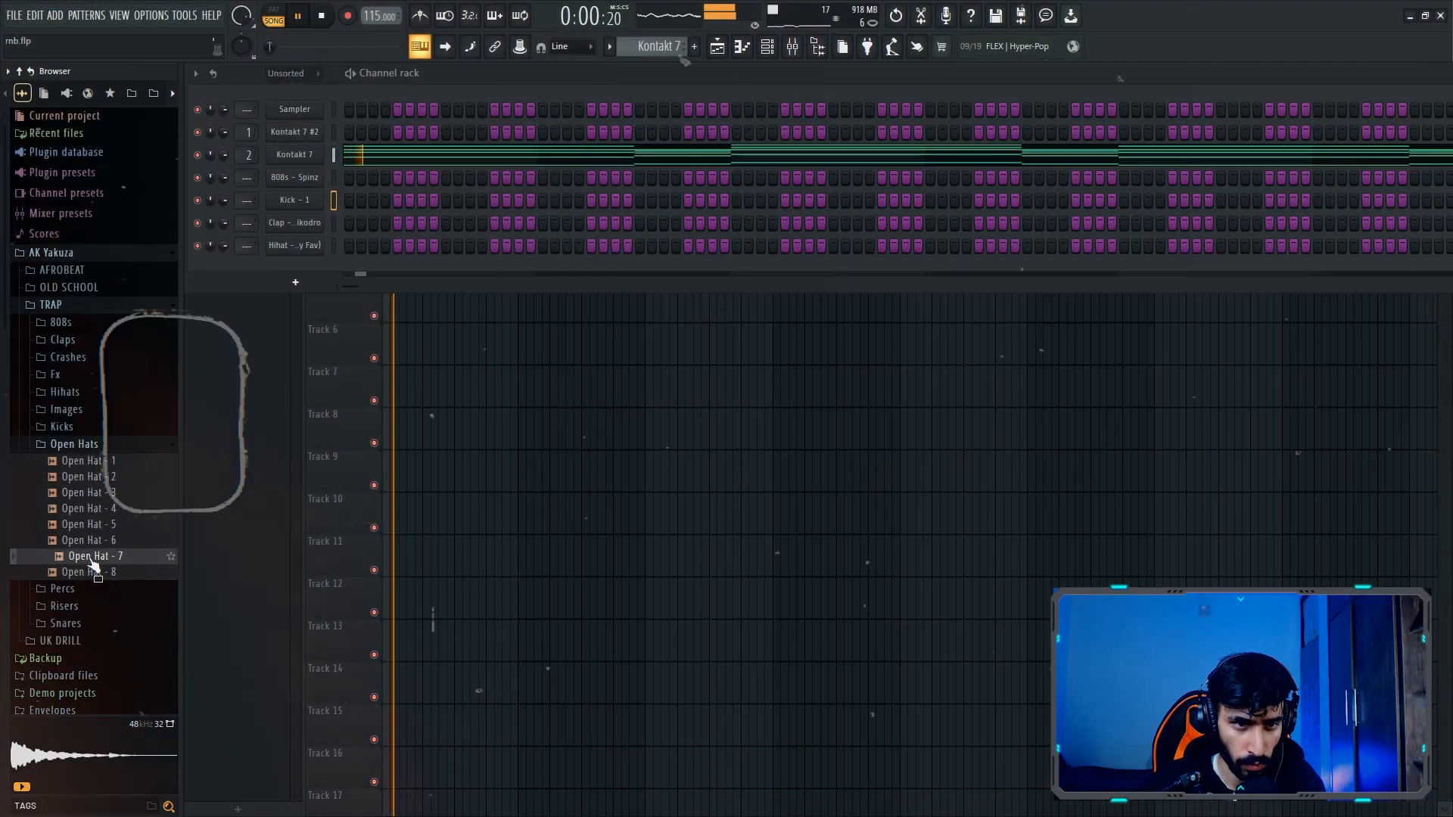
{"action": "left_click_drag", "start_coordinate": [89, 564], "coordinate": [303, 267]}
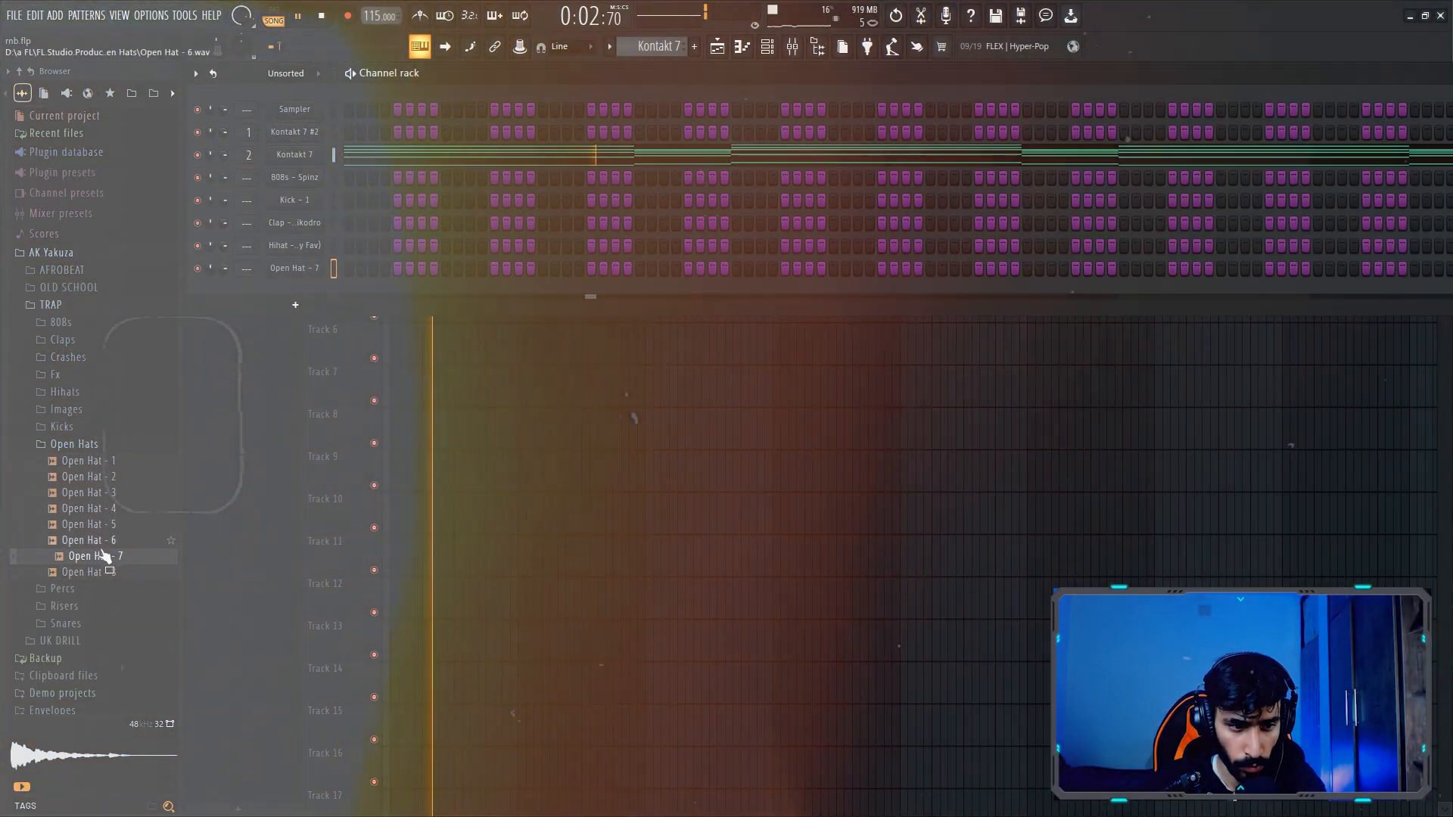
{"action": "left_click", "coordinate": [98, 573]}
{"action": "left_click_drag", "start_coordinate": [103, 579], "coordinate": [314, 291]}
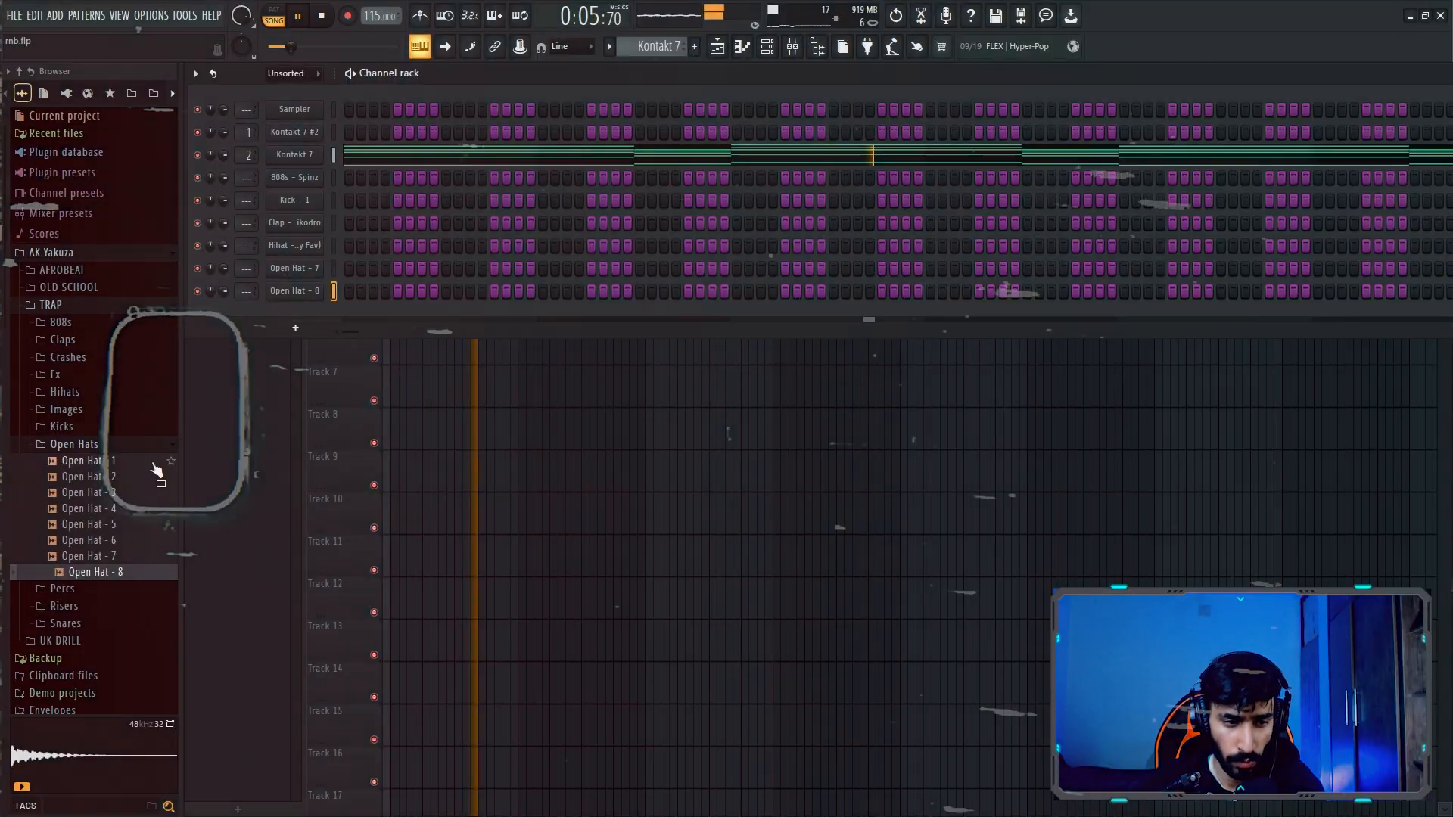
{"action": "left_click", "coordinate": [91, 447]}
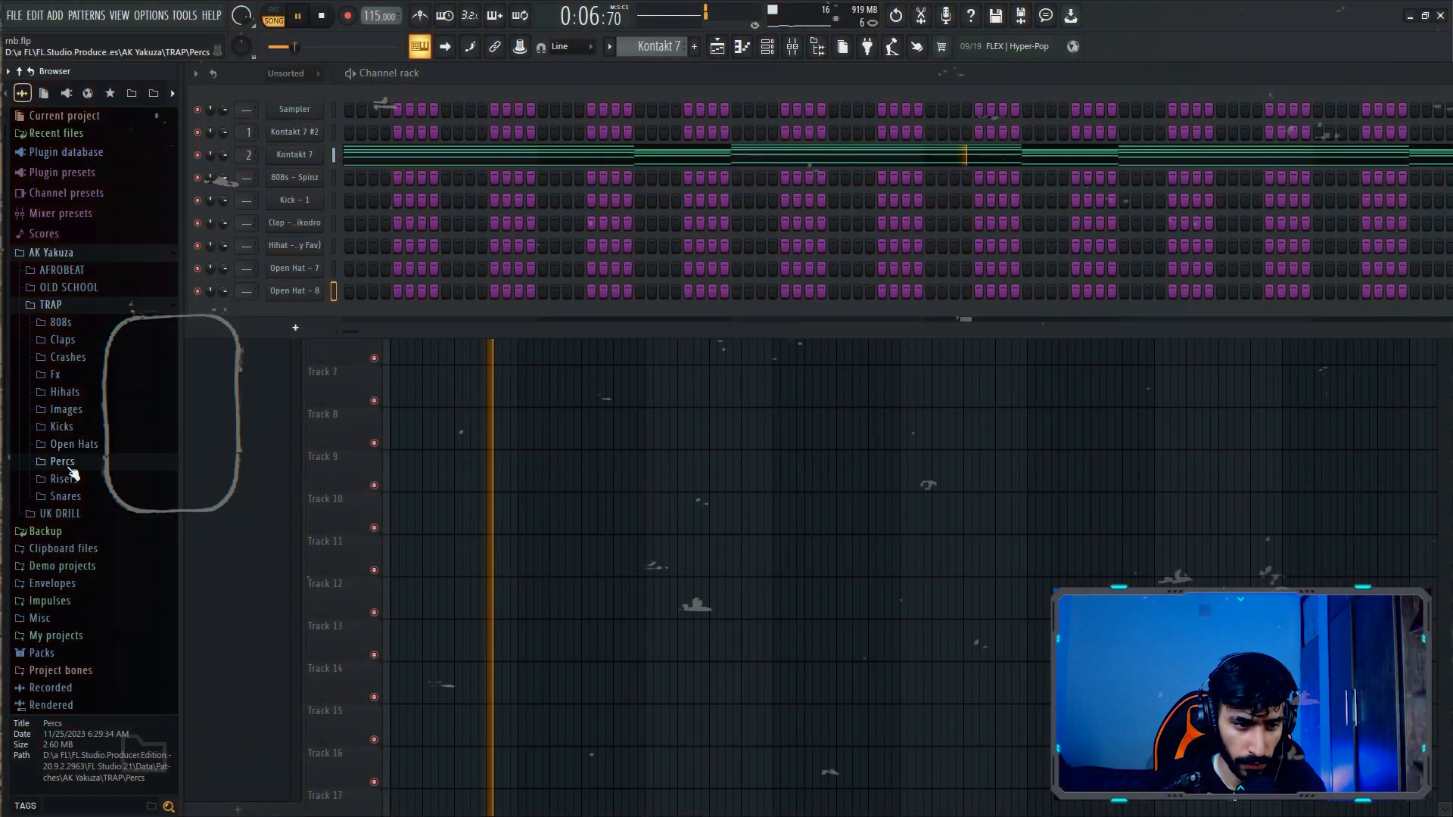
- Audition the samples in the Percs folder, add Perc - 6 as a new channel and collapse the folder
{"action": "left_click", "coordinate": [76, 462]}
{"action": "left_click", "coordinate": [82, 525]}
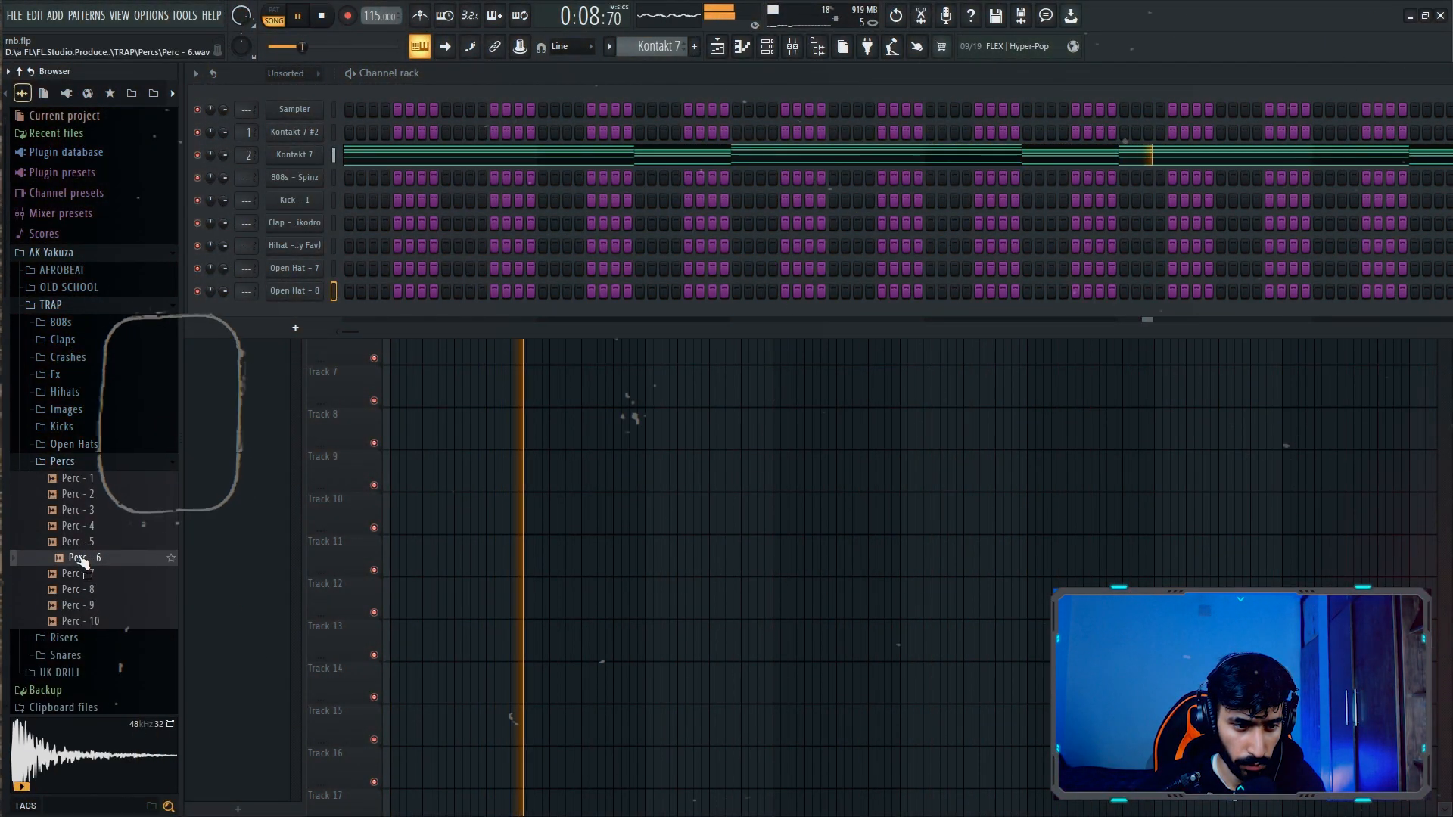
{"action": "left_click_drag", "start_coordinate": [82, 560], "coordinate": [311, 319]}
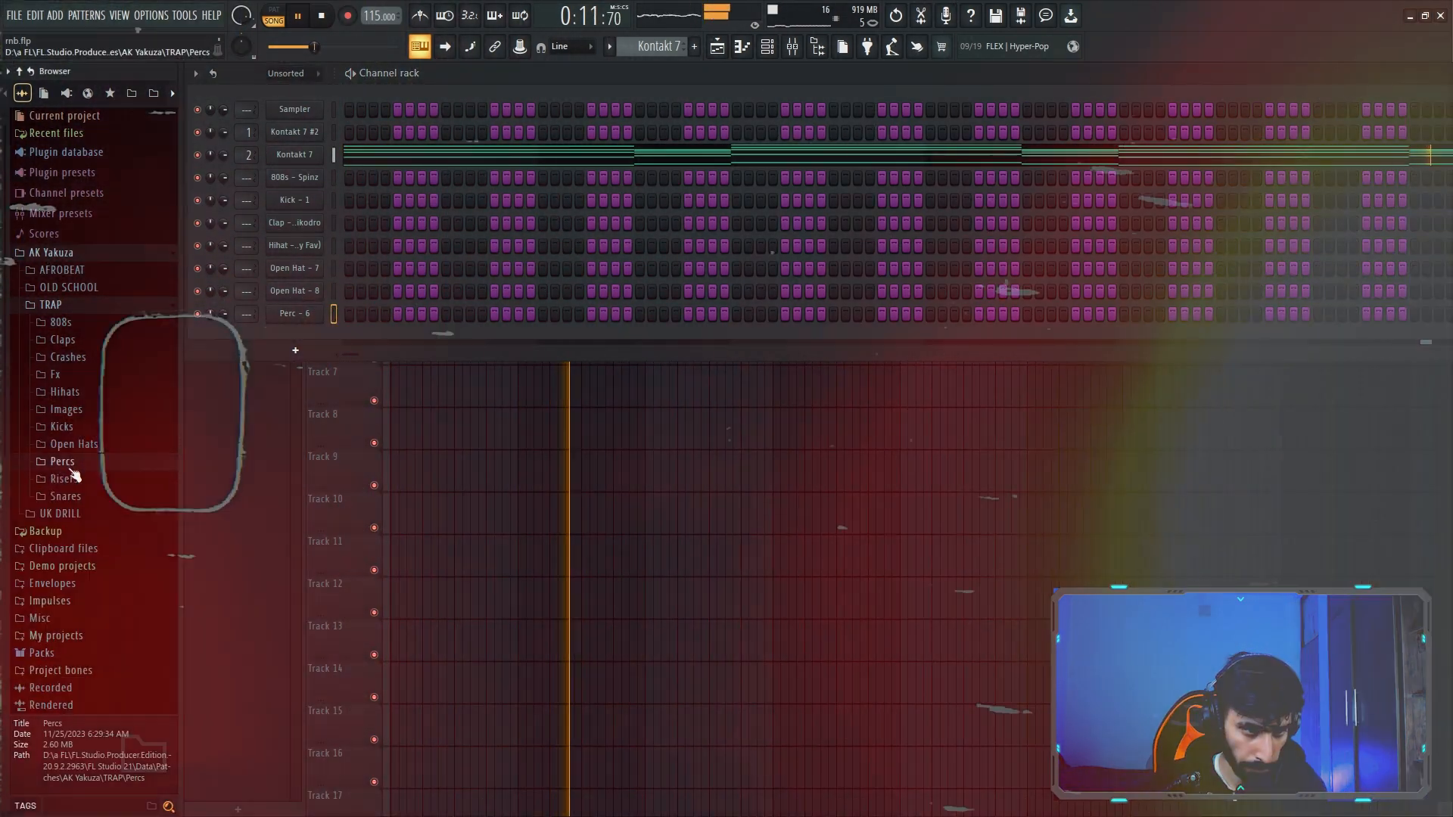
{"action": "left_click", "coordinate": [70, 462]}
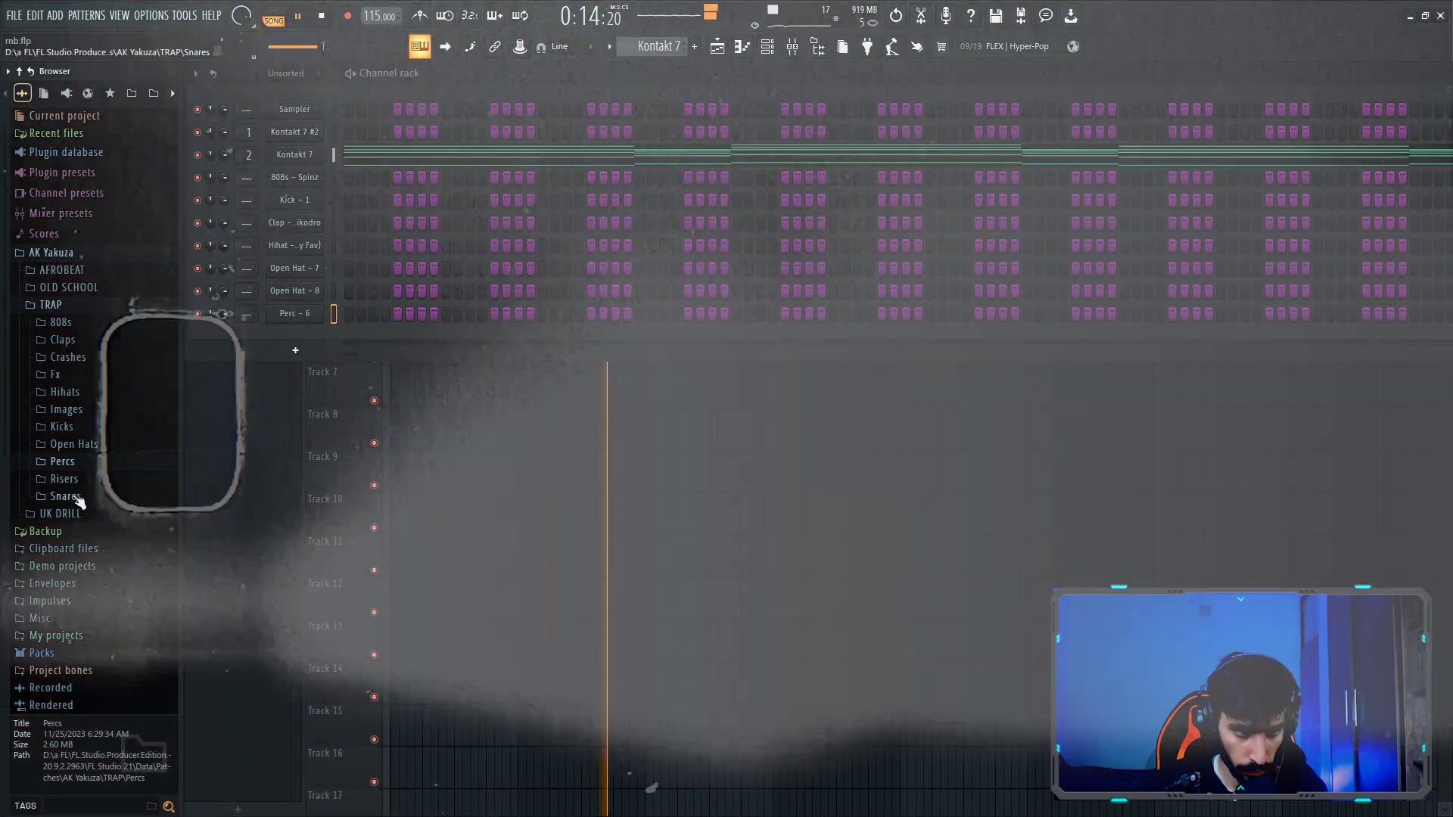
- Audition the samples in the Snares folder and add Snare - 13 as a new channel
{"action": "left_click", "coordinate": [68, 497]}
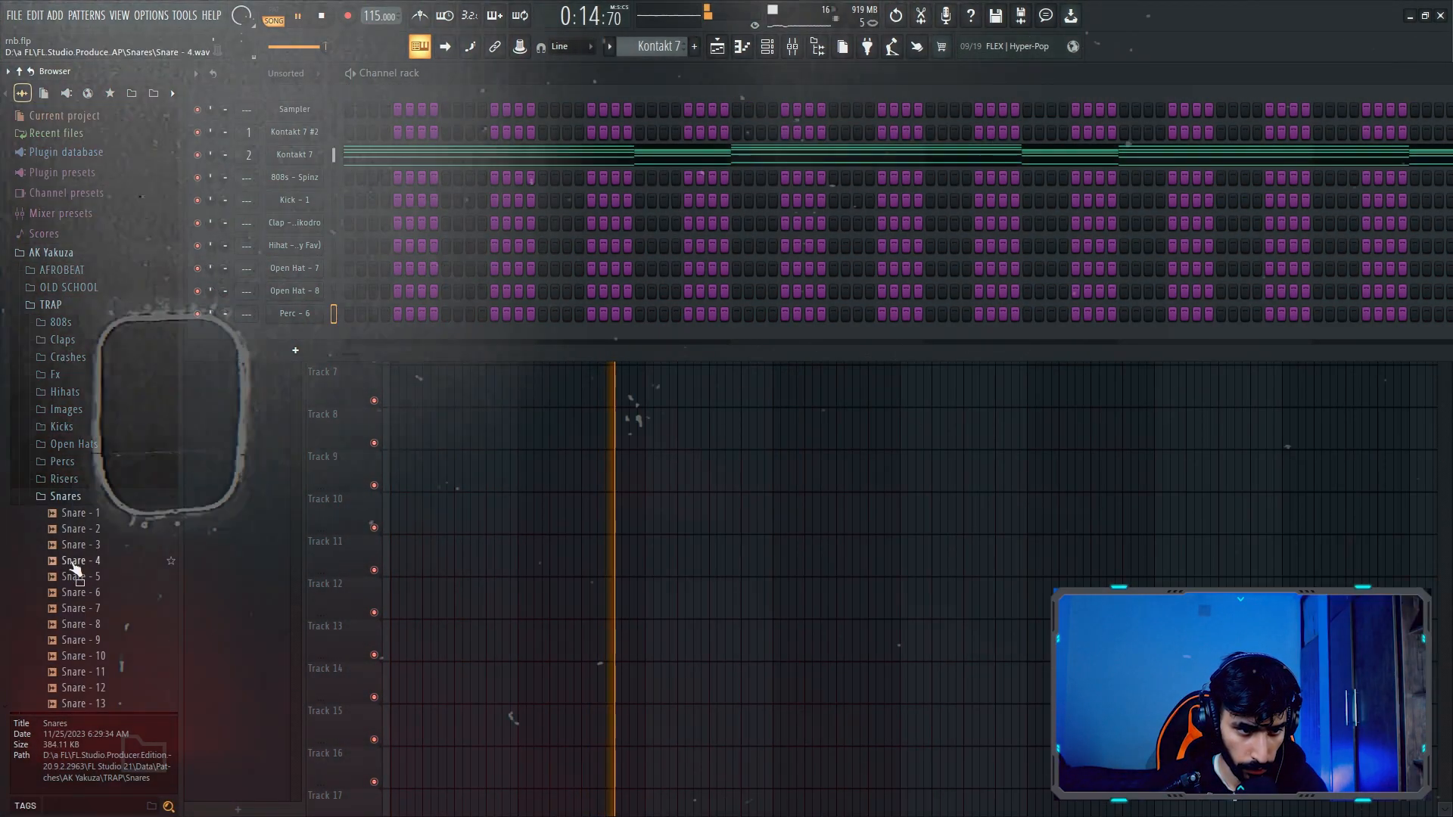
{"action": "left_click", "coordinate": [75, 564]}
{"action": "scroll", "coordinate": [83, 454], "scroll_direction": "down", "scroll_amount": 4}
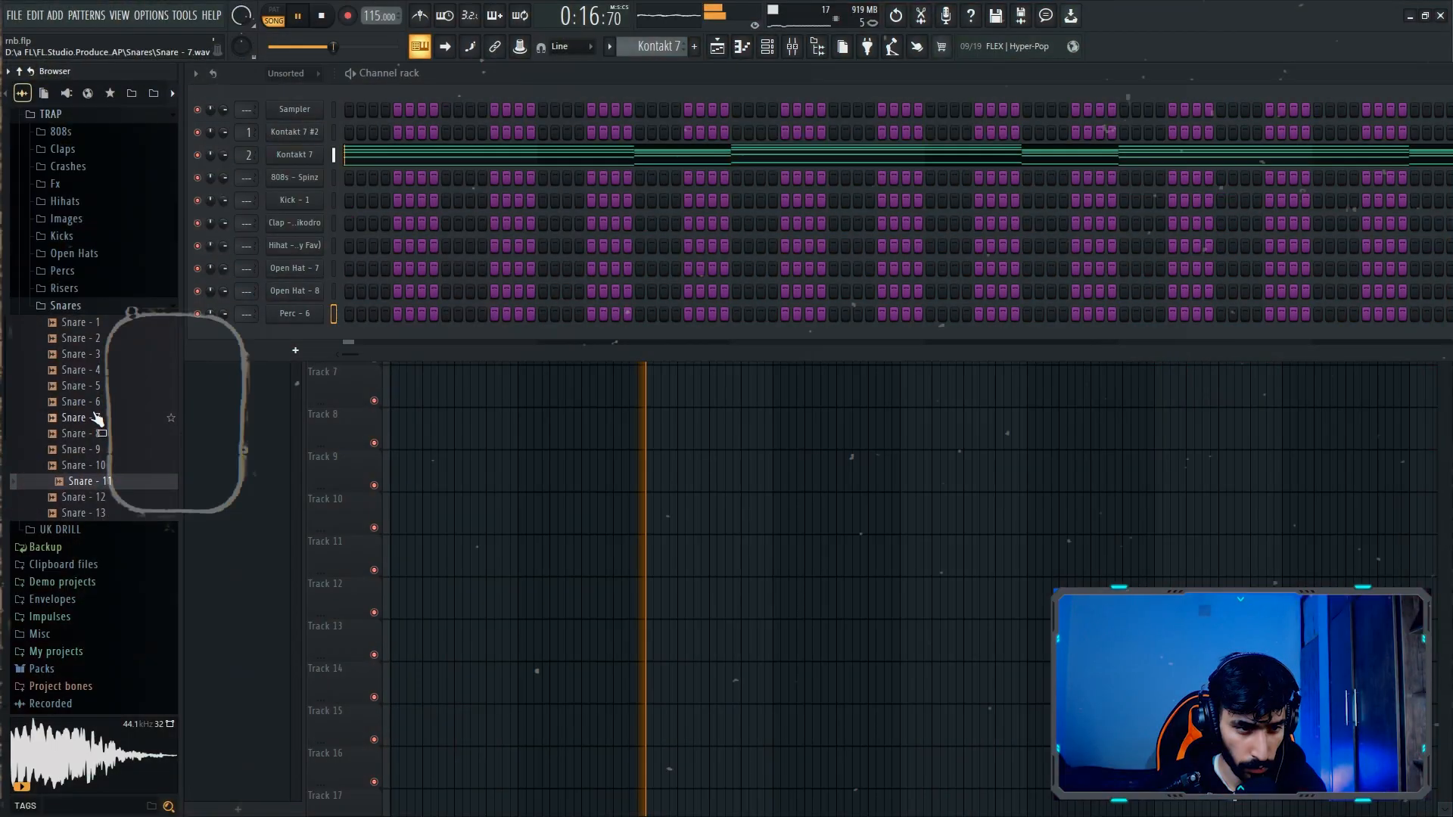
- Fill the Hihat channel in Pattern 3 with a hit on every second step across four bars and play it back
{"action": "left_click", "coordinate": [377, 246]}
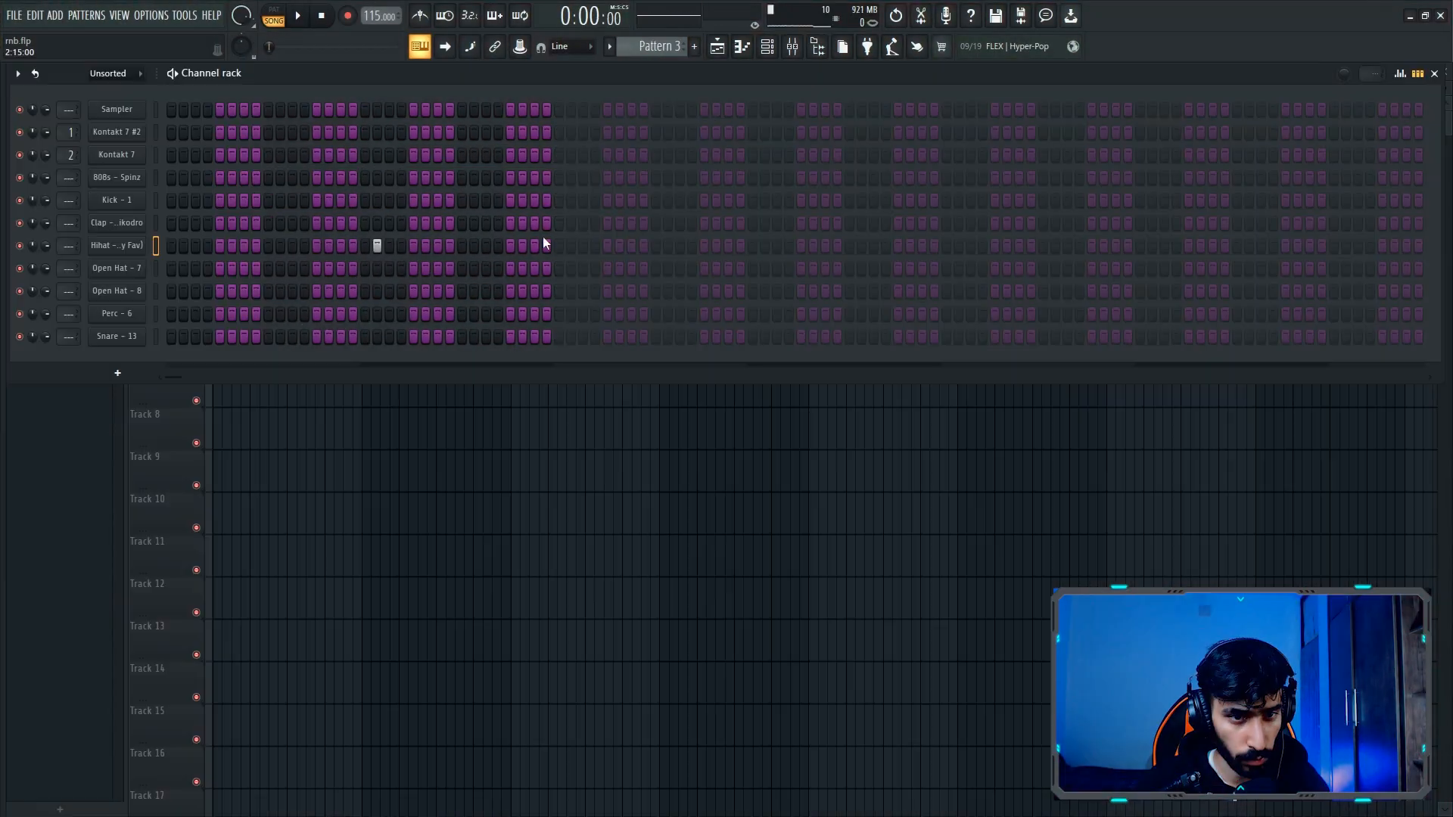
{"action": "left_click", "coordinate": [583, 246]}
{"action": "left_click", "coordinate": [801, 246]}
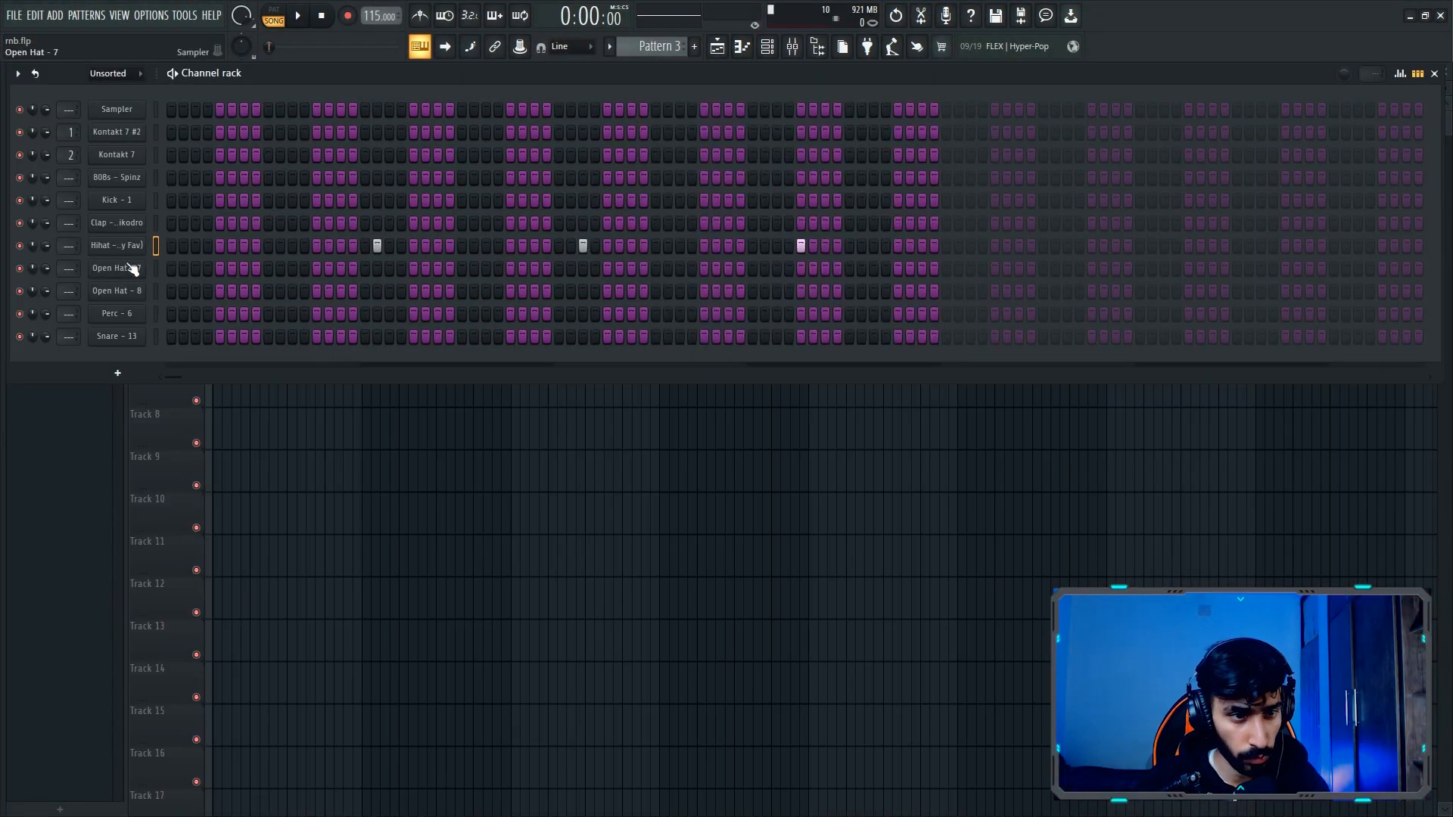
{"action": "right_click", "coordinate": [140, 242]}
{"action": "left_click", "coordinate": [405, 308]}
{"action": "key", "text": "space"}
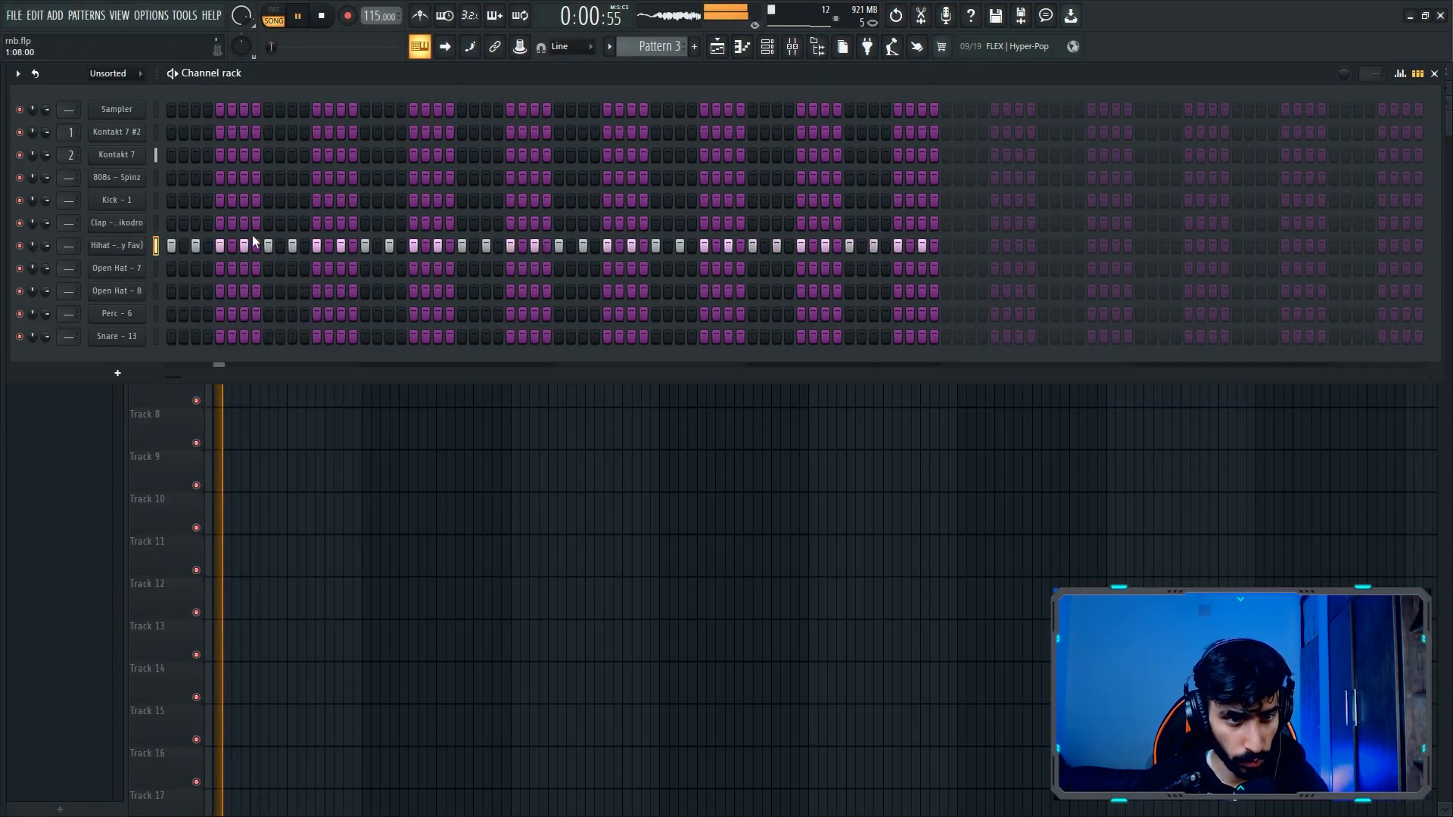
{"action": "key", "text": "space"}
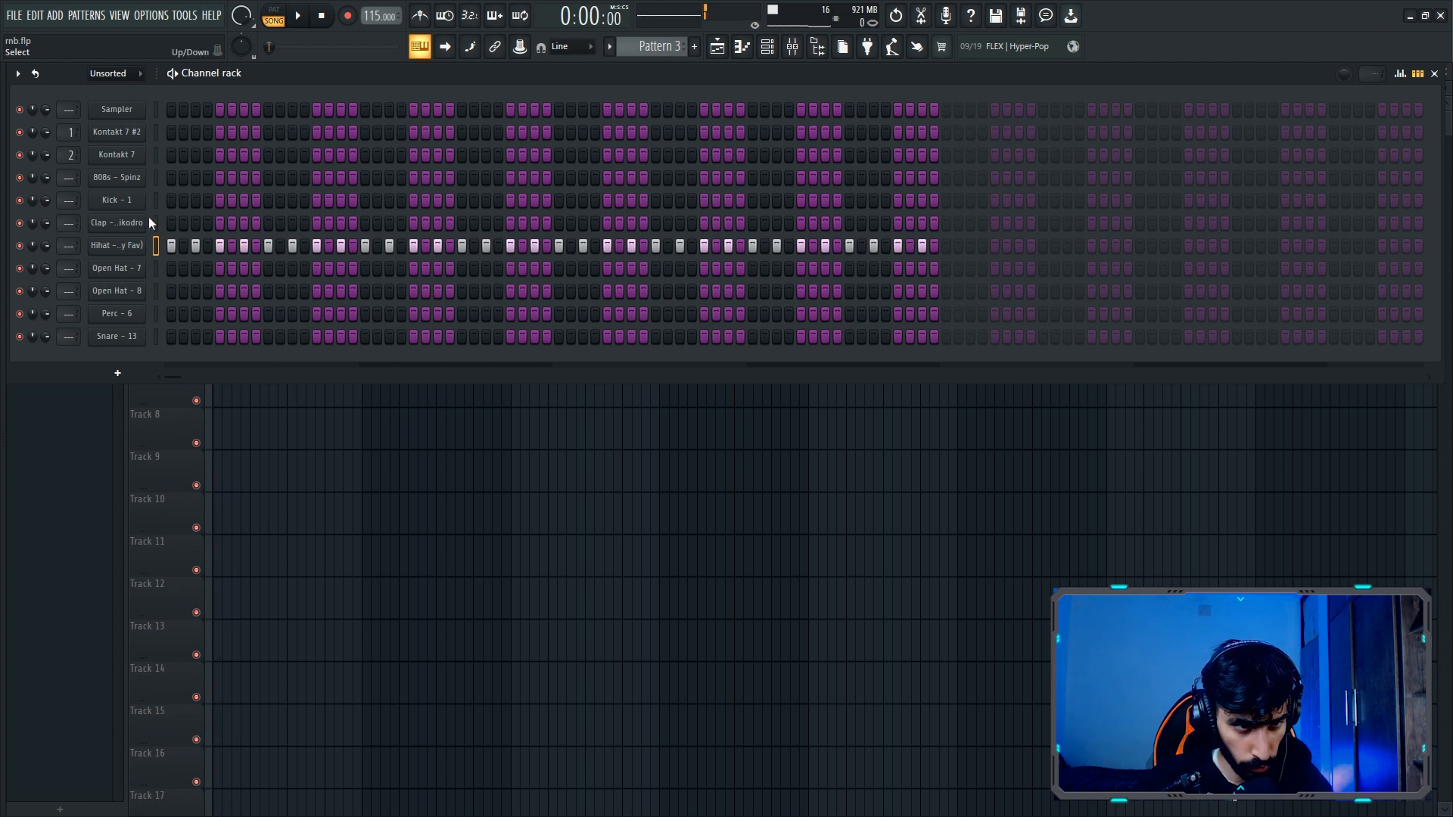
- Place a Mexikodro clap on the third beat of each of the four bars and clear the hi-hat step fill
{"action": "left_click", "coordinate": [462, 223]}
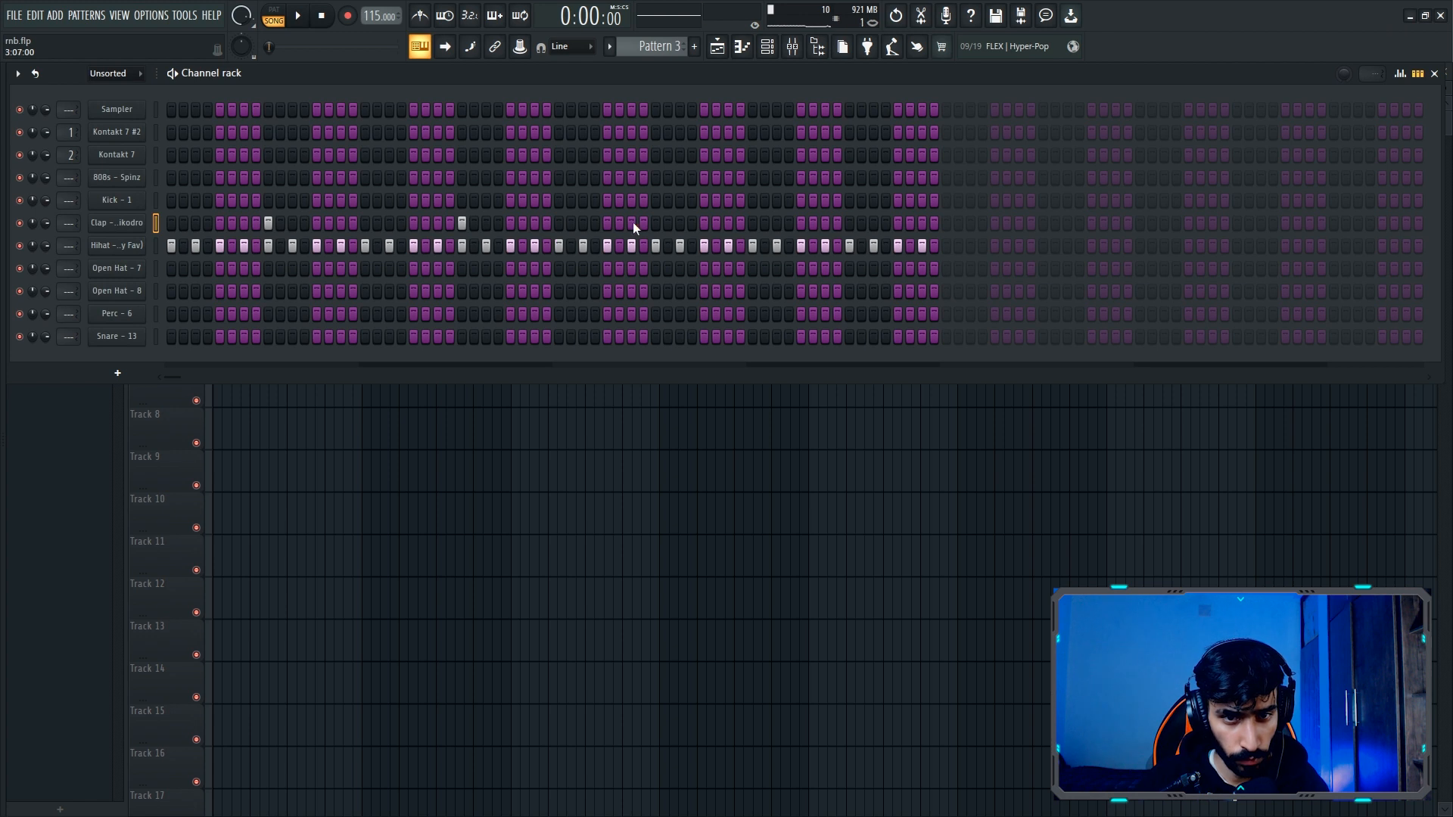
{"action": "left_click", "coordinate": [850, 223]}
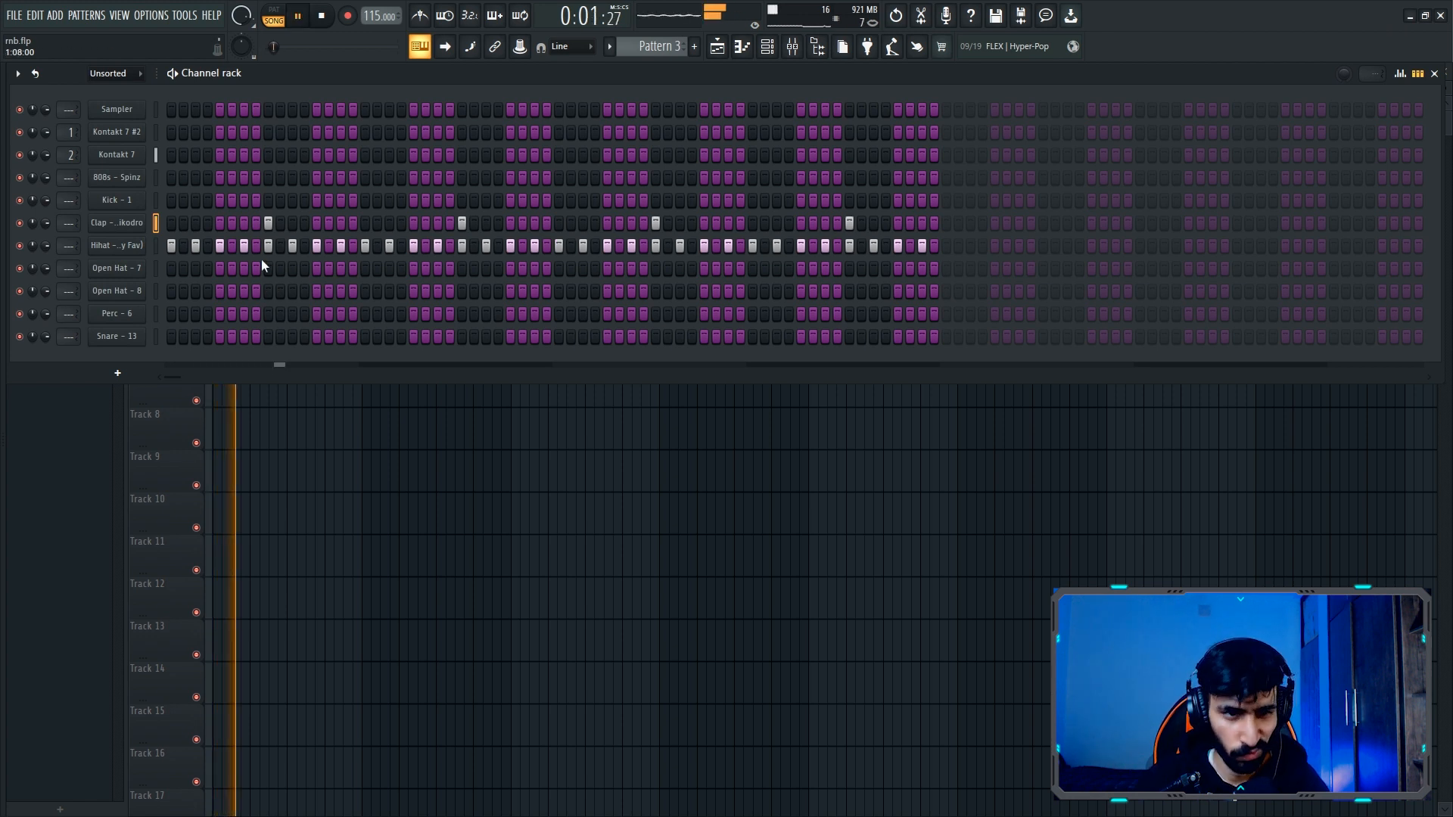
{"action": "left_click_drag", "start_coordinate": [239, 247], "coordinate": [892, 247]}
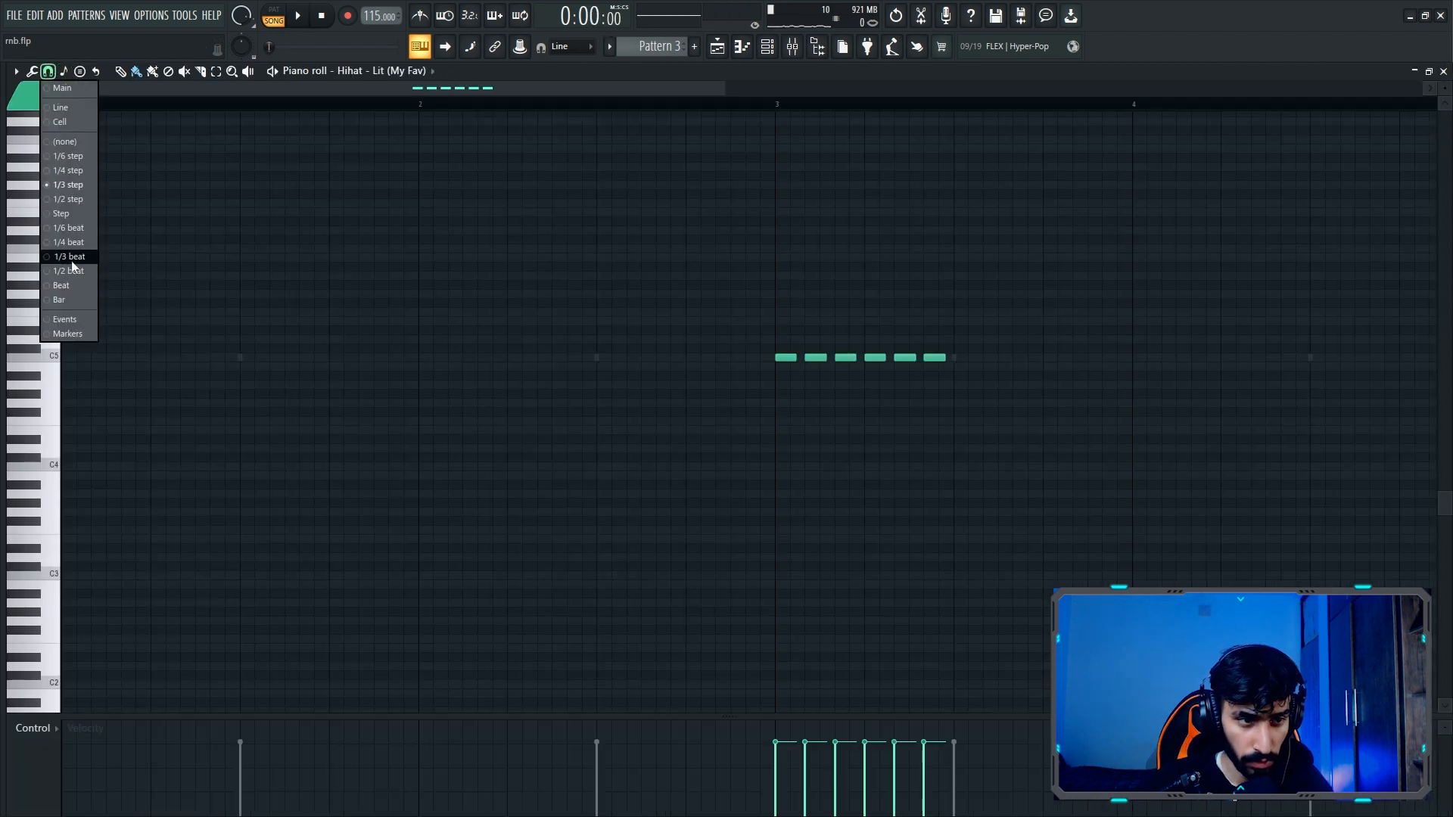
- Set the hi-hat piano roll snap to 1/3 beat and draw six consecutive C5 notes over bar 1's first two beats
{"action": "left_click", "coordinate": [71, 260]}
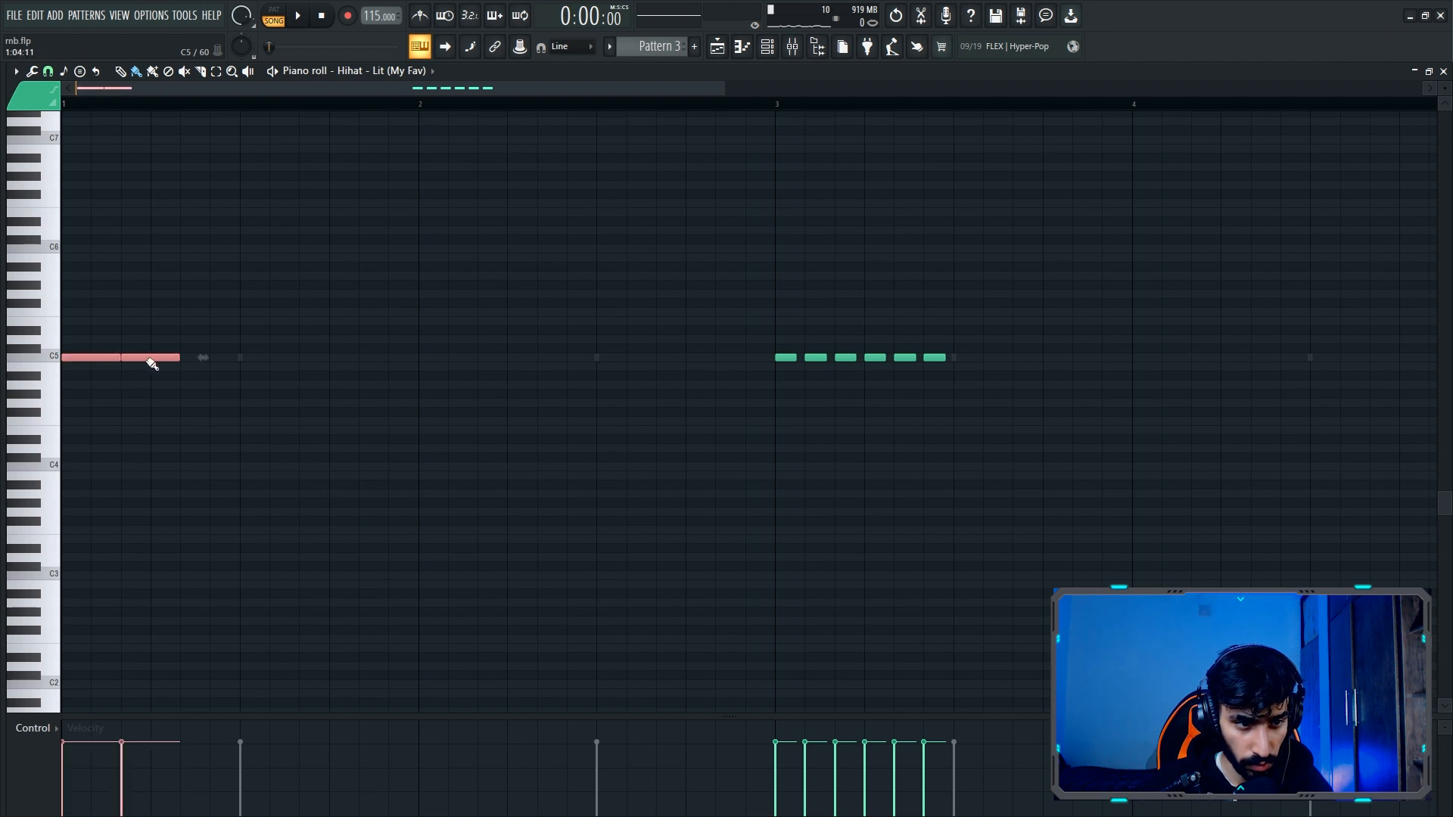
{"action": "key", "text": "space"}
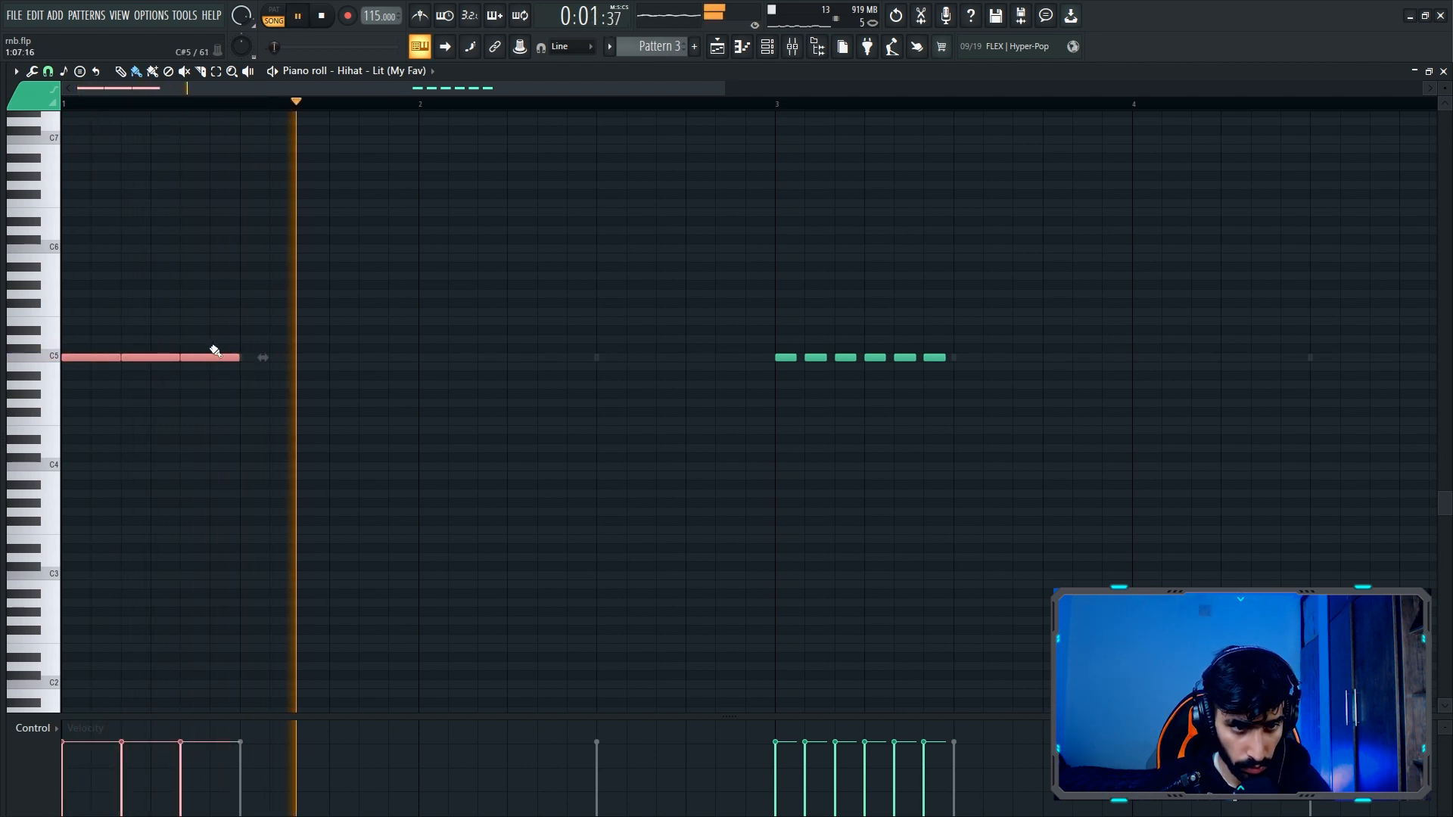
{"action": "left_click", "coordinate": [86, 364]}
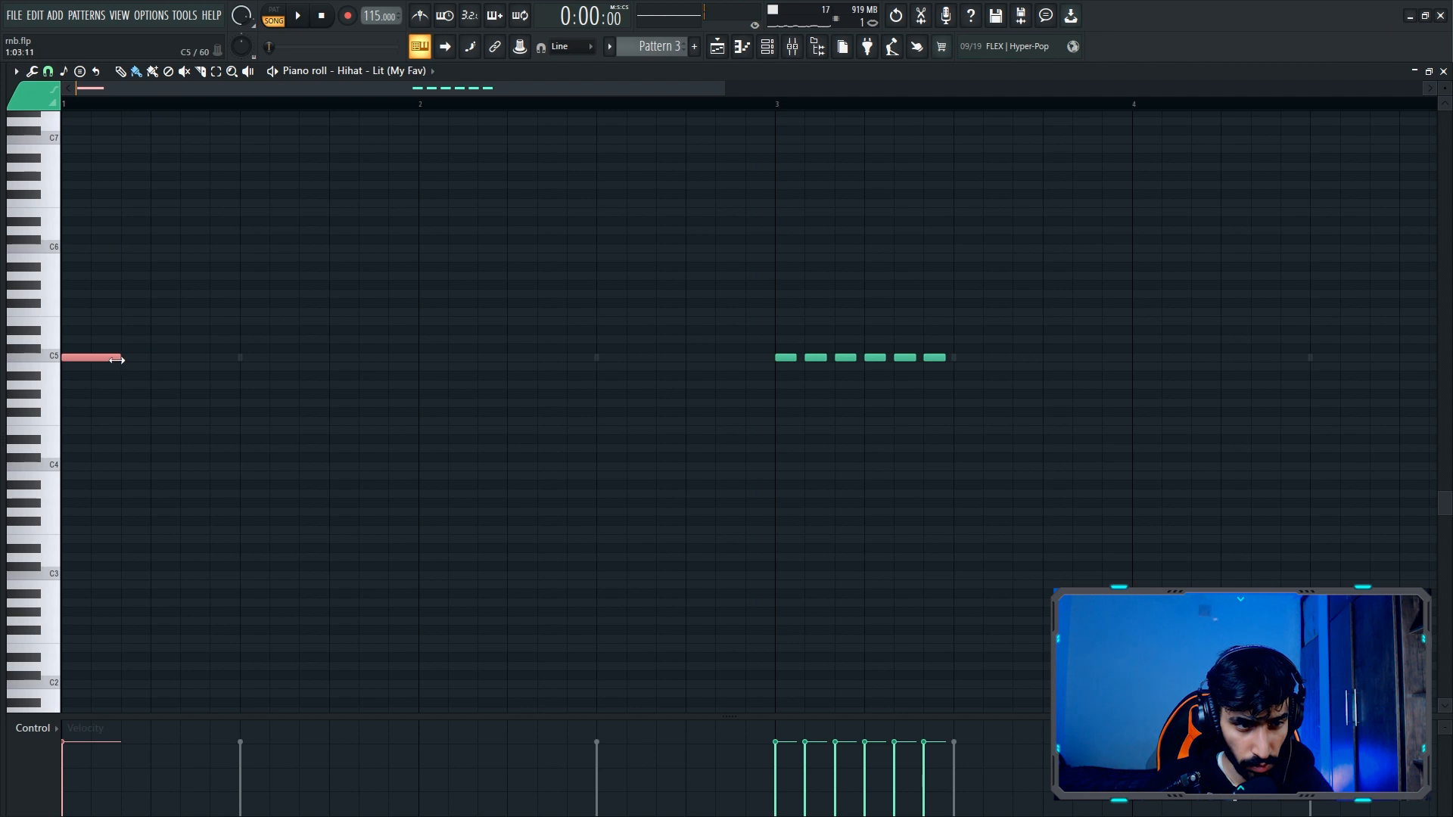
{"action": "right_click", "coordinate": [84, 367]}
{"action": "left_click", "coordinate": [86, 362]}
{"action": "left_click_drag", "start_coordinate": [85, 362], "coordinate": [223, 356]}
{"action": "key", "text": "space"}
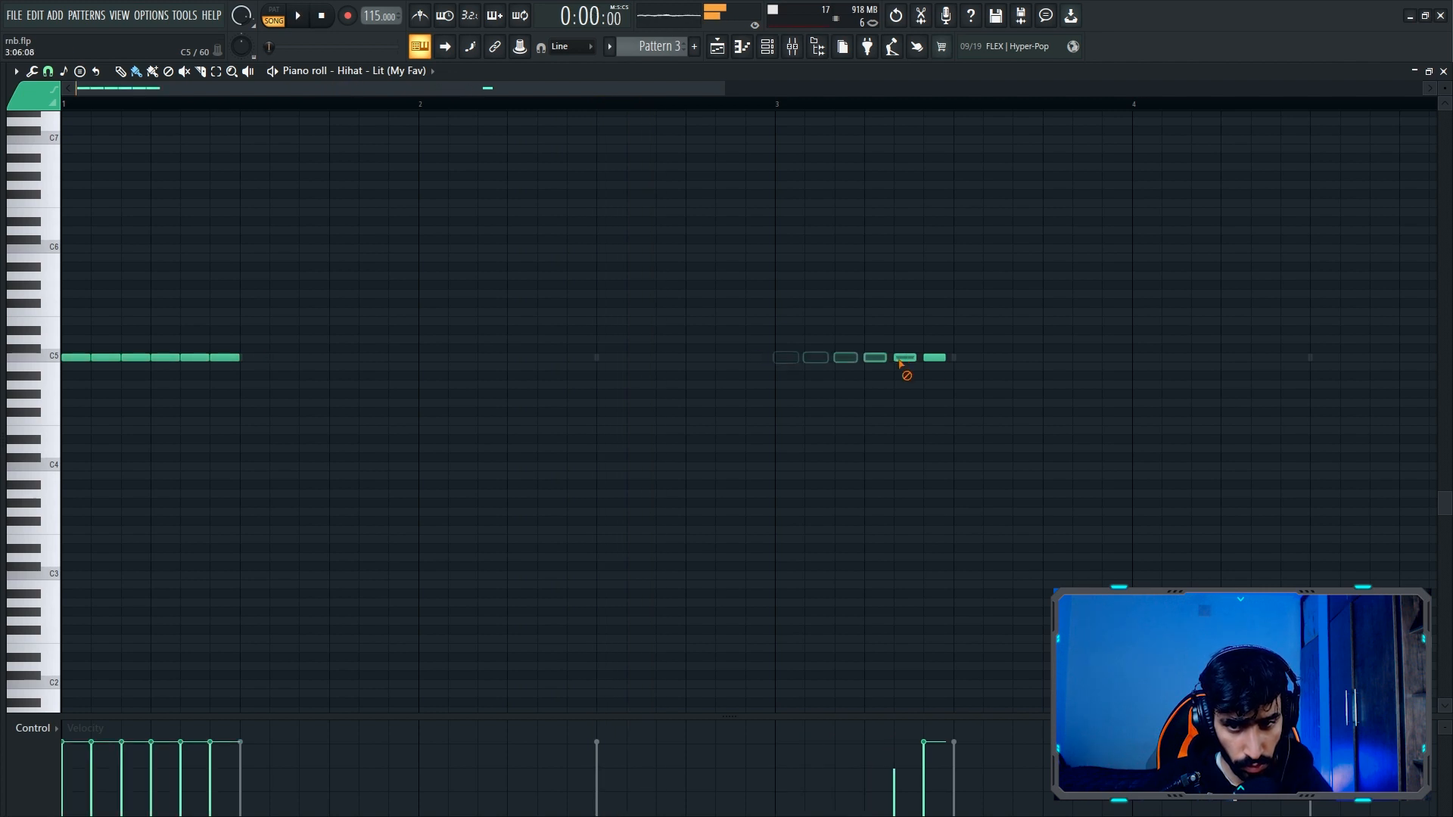
- Delete all hi-hat notes in bar 3 and the fourth note in bar 1, and play the pattern
{"action": "right_click", "coordinate": [174, 358]}
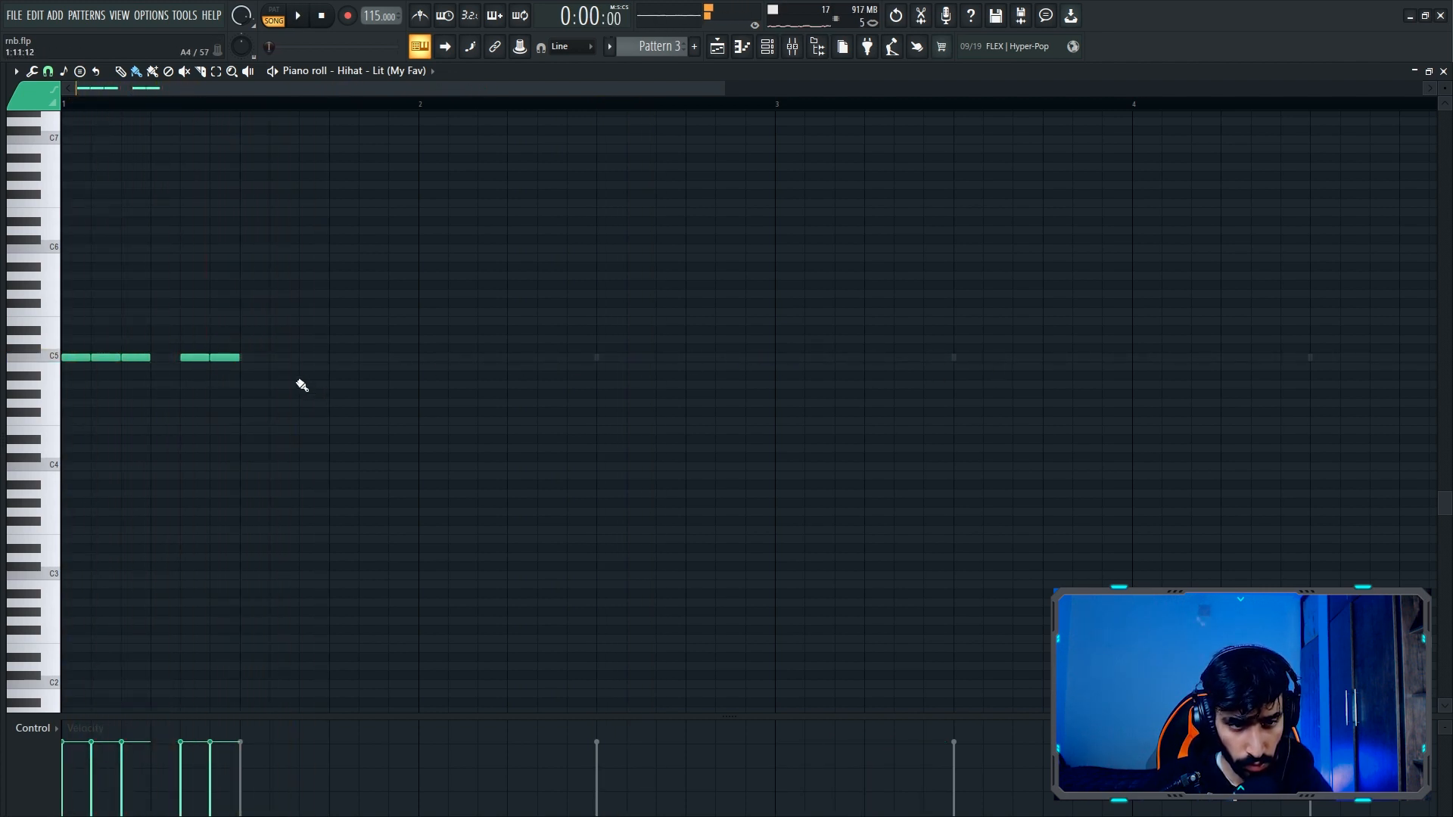
{"action": "key", "text": "space"}
- Draw two pairs of C5 hi-hat notes in bar 2, starting on its first and second beats
{"action": "left_click", "coordinate": [433, 358]}
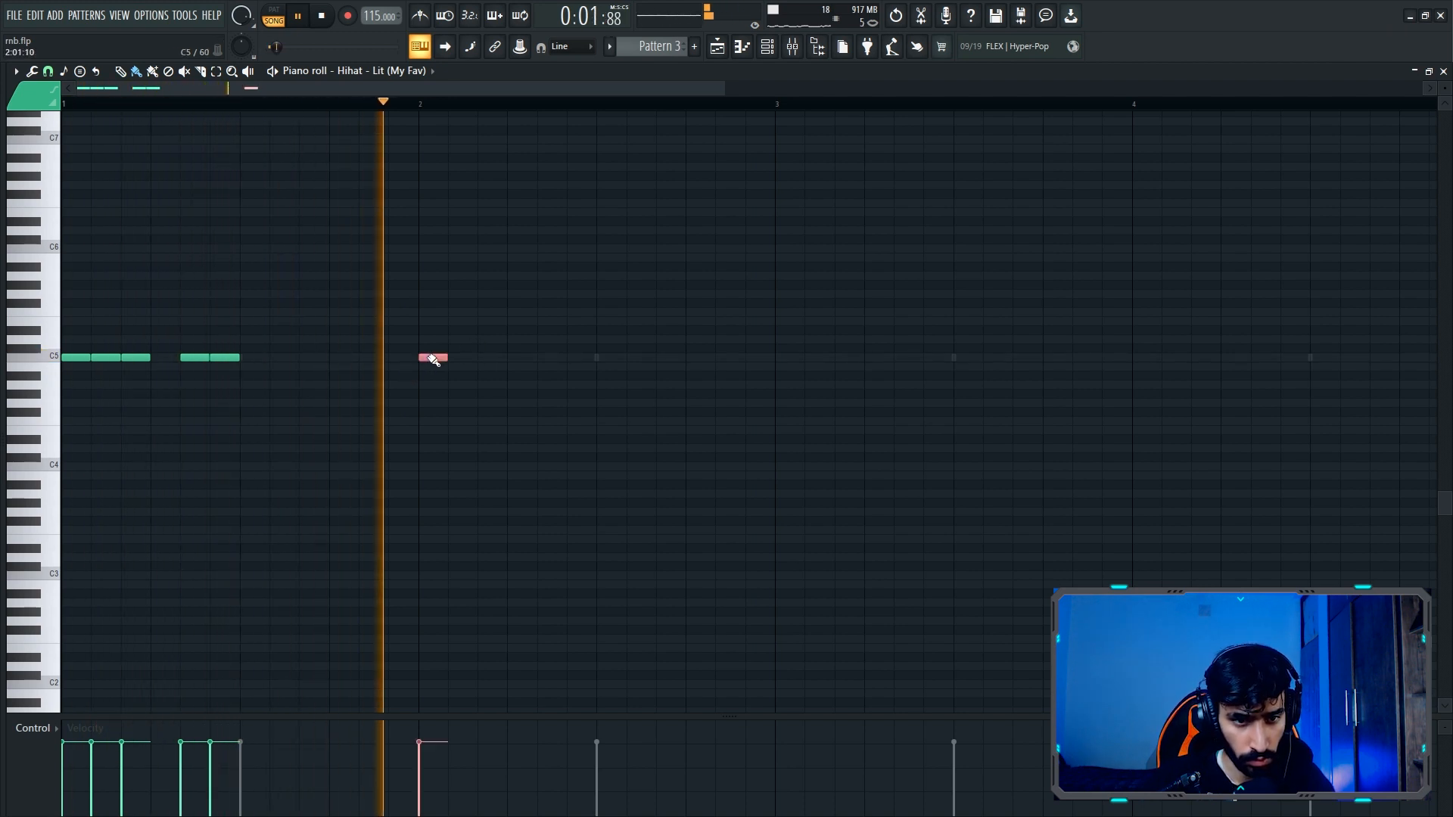
{"action": "left_click_drag", "start_coordinate": [433, 358], "coordinate": [560, 358]}
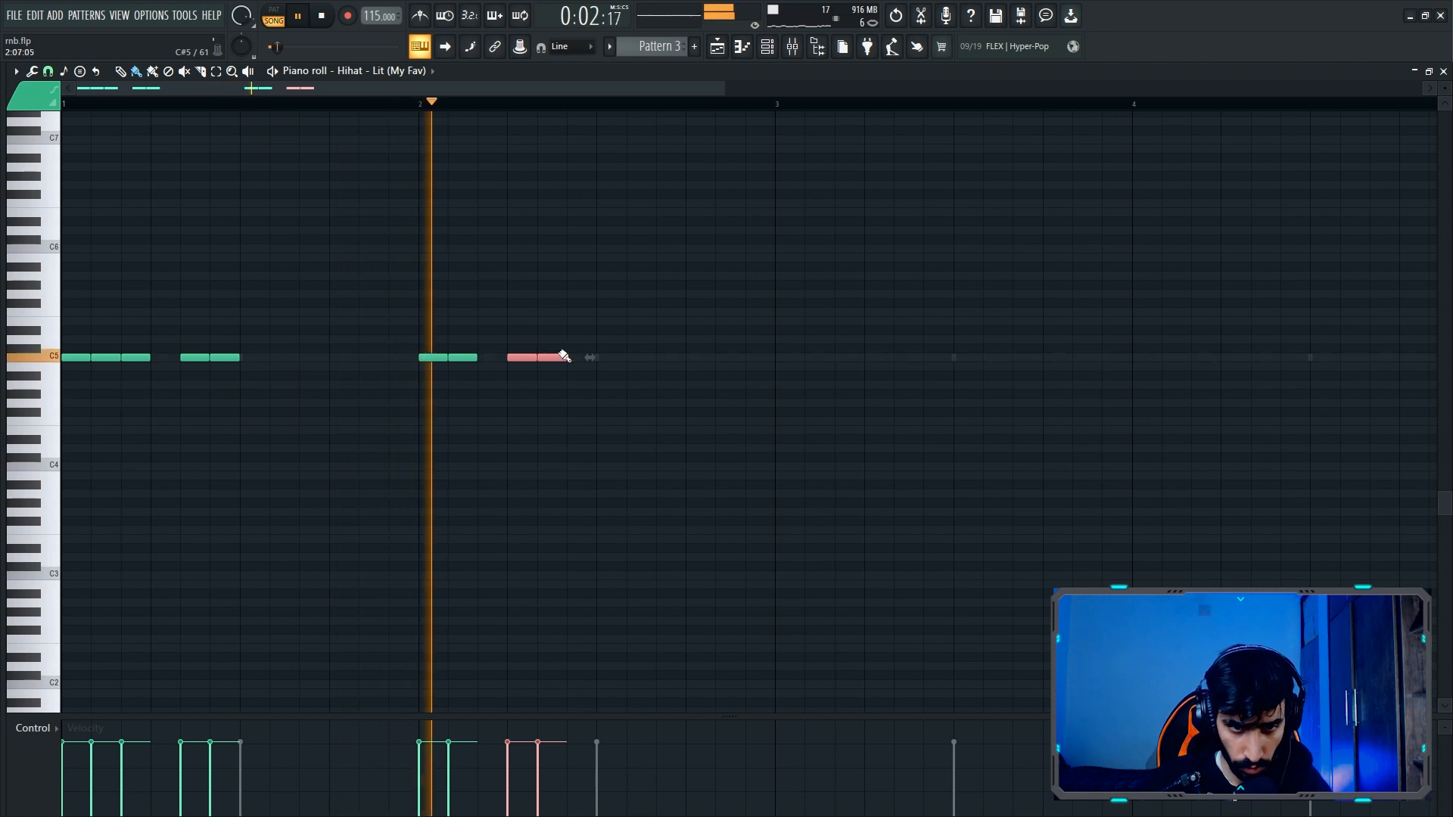
{"action": "key", "text": "space"}
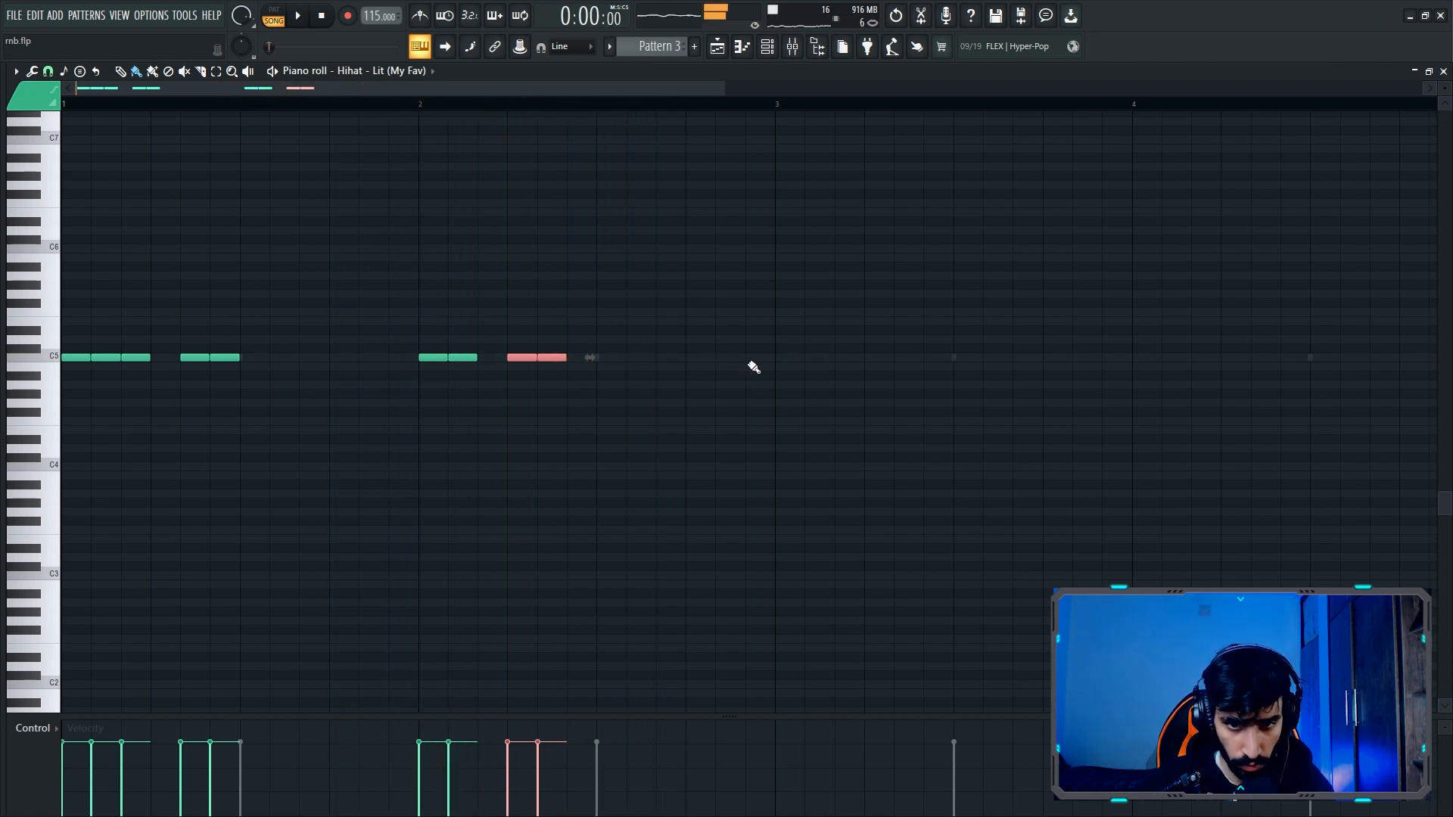
- Draw three consecutive C5 hi-hat notes at the start of bar 3, followed by a gap and two more notes
{"action": "key", "text": "space"}
{"action": "left_click_drag", "start_coordinate": [785, 357], "coordinate": [856, 364]}
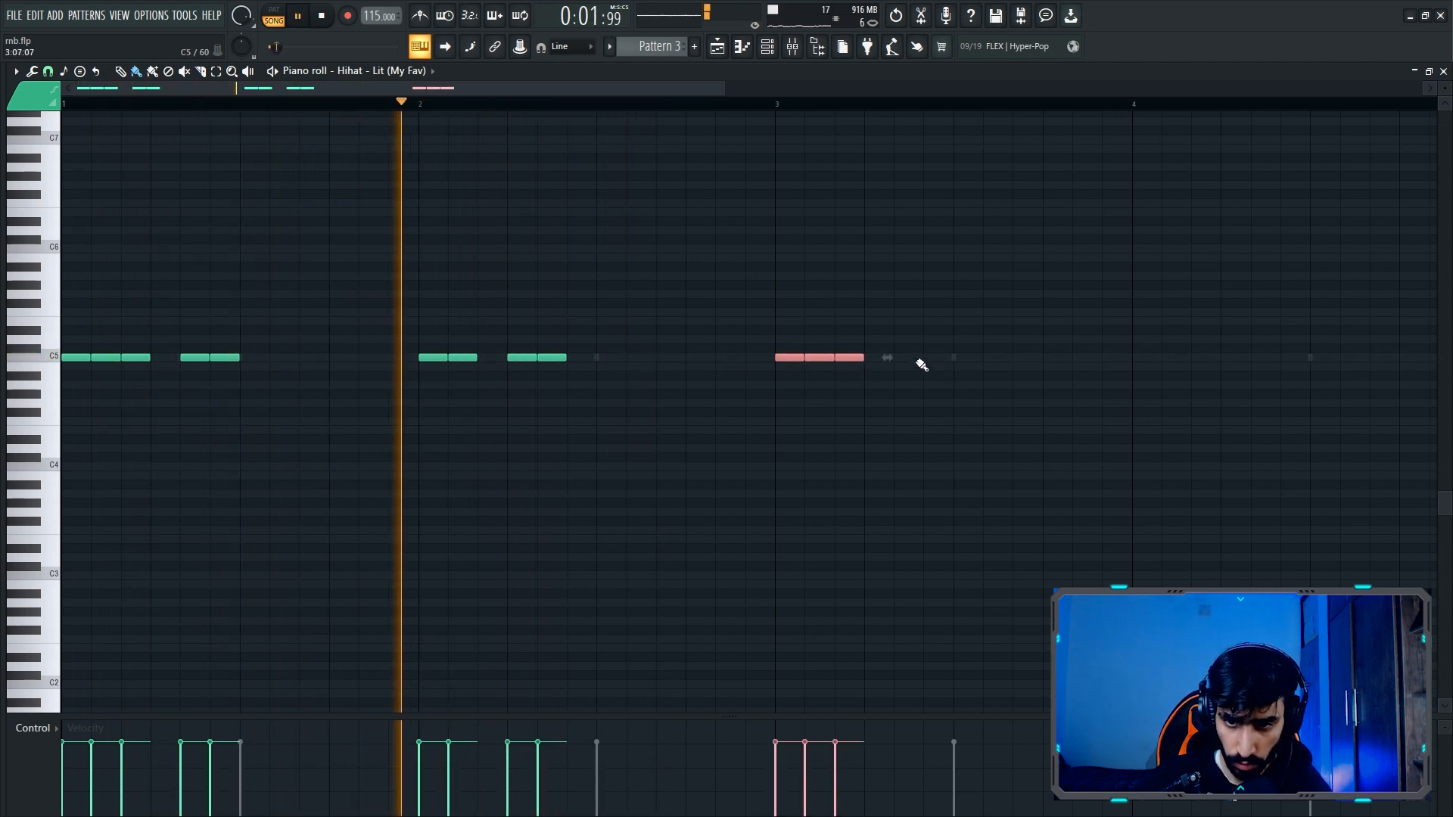
{"action": "left_click", "coordinate": [933, 358]}
{"action": "left_click", "coordinate": [905, 357]}
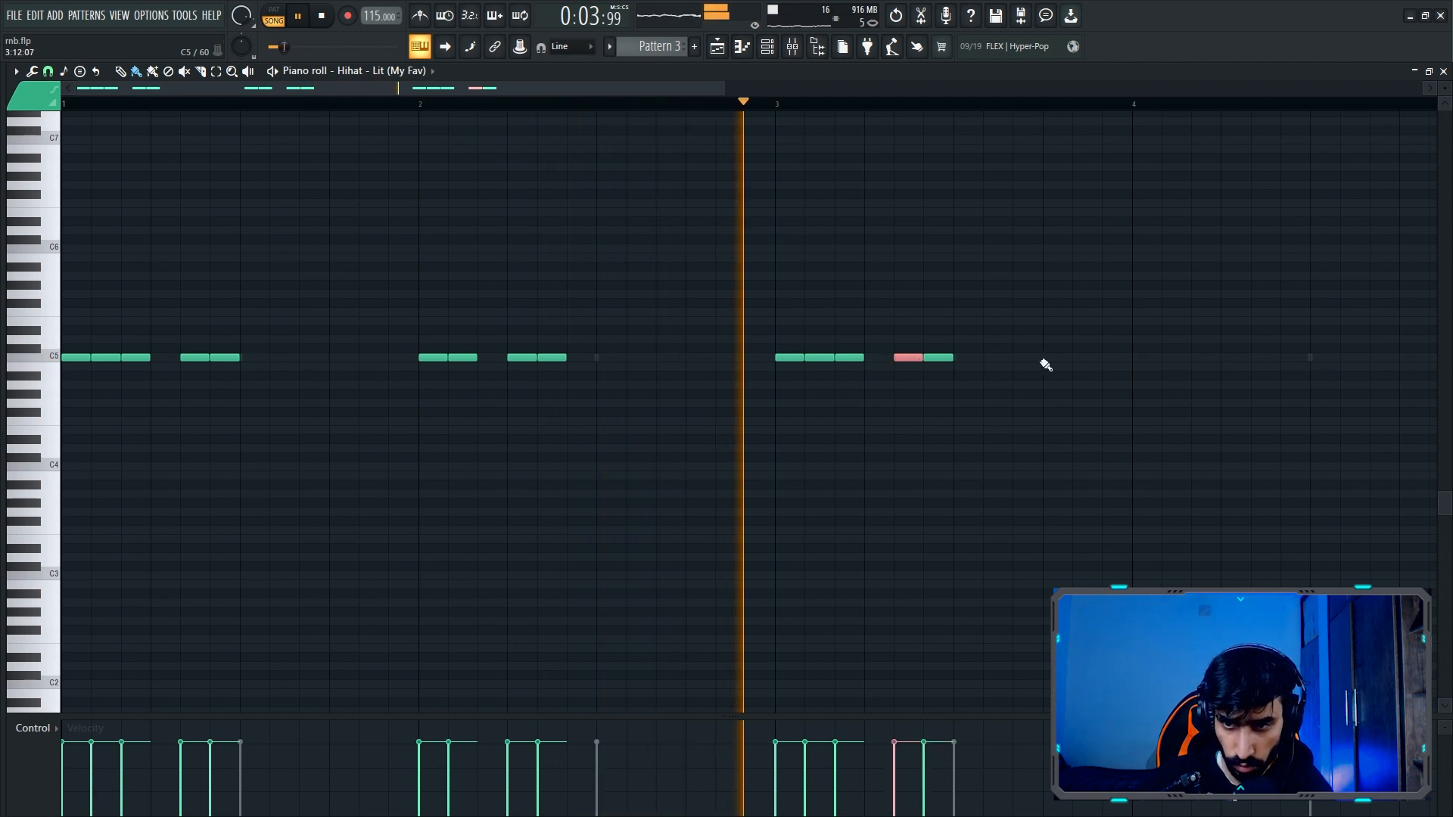
- Redraw bar 2's hi-hats as two pairs of C5 notes with a lower velocity on the second note of each pair
{"action": "right_click", "coordinate": [534, 358]}
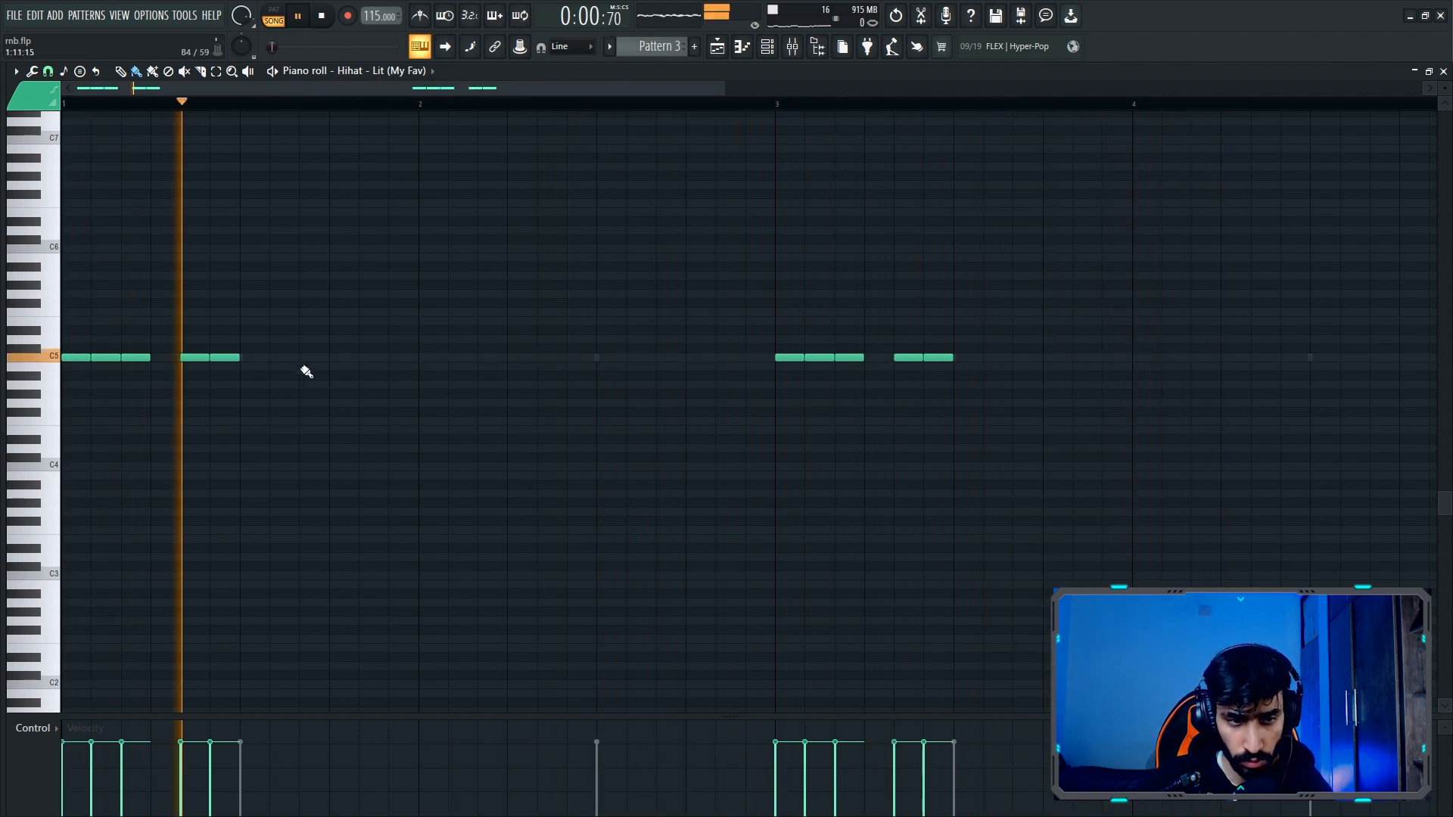
{"action": "left_click", "coordinate": [429, 366]}
{"action": "key", "text": "space"}
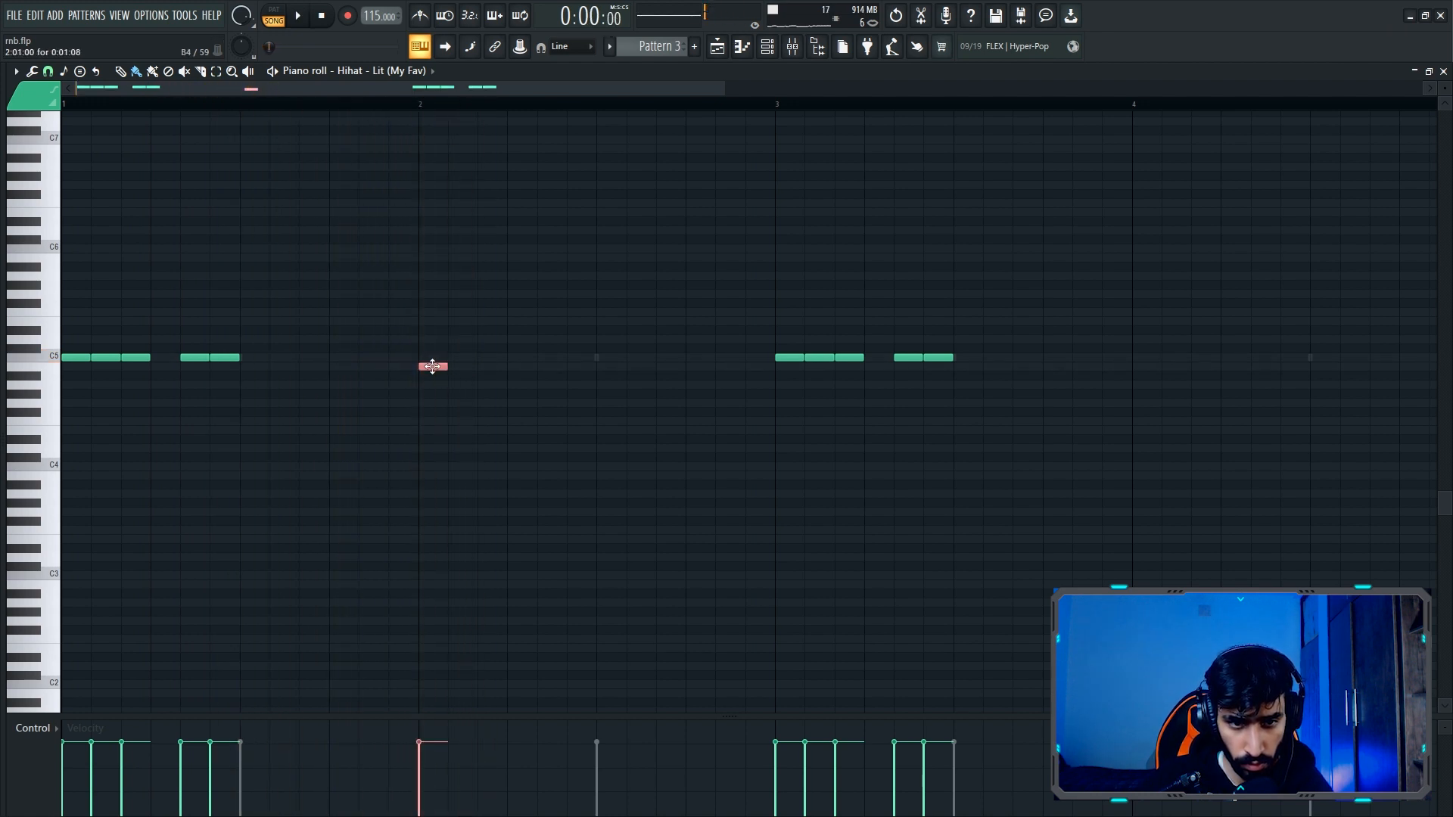
{"action": "left_click_drag", "start_coordinate": [435, 366], "coordinate": [435, 358]}
{"action": "left_click", "coordinate": [457, 359]}
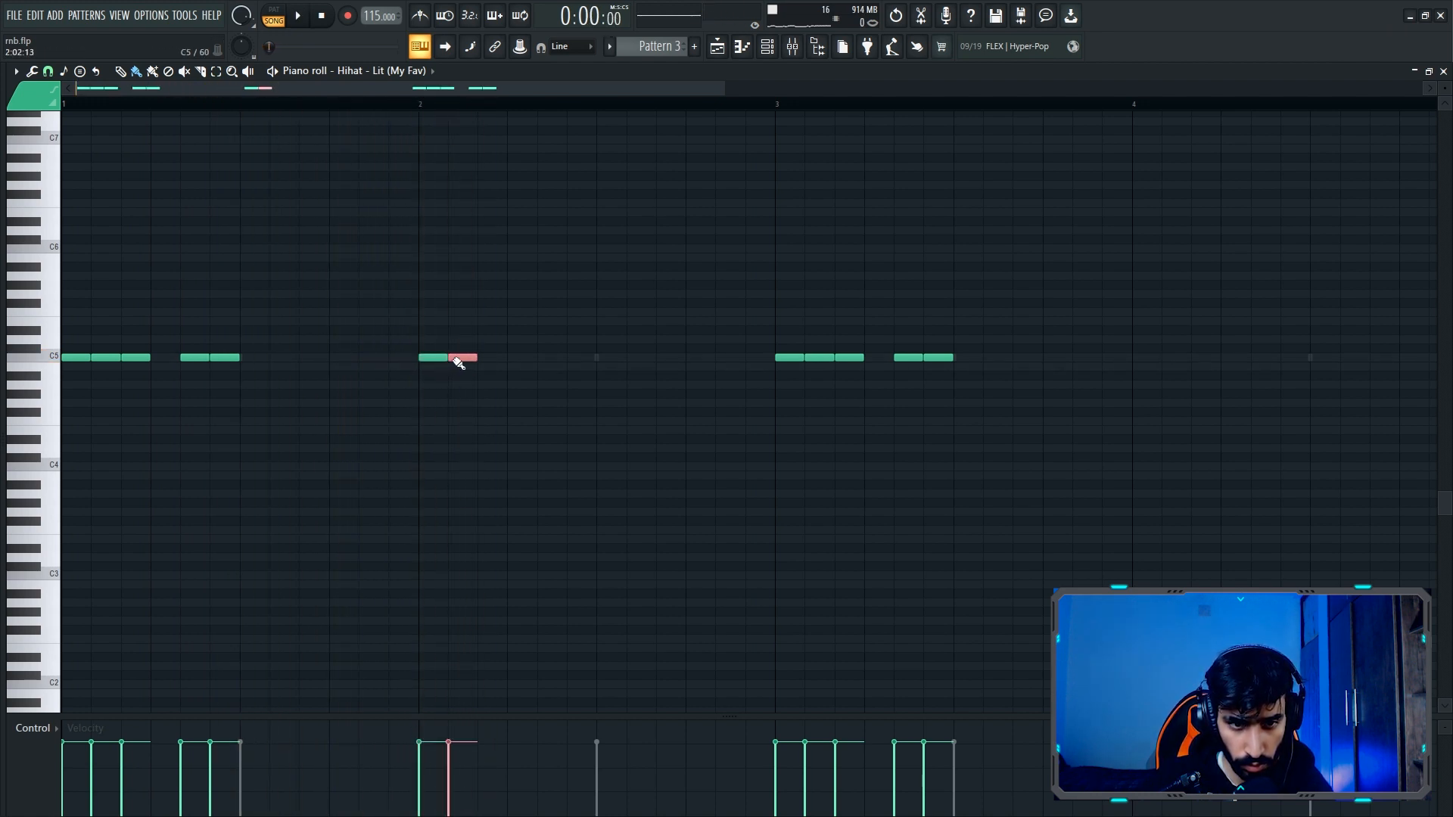
{"action": "left_click", "coordinate": [450, 779]}
{"action": "left_click", "coordinate": [538, 778]}
{"action": "key", "text": "space"}
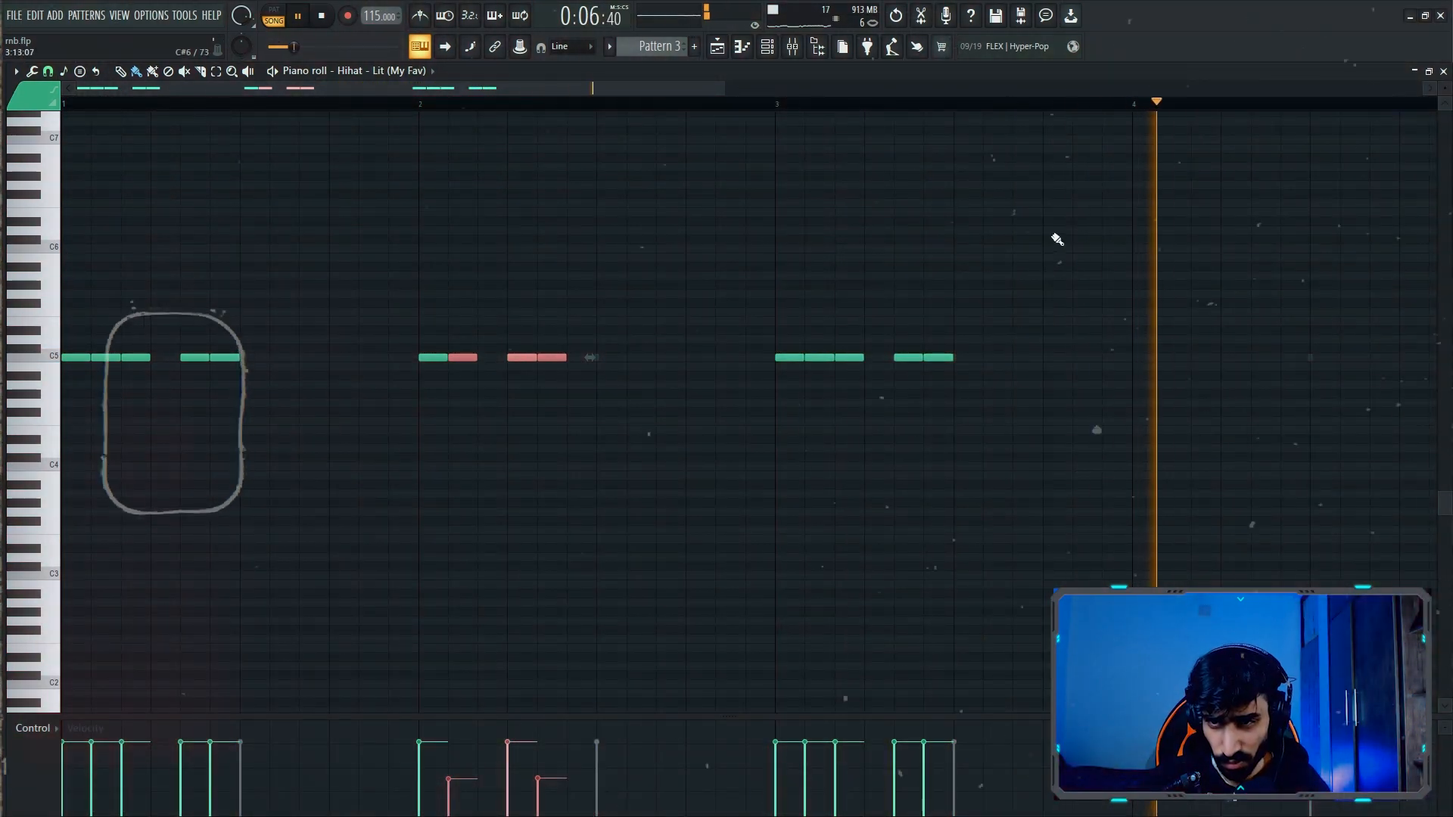
- Draw six C5 hi-hat notes across bar 4, spaced 2/3 beat apart
{"action": "left_click", "coordinate": [1144, 358]}
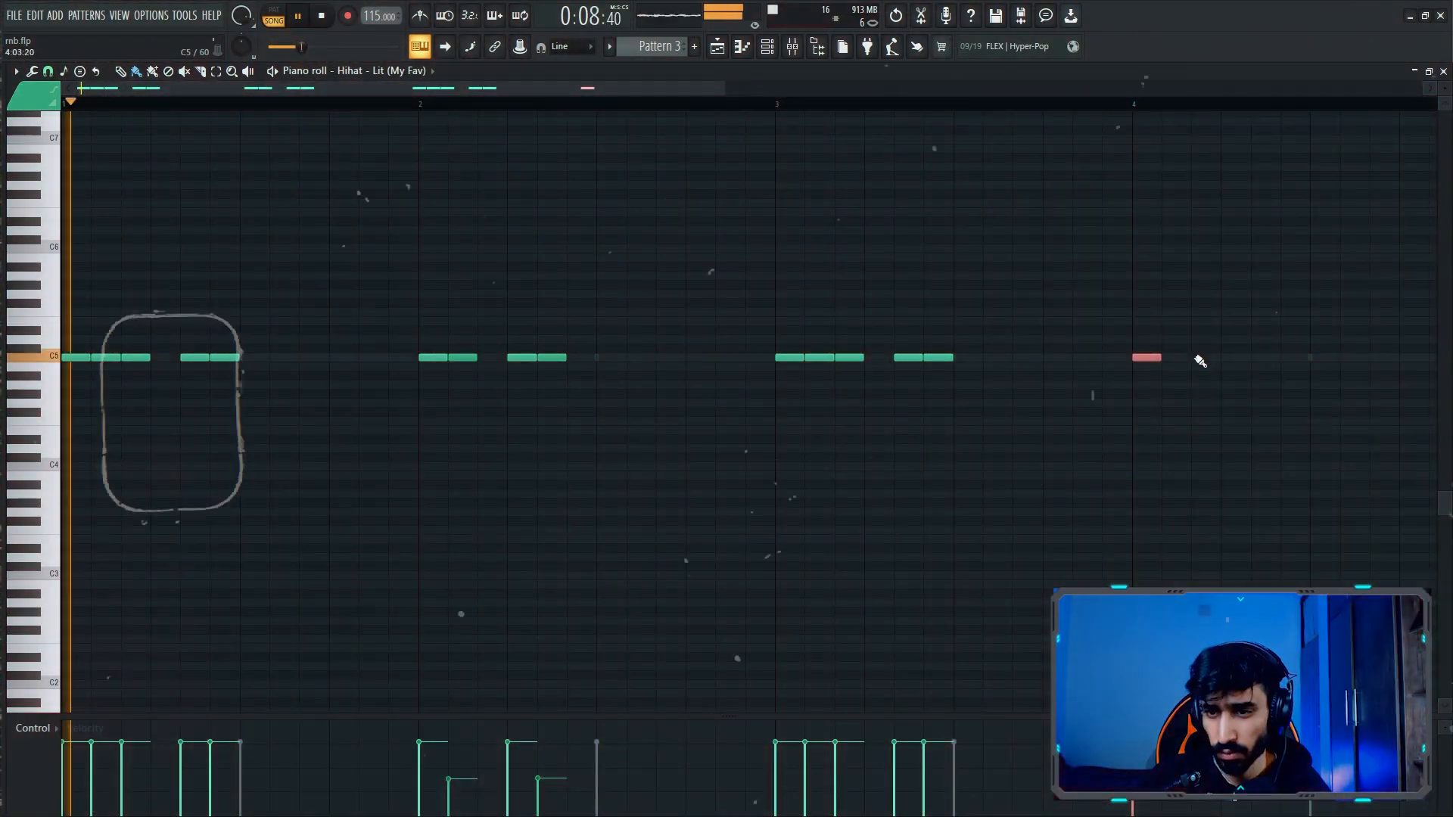
{"action": "left_click", "coordinate": [1266, 358]}
{"action": "left_click", "coordinate": [1325, 358]}
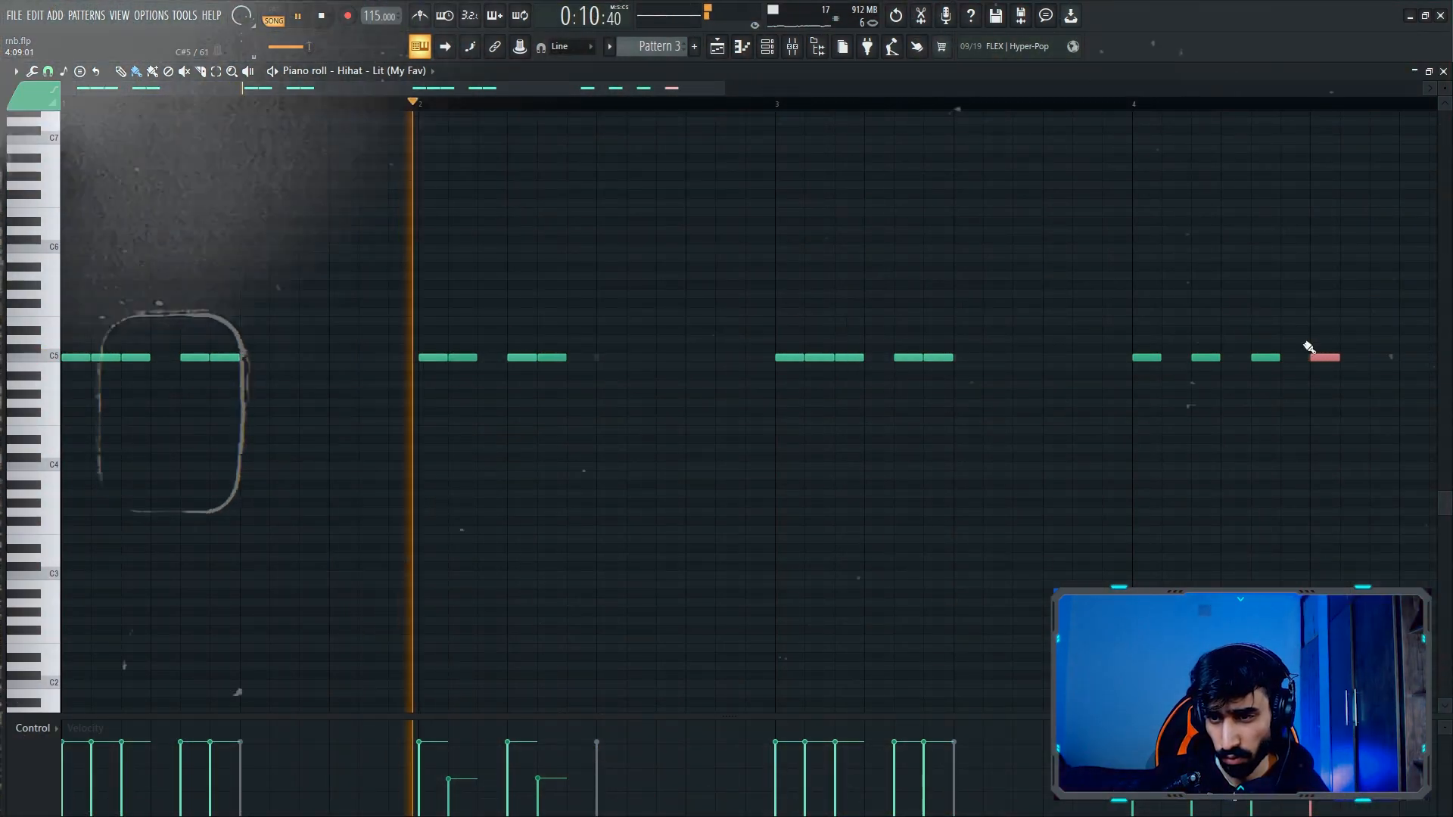
{"action": "left_click_drag", "start_coordinate": [730, 89], "coordinate": [980, 89]}
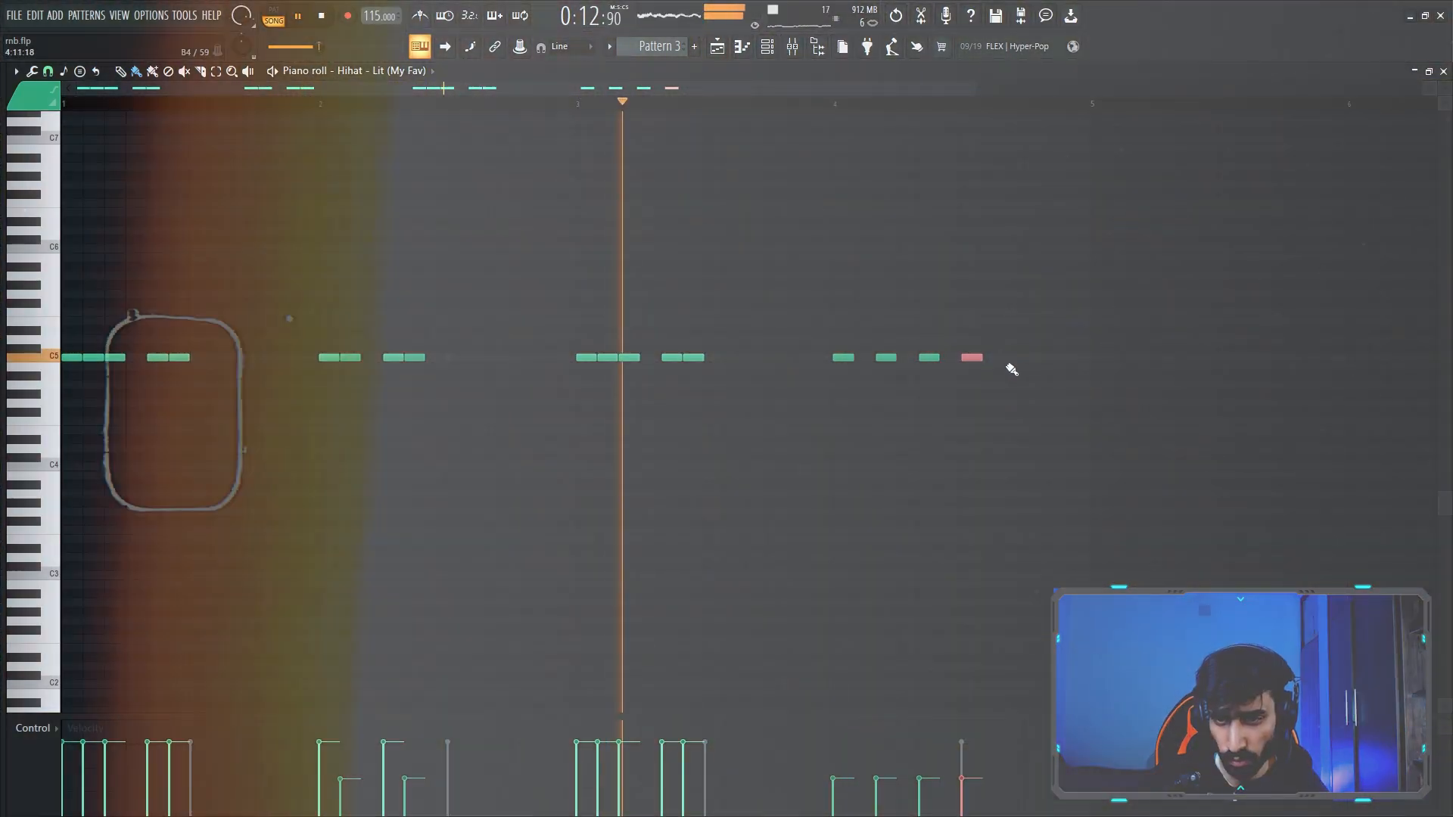
{"action": "left_click", "coordinate": [1015, 358]}
{"action": "left_click", "coordinate": [1058, 357]}
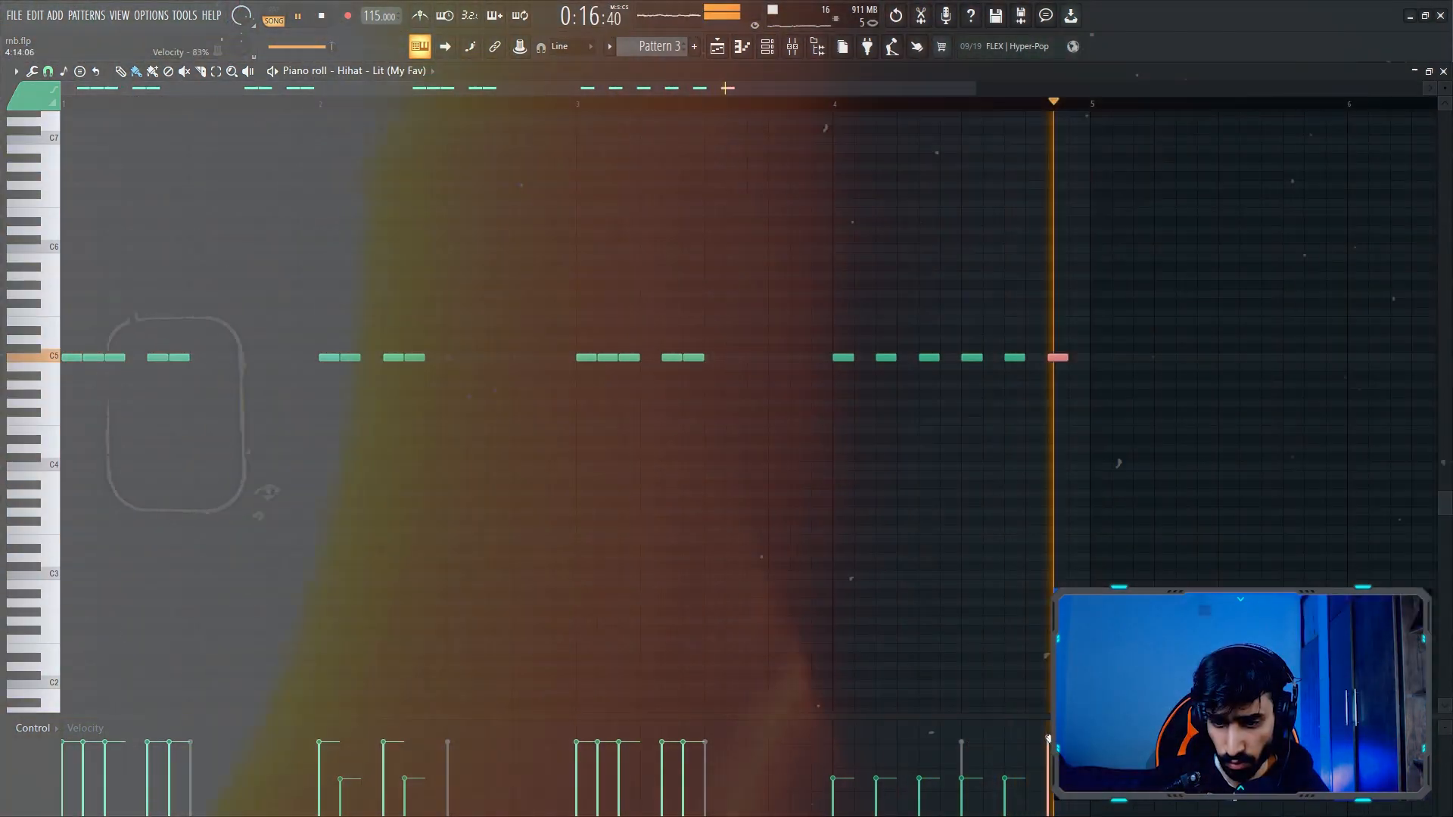
- Adjust the last bar 4 hi-hat note's velocity to sit above the other notes in that bar and deselect it
{"action": "left_click", "coordinate": [1039, 748]}
{"action": "left_click", "coordinate": [1049, 750]}
{"action": "left_click", "coordinate": [938, 345], "text": "ctrl"}
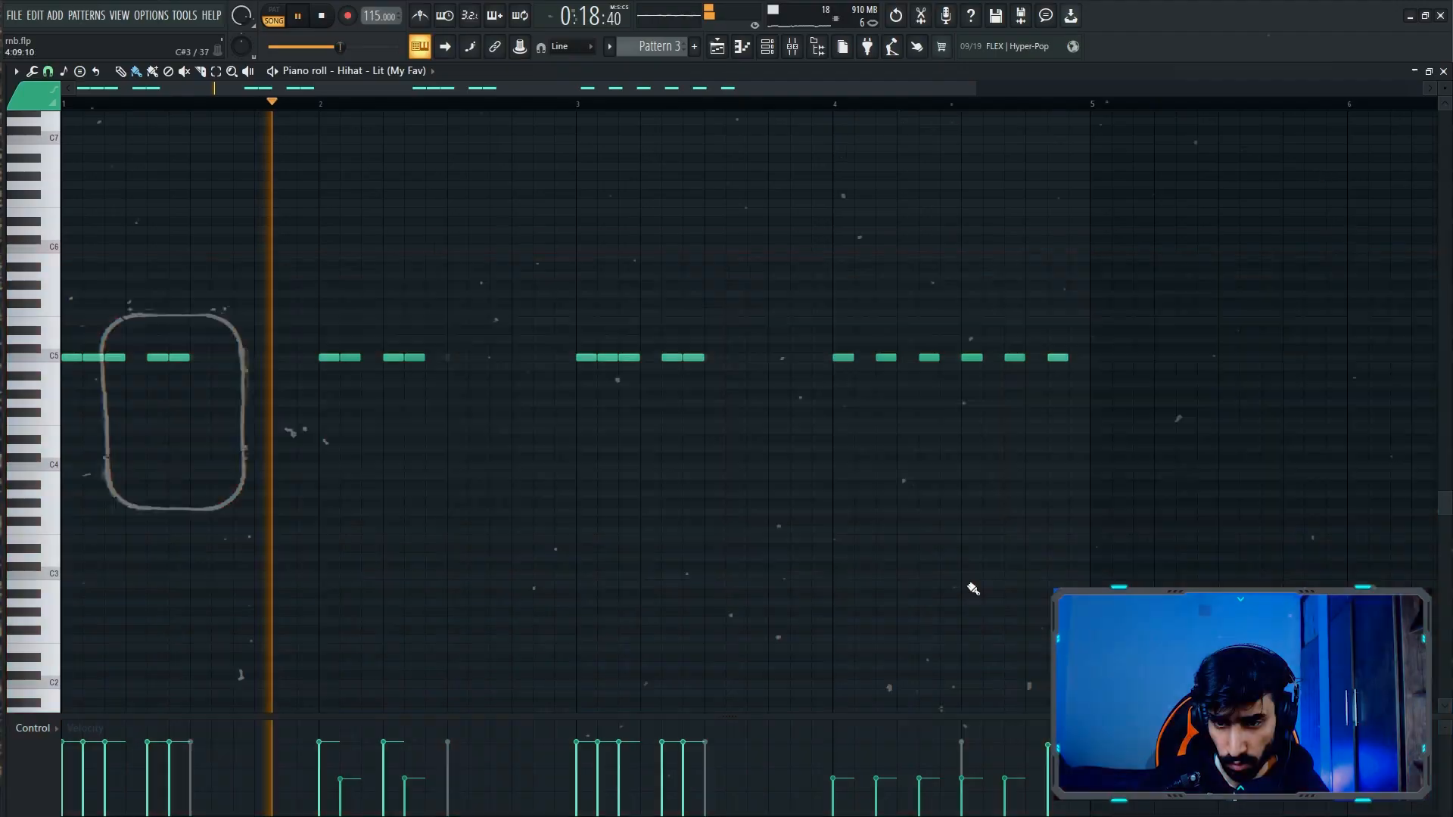
- Raise the velocities of the second and fourth hi-hat notes in bar 4 and close the piano roll
{"action": "left_click", "coordinate": [962, 746]}
{"action": "left_click", "coordinate": [876, 746]}
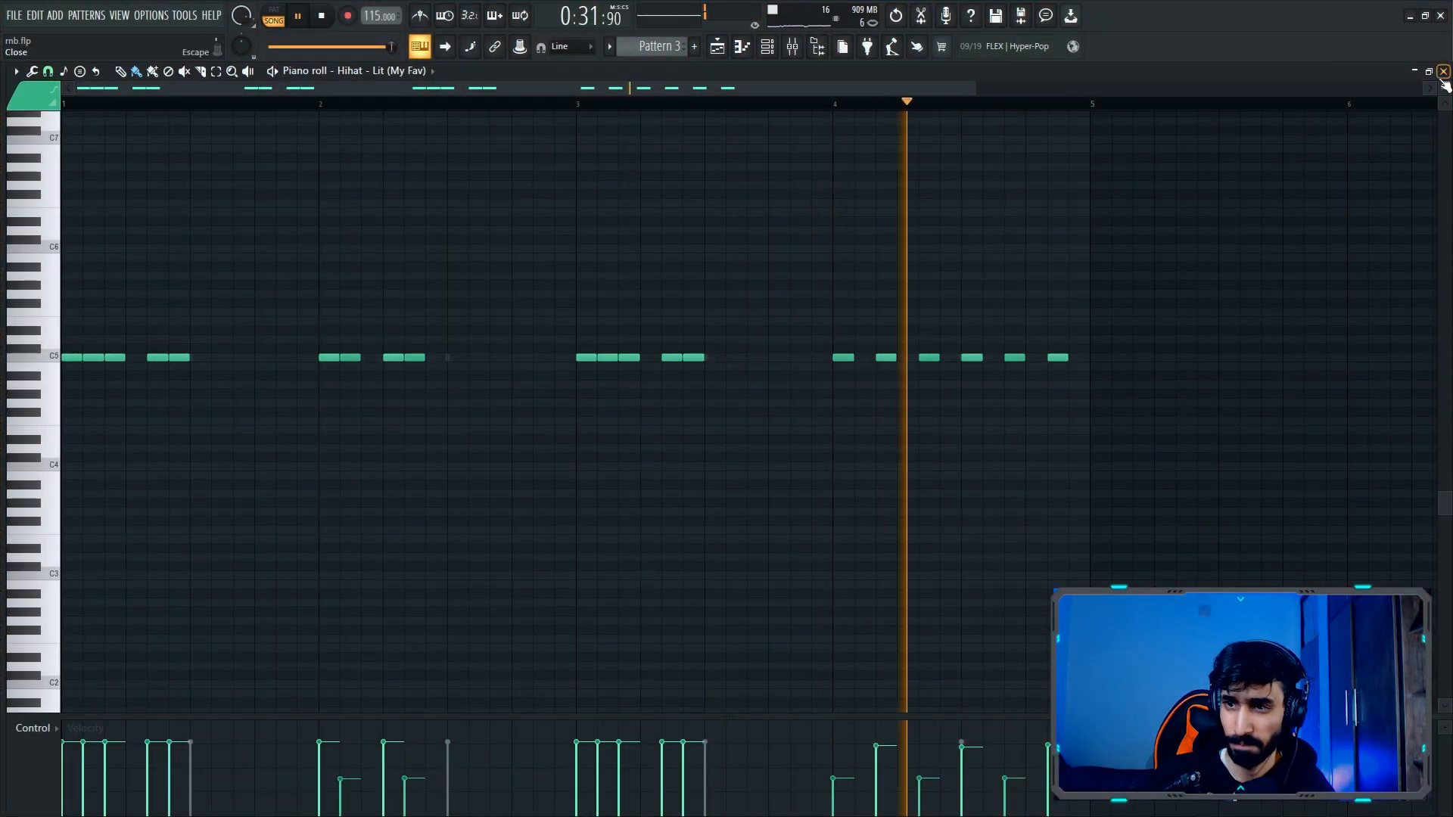
{"action": "left_click", "coordinate": [1444, 71]}
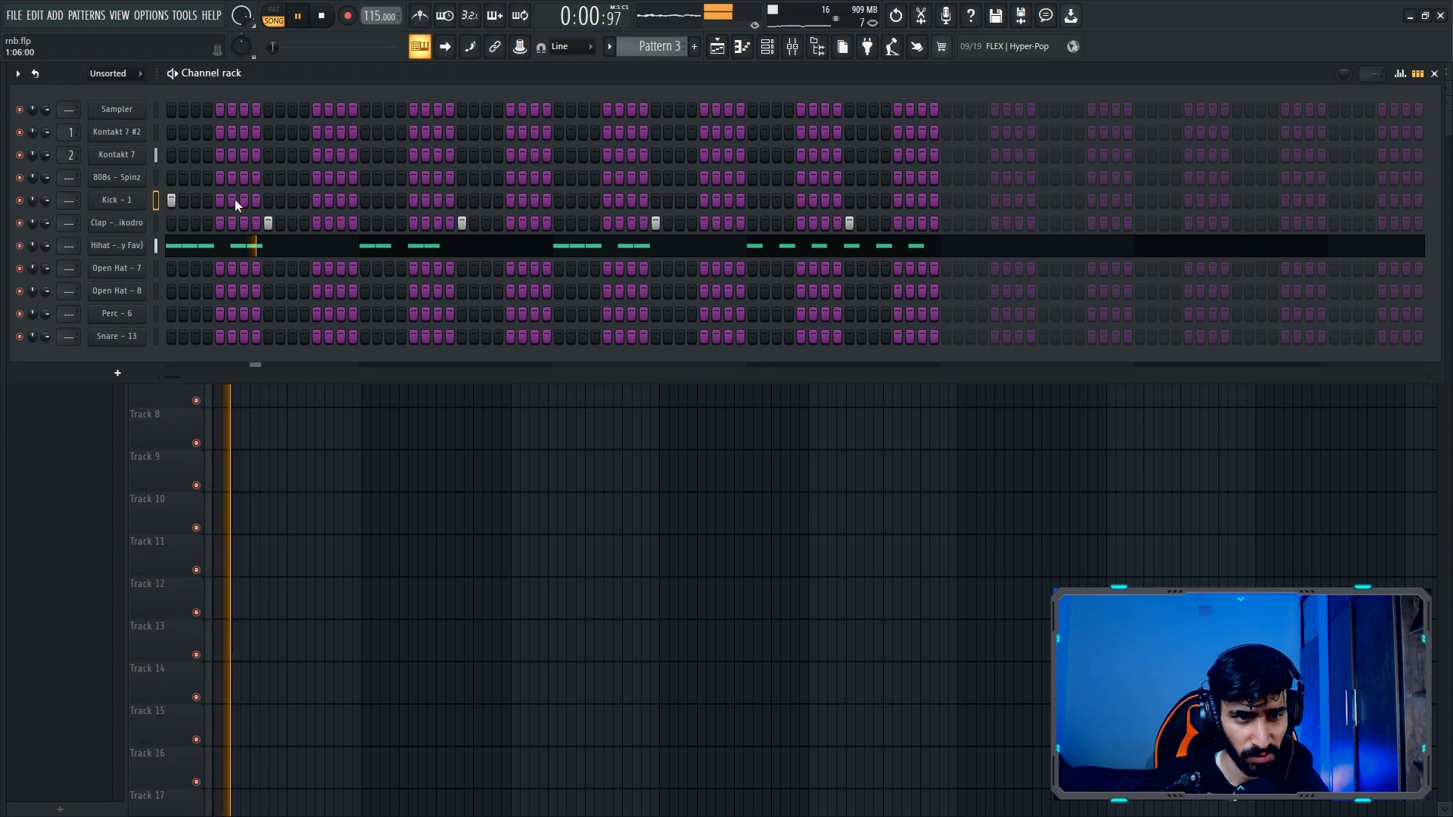
- Program Kick - 1 hits on bar 1 step 1, bar 2 step 7, bar 3 step 1, and bar 4 steps 7 and 15
{"action": "left_click", "coordinate": [437, 200]}
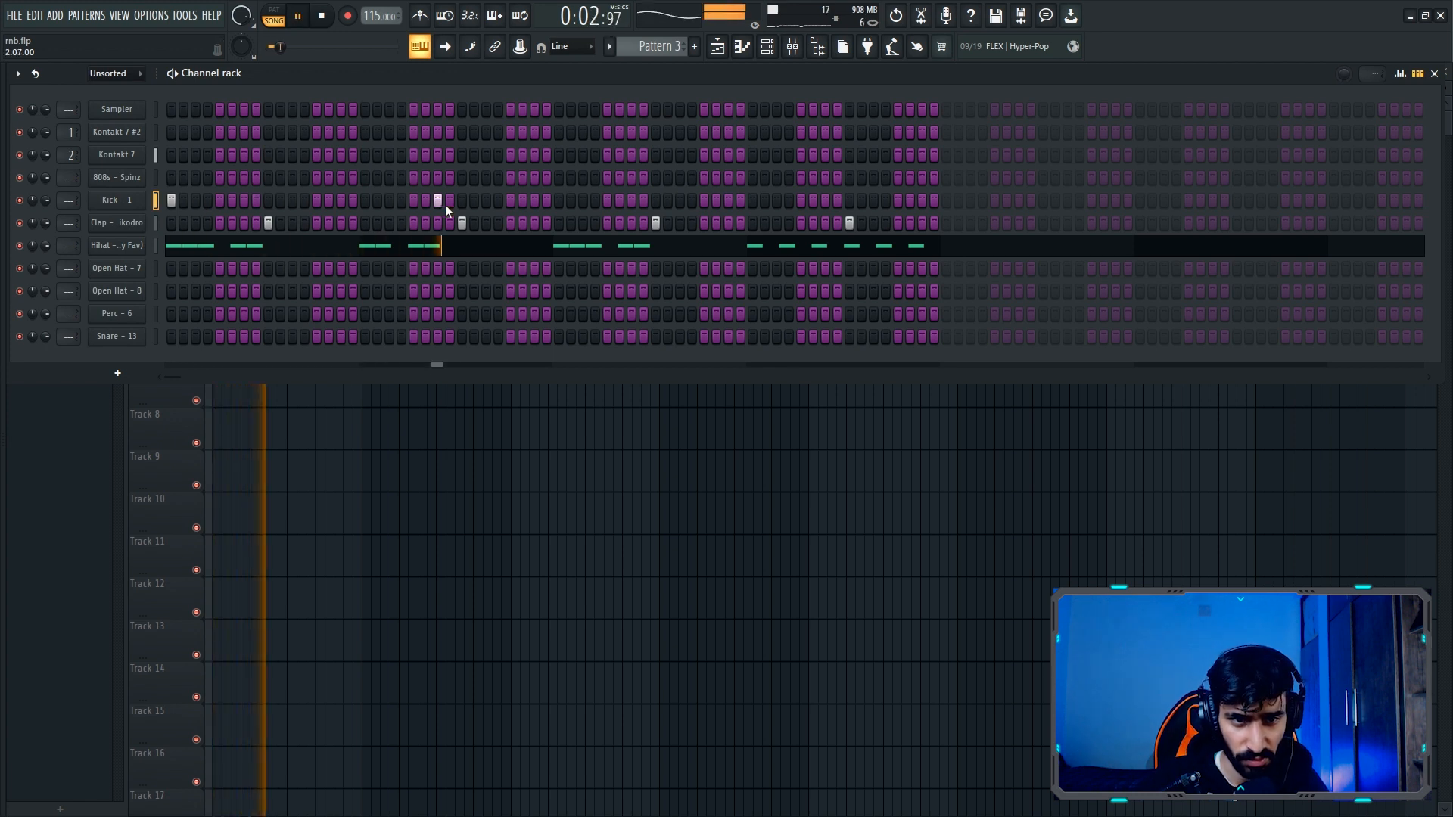
{"action": "left_click", "coordinate": [559, 200]}
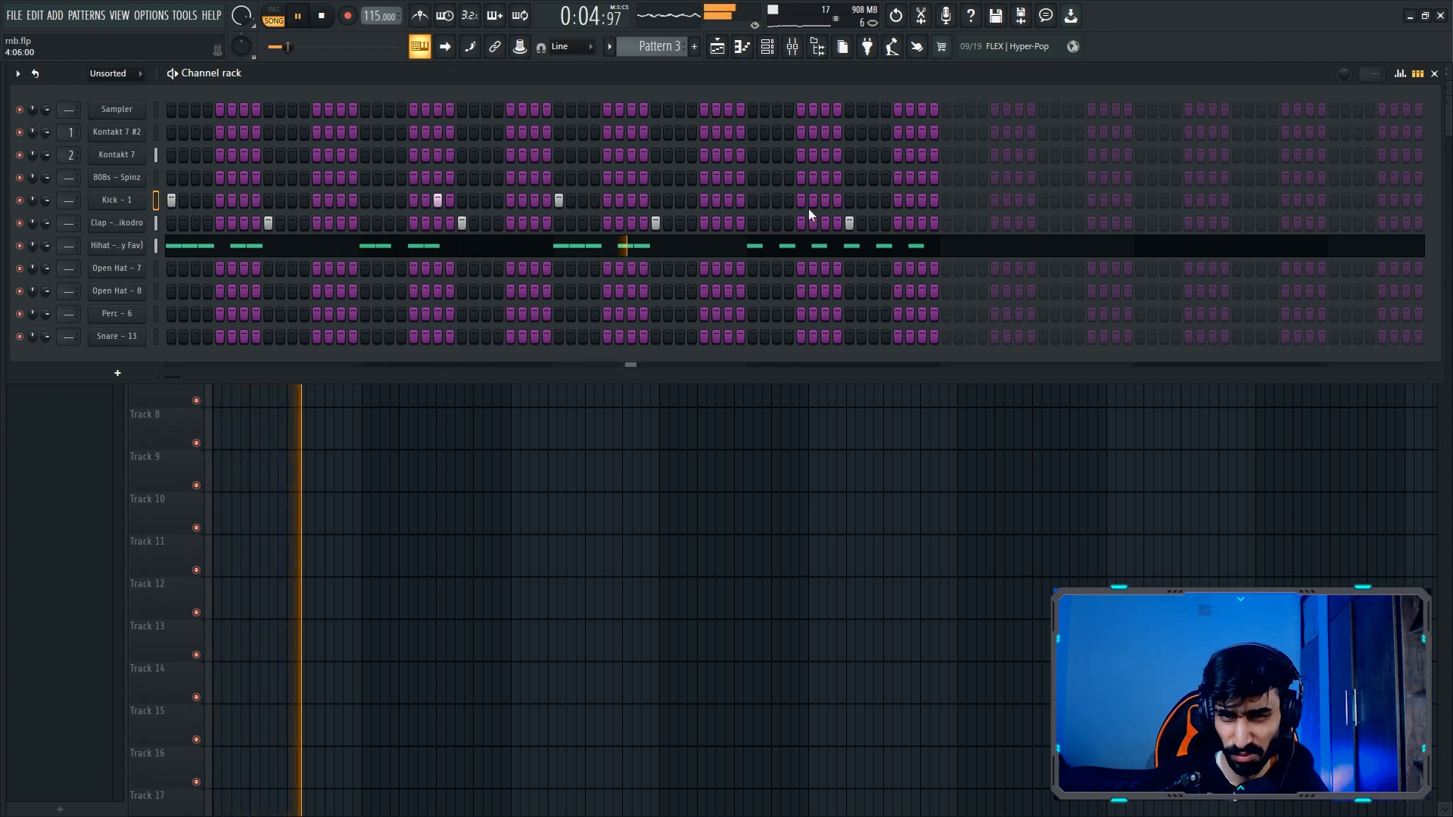
{"action": "left_click", "coordinate": [923, 199]}
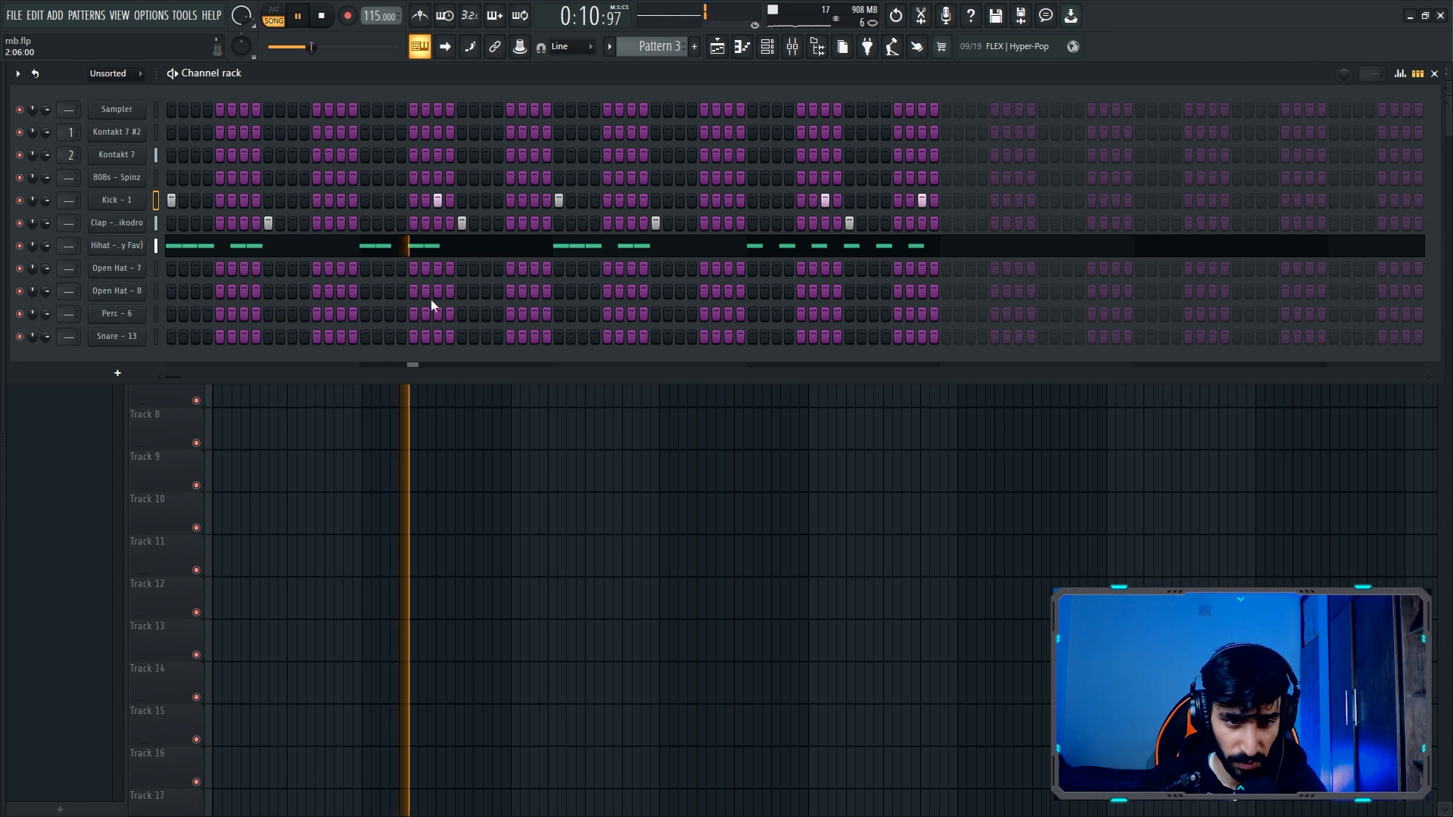
- Audition the Perc - 6 sample and program its hits on steps 13 and 15 of bar 1
{"action": "left_click", "coordinate": [145, 320]}
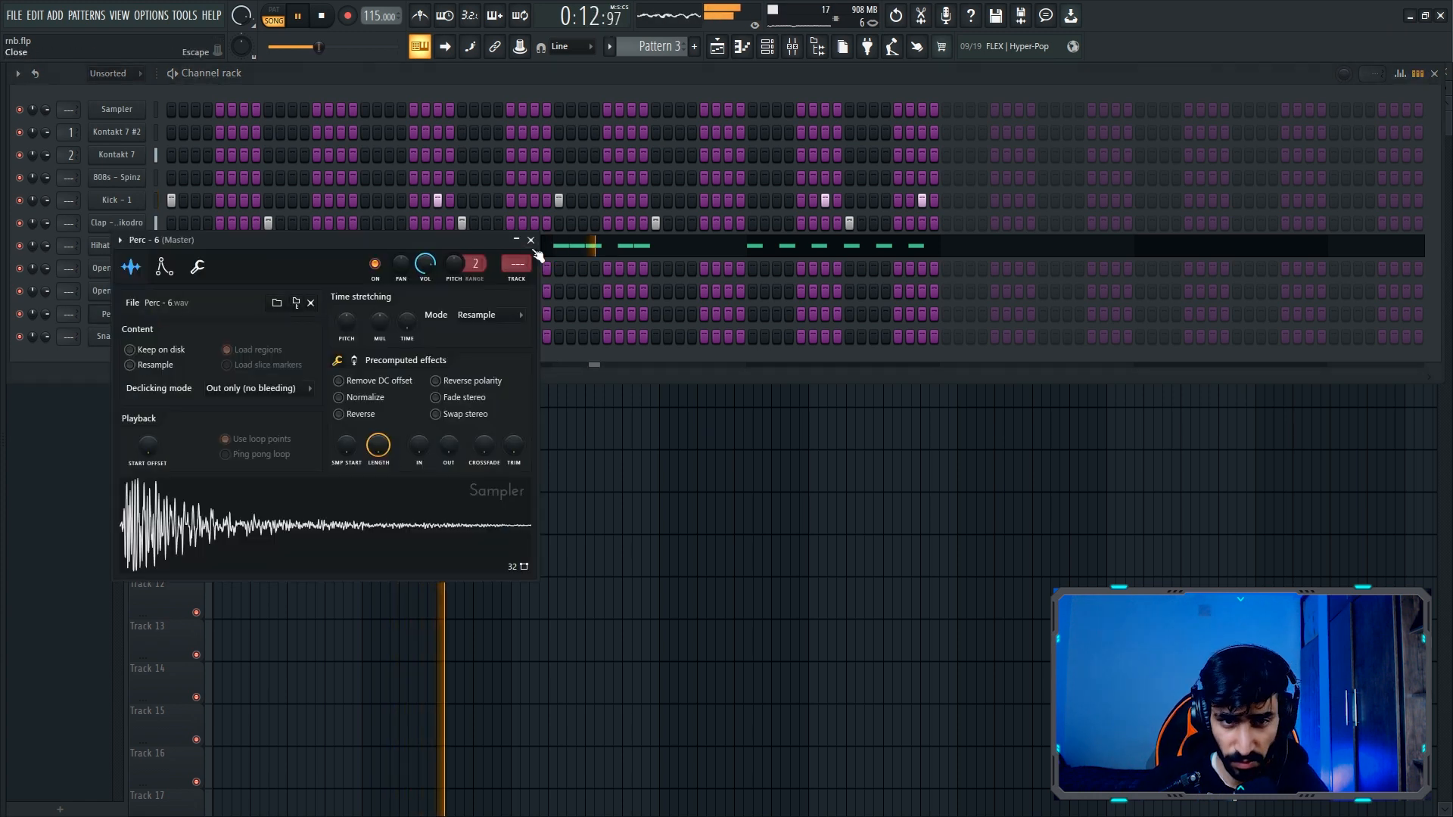
{"action": "key", "text": "Escape"}
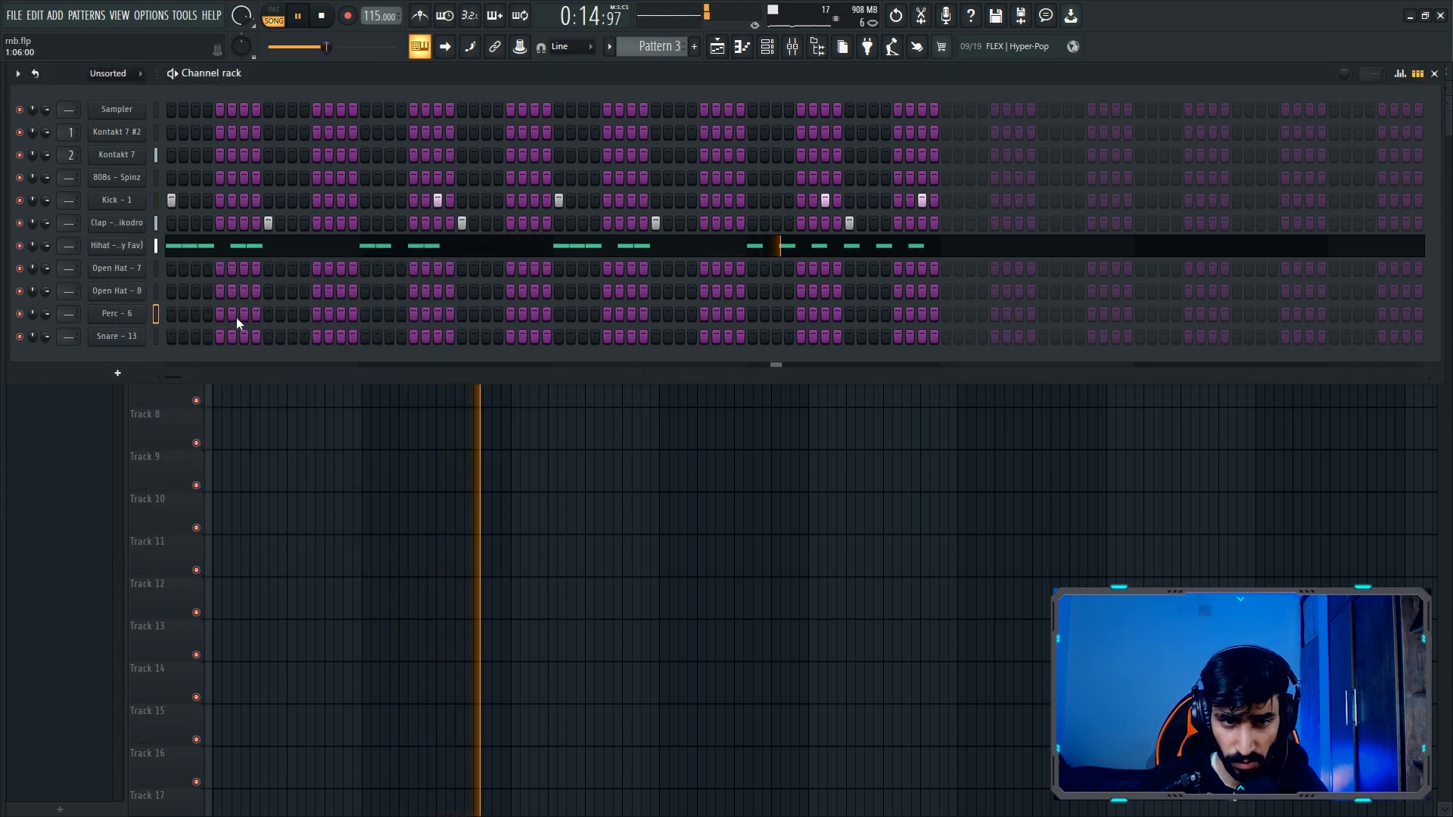
{"action": "left_click", "coordinate": [316, 314]}
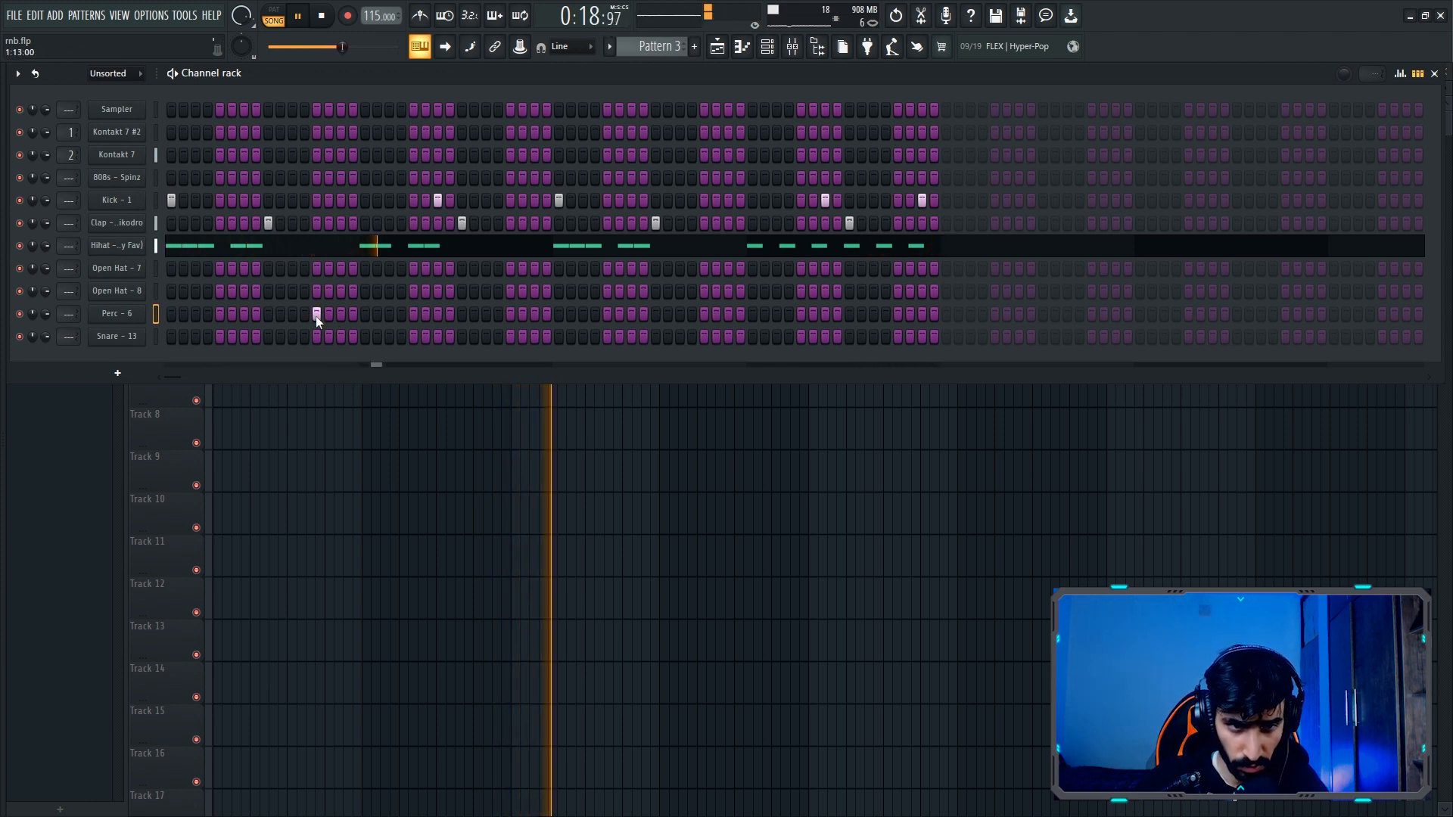
{"action": "left_click", "coordinate": [341, 314]}
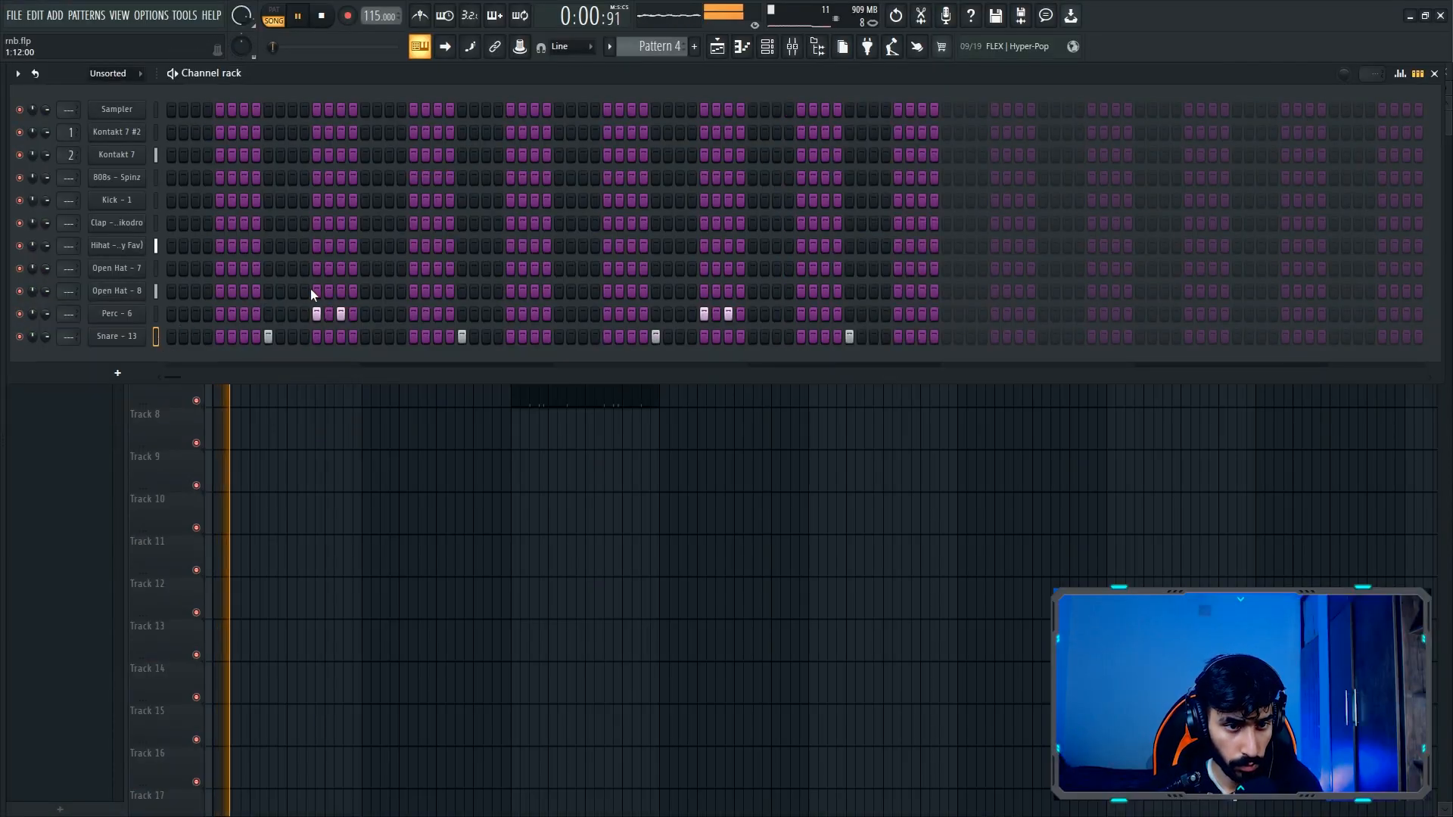
- Select bars 9 to 17 in the playlist and add a second Pattern 4 clip at bar 13 on Track 7
{"action": "key", "text": "F5"}
{"action": "left_click_drag", "start_coordinate": [524, 111], "coordinate": [797, 139]}
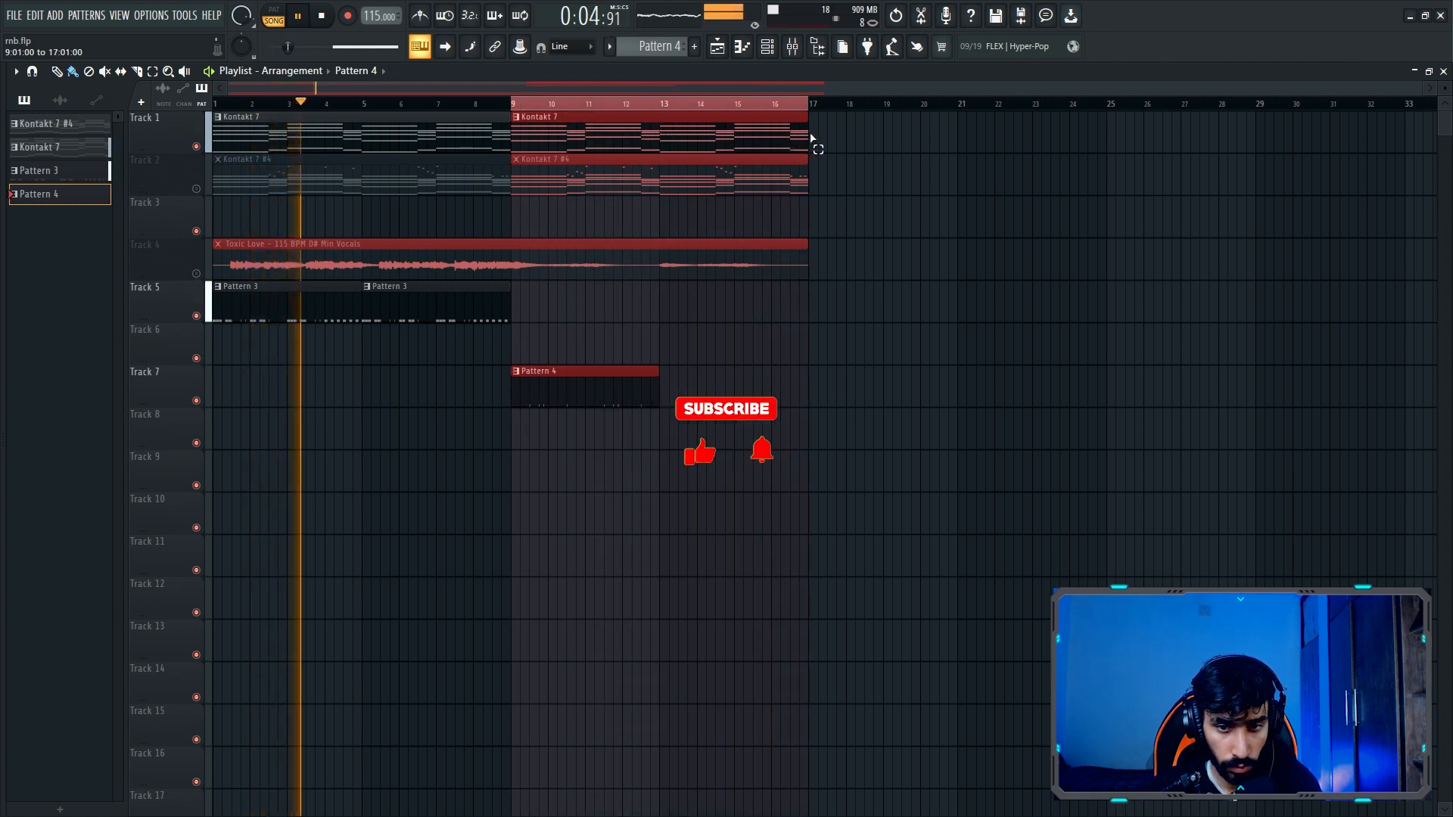
{"action": "left_click", "coordinate": [668, 386]}
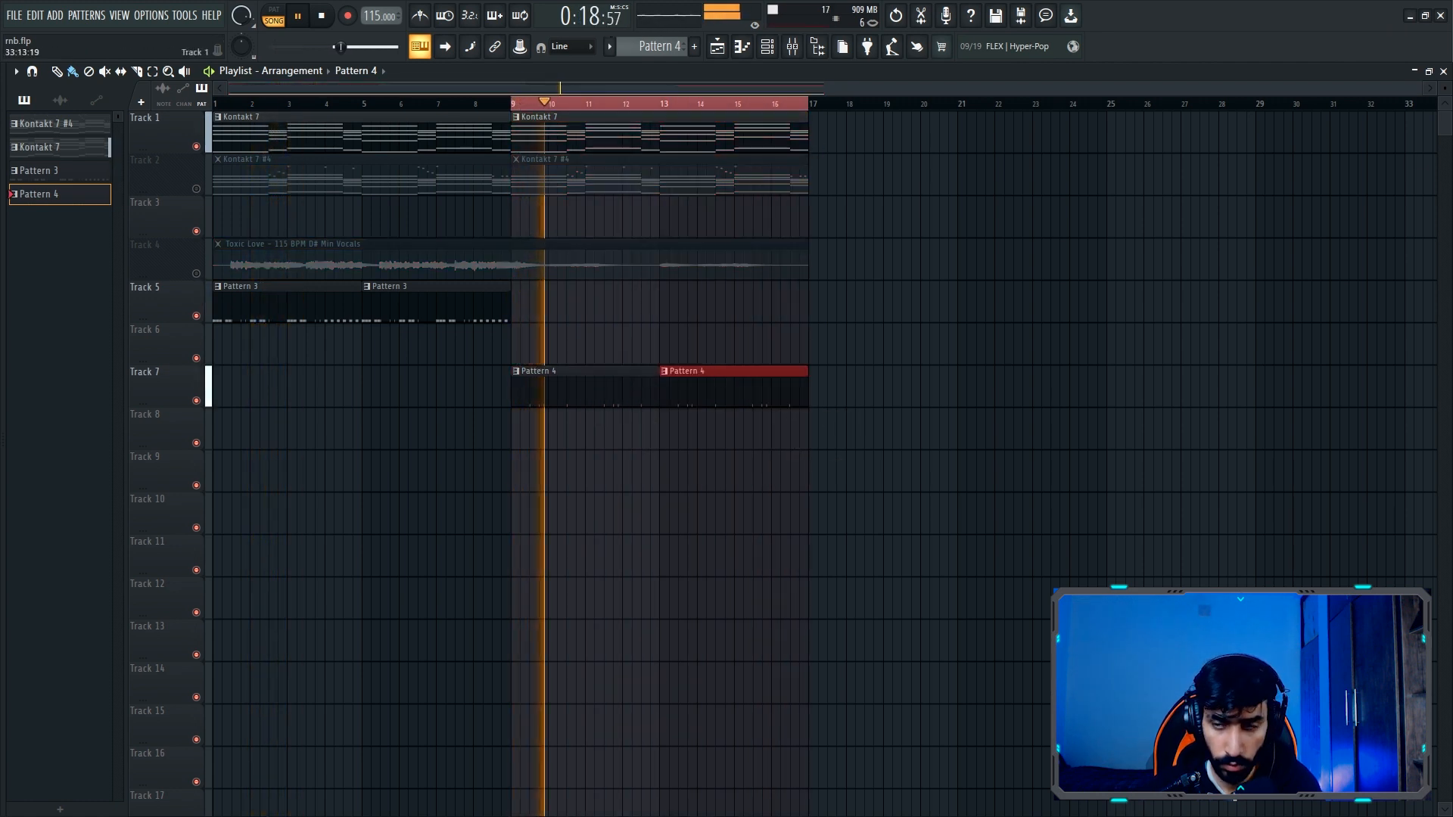
- Fill the Hihat channel in Pattern 4 with a hit on every second step
{"action": "key", "text": "F6"}
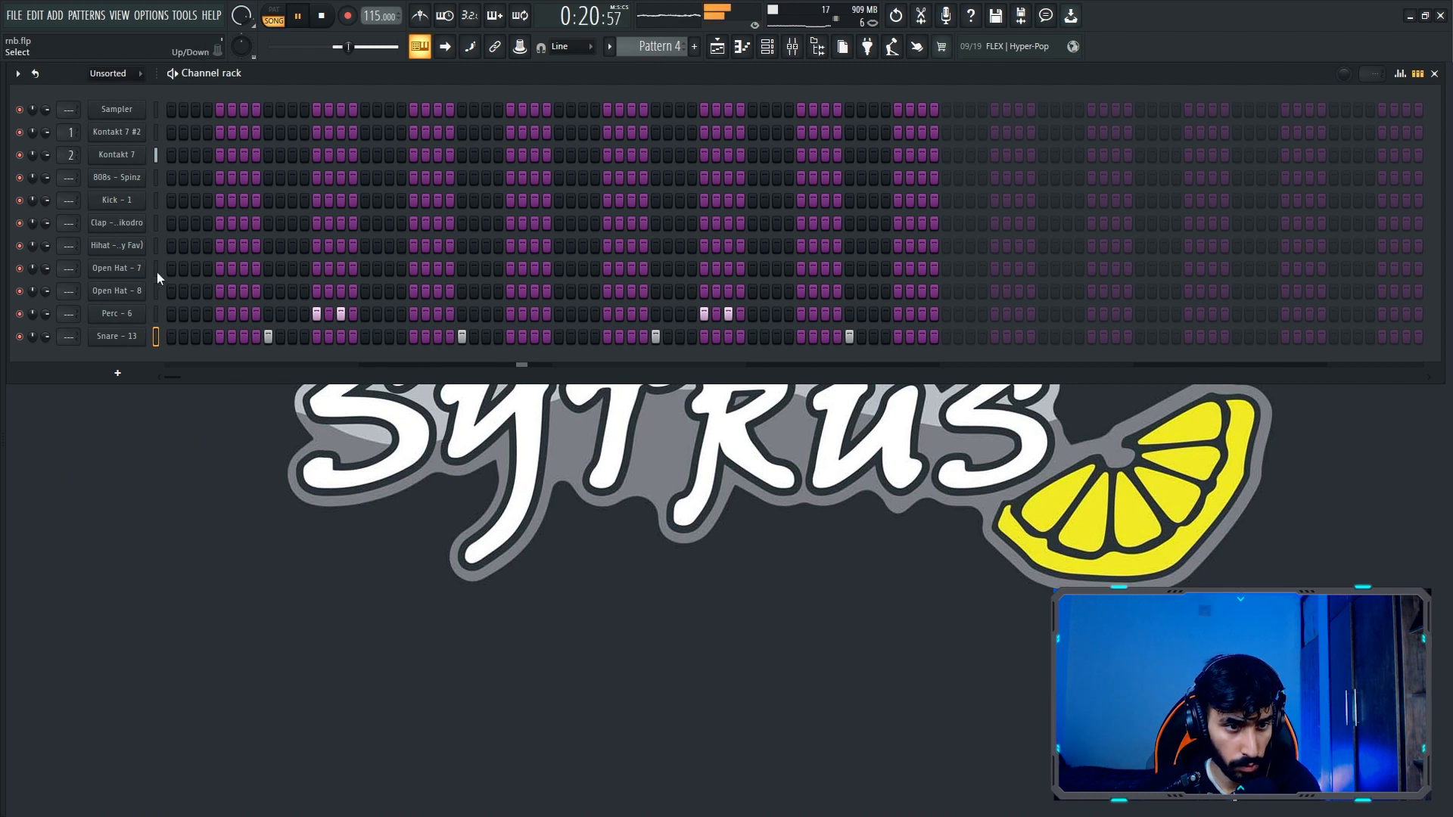
{"action": "left_click", "coordinate": [157, 244]}
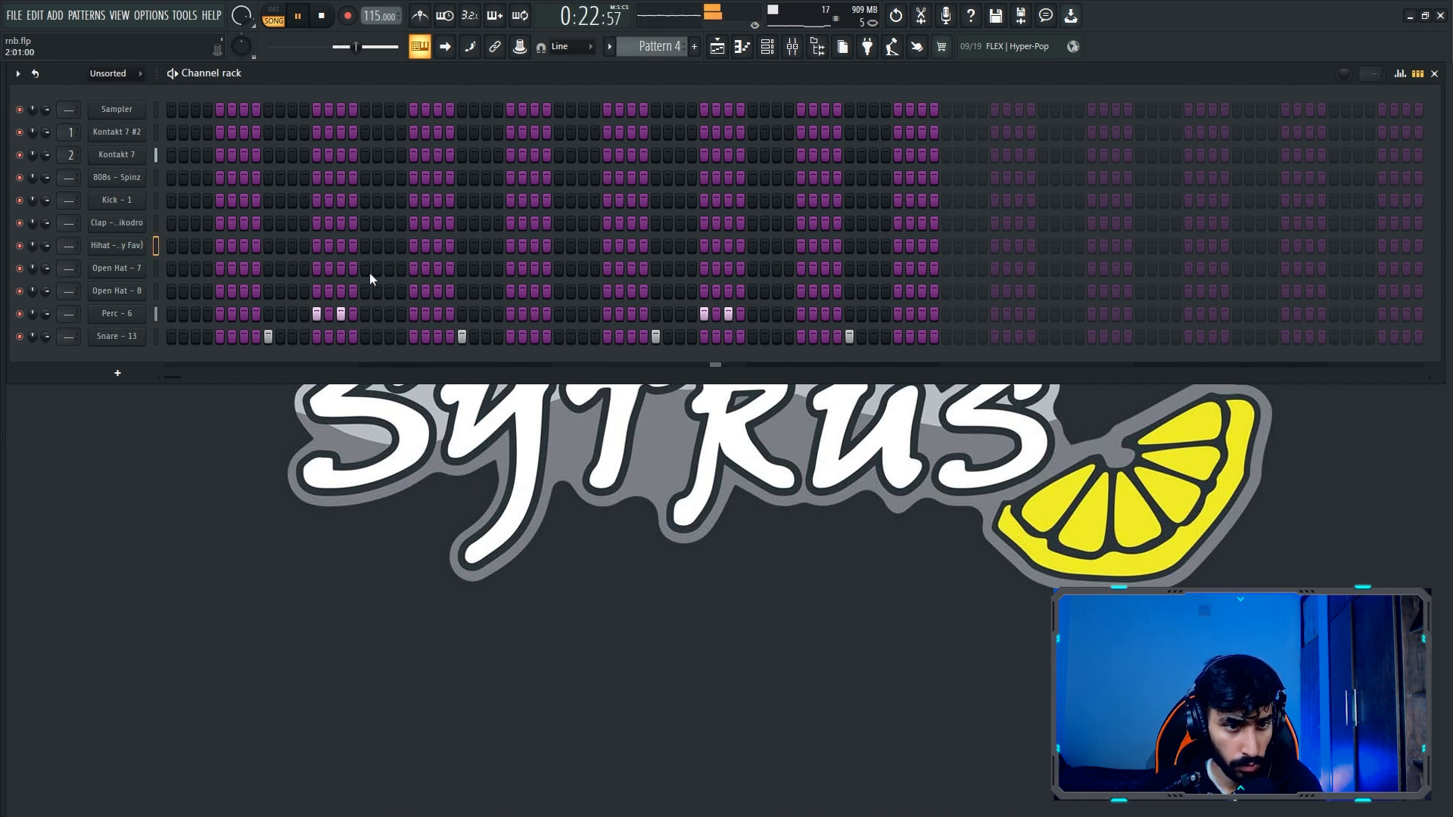
{"action": "right_click", "coordinate": [144, 239]}
{"action": "left_click", "coordinate": [311, 288]}
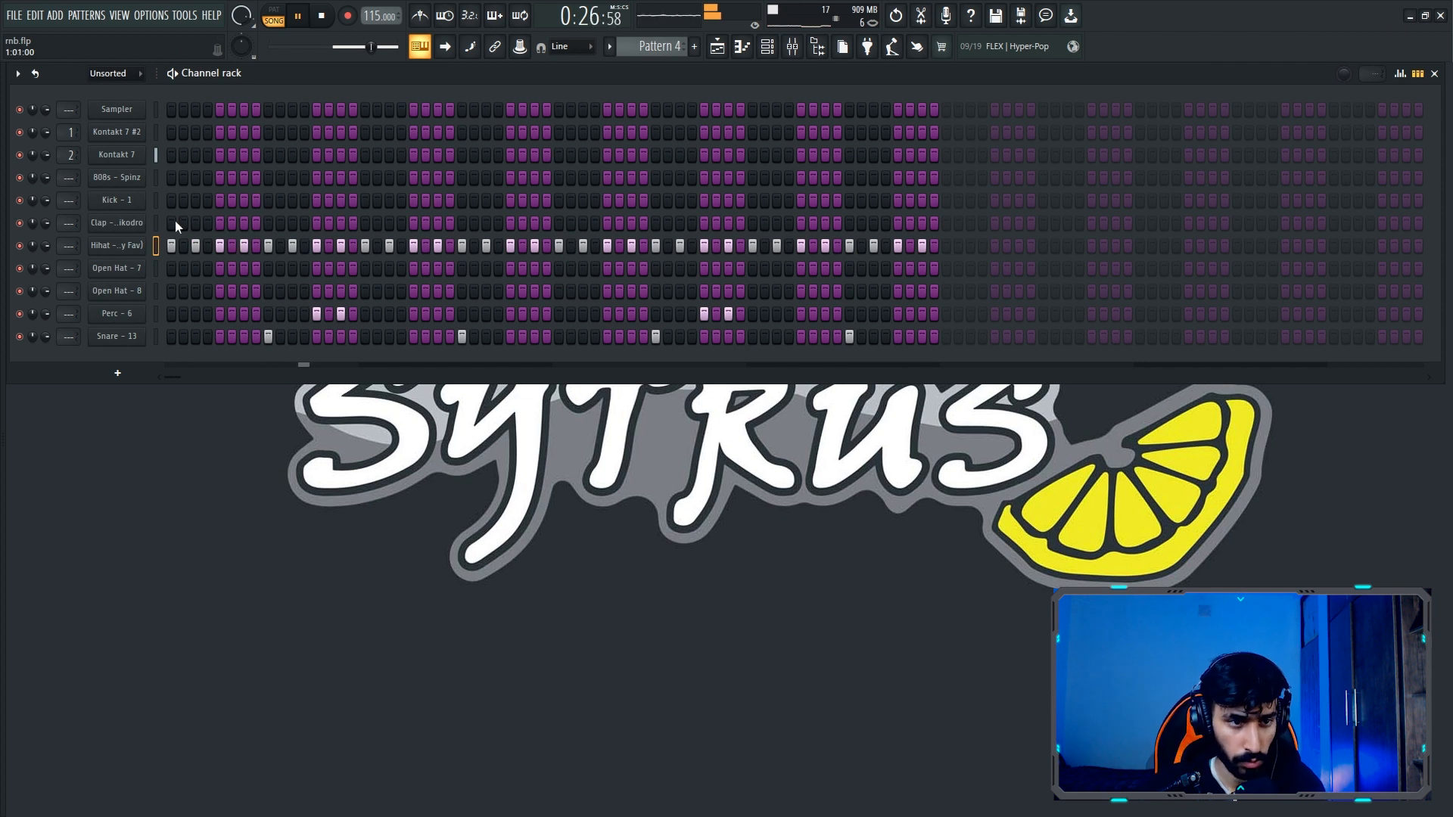
- Program a syncopated Kick - 1 pattern across Pattern 4's four bars, starting with steps 1, 7 and 13 of bar 1
{"action": "left_click", "coordinate": [171, 201]}
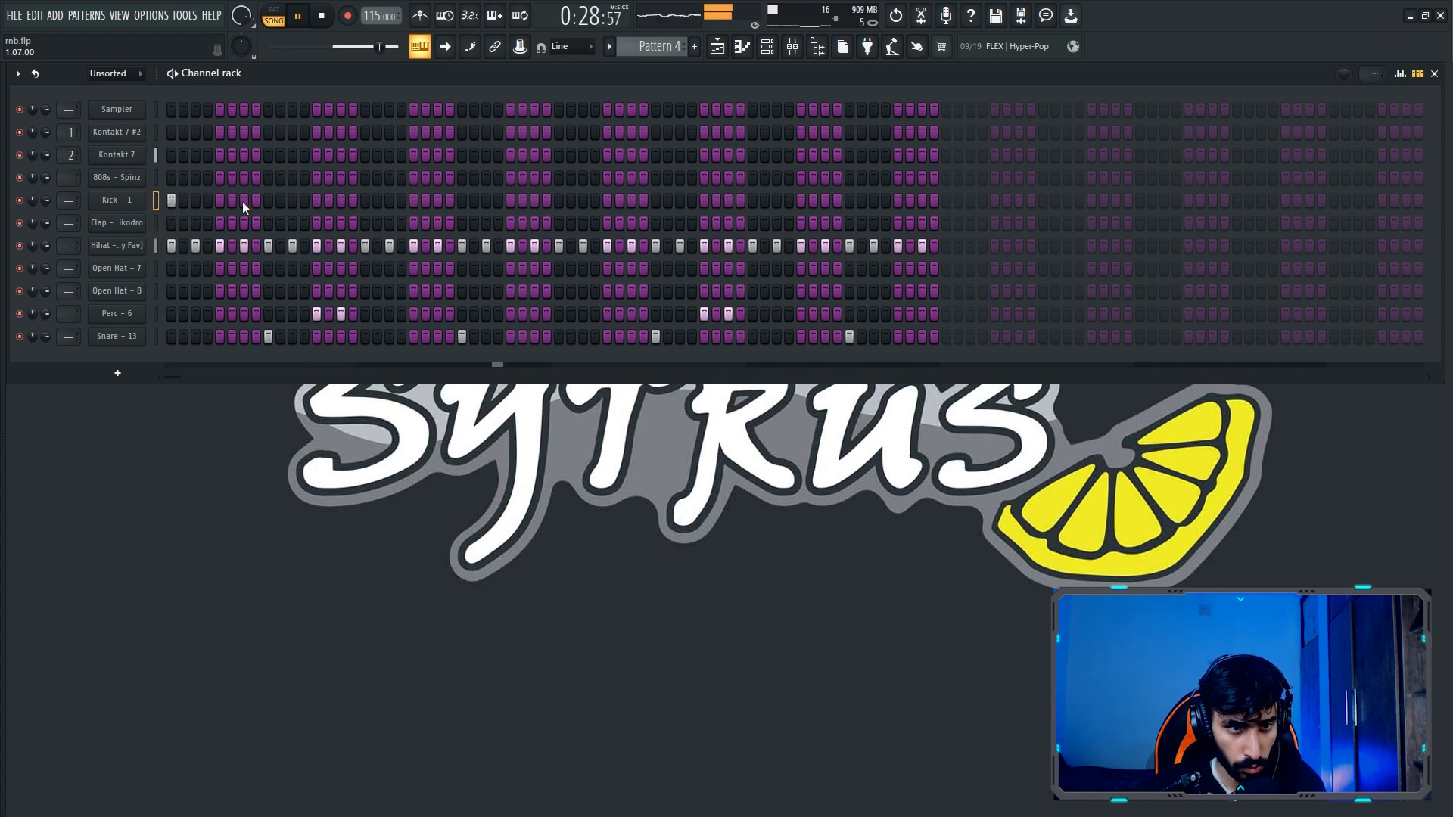
{"action": "left_click", "coordinate": [314, 201]}
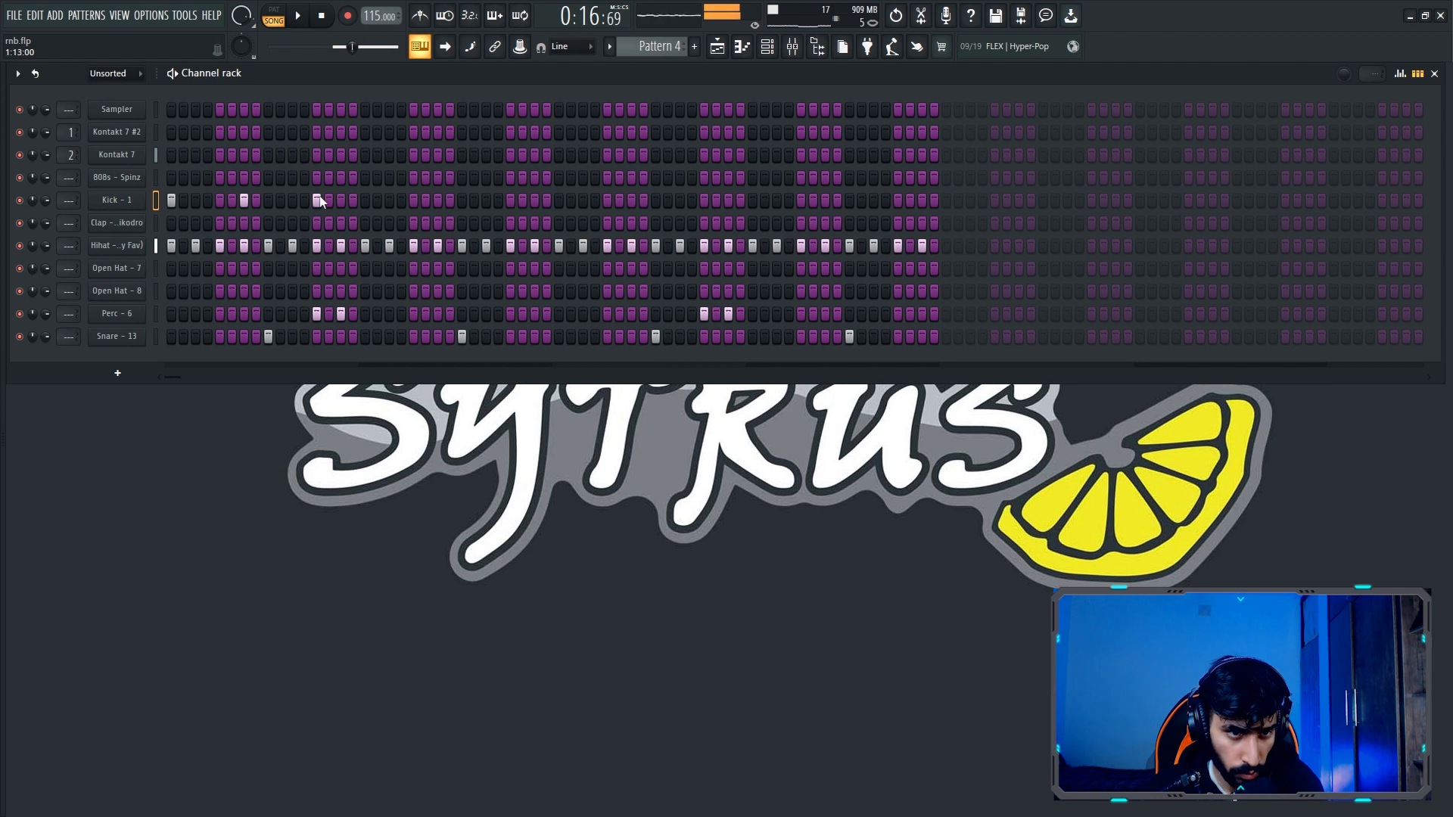
{"action": "left_click", "coordinate": [436, 200]}
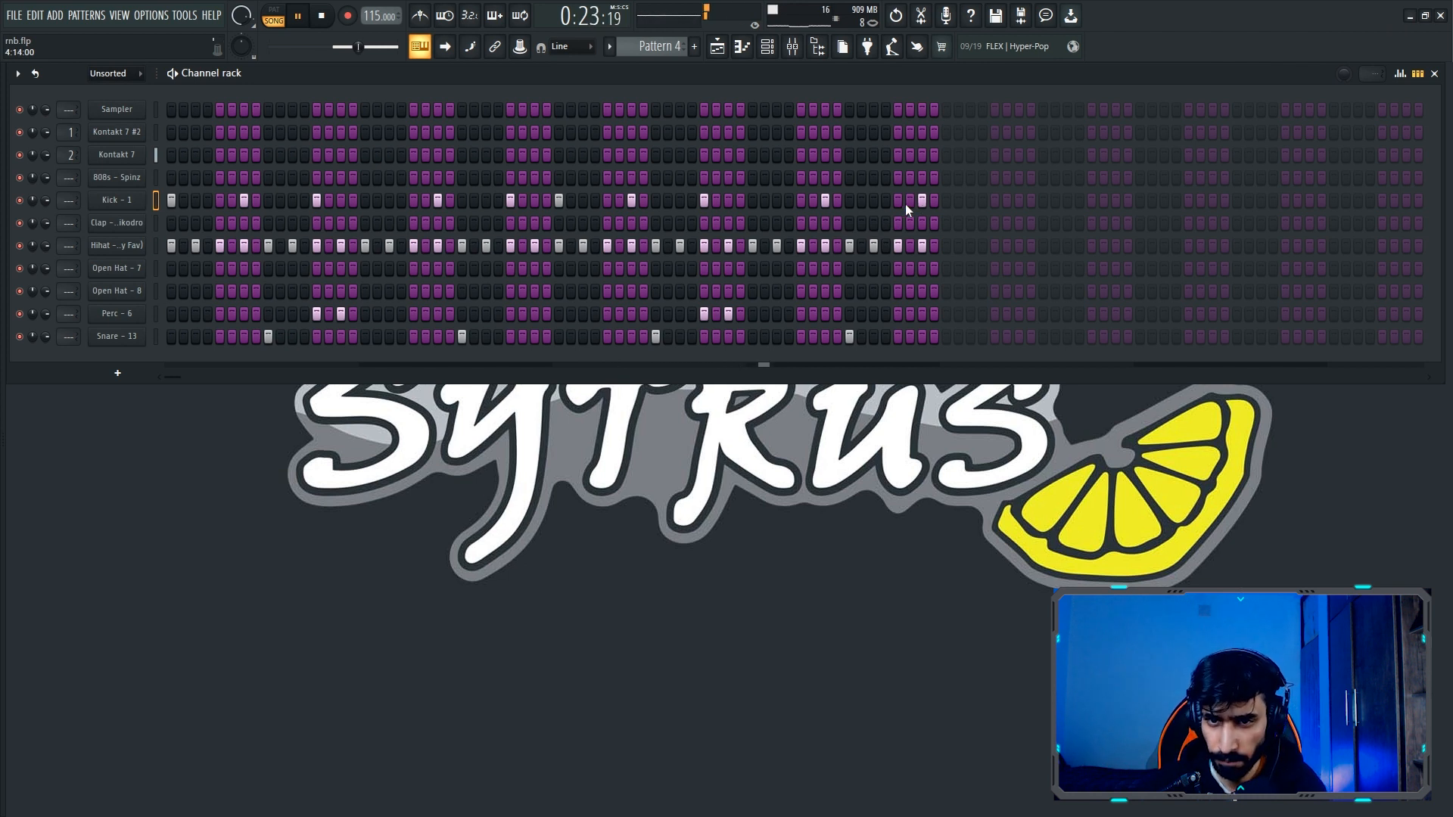
- Lower the velocity of the kick on bar 4 step 13 to about 50% in the graph editor
{"action": "left_click", "coordinate": [1400, 73]}
{"action": "mouse_move", "coordinate": [899, 303]}
{"action": "left_mouse_down"}
{"action": "mouse_move", "coordinate": [906, 291]}
{"action": "mouse_move", "coordinate": [901, 305]}
{"action": "left_mouse_up"}
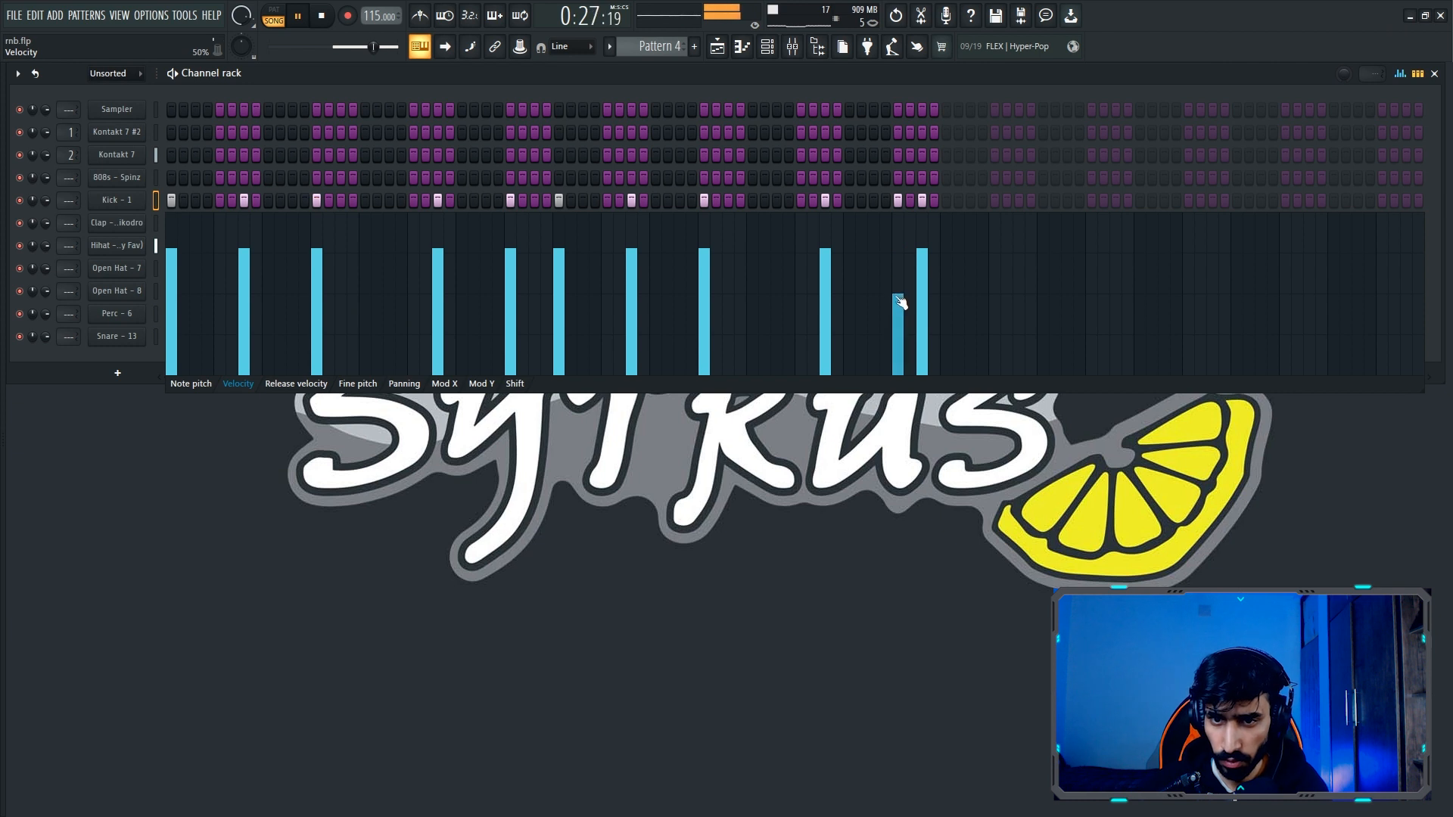
{"action": "left_click", "coordinate": [1401, 73]}
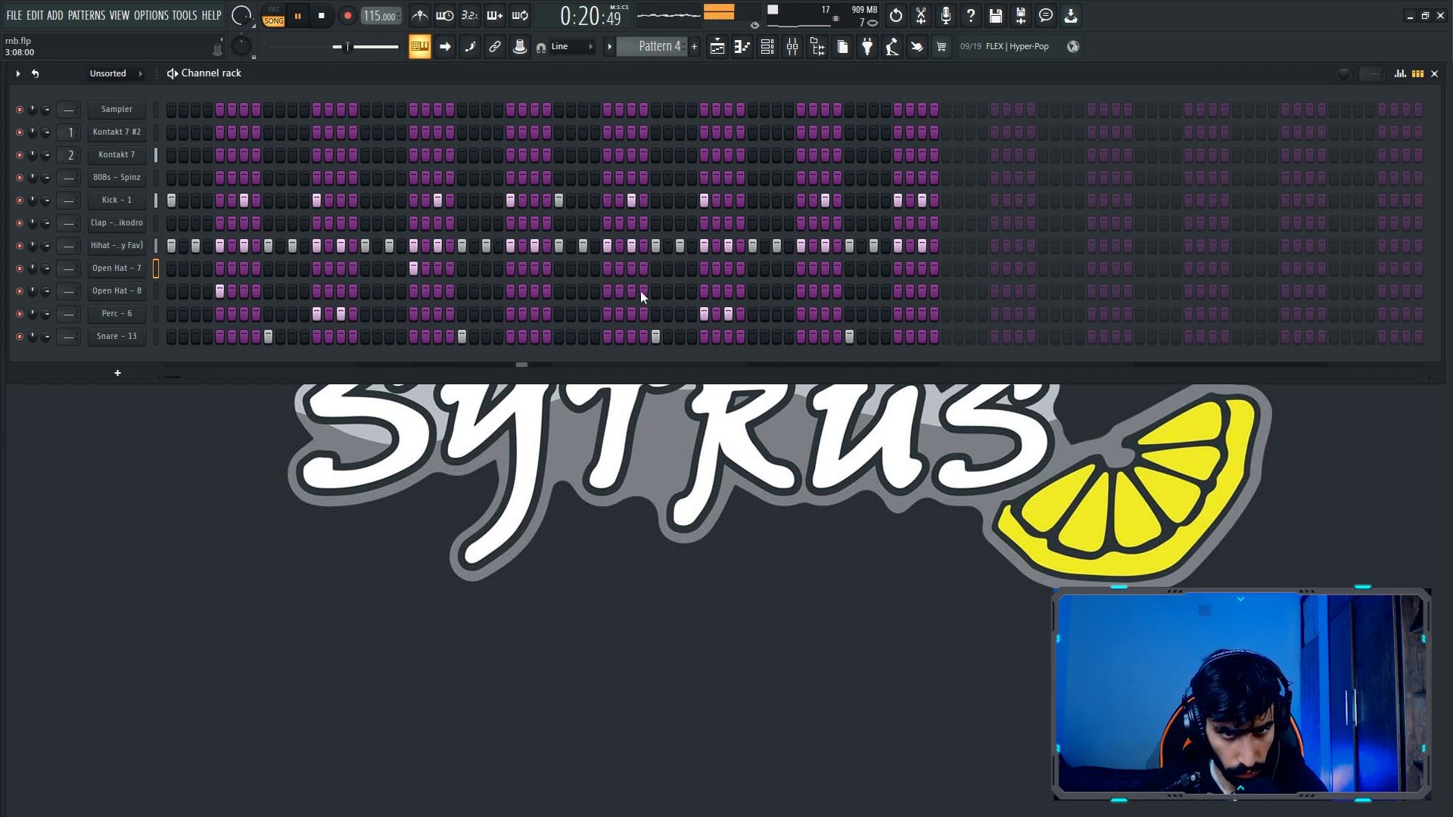
- Add an Open Hat - 8 hit on bar 3 step 5 and an Open Hat - 7 hit on bar 4 step 5
{"action": "left_click", "coordinate": [608, 291]}
{"action": "left_click", "coordinate": [800, 267]}
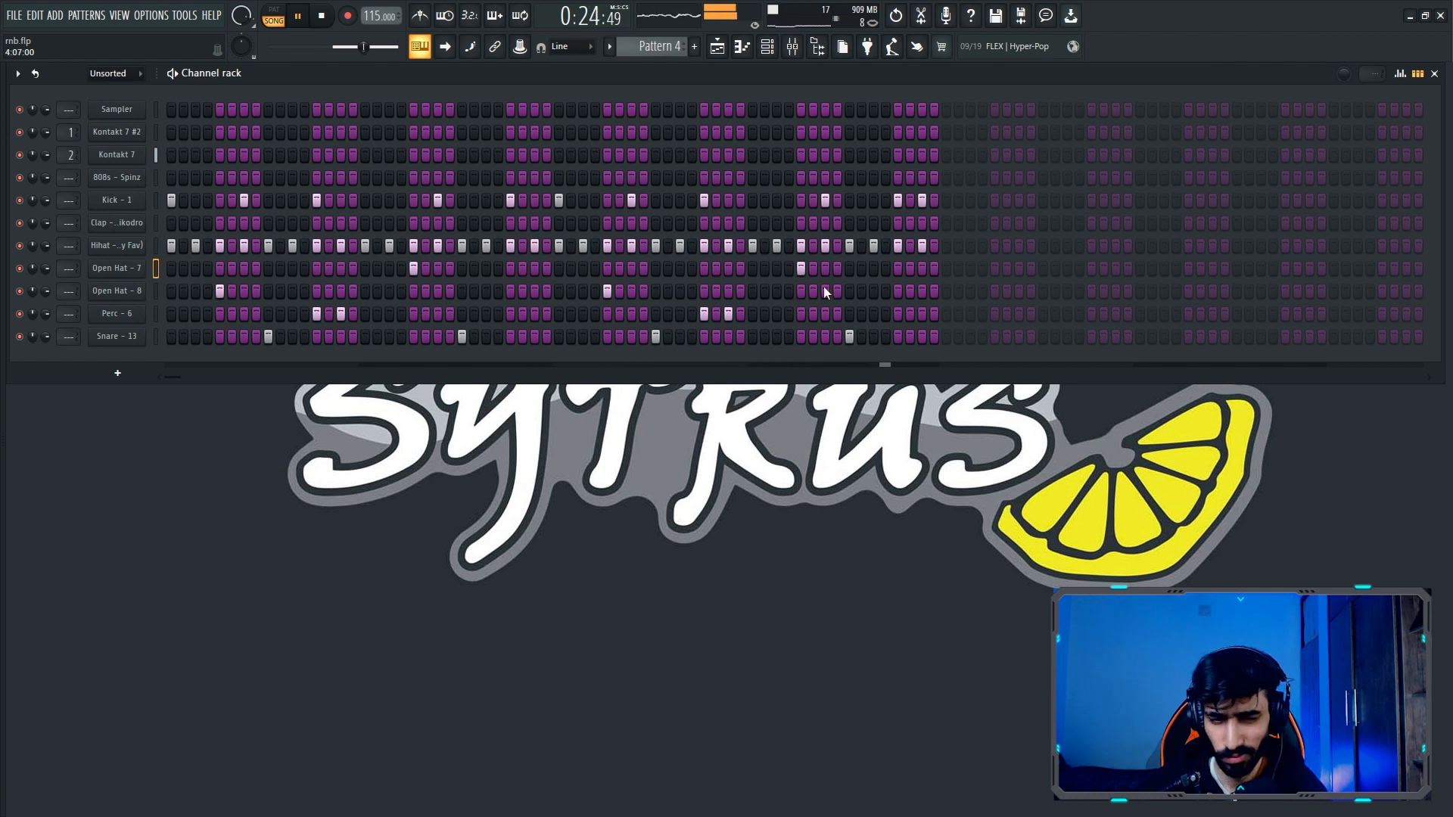
- Copy the Kick - 1 step pattern onto the 808s - Spinz channel
{"action": "left_click", "coordinate": [156, 200]}
{"action": "key", "text": "ctrl+c"}
{"action": "left_click", "coordinate": [156, 177]}
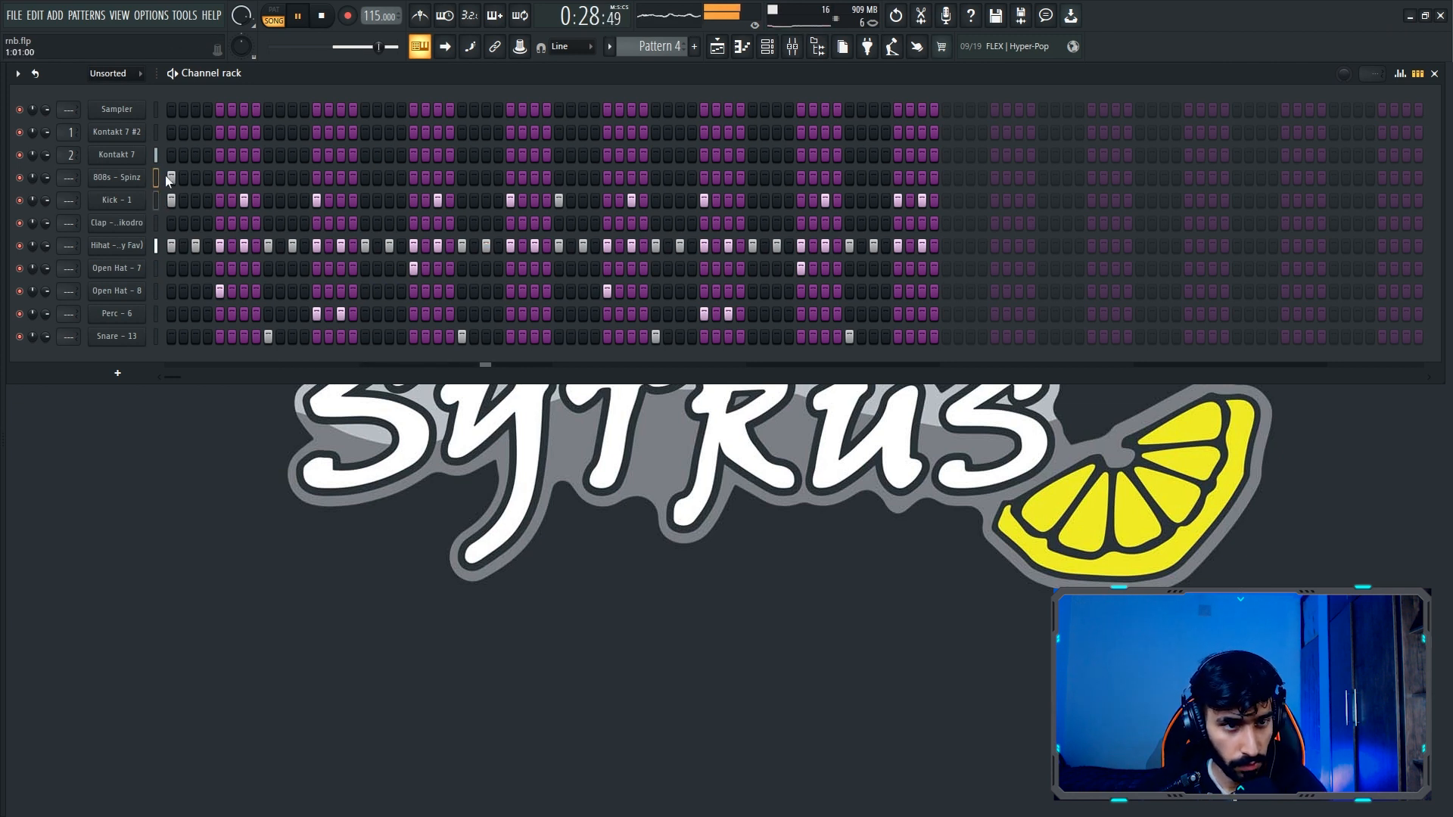
{"action": "key", "text": "ctrl+v"}
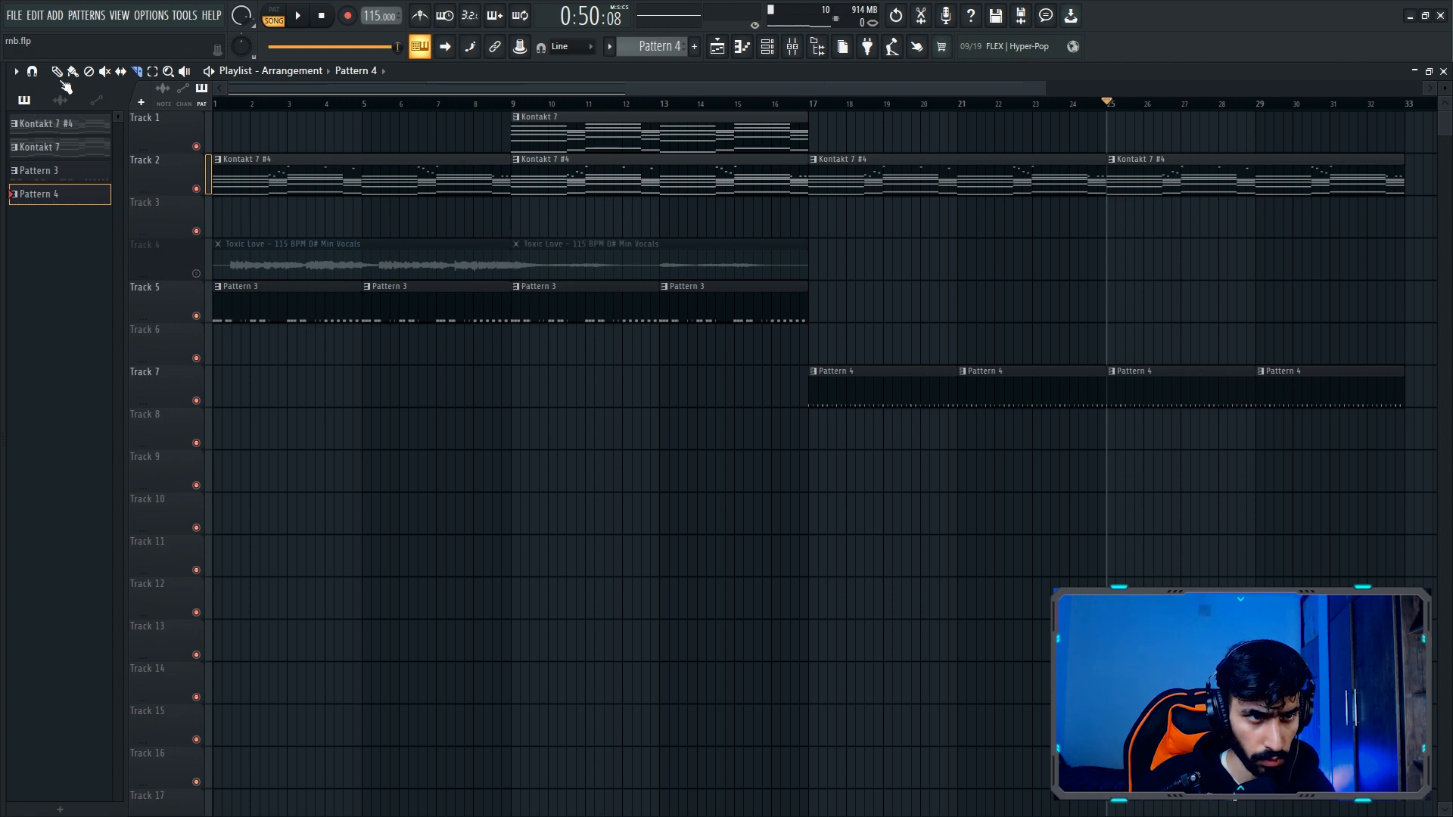
- Place the second half of the Toxic Love vocal at bar 17 on Track 6 and play from there
{"action": "left_click", "coordinate": [528, 262]}
{"action": "left_click", "coordinate": [852, 351]}
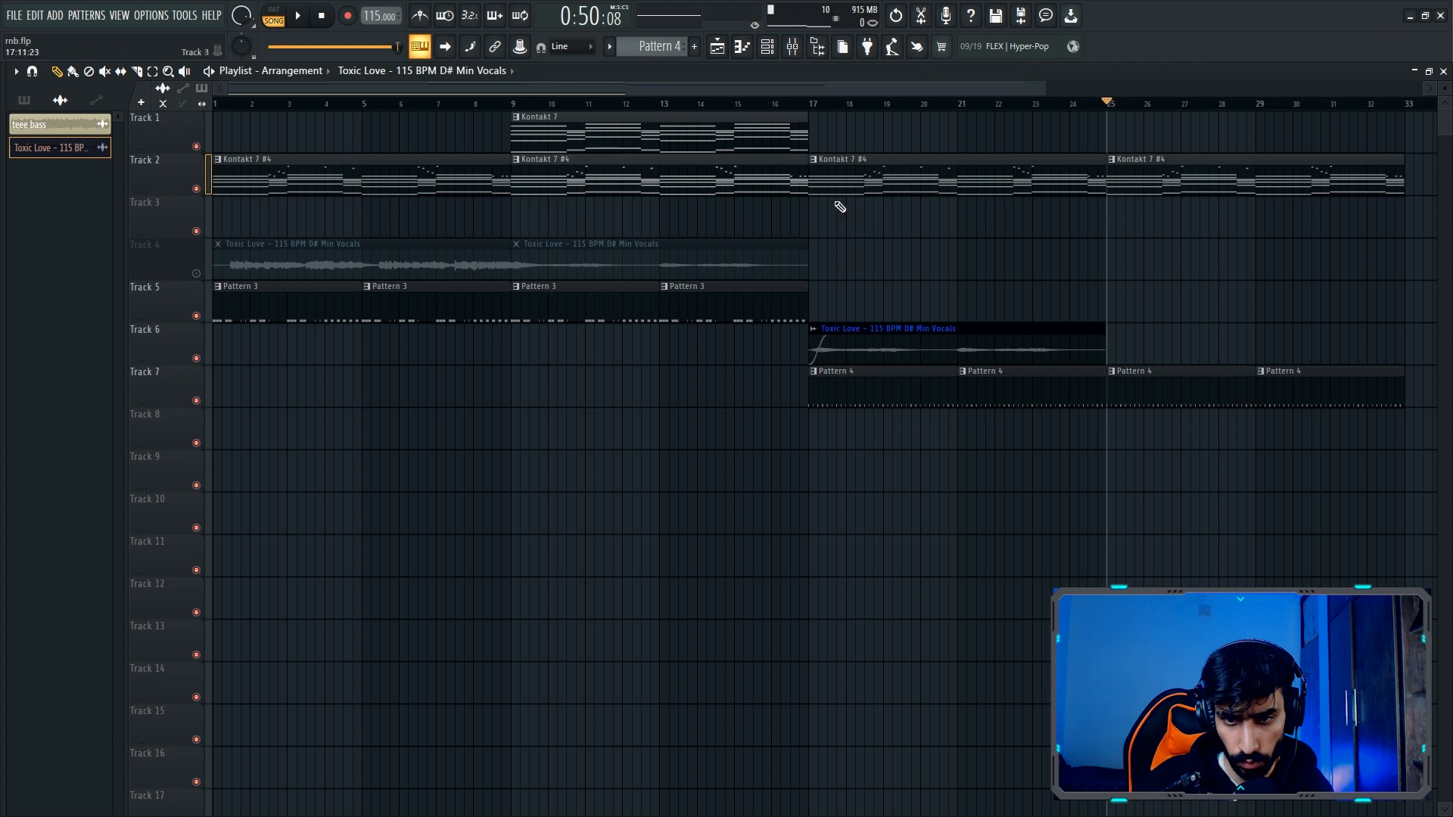
{"action": "left_click", "coordinate": [818, 106]}
{"action": "key", "text": "space"}
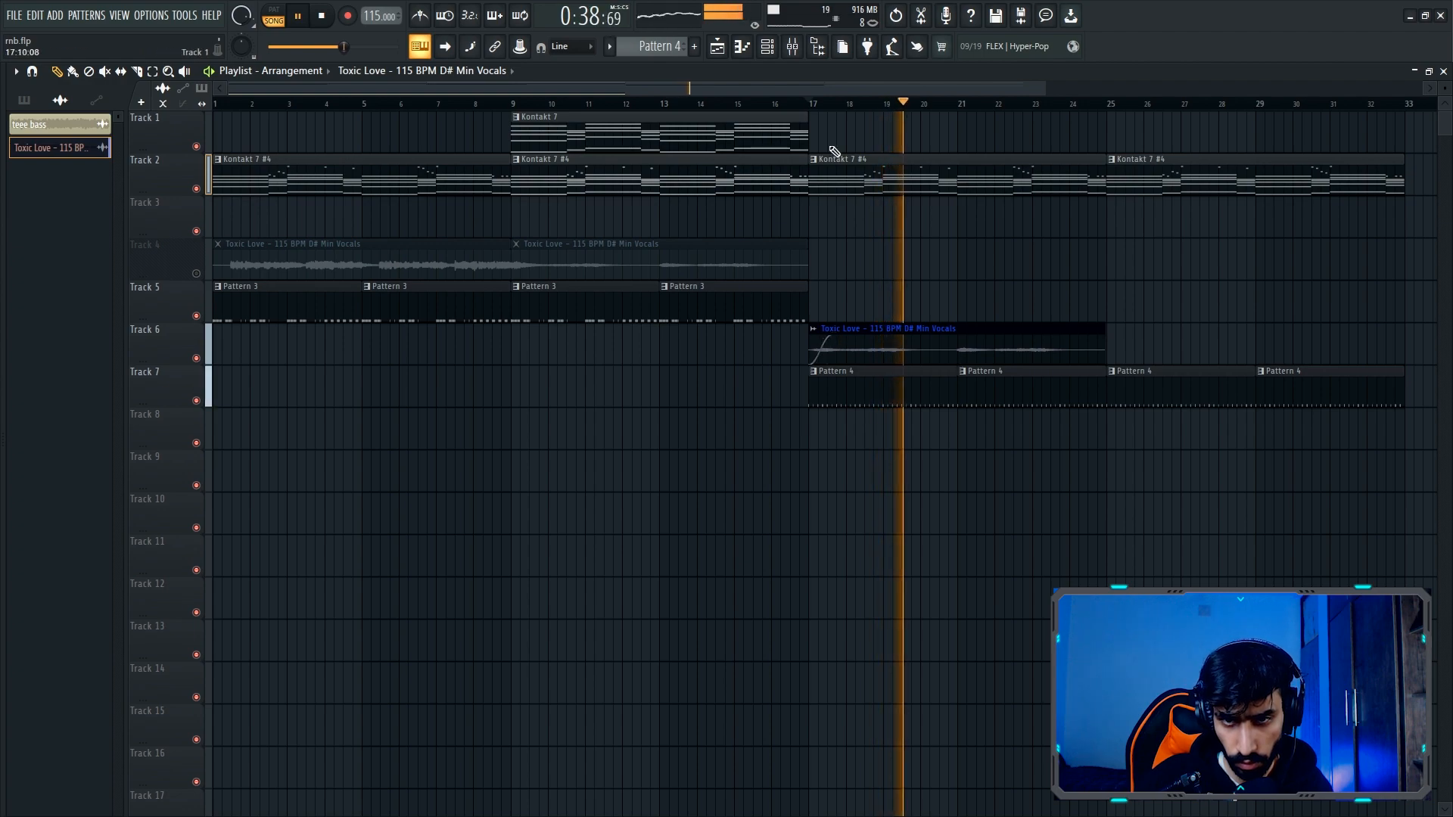
{"action": "left_click", "coordinate": [816, 106]}
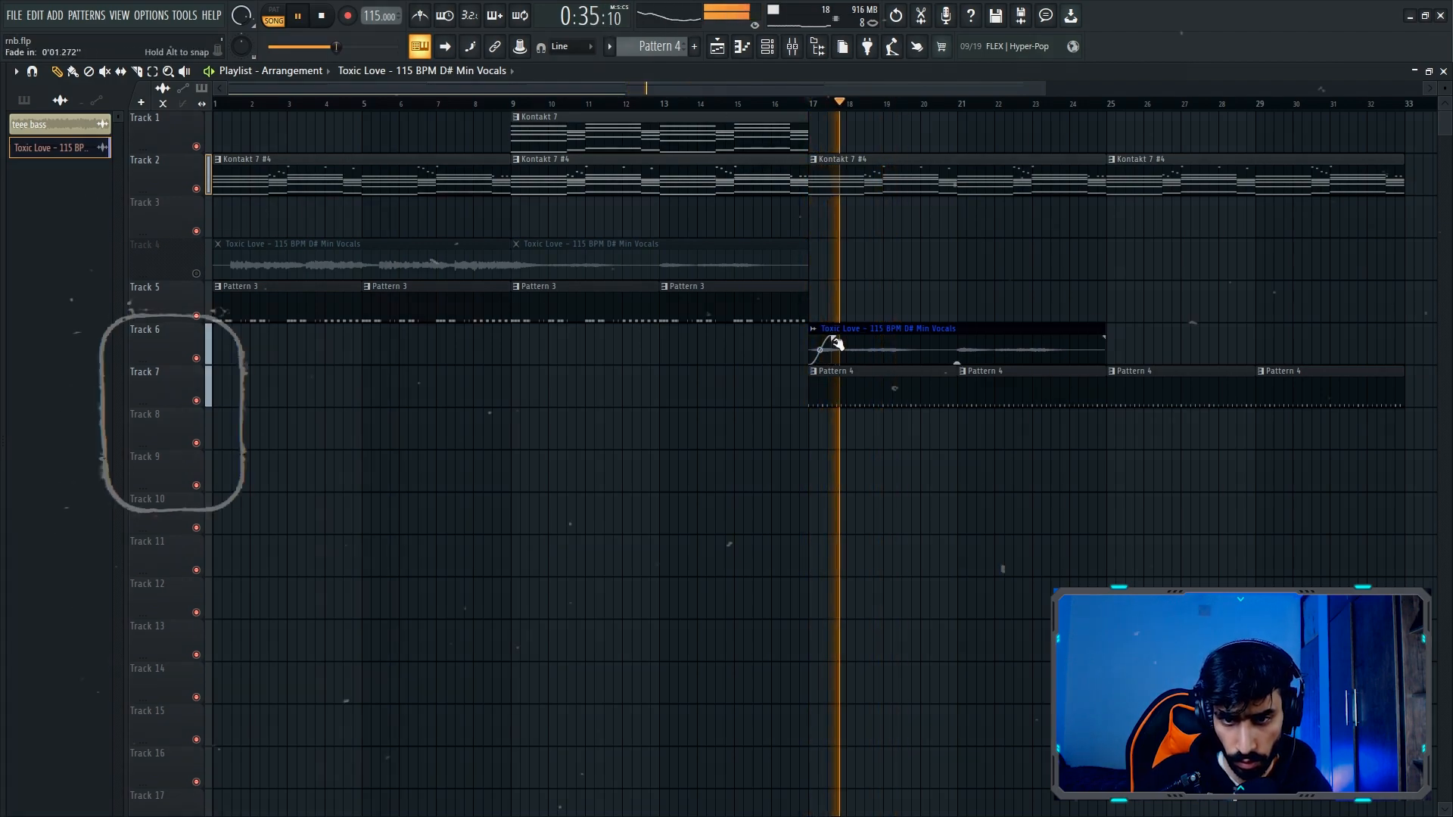
- Adjust the fade-in of the Track 6 vocal clip, audition it, and repeat the clip at bar 25
{"action": "left_click_drag", "start_coordinate": [831, 341], "coordinate": [837, 337]}
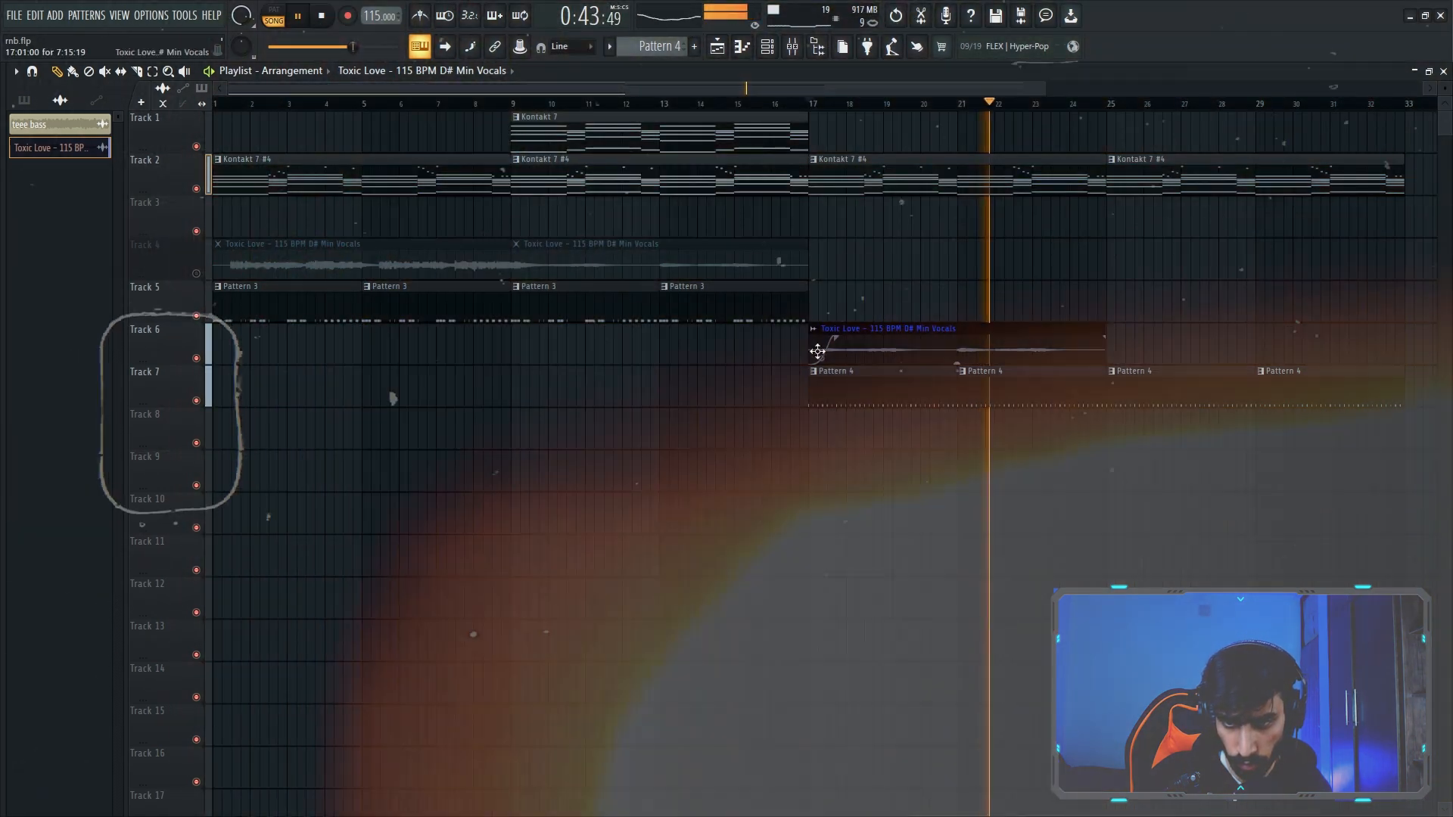
{"action": "left_click_drag", "start_coordinate": [818, 347], "coordinate": [831, 343]}
{"action": "key", "text": "space"}
{"action": "key", "text": "space"}
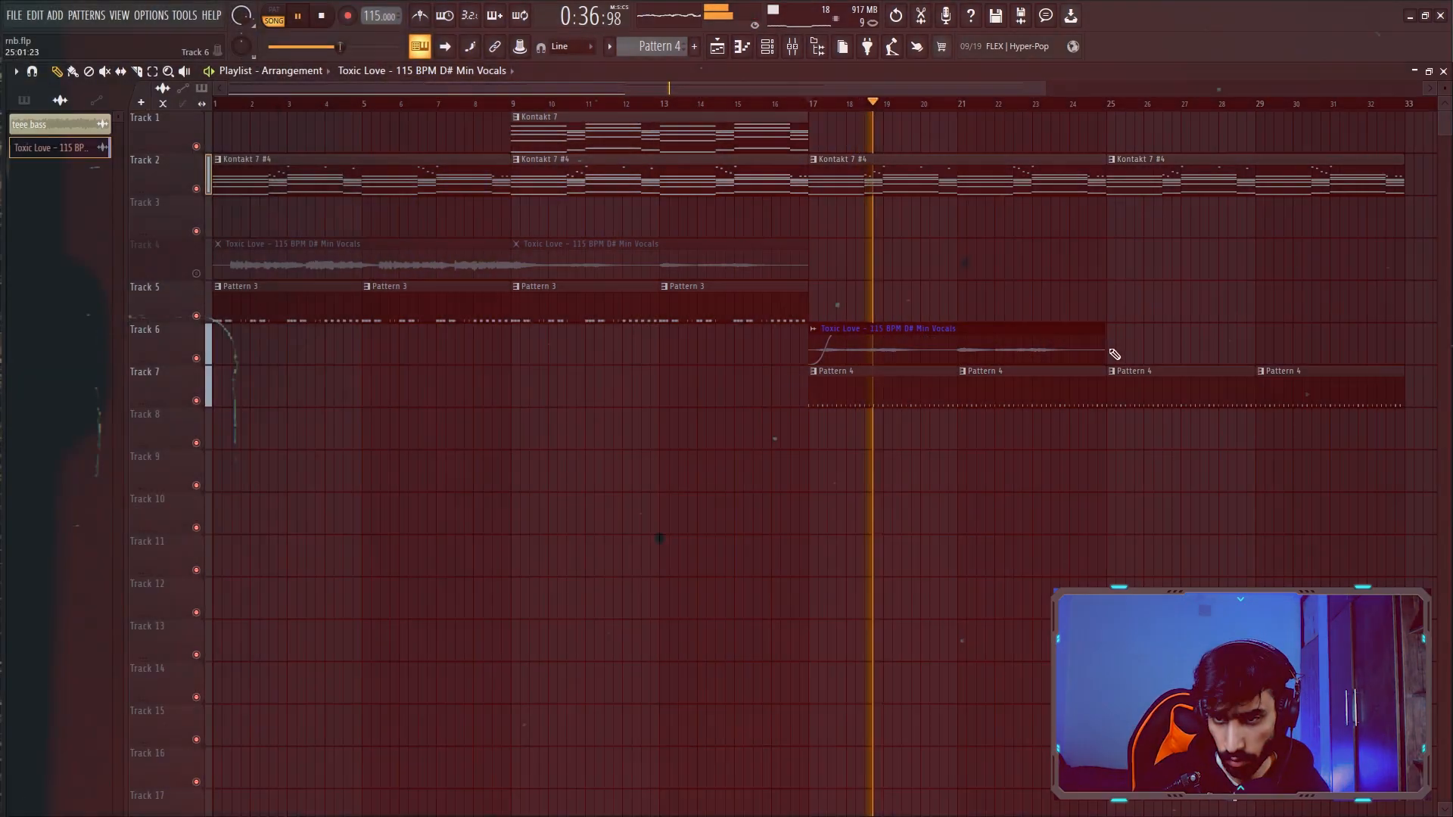
{"action": "left_click", "coordinate": [1152, 341]}
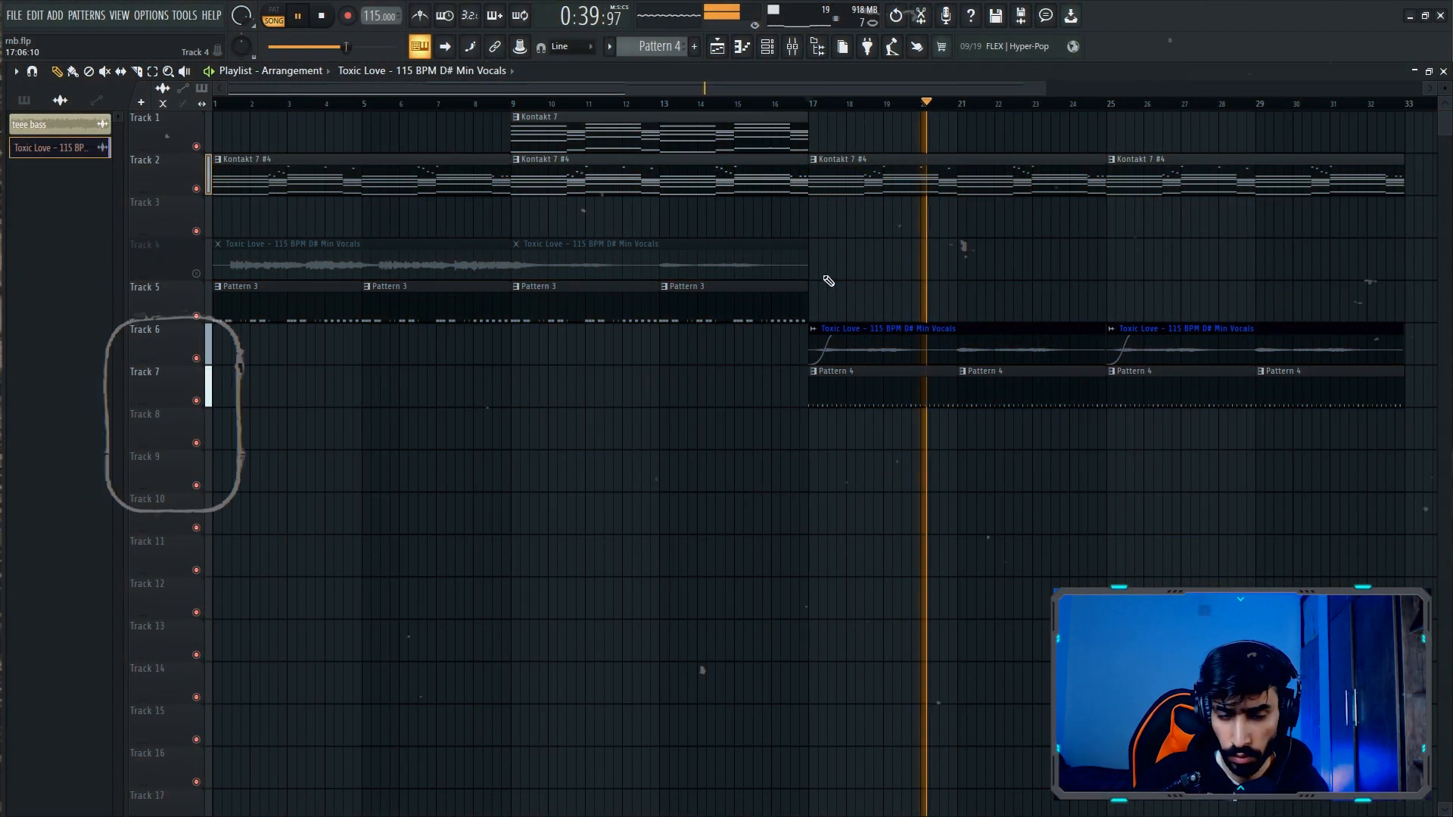
- Unmute the vocals on Track 4 and play the arrangement from bar 1
{"action": "key", "text": "space"}
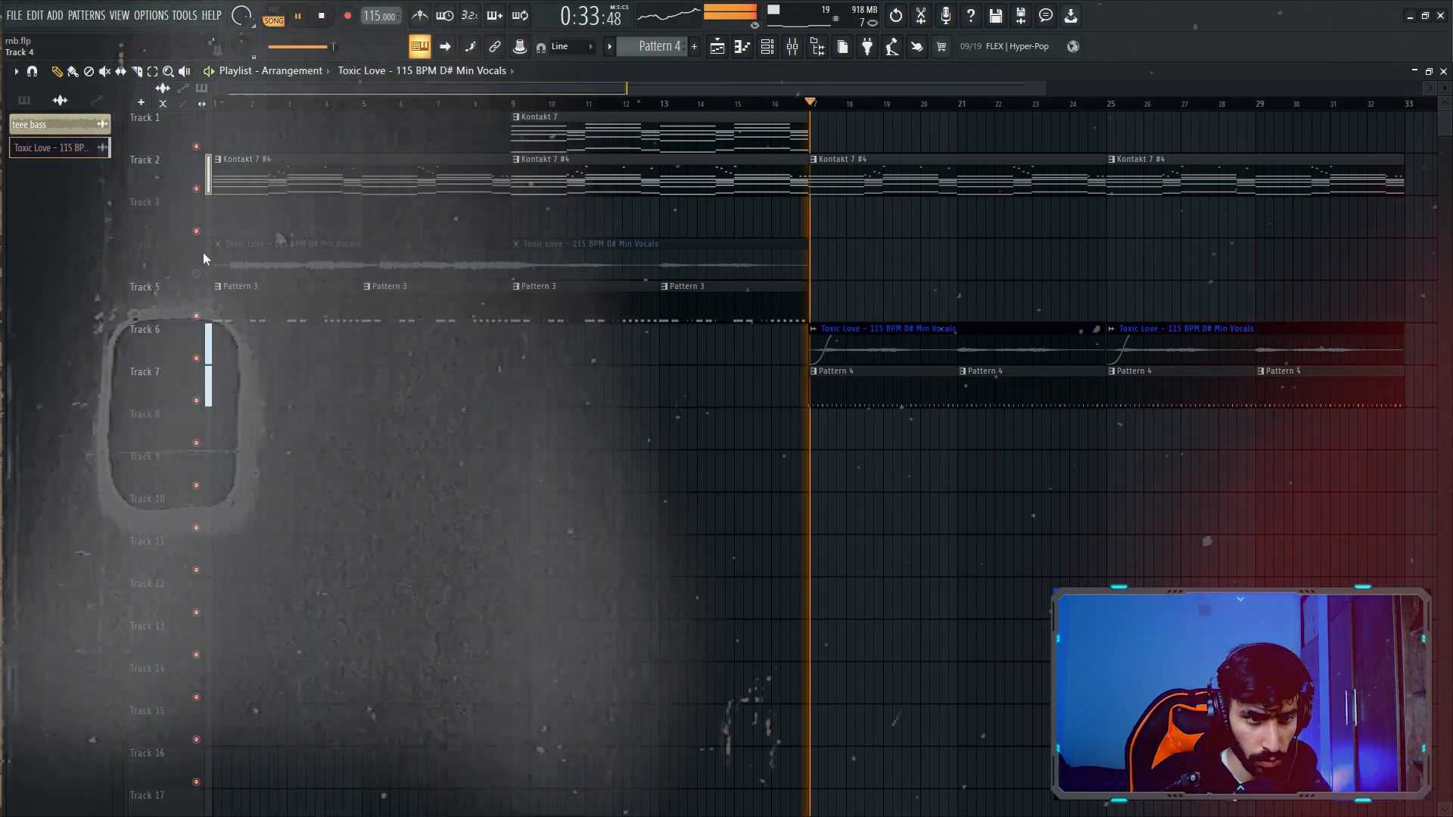
{"action": "left_click", "coordinate": [196, 273]}
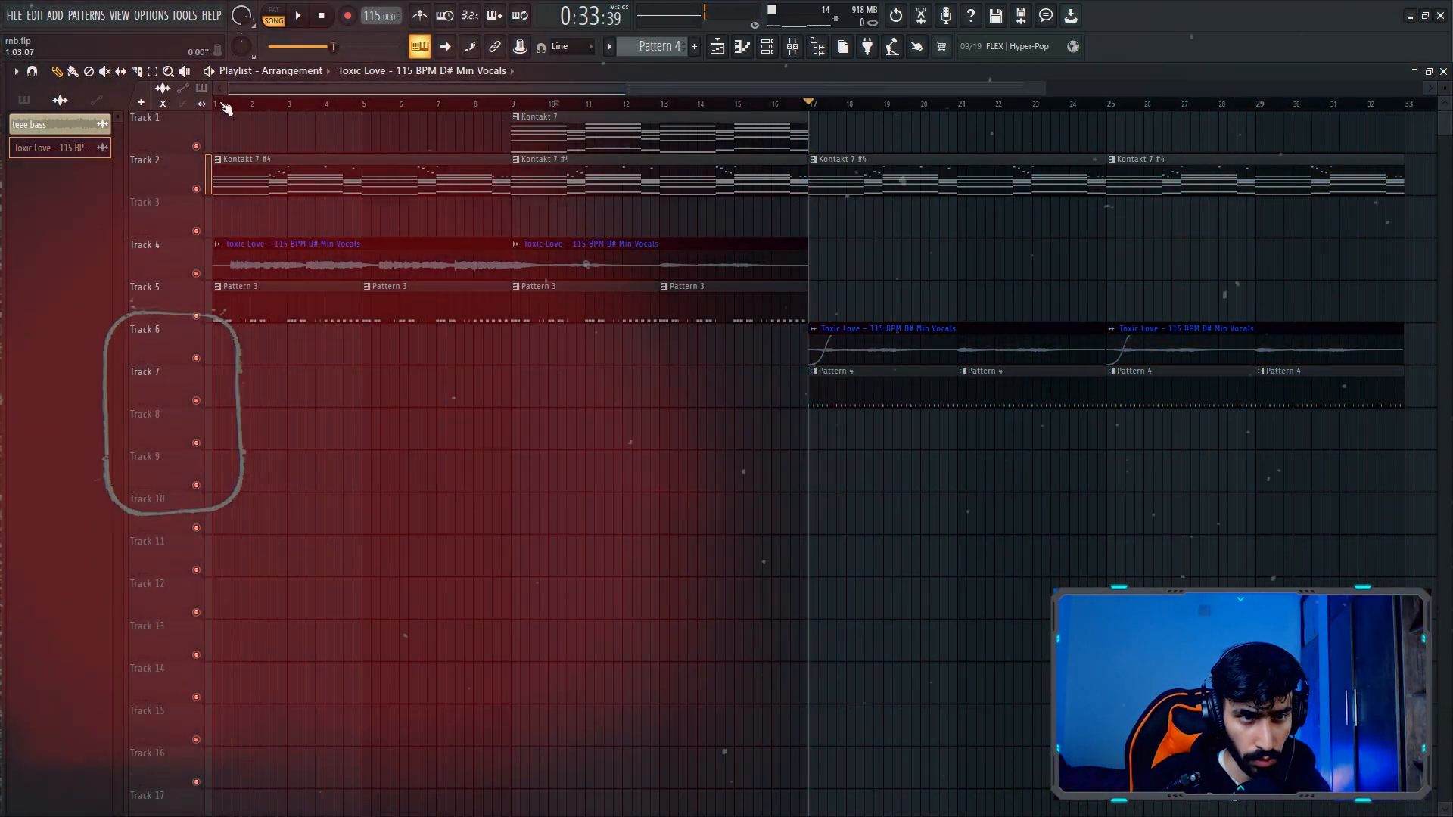
{"action": "left_click", "coordinate": [217, 104]}
{"action": "key", "text": "space"}
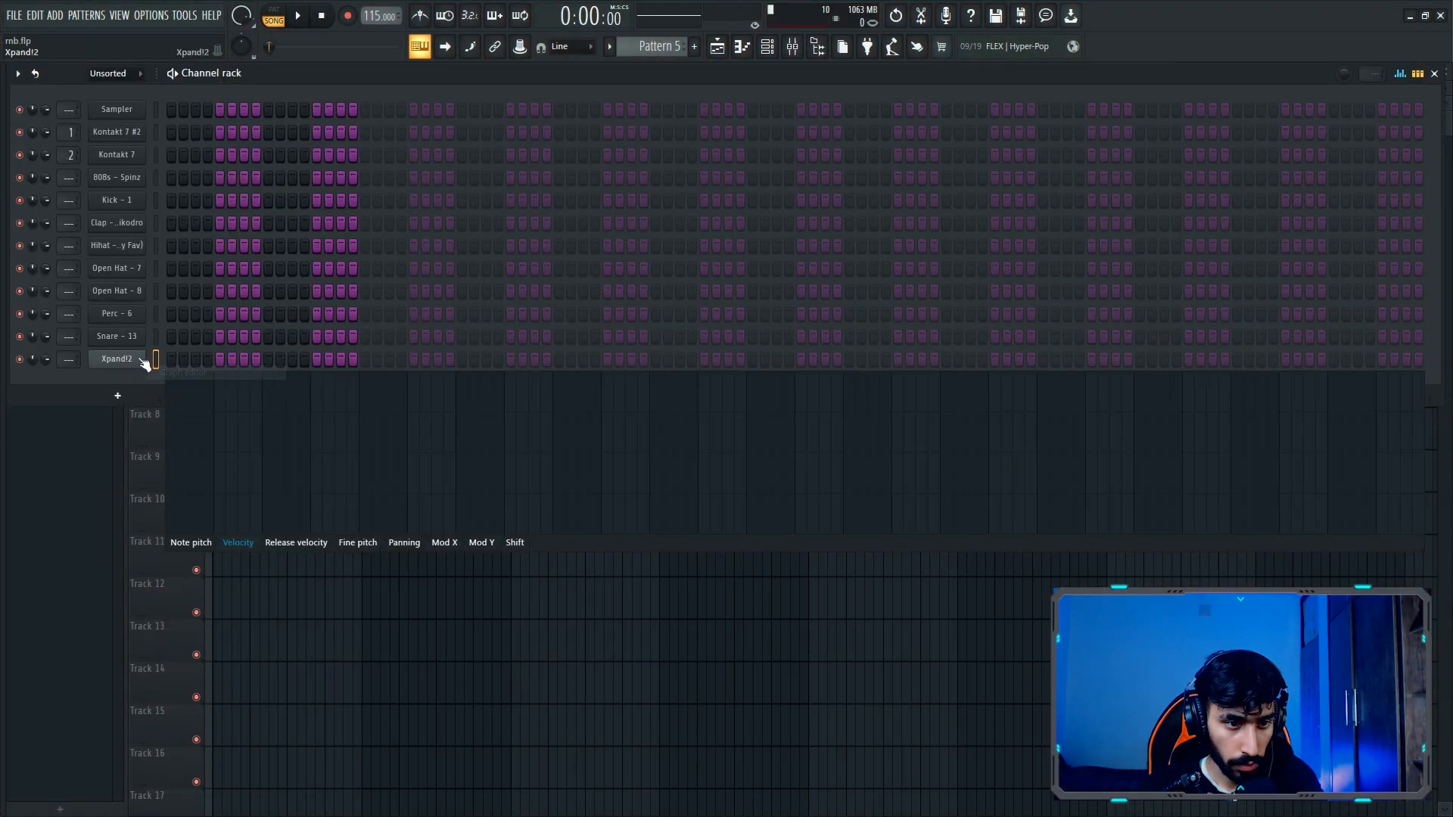
- Open the Xpand!2 piano roll in Pattern 5 and paste the copied notes into it
{"action": "right_click", "coordinate": [144, 355]}
{"action": "left_click", "coordinate": [170, 360]}
{"action": "key", "text": "ctrl+v"}
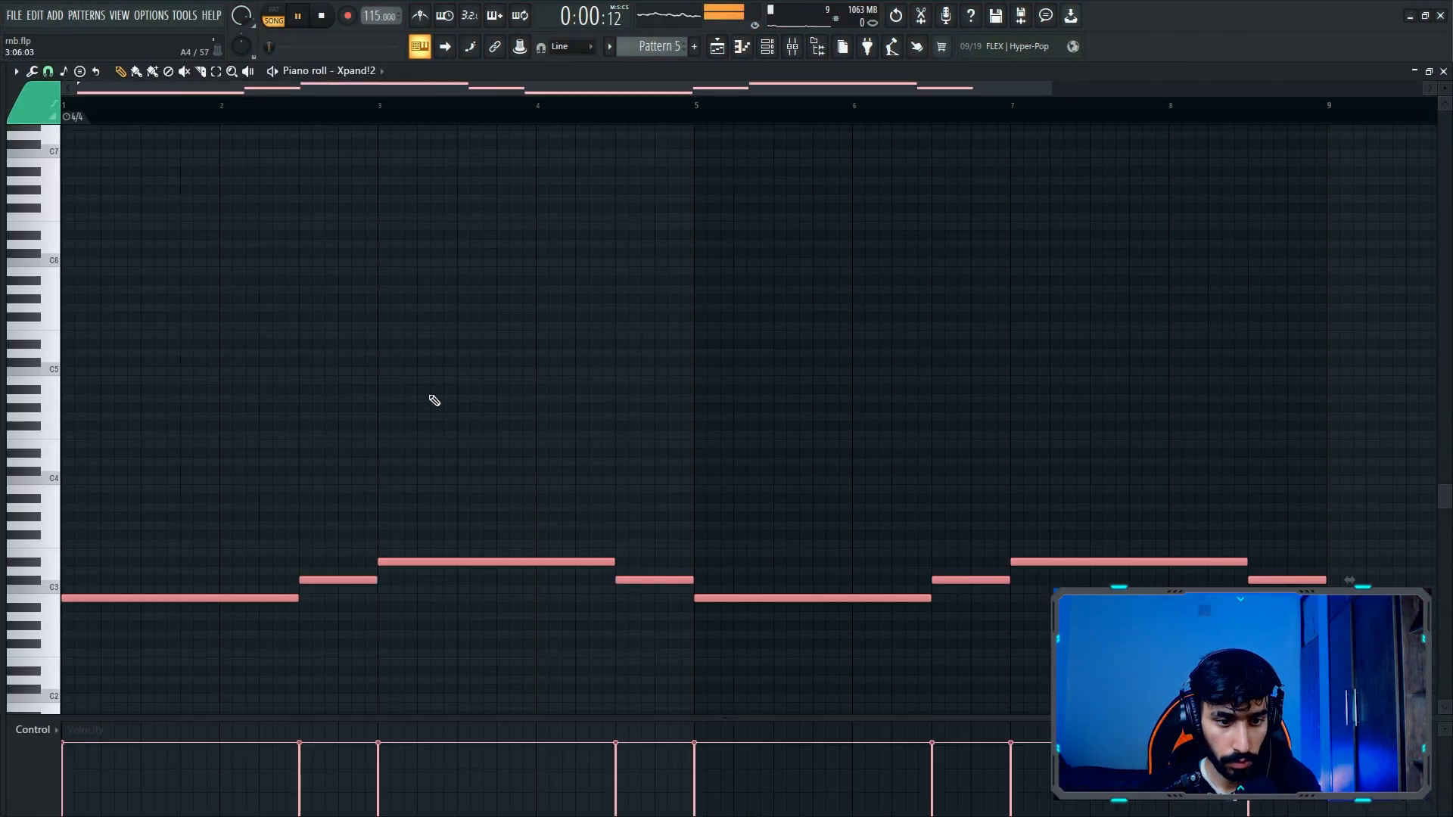
- Place Pattern 5 clips at bars 1 and 9 in the playlist and move both to Track 8
{"action": "key", "text": "F5"}
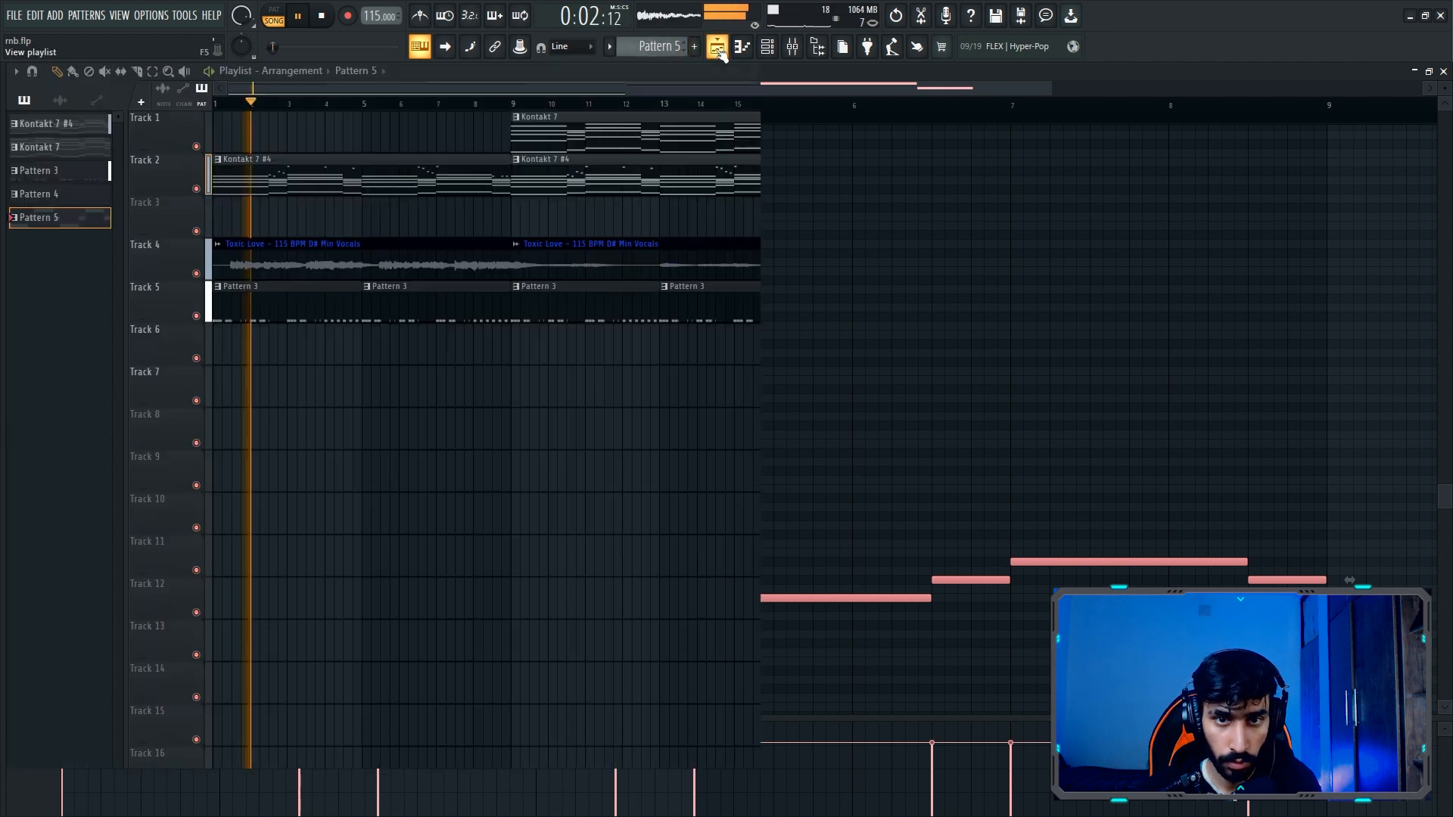
{"action": "left_click", "coordinate": [481, 386]}
{"action": "left_click_drag", "start_coordinate": [481, 386], "coordinate": [253, 380]}
{"action": "left_click", "coordinate": [514, 390]}
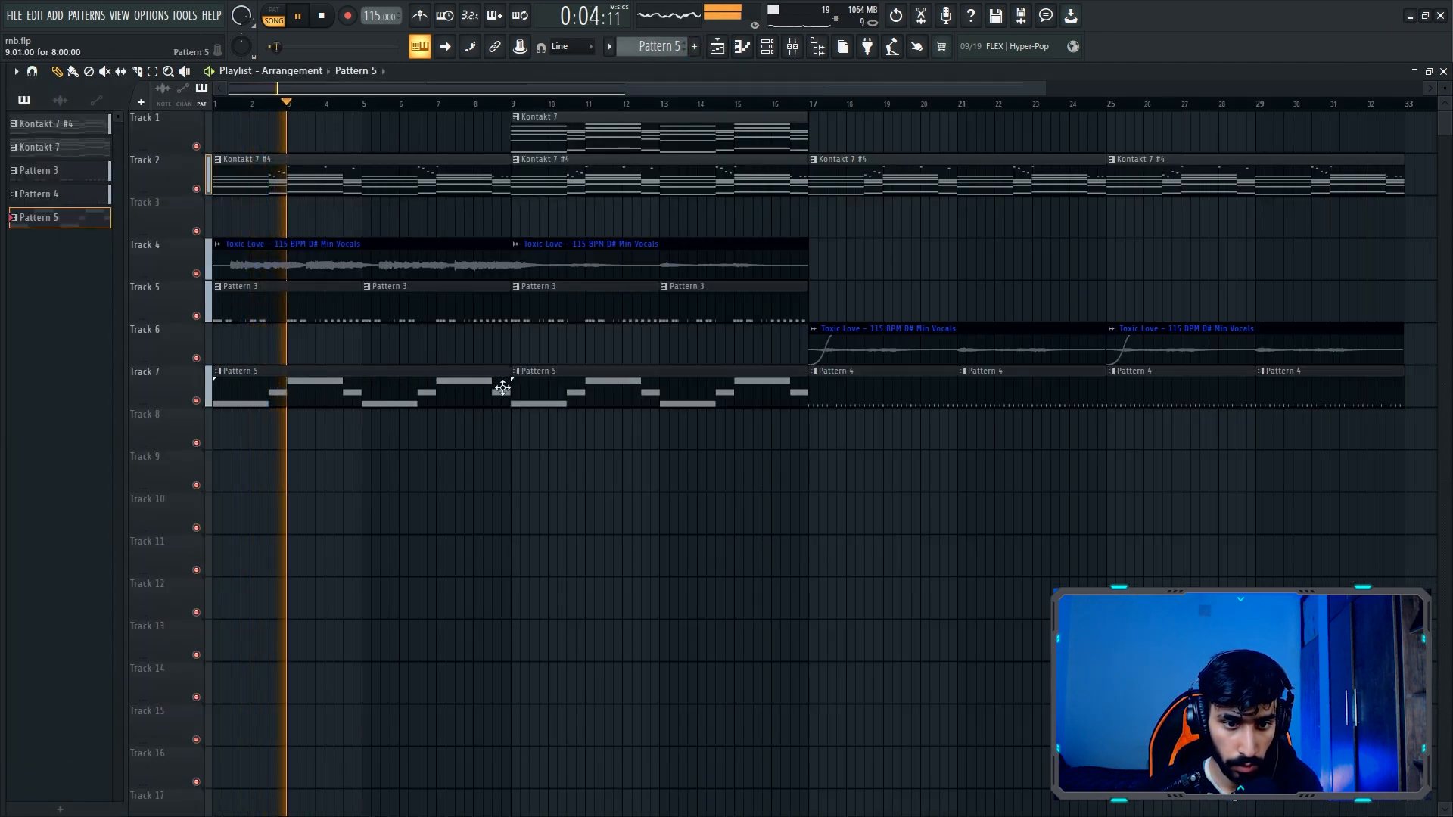
{"action": "left_click_drag", "start_coordinate": [470, 366], "coordinate": [601, 444]}
{"action": "left_click_drag", "start_coordinate": [438, 401], "coordinate": [438, 443]}
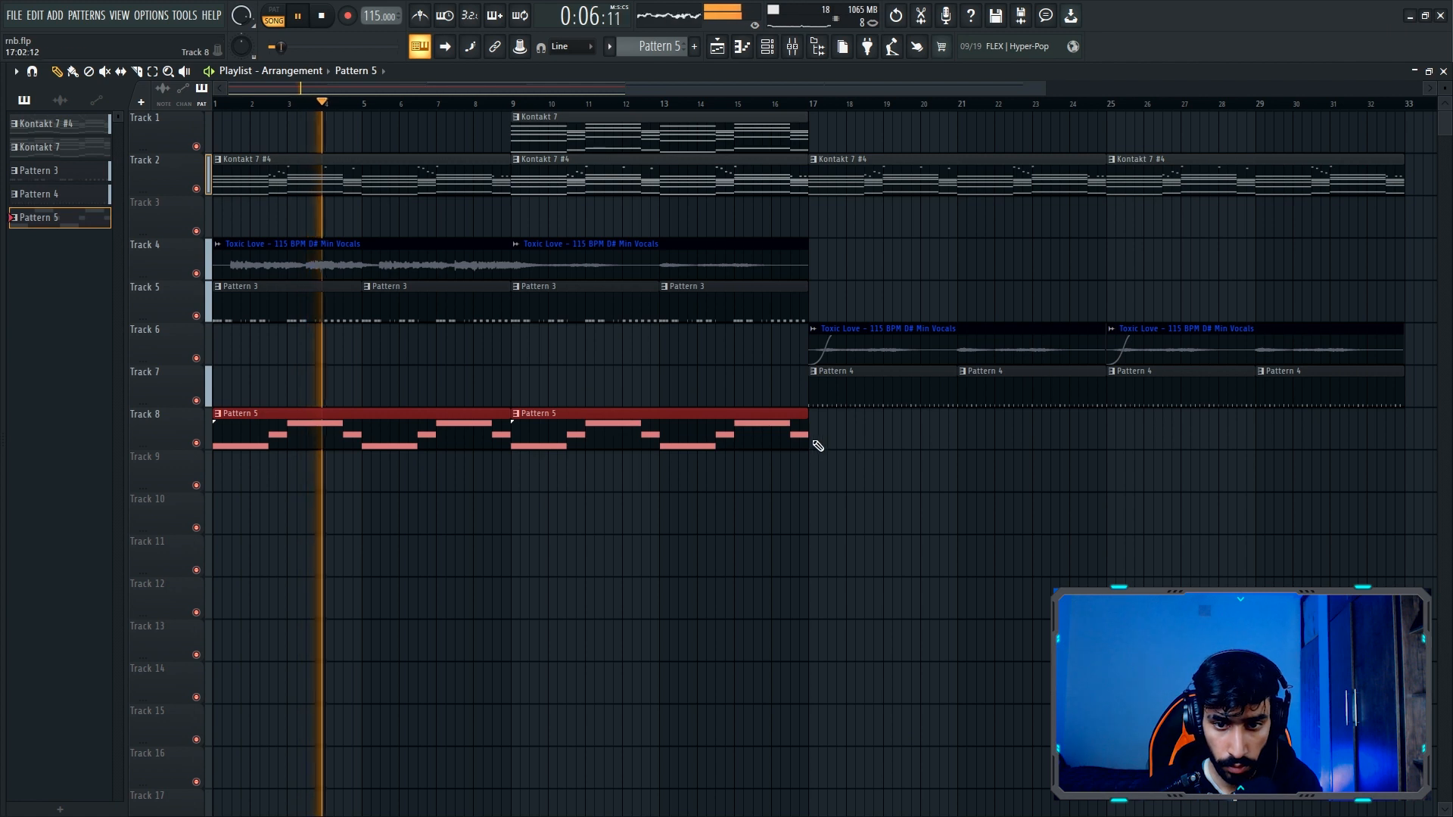
- Try to place Pattern 5 clips at bars 17 and 25 on Track 8, and check the pattern's notes in the Xpand!2 piano roll
{"action": "left_click", "coordinate": [814, 442]}
{"action": "left_click", "coordinate": [1120, 443]}
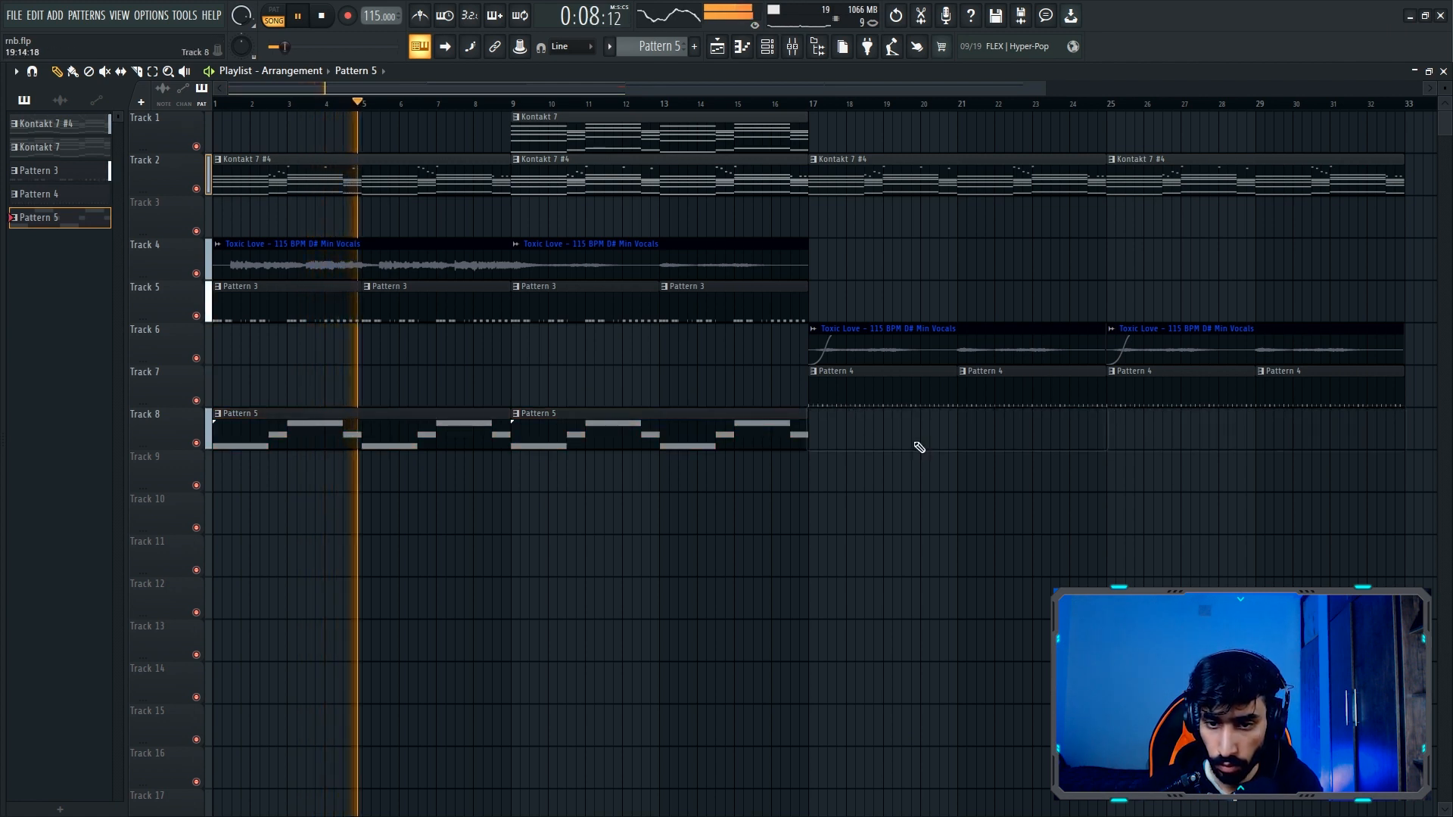
{"action": "double_click", "coordinate": [469, 426]}
{"action": "scroll", "coordinate": [469, 426], "scroll_direction": "right", "scroll_amount": 3}
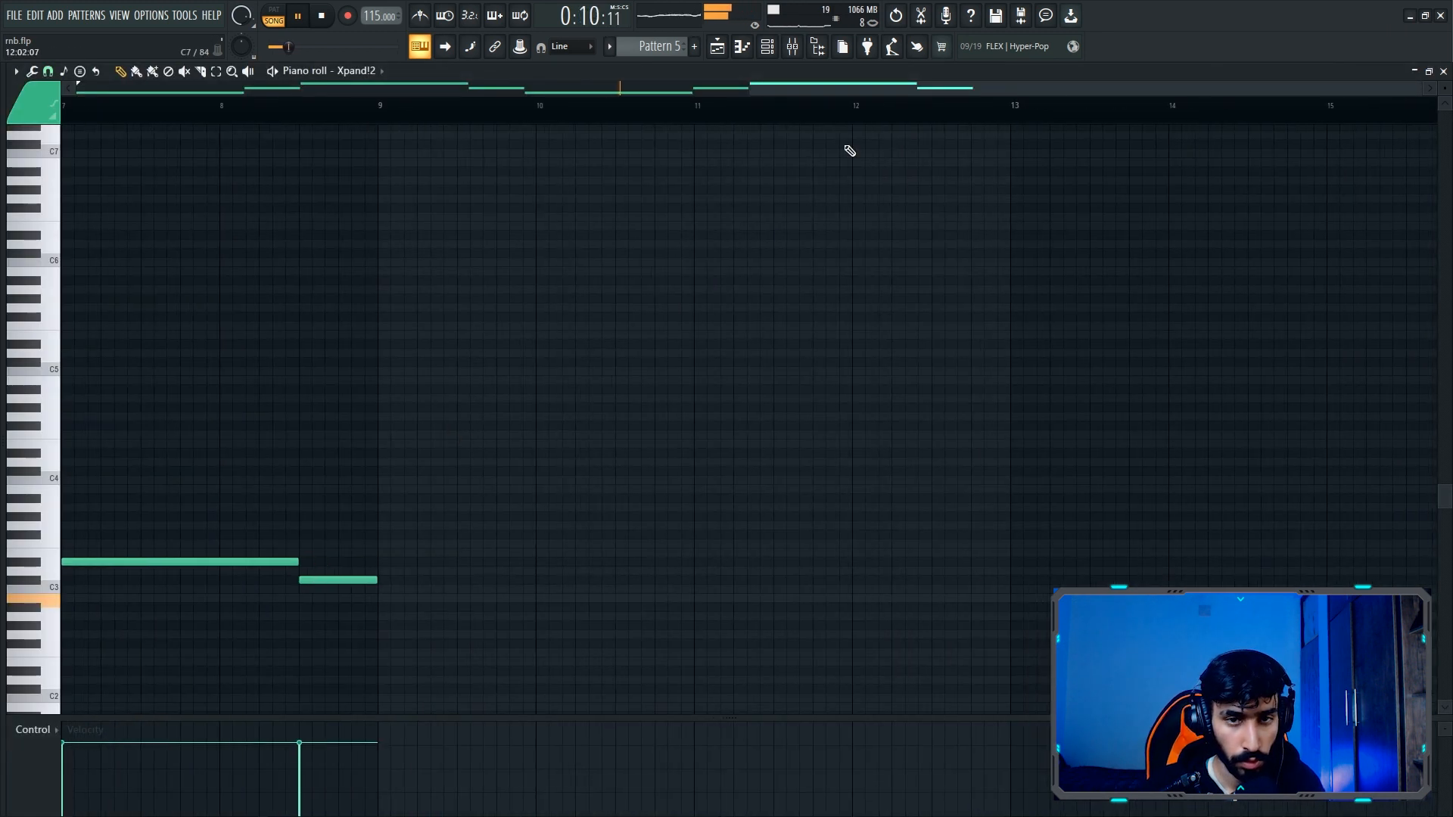
{"action": "left_click_drag", "start_coordinate": [756, 86], "coordinate": [113, 227]}
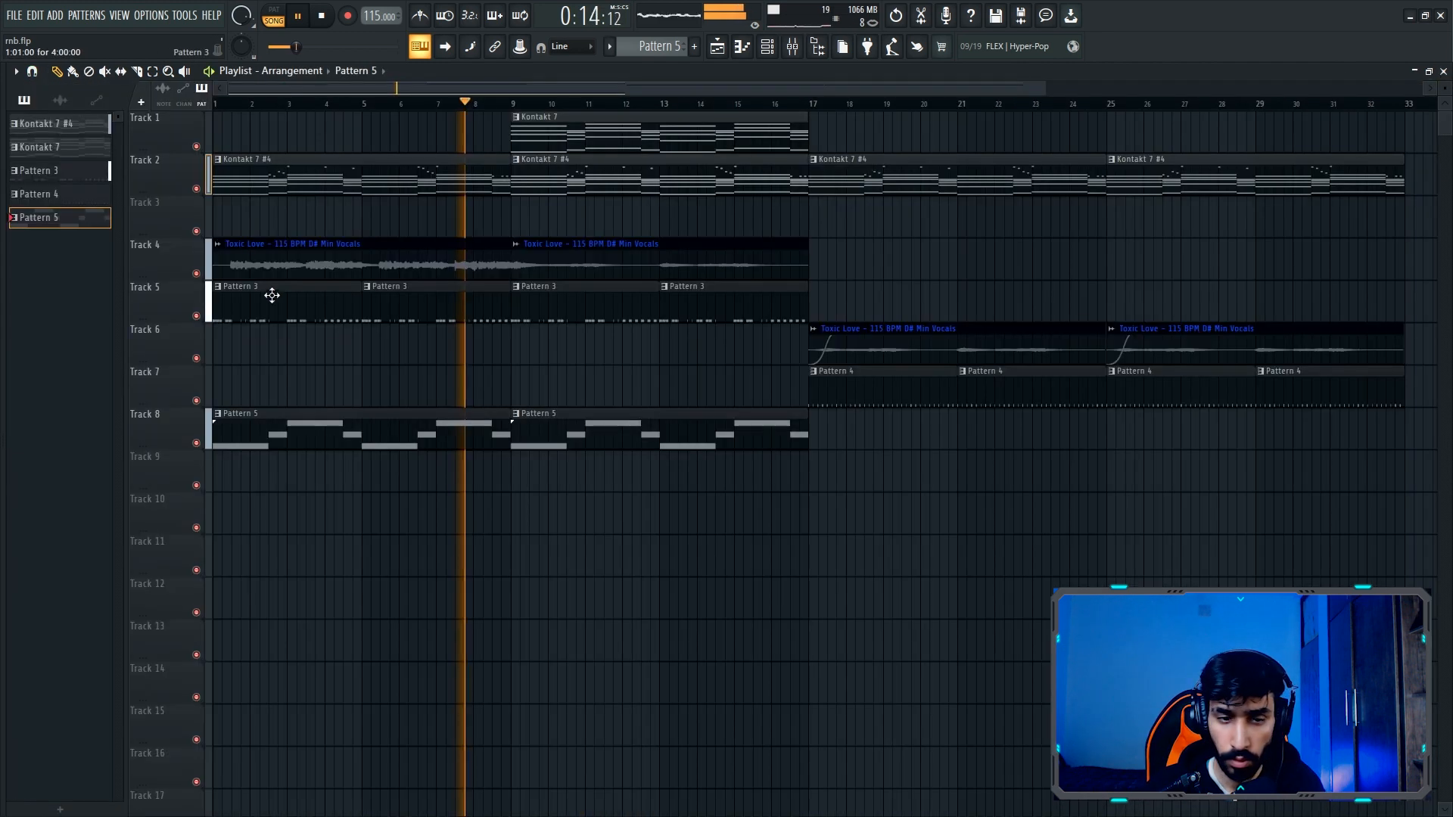
- In Pro-Q 3 on Insert 1, set the high cut to about 2787 Hz and the low cut to about 61 Hz at 24 dB/oct
{"action": "key", "text": "F5"}
{"action": "key", "text": "space"}
{"action": "key", "text": "space"}
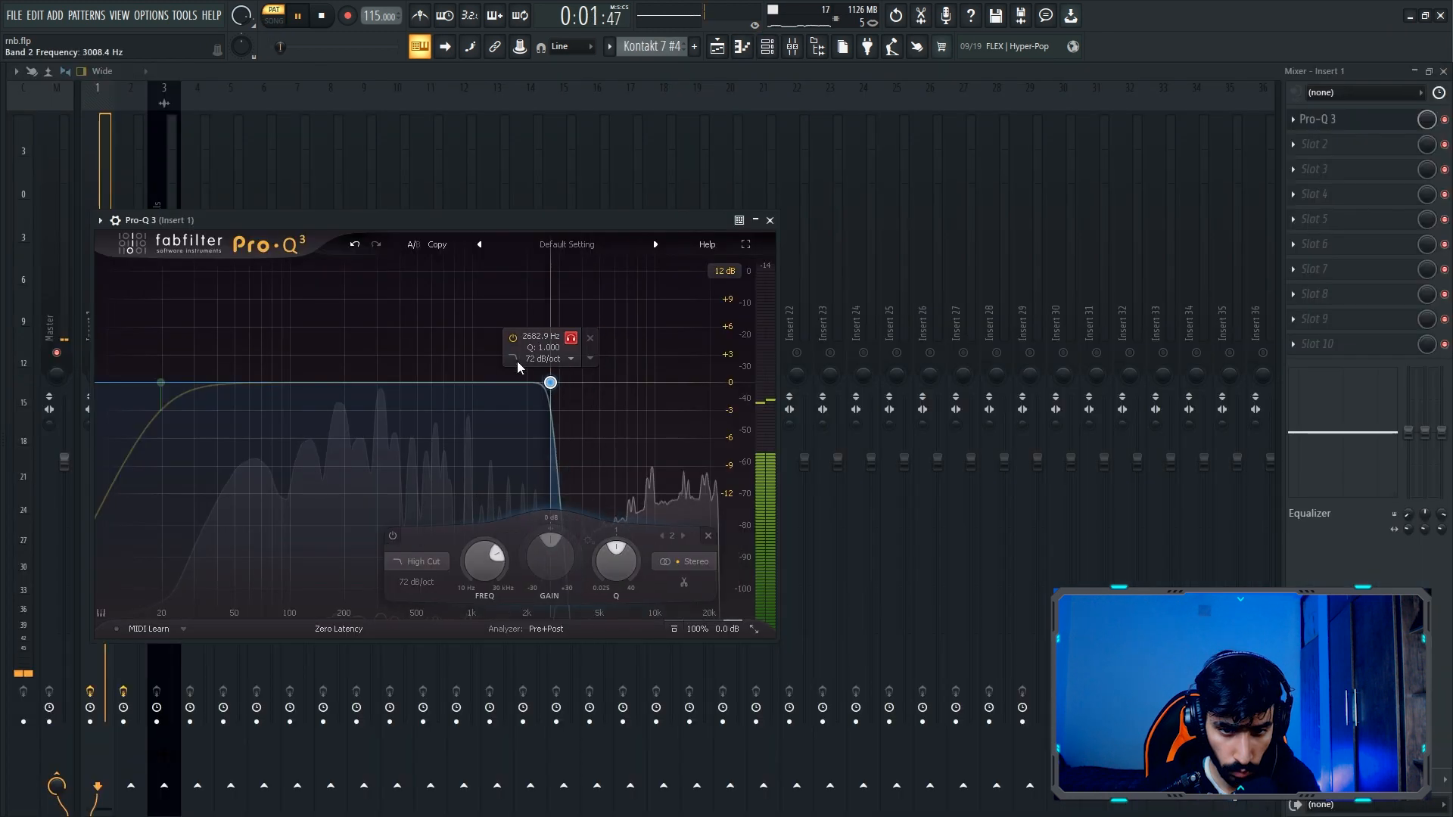
{"action": "left_click_drag", "start_coordinate": [517, 366], "coordinate": [553, 383]}
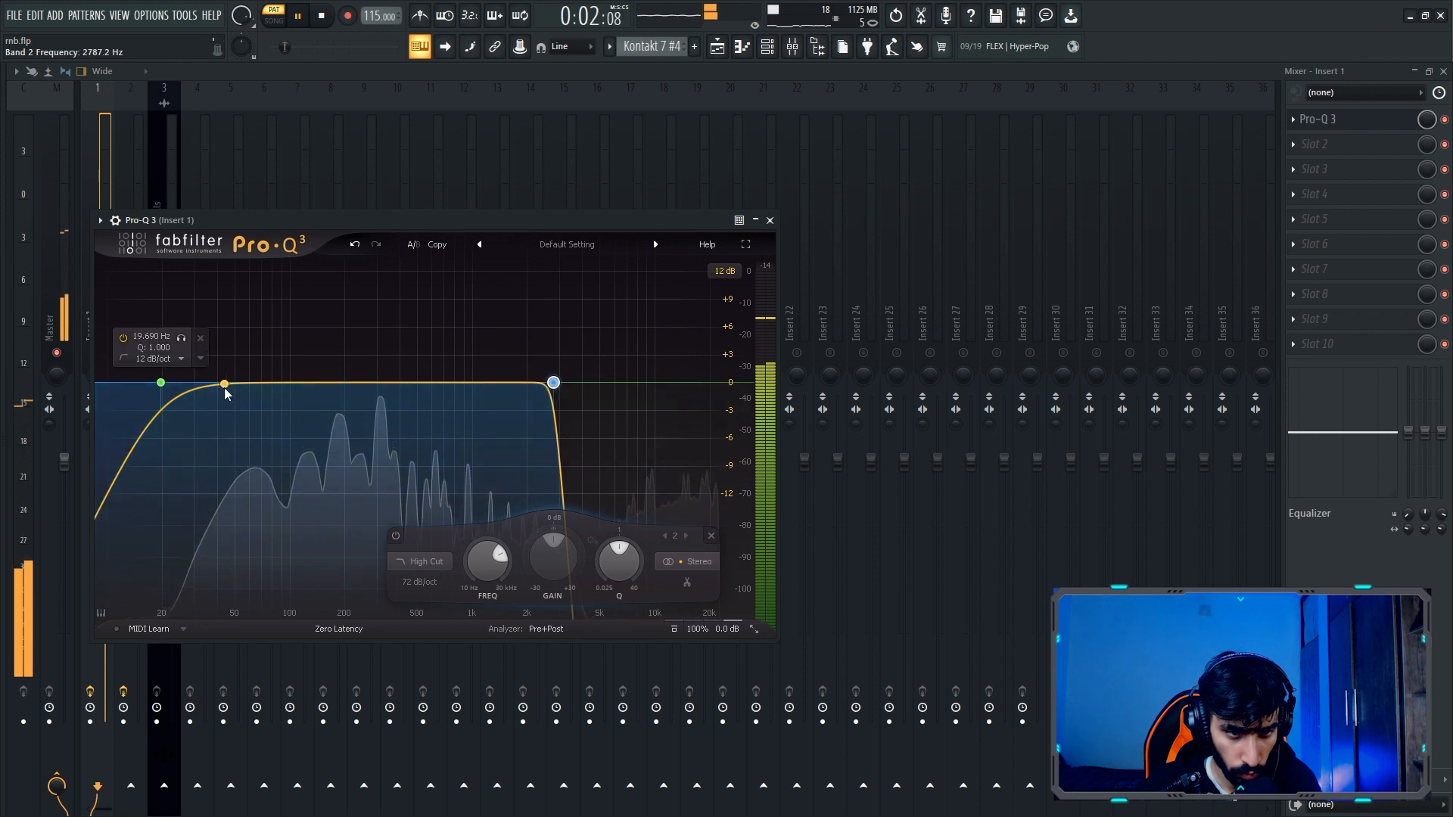
{"action": "left_click", "coordinate": [182, 359]}
{"action": "left_click", "coordinate": [167, 420]}
{"action": "left_click_drag", "start_coordinate": [181, 338], "coordinate": [270, 343]}
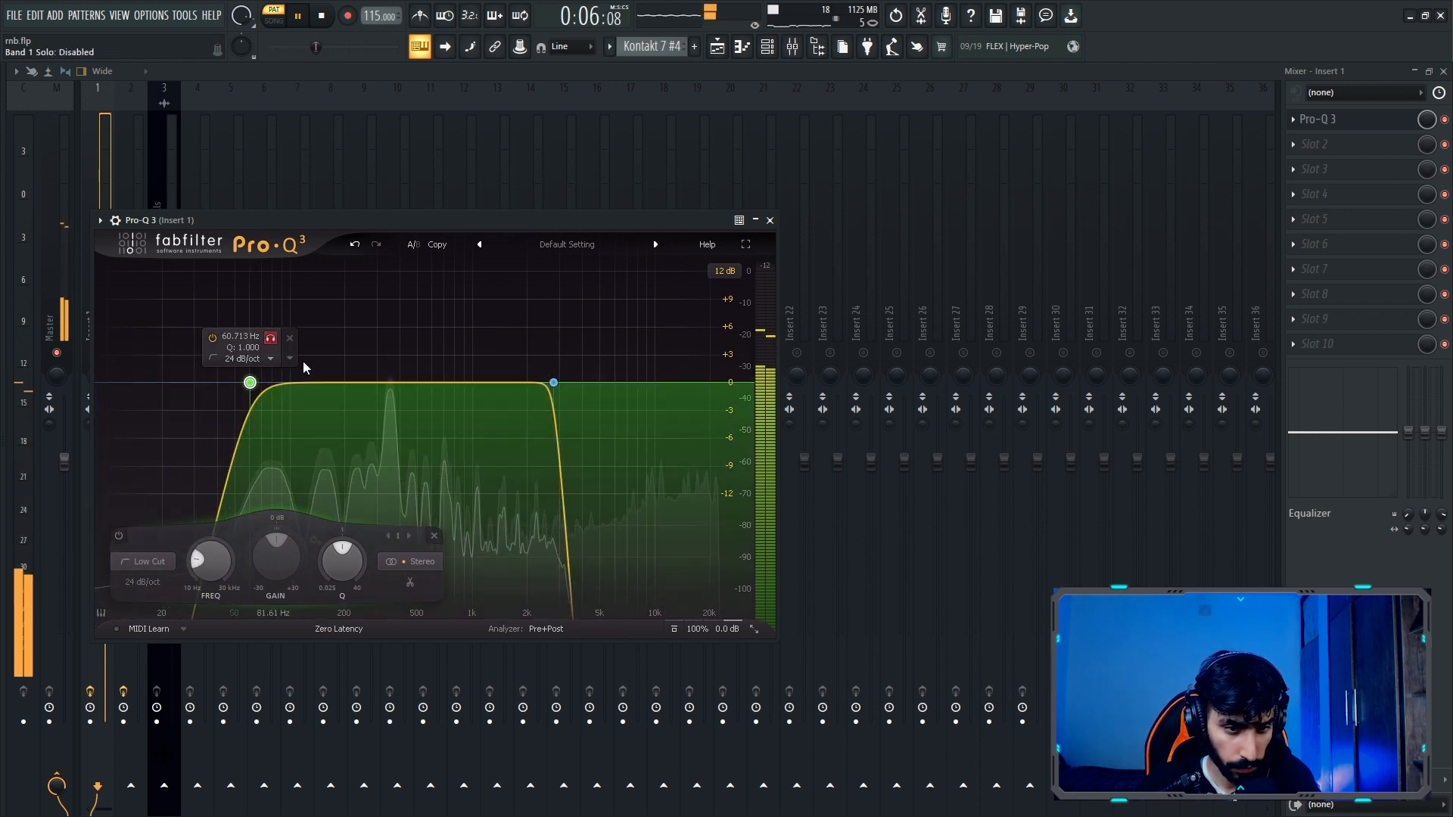
- Soften the Pro-Q 3 high cut to a 36 dB/oct slope at about 3125 Hz with a Q of about 0.4
{"action": "mouse_move", "coordinate": [554, 383]}
{"action": "left_click", "coordinate": [572, 360]}
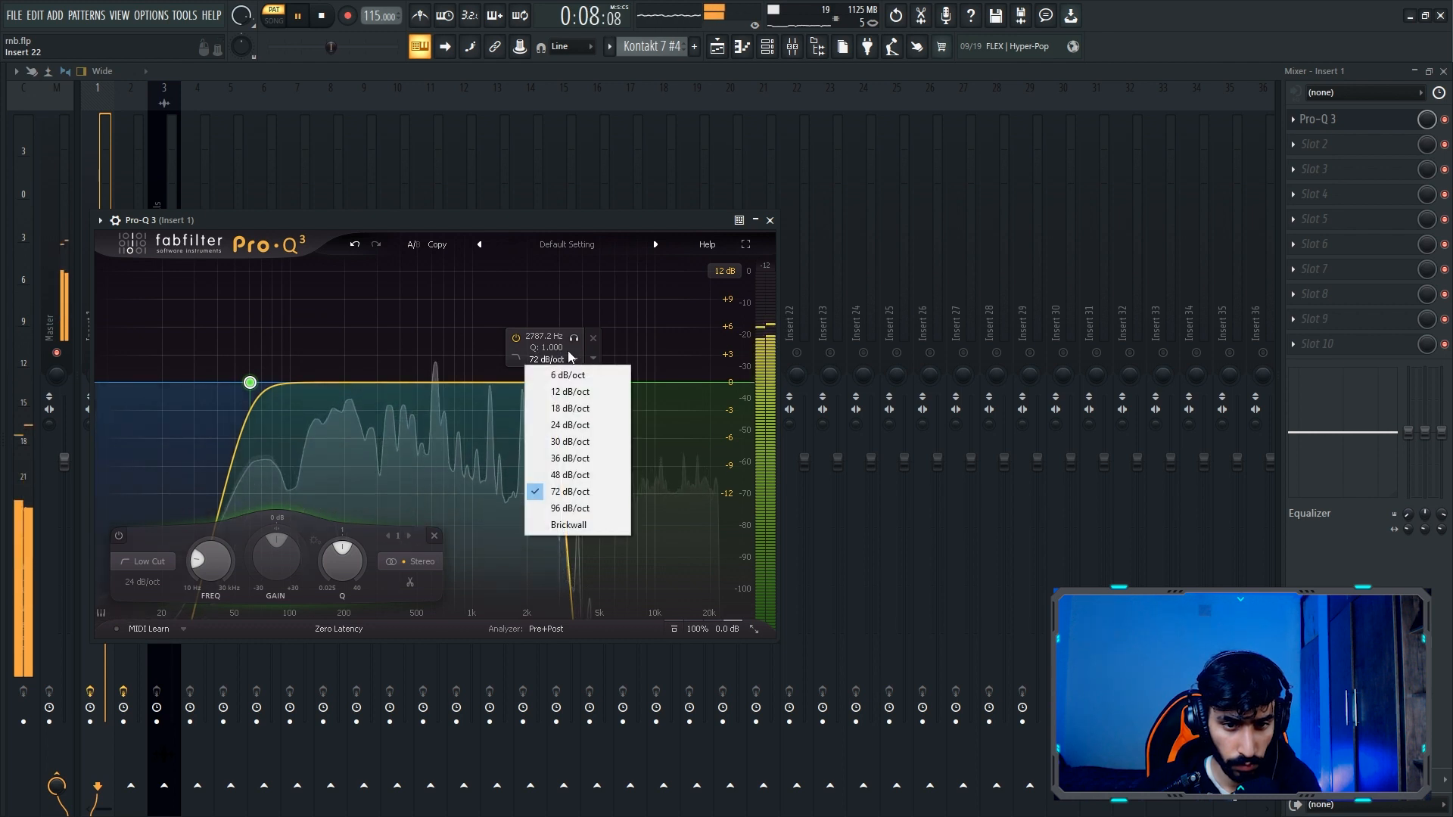
{"action": "left_click", "coordinate": [561, 362]}
{"action": "left_click_drag", "start_coordinate": [554, 383], "coordinate": [566, 440]}
{"action": "left_click", "coordinate": [583, 428]}
{"action": "left_click", "coordinate": [579, 527]}
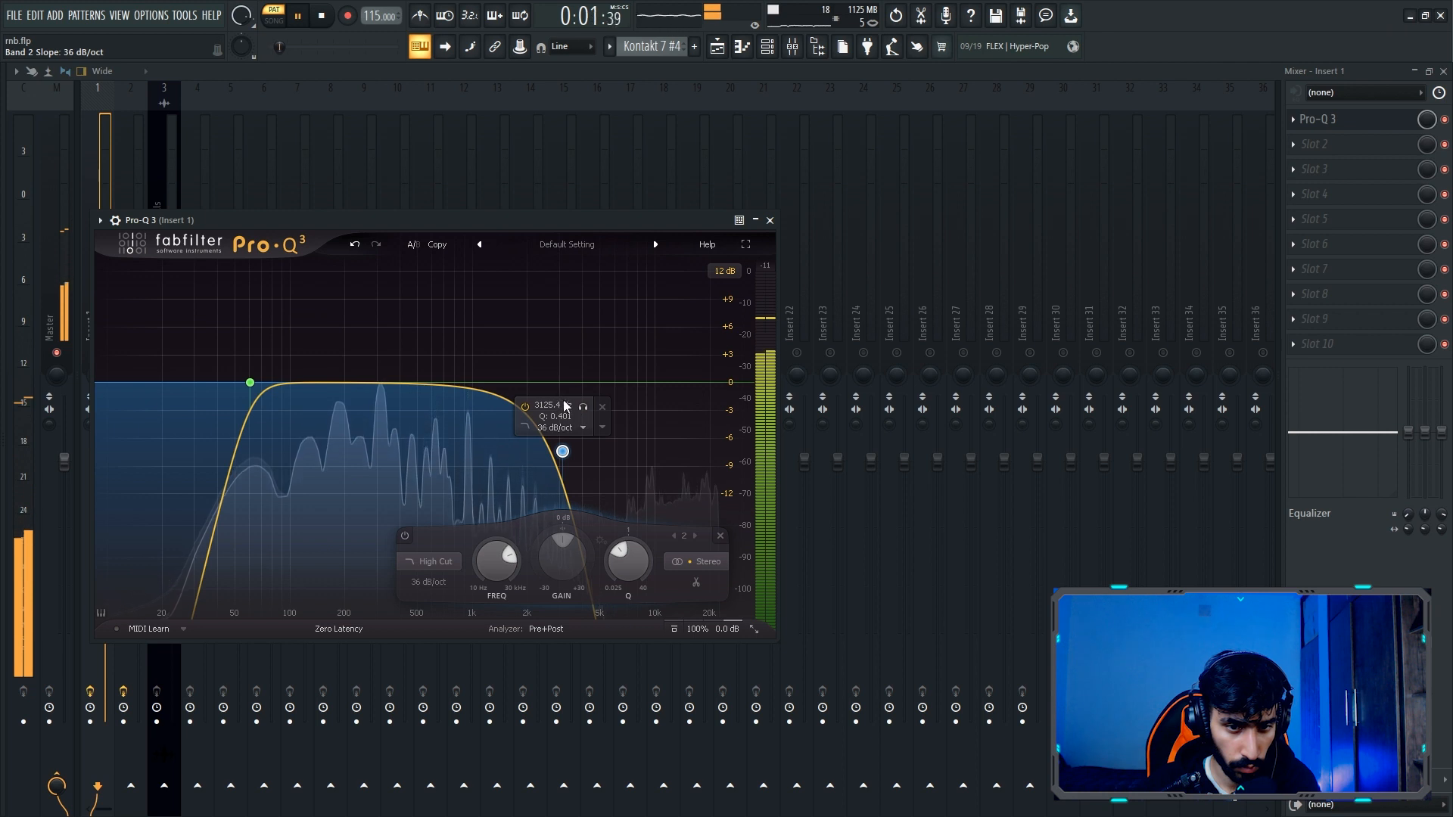
- Add a bell boost of about 2.5 dB at 118 Hz and a bell cut of about 2.2 dB at 372 Hz with Q 1.656
{"action": "left_click", "coordinate": [291, 383]}
{"action": "left_click_drag", "start_coordinate": [291, 383], "coordinate": [303, 358]}
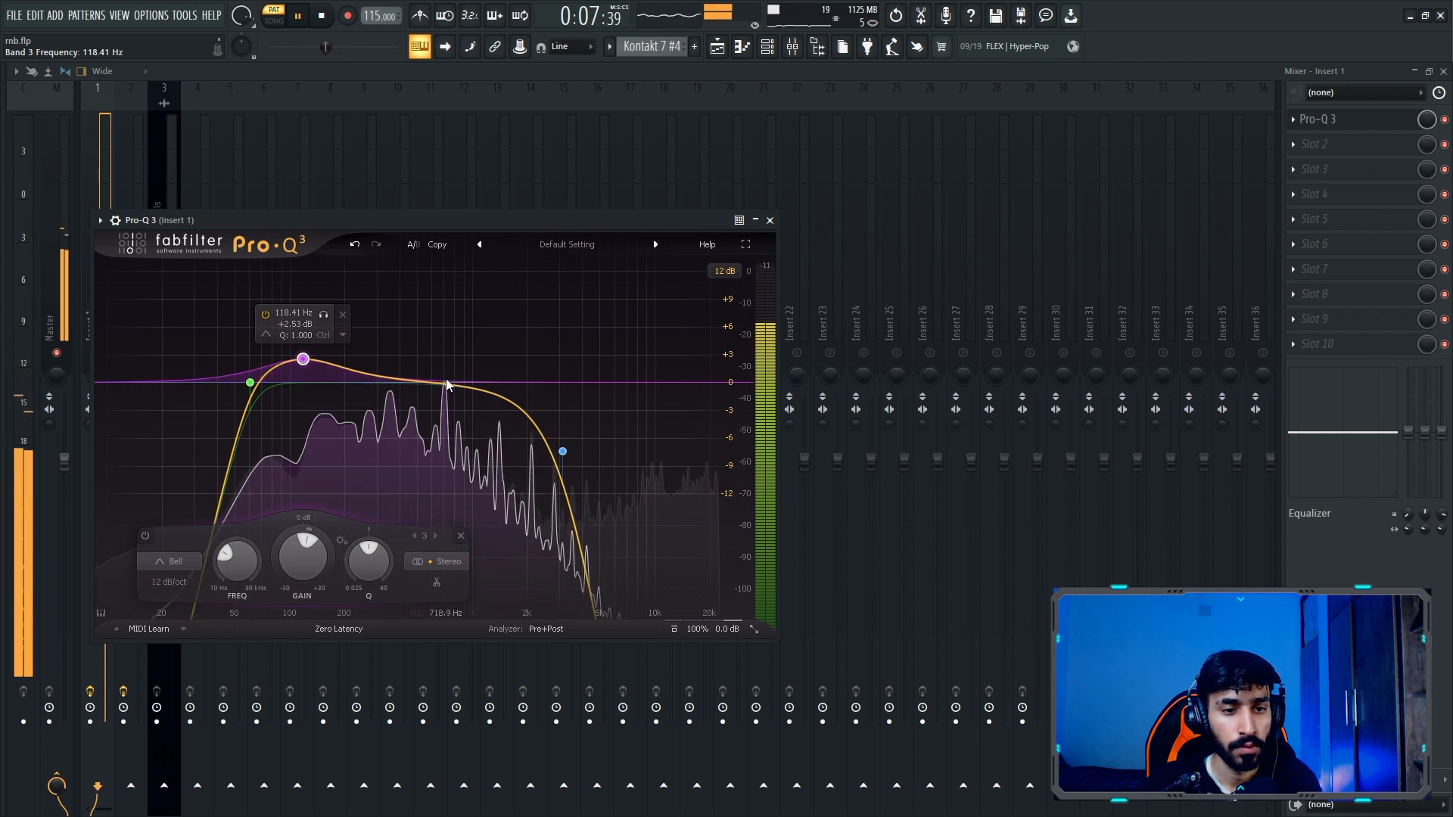
{"action": "left_click", "coordinate": [454, 384]}
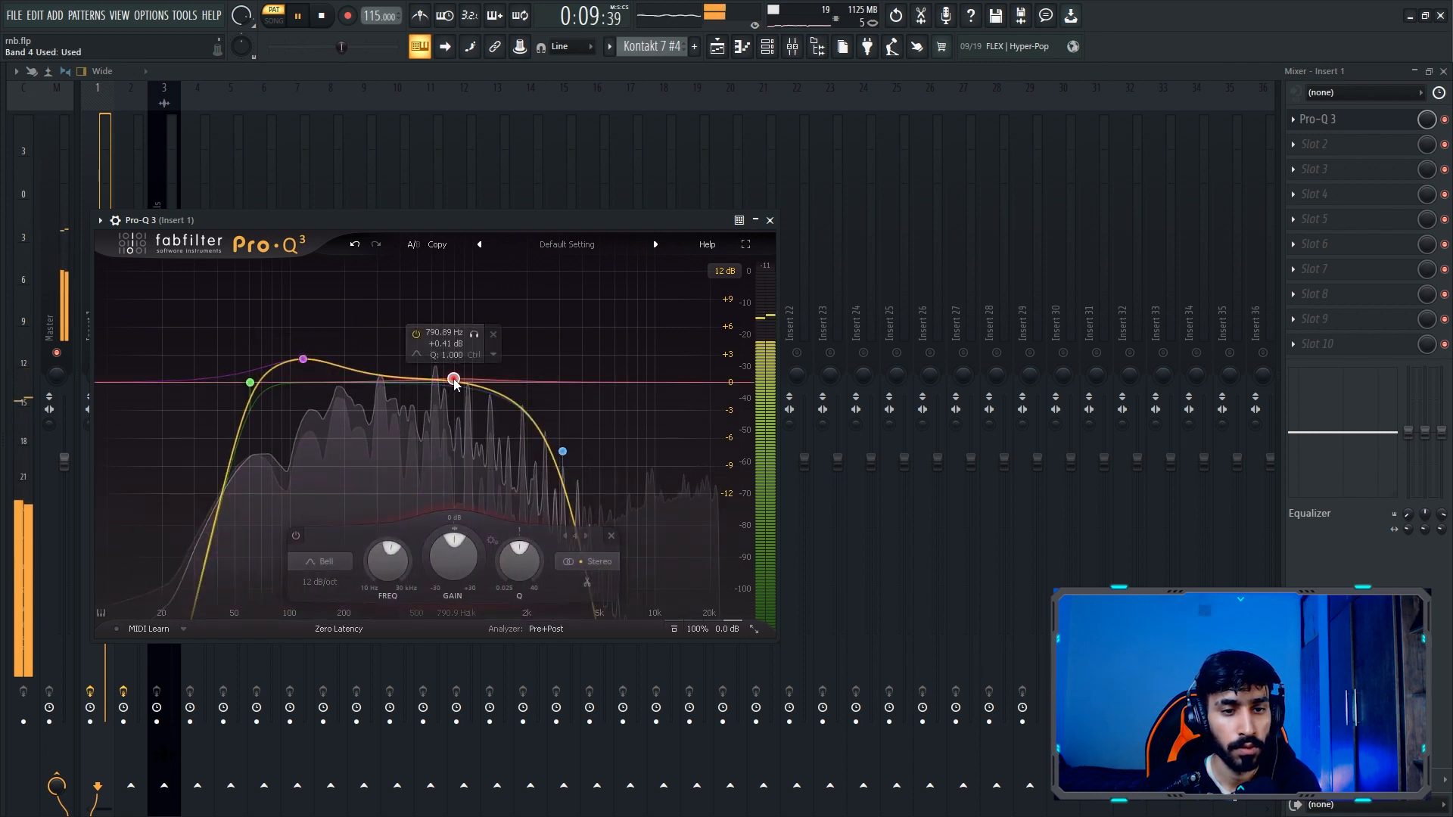
{"action": "left_click_drag", "start_coordinate": [454, 384], "coordinate": [428, 390]}
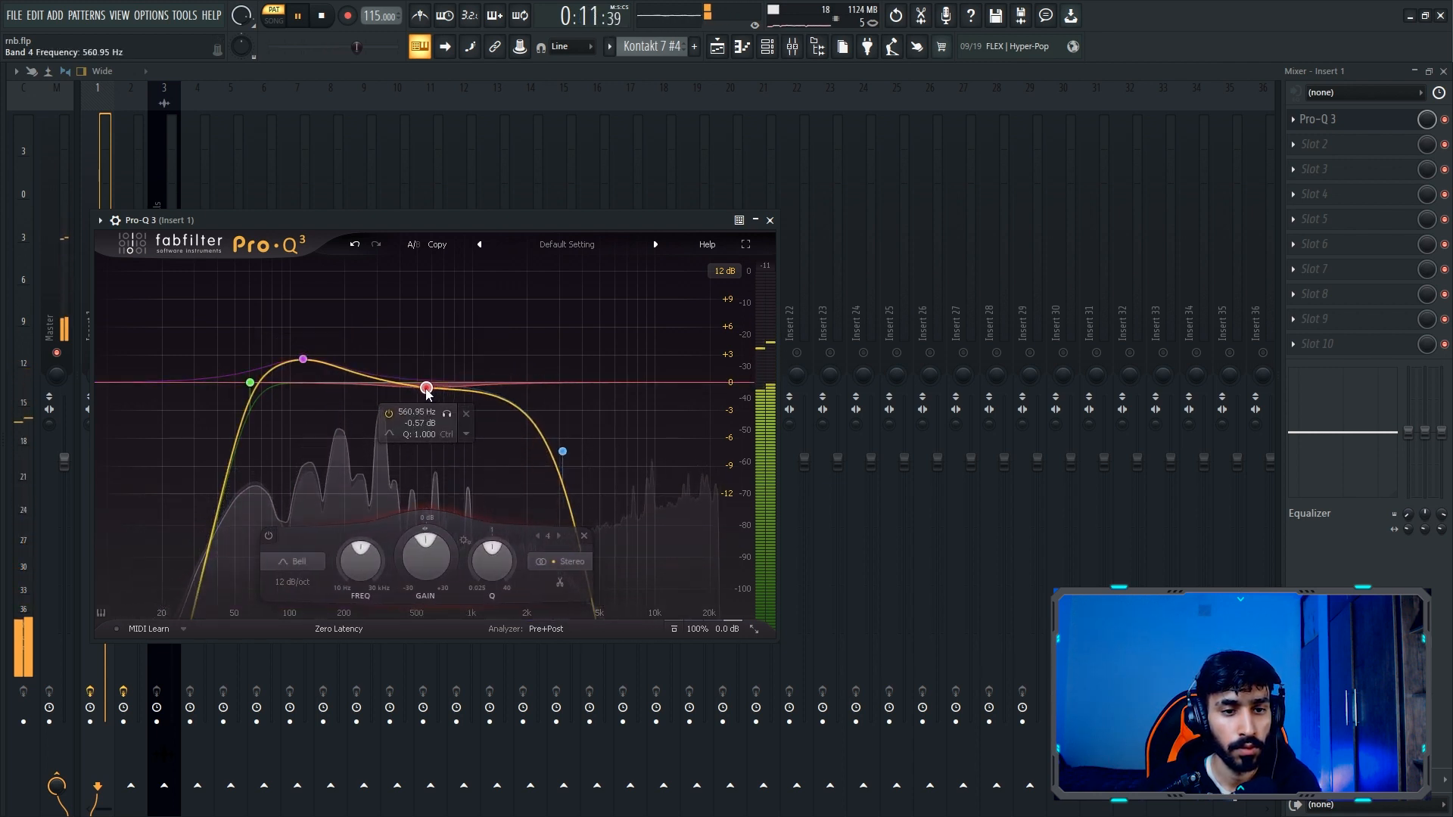
{"action": "scroll", "coordinate": [427, 390], "scroll_direction": "down", "scroll_amount": 10}
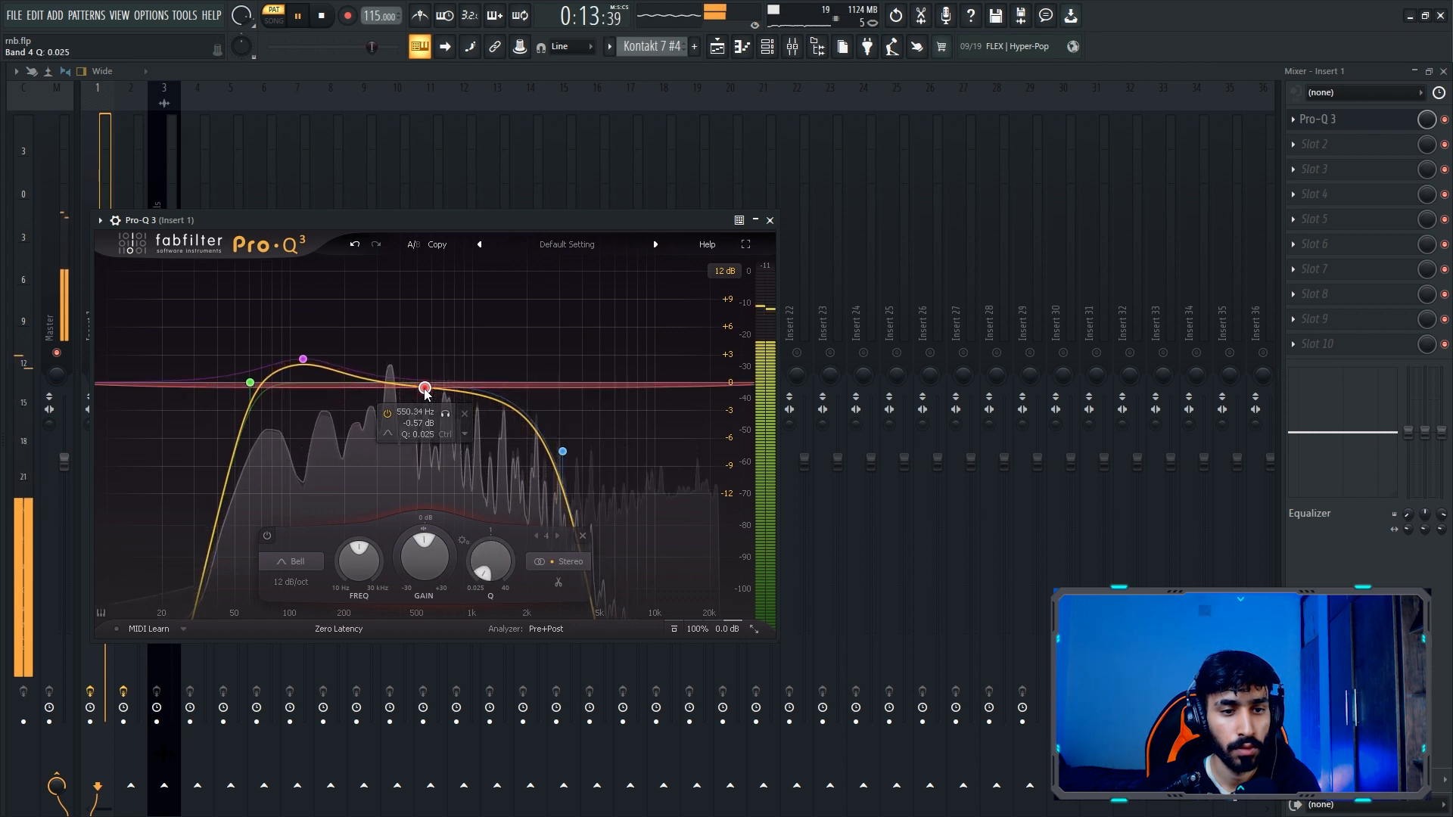
{"action": "left_click_drag", "start_coordinate": [425, 390], "coordinate": [420, 409]}
{"action": "scroll", "coordinate": [420, 410], "scroll_direction": "up", "scroll_amount": 10}
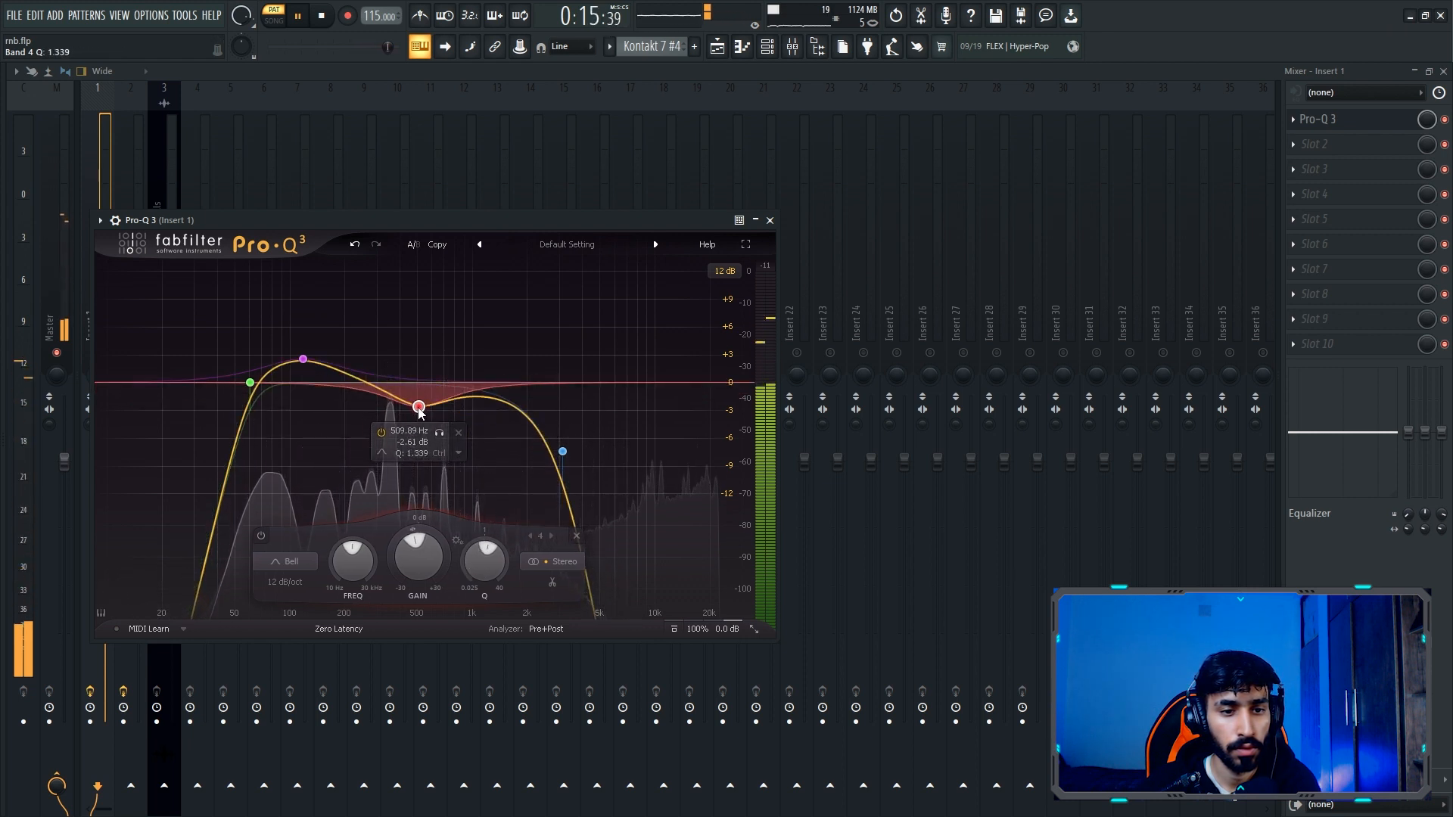
{"action": "scroll", "coordinate": [420, 410], "scroll_direction": "up", "scroll_amount": 1}
{"action": "mouse_move", "coordinate": [420, 410]}
{"action": "left_mouse_down"}
{"action": "mouse_move", "coordinate": [437, 410]}
{"action": "mouse_move", "coordinate": [393, 403]}
{"action": "left_mouse_up"}
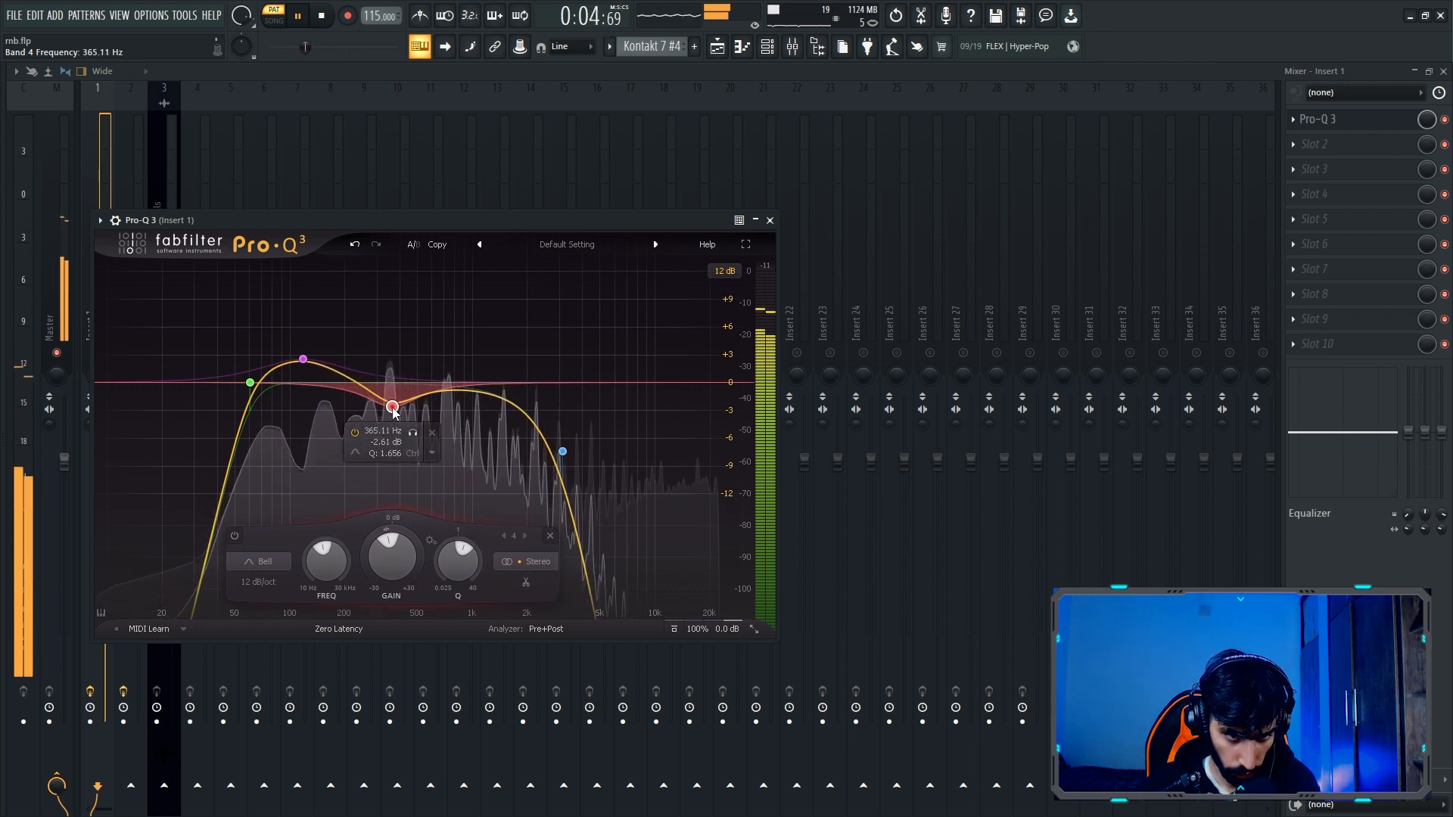
- Reduce the low bell boost slightly, raise the low cut to about 66 Hz, and close Pro-Q 3
{"action": "left_click", "coordinate": [303, 360]}
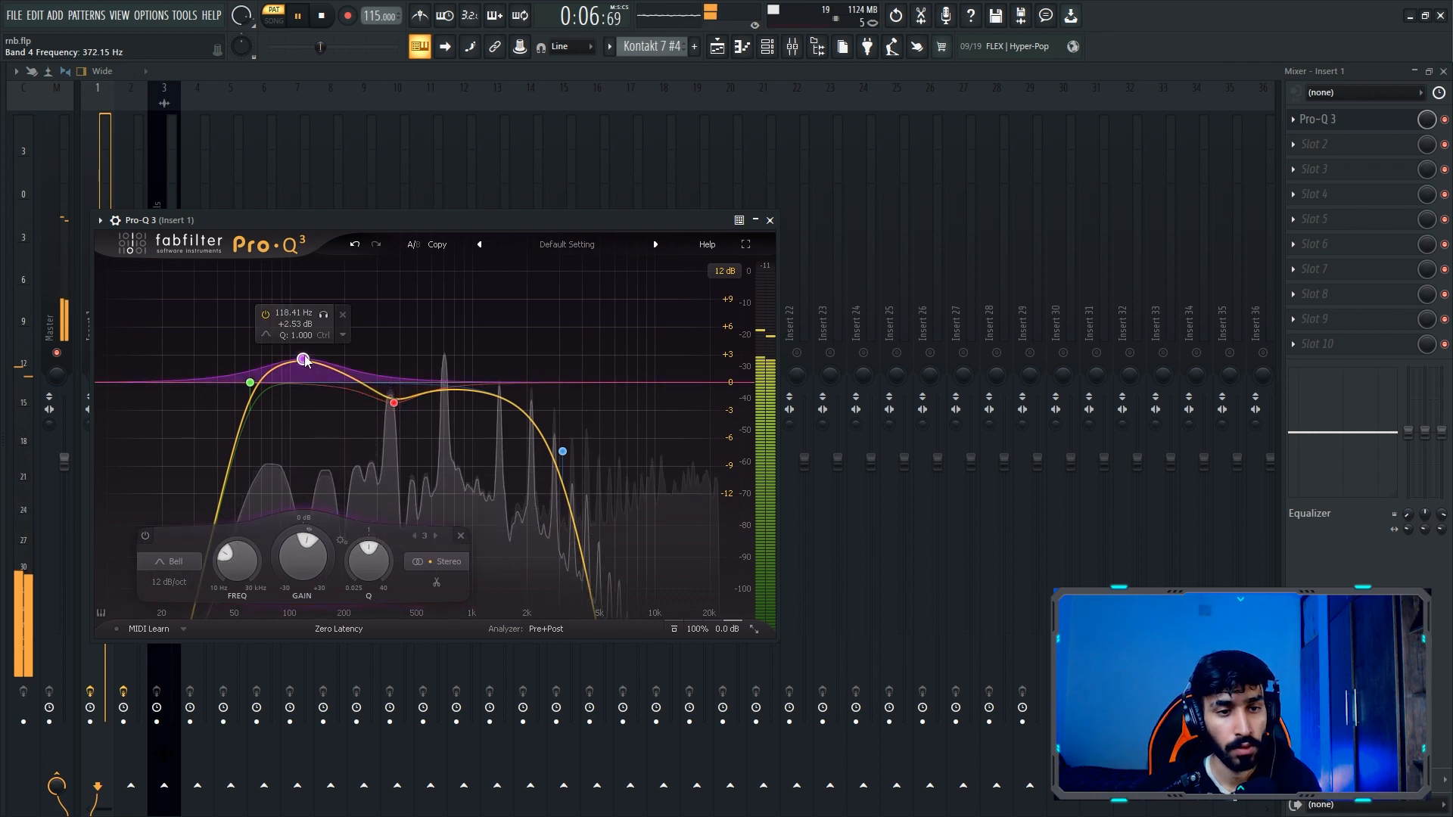
{"action": "left_click_drag", "start_coordinate": [306, 362], "coordinate": [307, 364]}
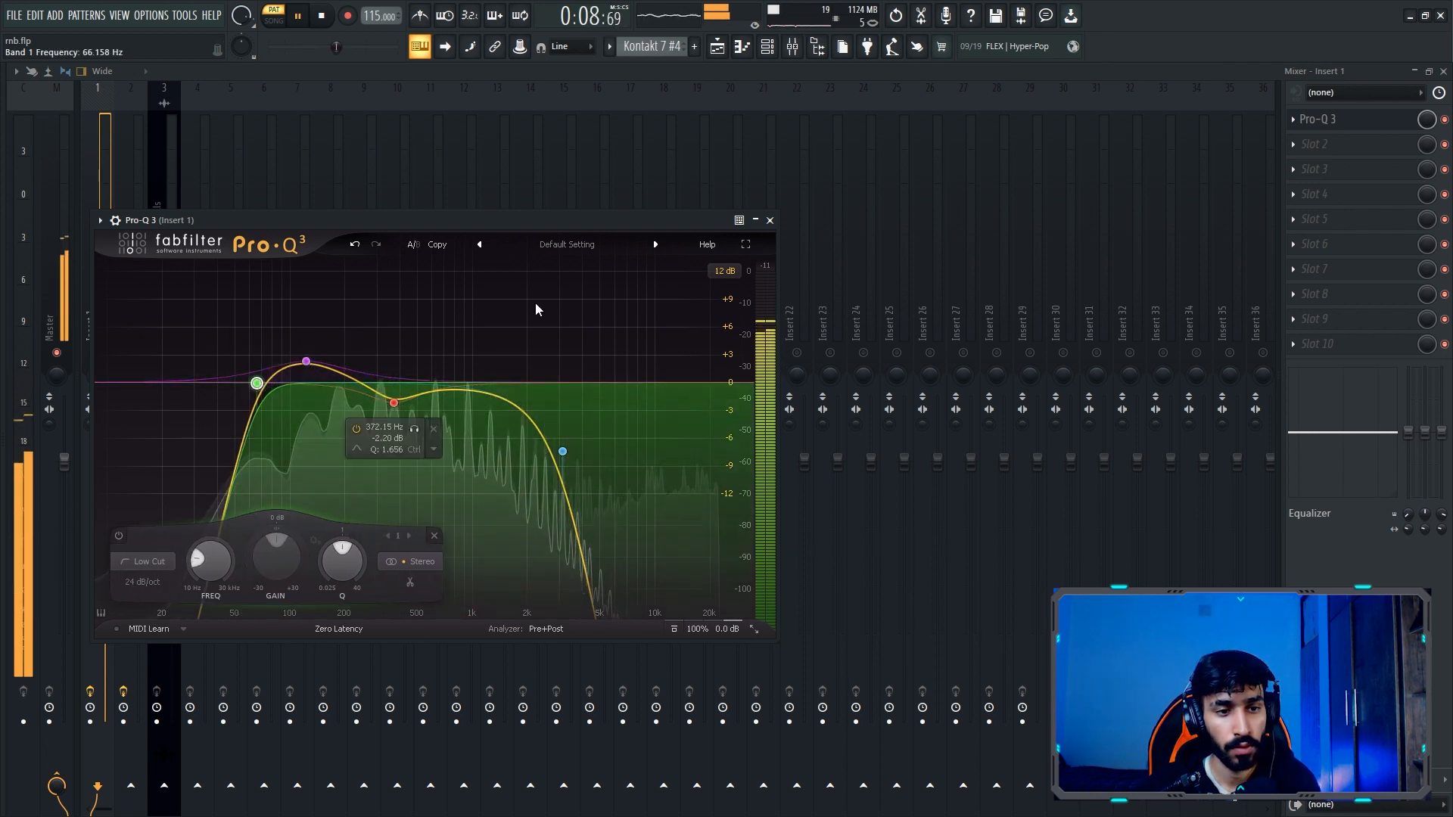
{"action": "left_click", "coordinate": [770, 221]}
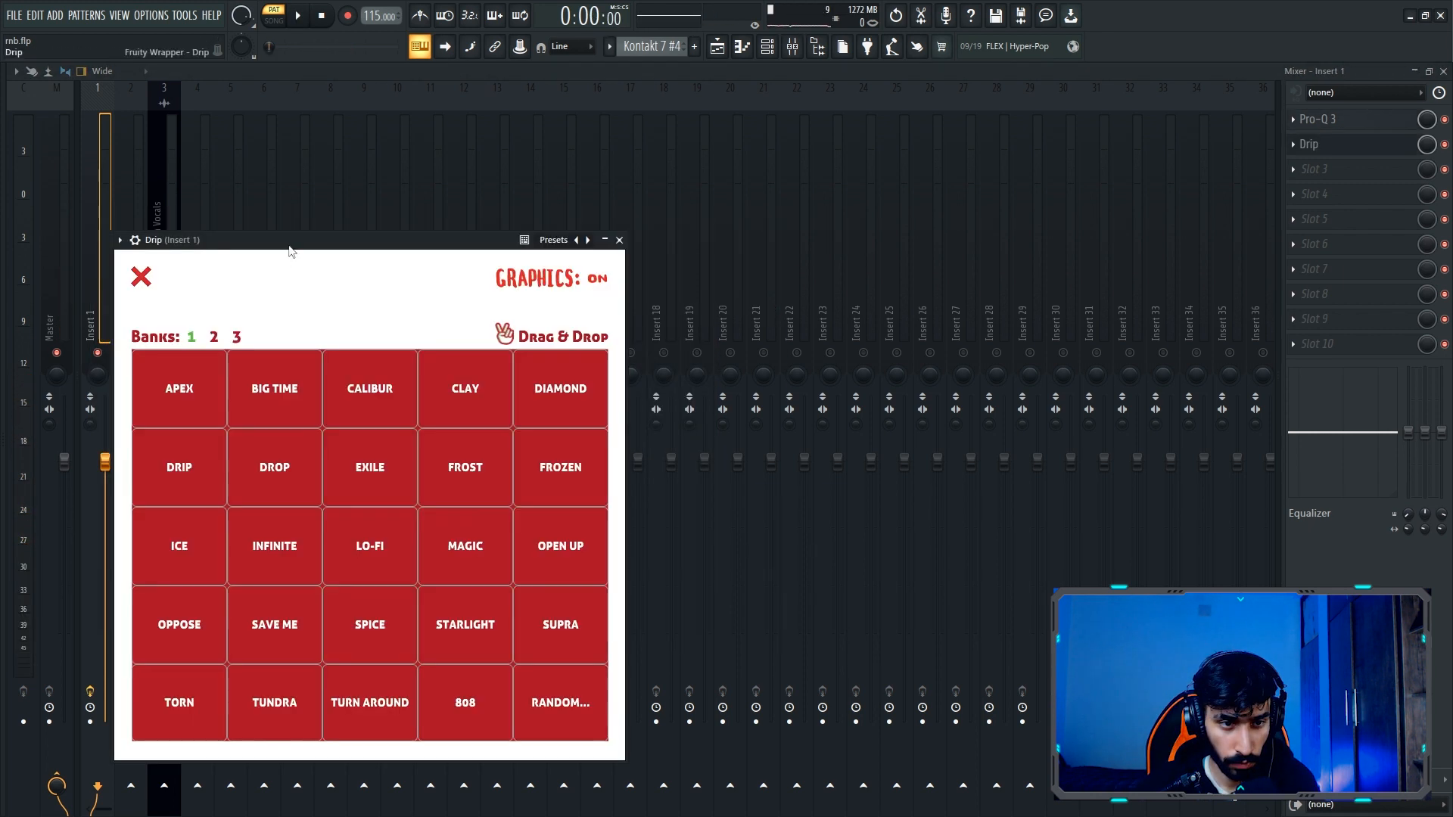
- Choose a preset from bank 2 of the Drip effect on Insert 1 while auditioning the pattern, and close the plugin
{"action": "left_click_drag", "start_coordinate": [289, 247], "coordinate": [297, 235]}
{"action": "key", "text": "space"}
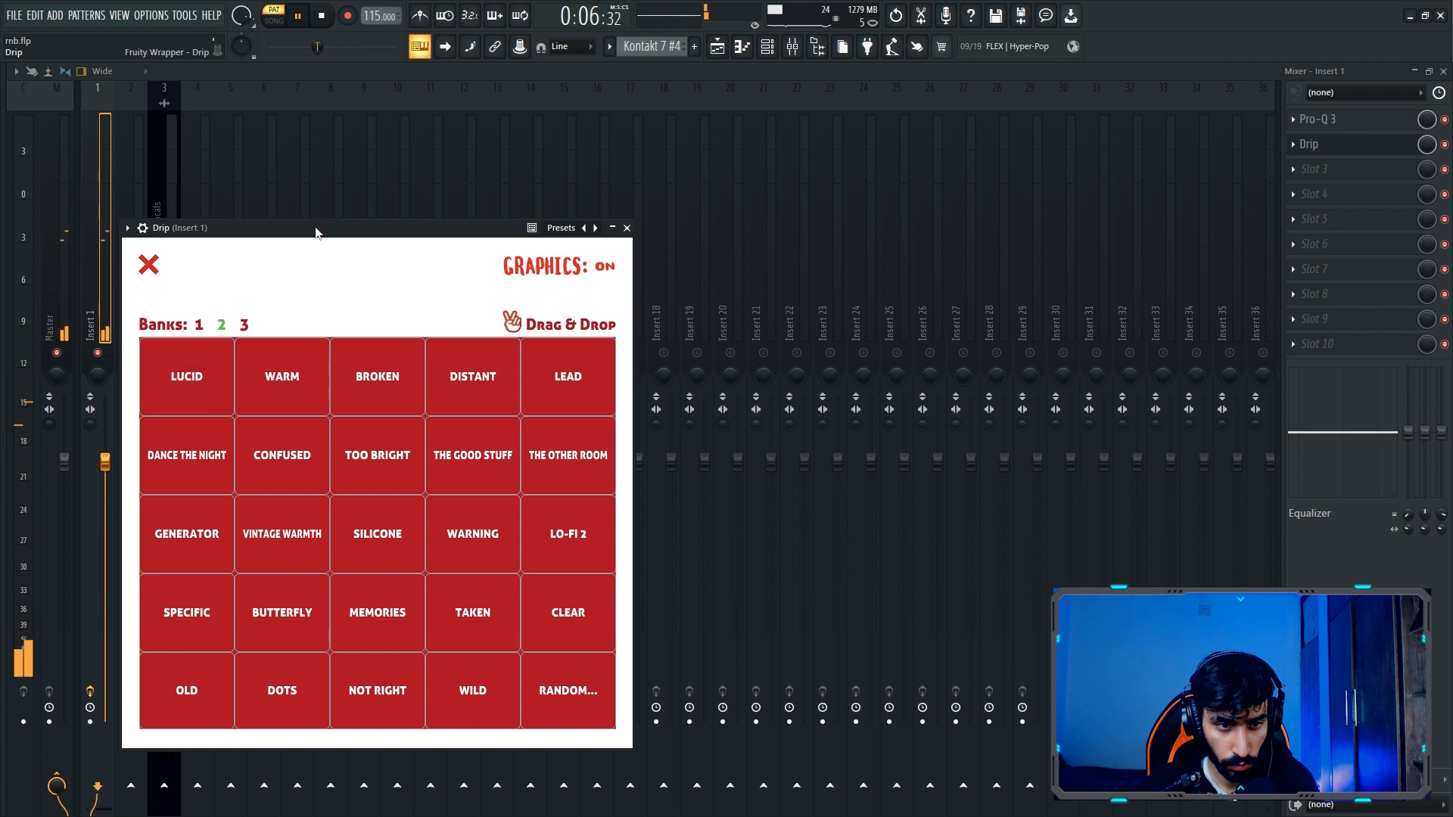
{"action": "left_click_drag", "start_coordinate": [347, 321], "coordinate": [374, 301]}
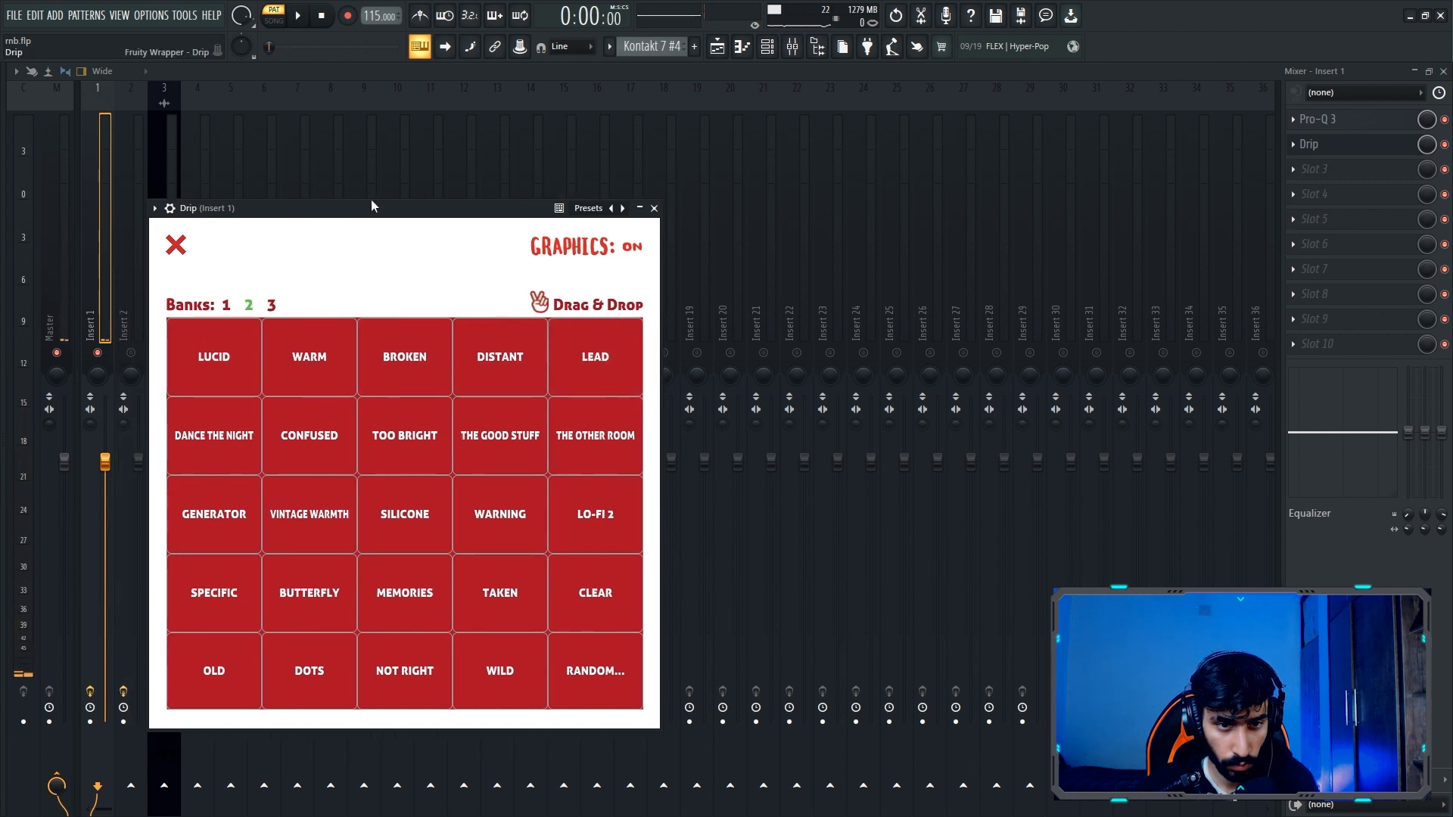
{"action": "left_click_drag", "start_coordinate": [371, 204], "coordinate": [375, 200]}
{"action": "key", "text": "space"}
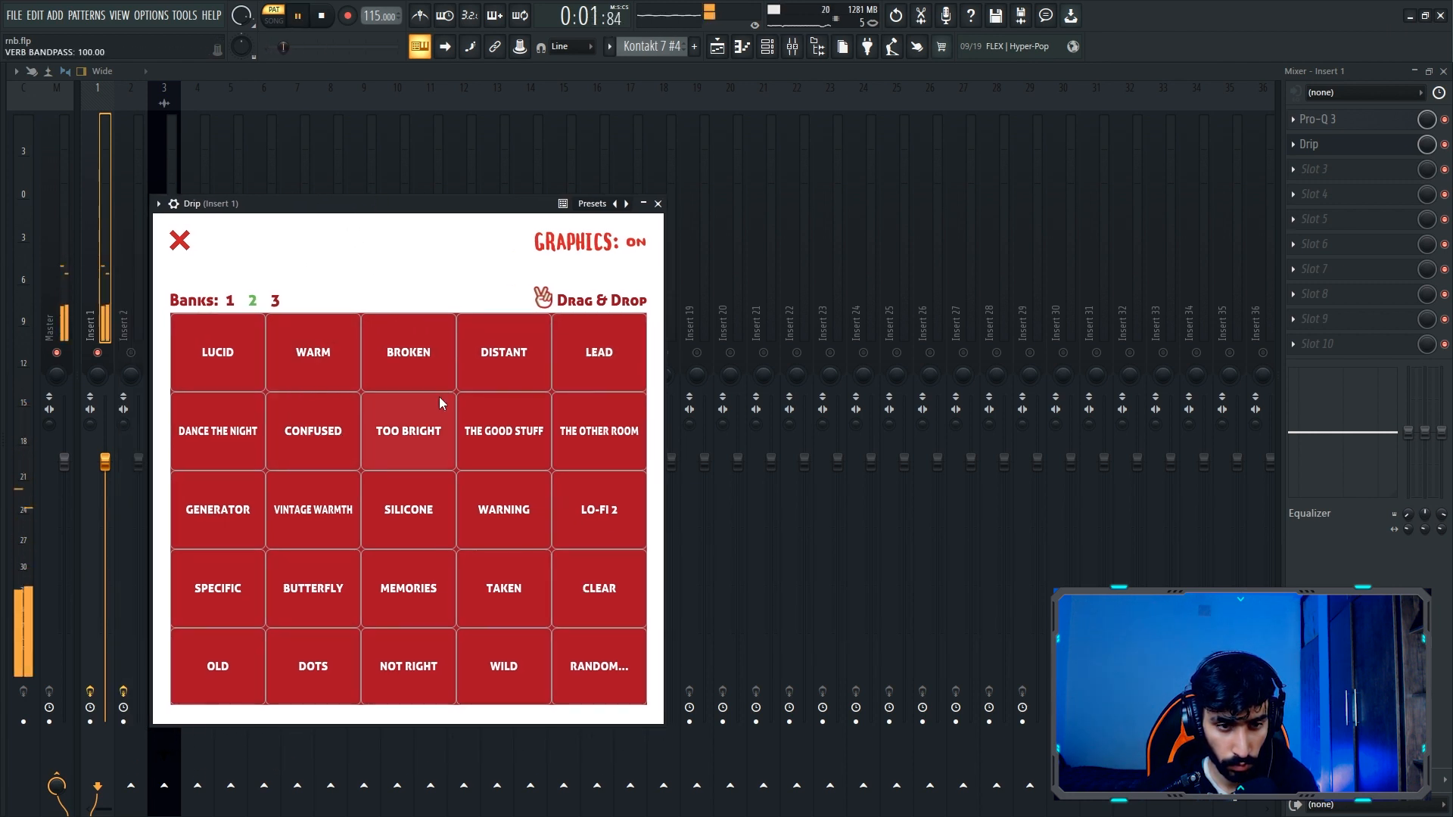
{"action": "left_click", "coordinate": [460, 417]}
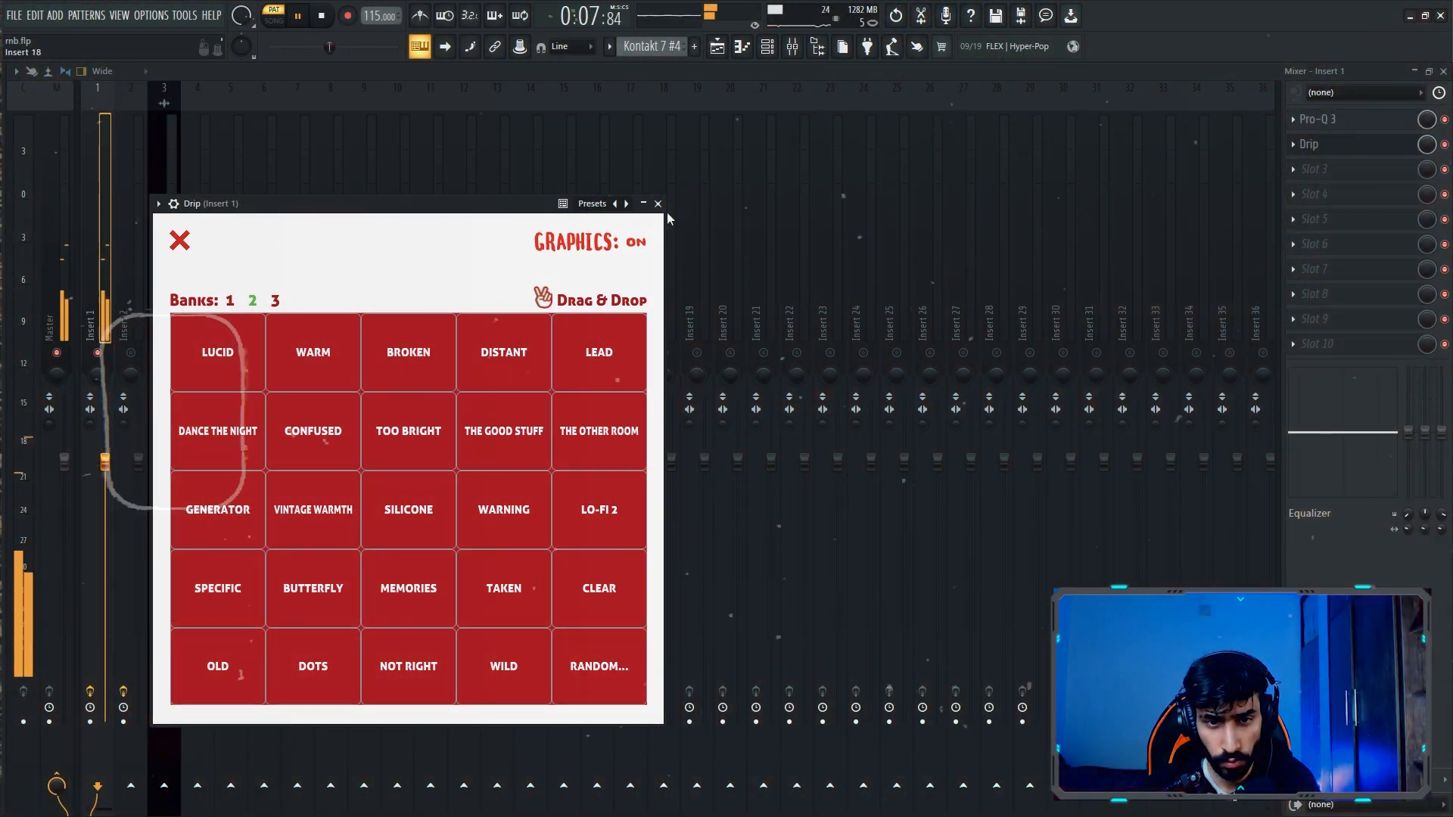
{"action": "left_click", "coordinate": [658, 204]}
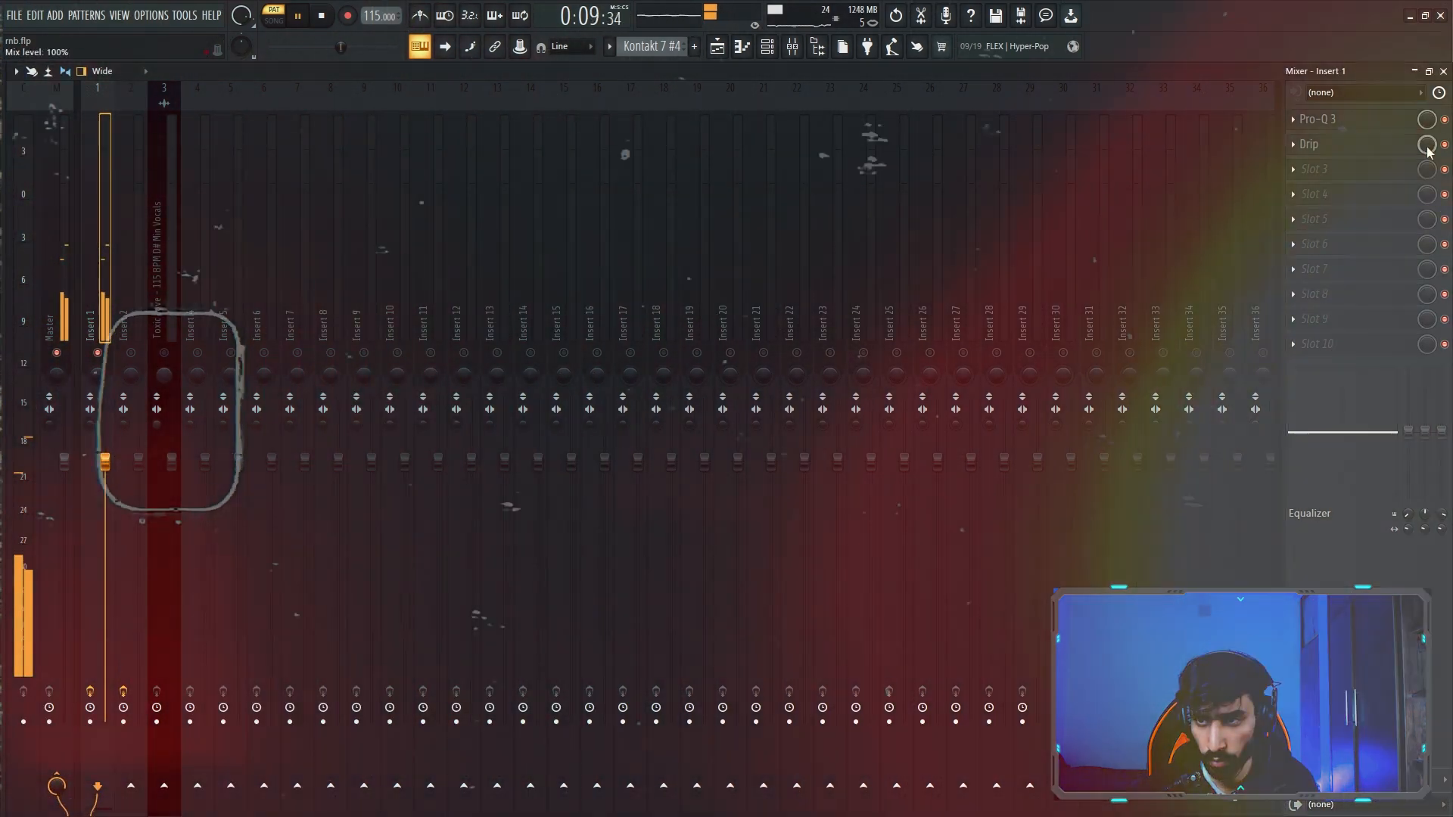
- Create an automation clip for Drip's mix level and shape it to stay low until just before bar 17, rising to full level there
{"action": "left_click", "coordinate": [1359, 168]}
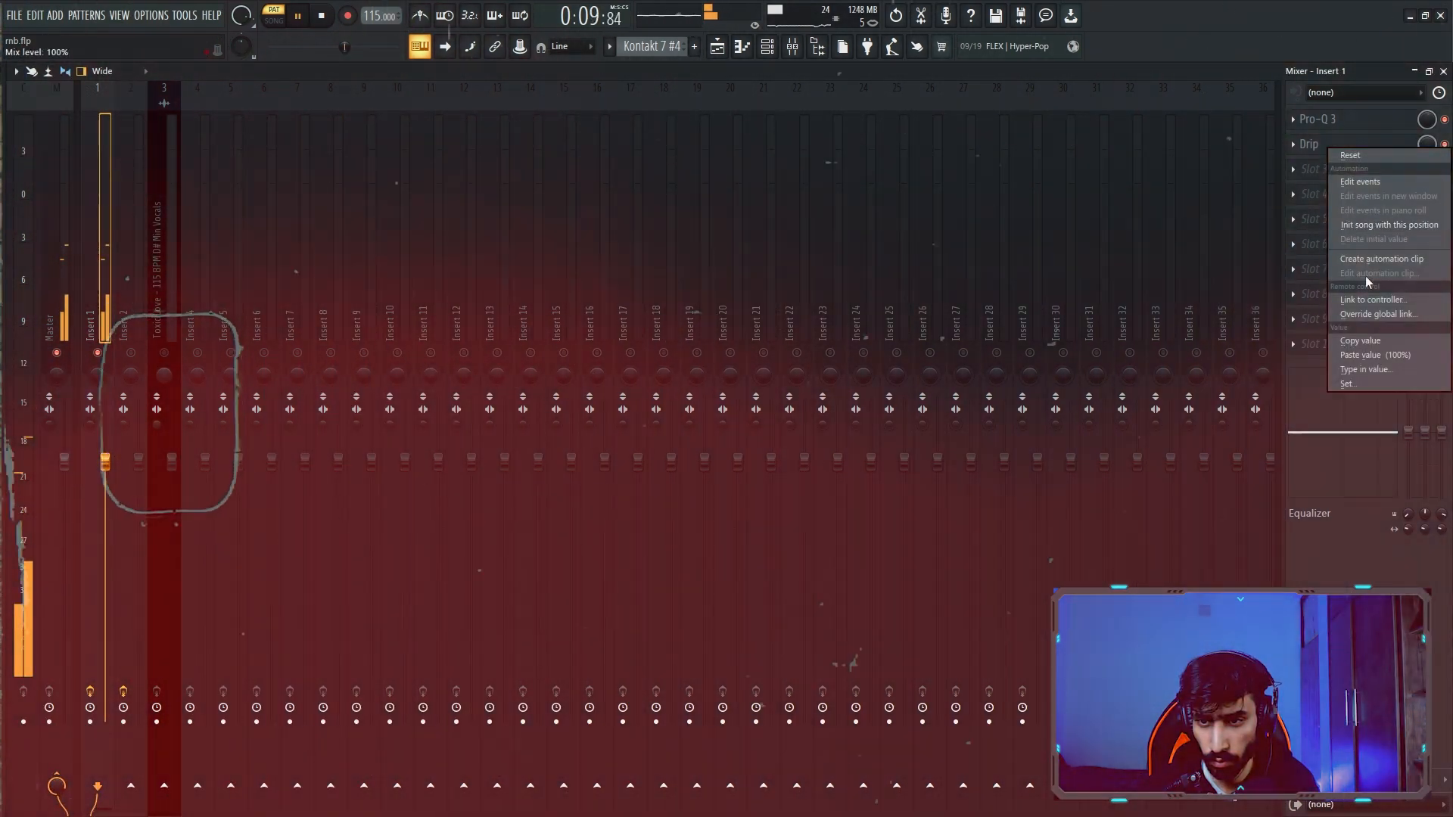
{"action": "left_click", "coordinate": [1379, 253]}
{"action": "left_click", "coordinate": [717, 47]}
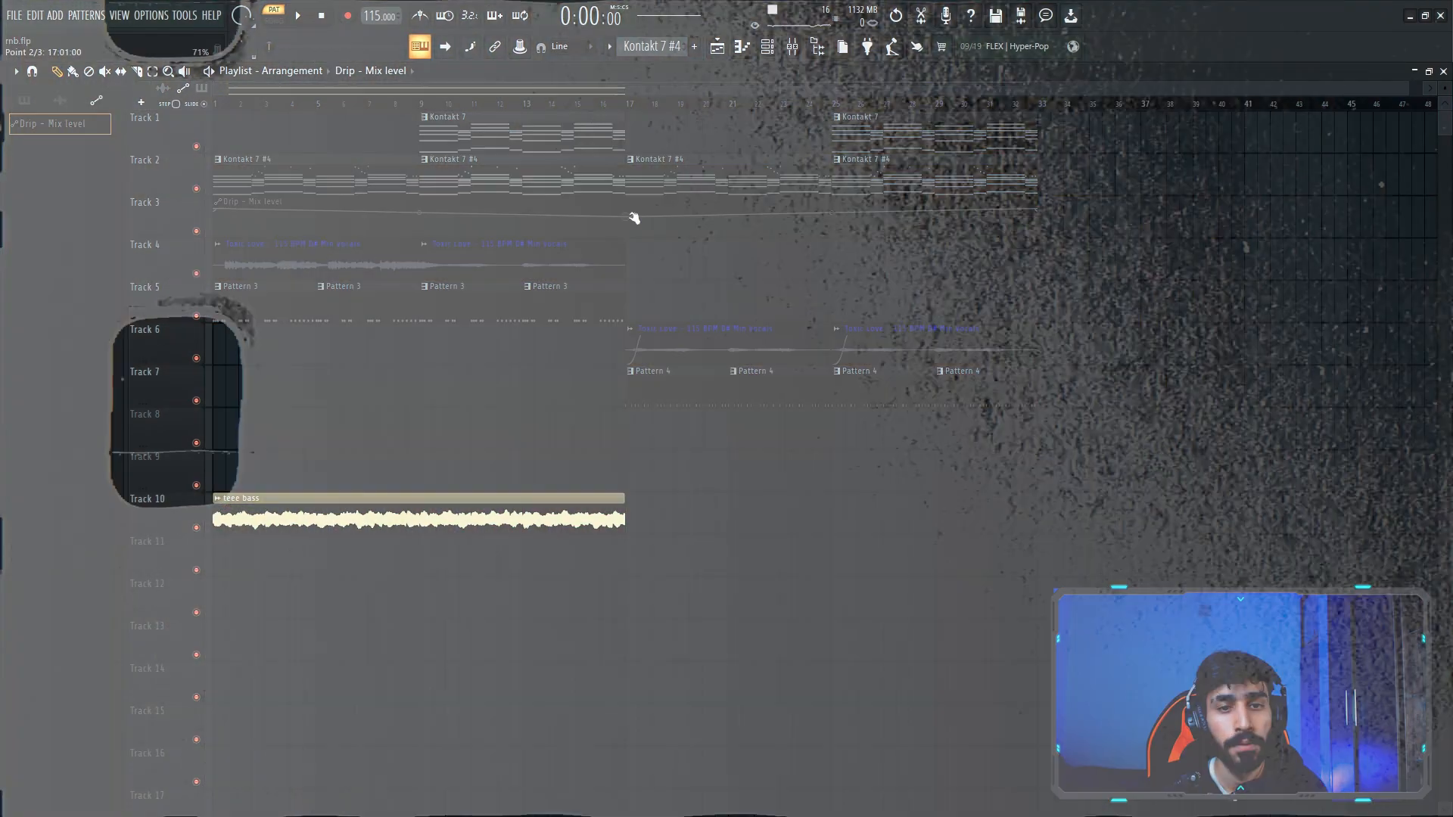
{"action": "mouse_move", "coordinate": [634, 218]}
{"action": "left_mouse_down"}
{"action": "mouse_move", "coordinate": [620, 204]}
{"action": "mouse_move", "coordinate": [614, 236]}
{"action": "left_mouse_up"}
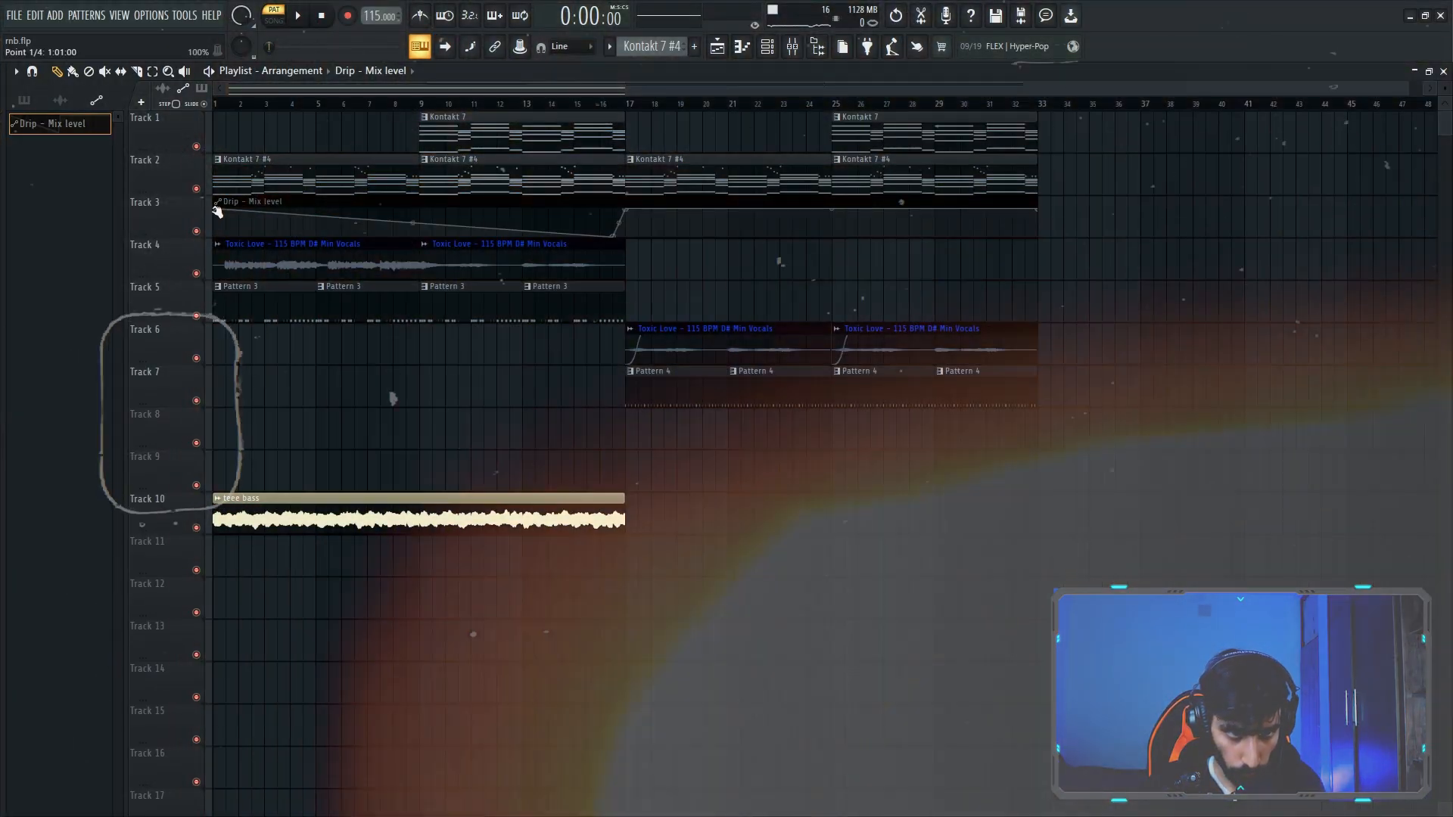
{"action": "left_click_drag", "start_coordinate": [214, 210], "coordinate": [211, 295]}
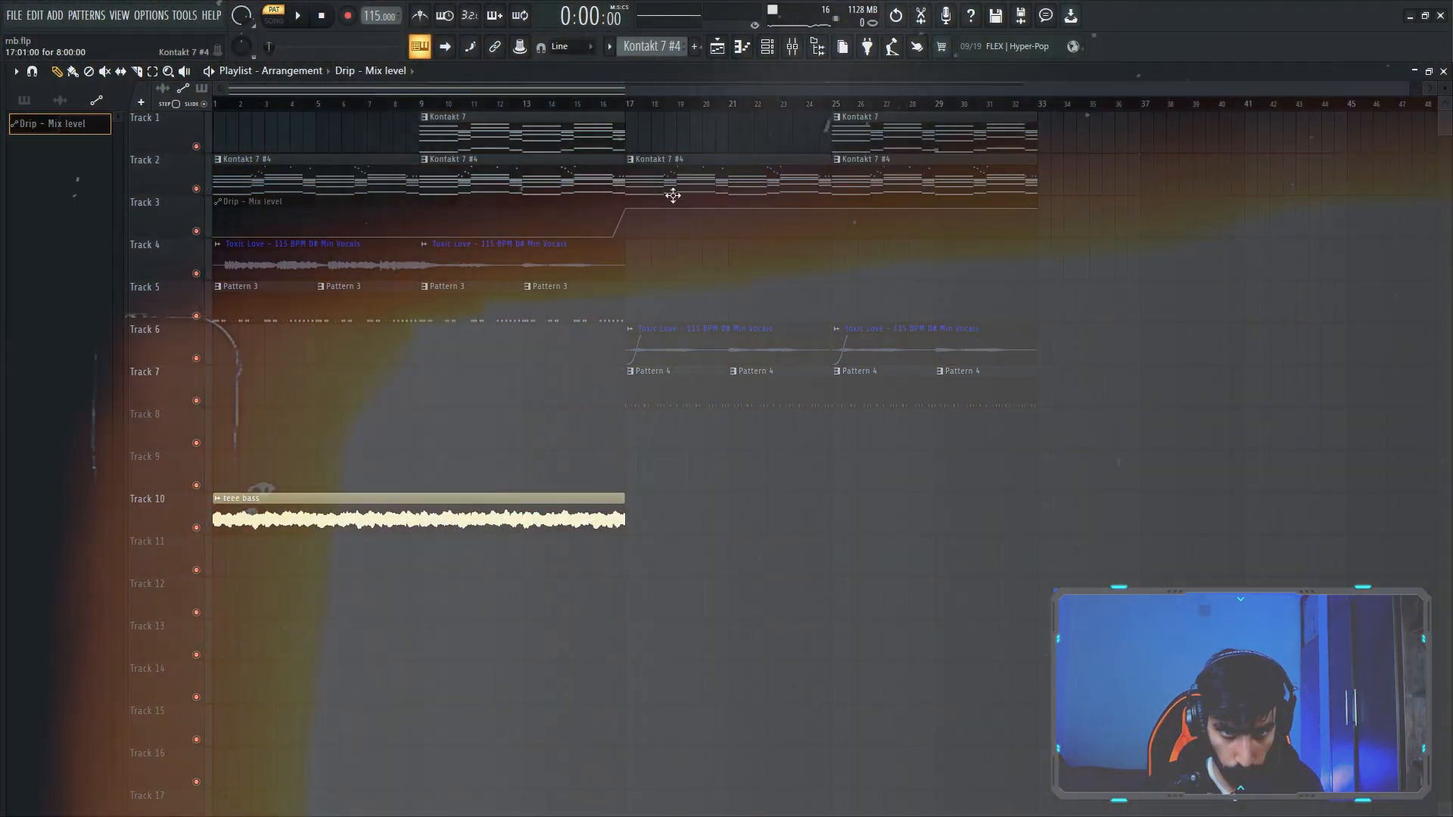
- Play the arrangement from bar 16 to hear the Drip mix automation across the transition into bar 17
{"action": "key", "text": "space"}
{"action": "left_click", "coordinate": [603, 104]}
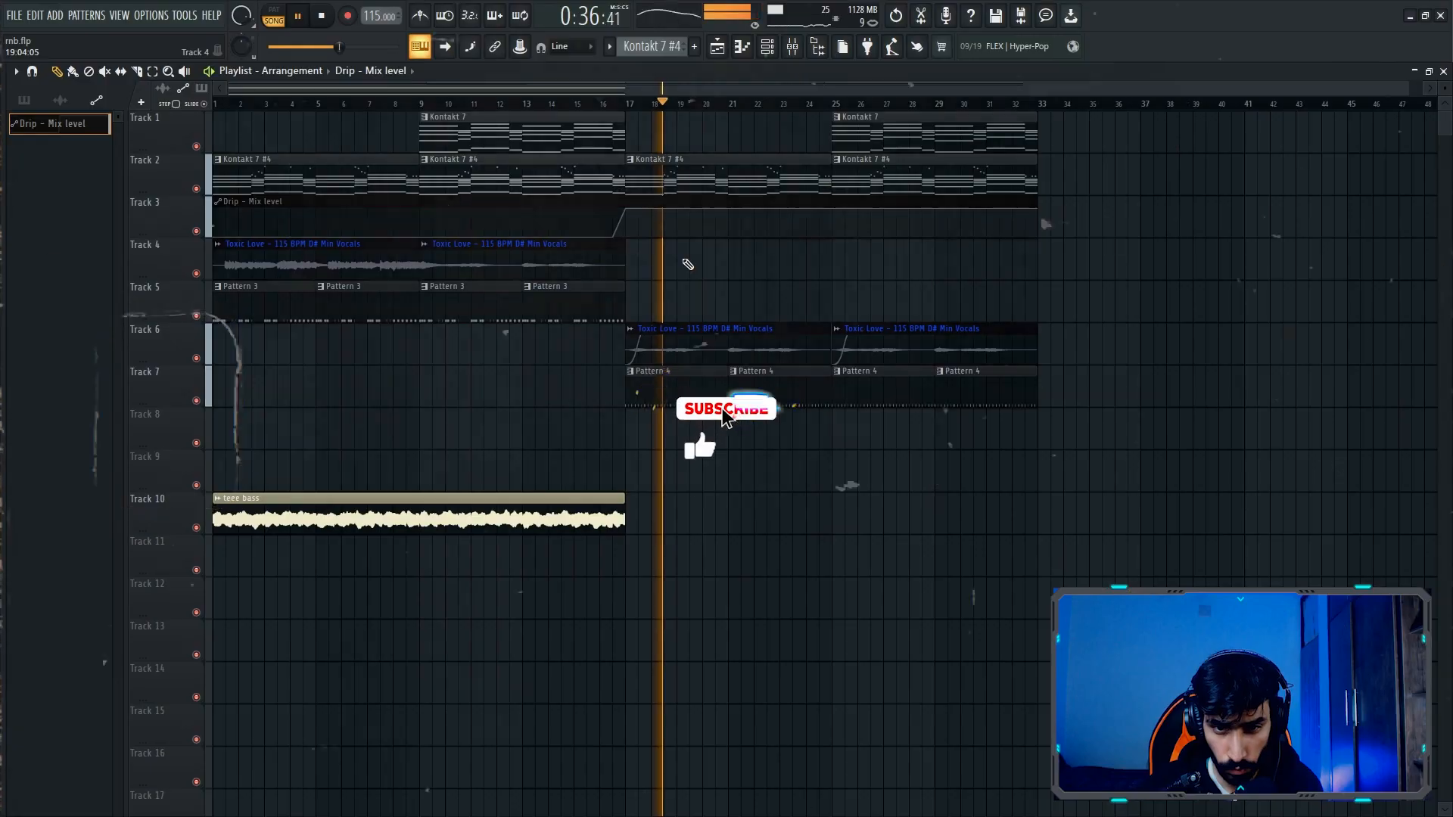
{"action": "key", "text": "space"}
{"action": "key", "text": "space"}
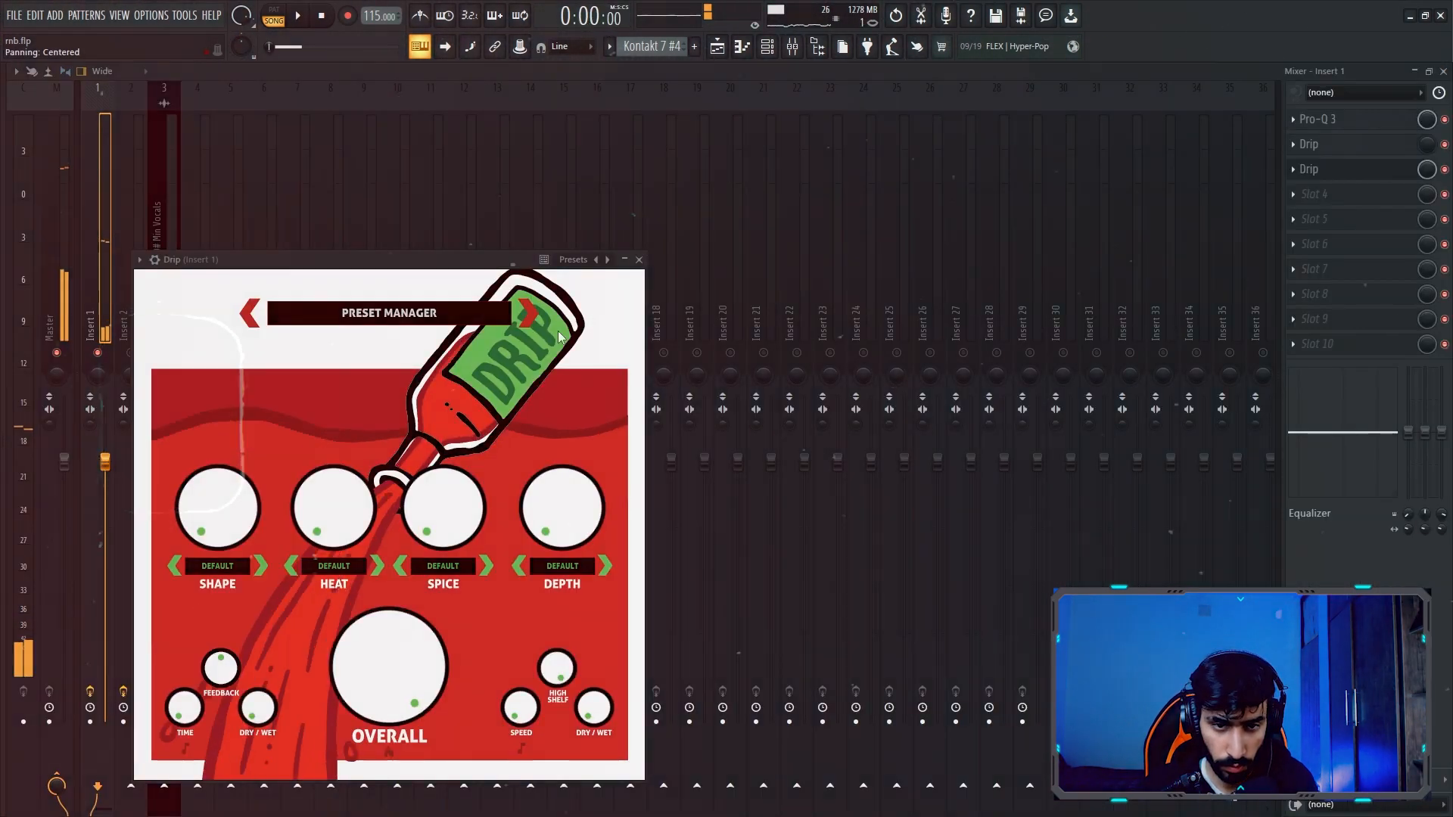
- Open preset bank 1 in the second Drip instance on Insert 1, audition it with the song, and put the plugin window away
{"action": "left_click", "coordinate": [421, 314]}
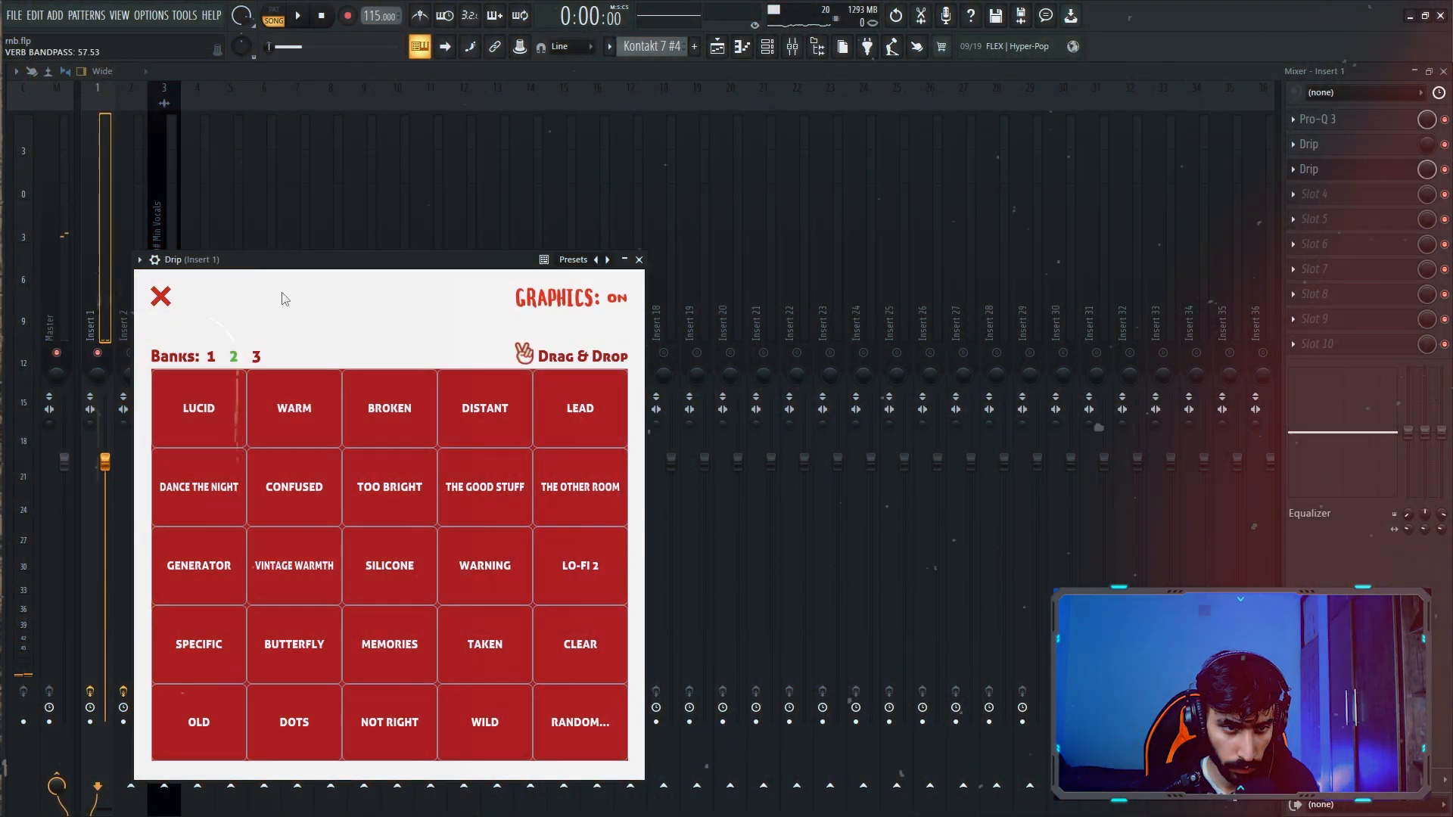
{"action": "left_click_drag", "start_coordinate": [288, 260], "coordinate": [386, 260]}
{"action": "key", "text": "space"}
{"action": "left_click", "coordinate": [239, 339]}
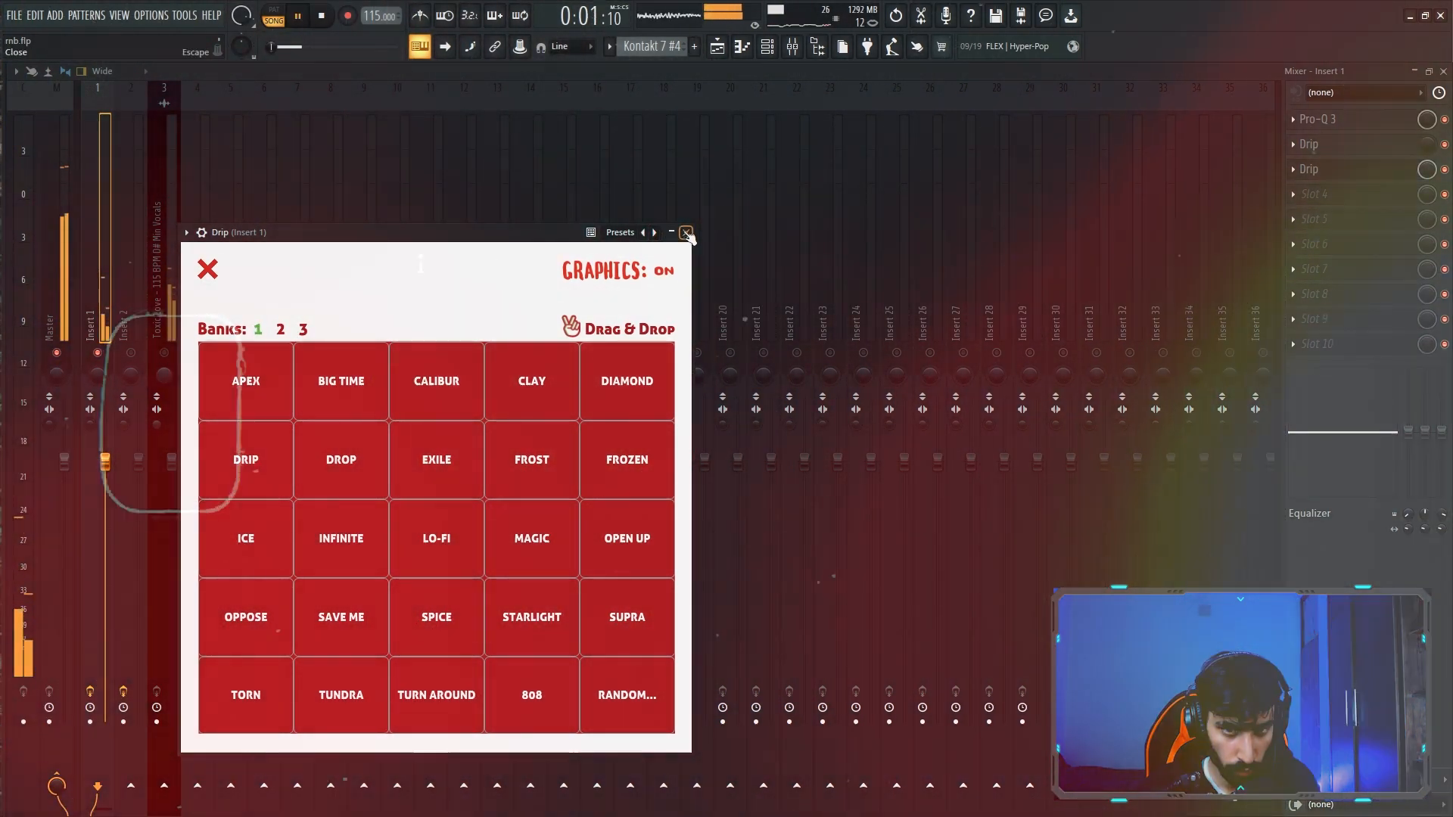
{"action": "left_click", "coordinate": [671, 233]}
- Create an automation clip for the second Drip's mix level and move it to Track 7 at bar 1
{"action": "right_click", "coordinate": [1427, 169]}
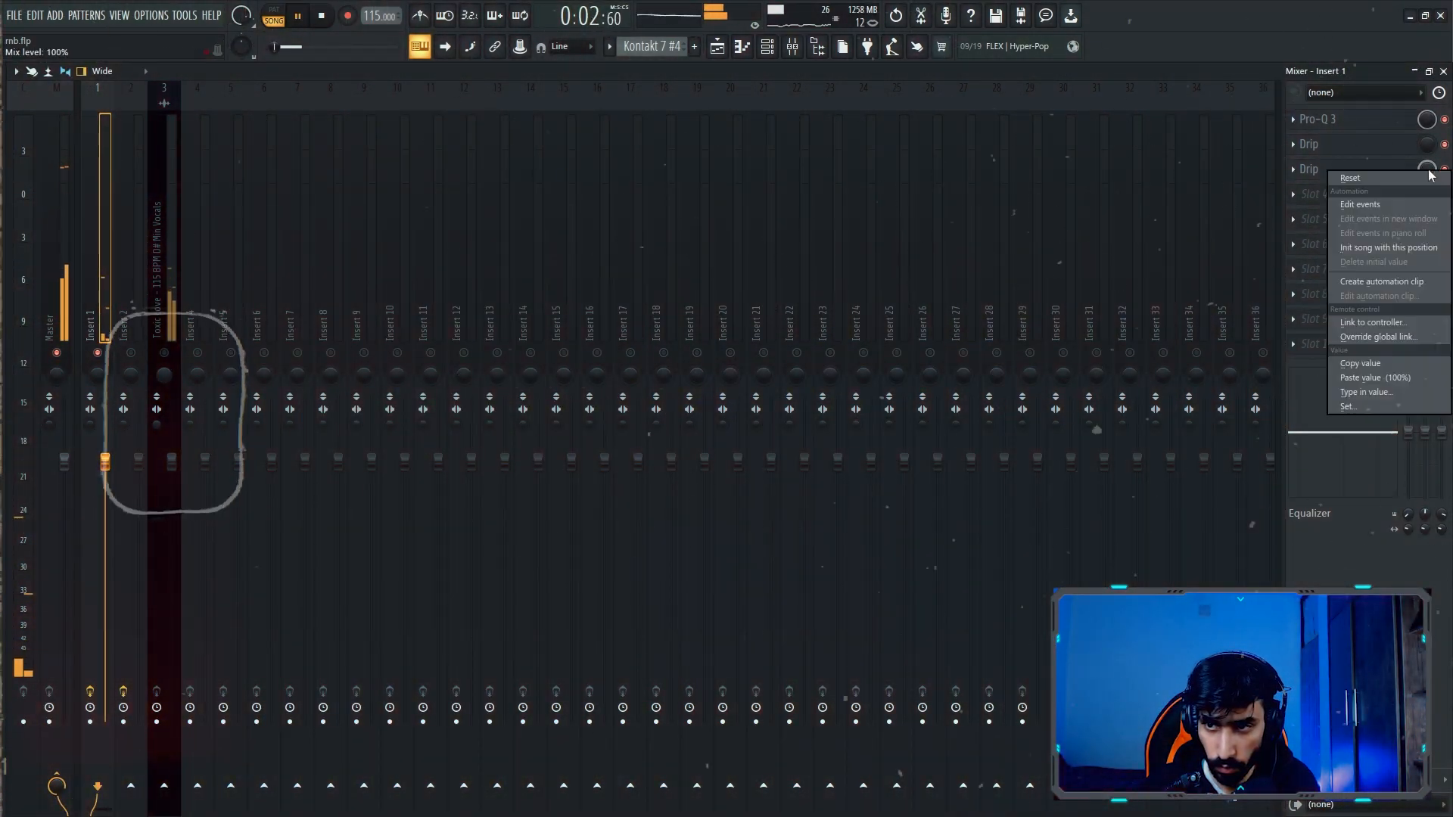
{"action": "left_click", "coordinate": [716, 46]}
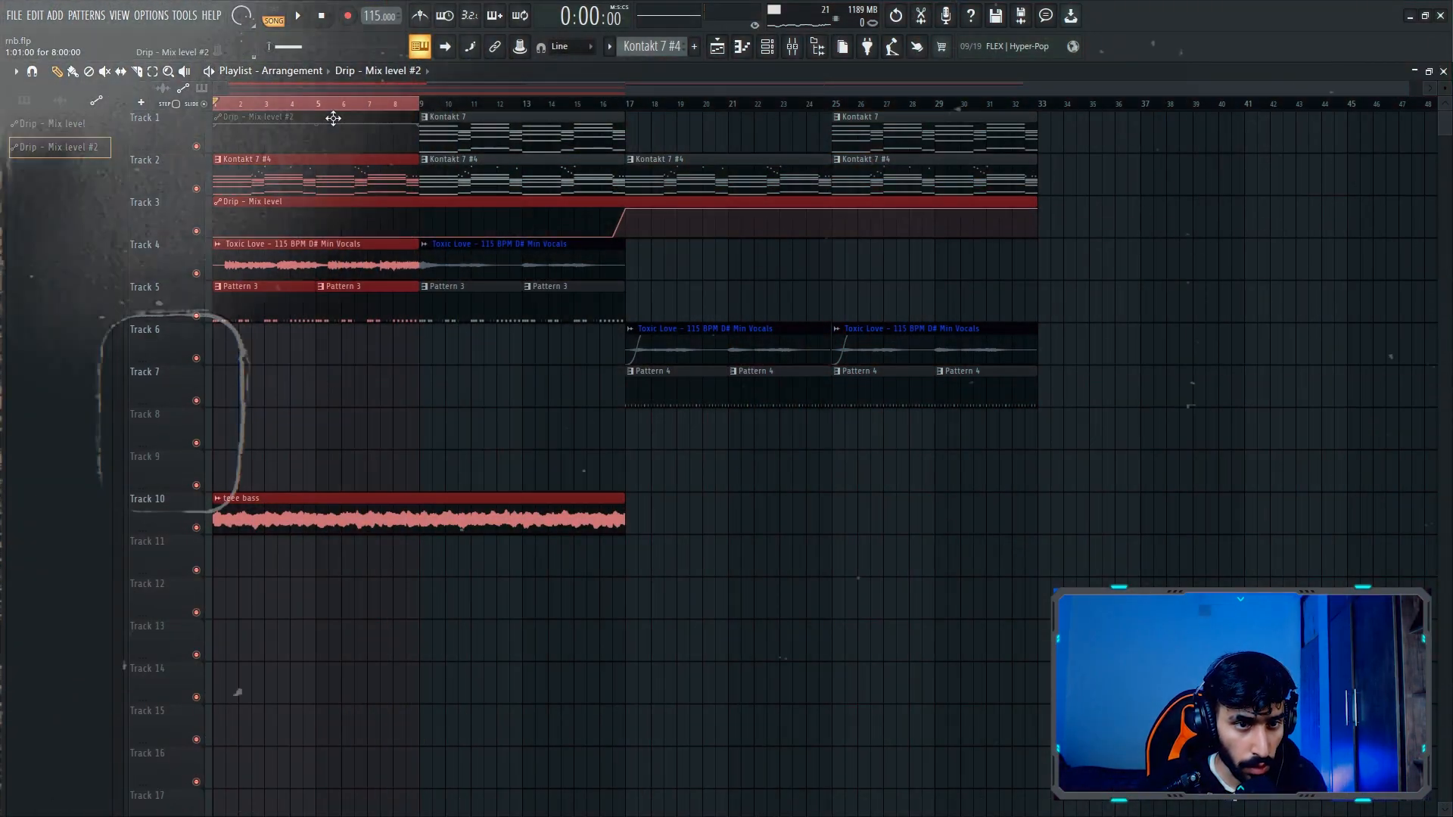
{"action": "left_click", "coordinate": [331, 117]}
{"action": "left_click_drag", "start_coordinate": [331, 118], "coordinate": [258, 399]}
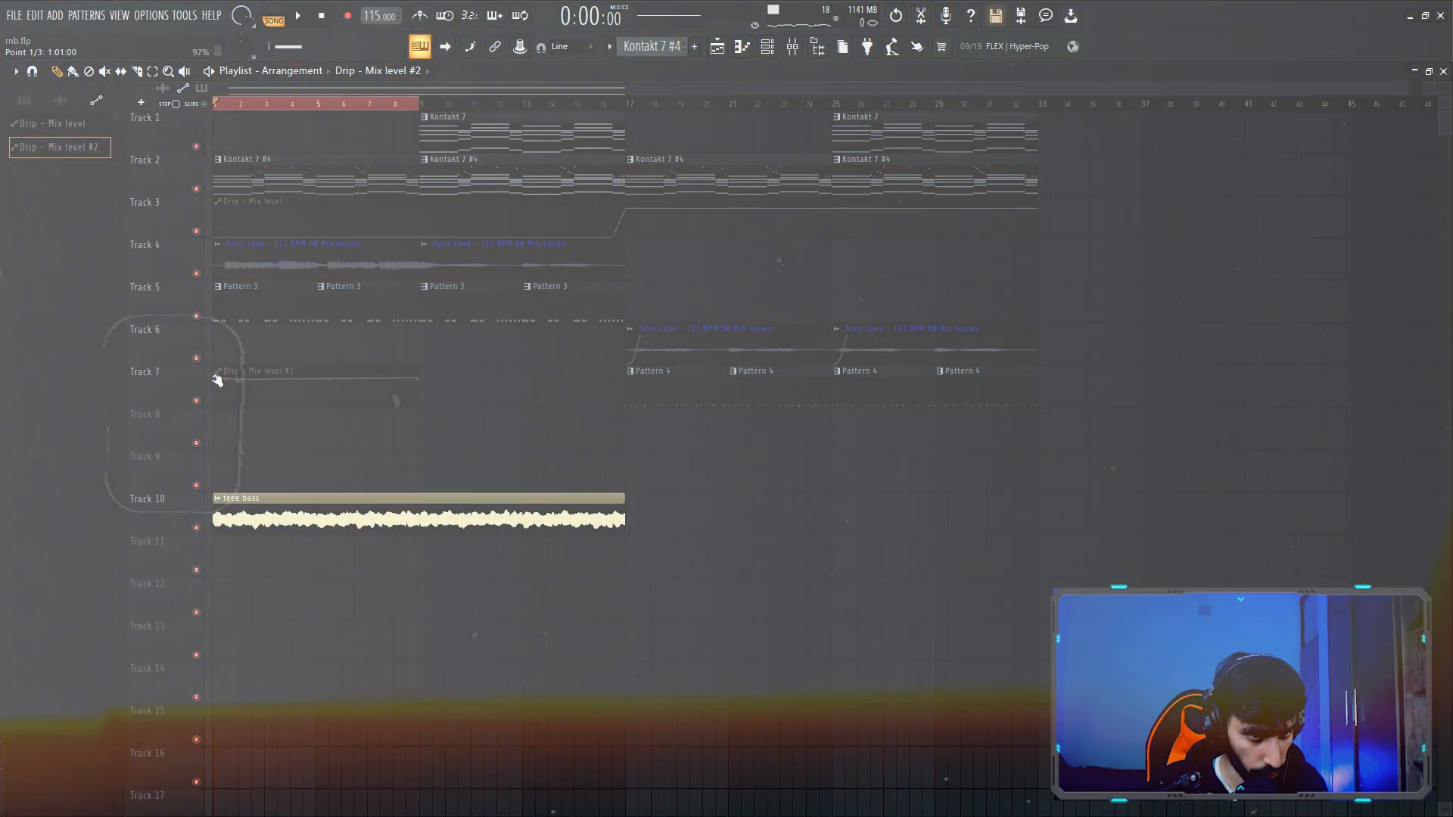
- Shape the second Drip mix curve to rise until bar 2, hold until bar 3, and fall by bar 4, and adjust its end point
{"action": "left_click_drag", "start_coordinate": [218, 379], "coordinate": [217, 409]}
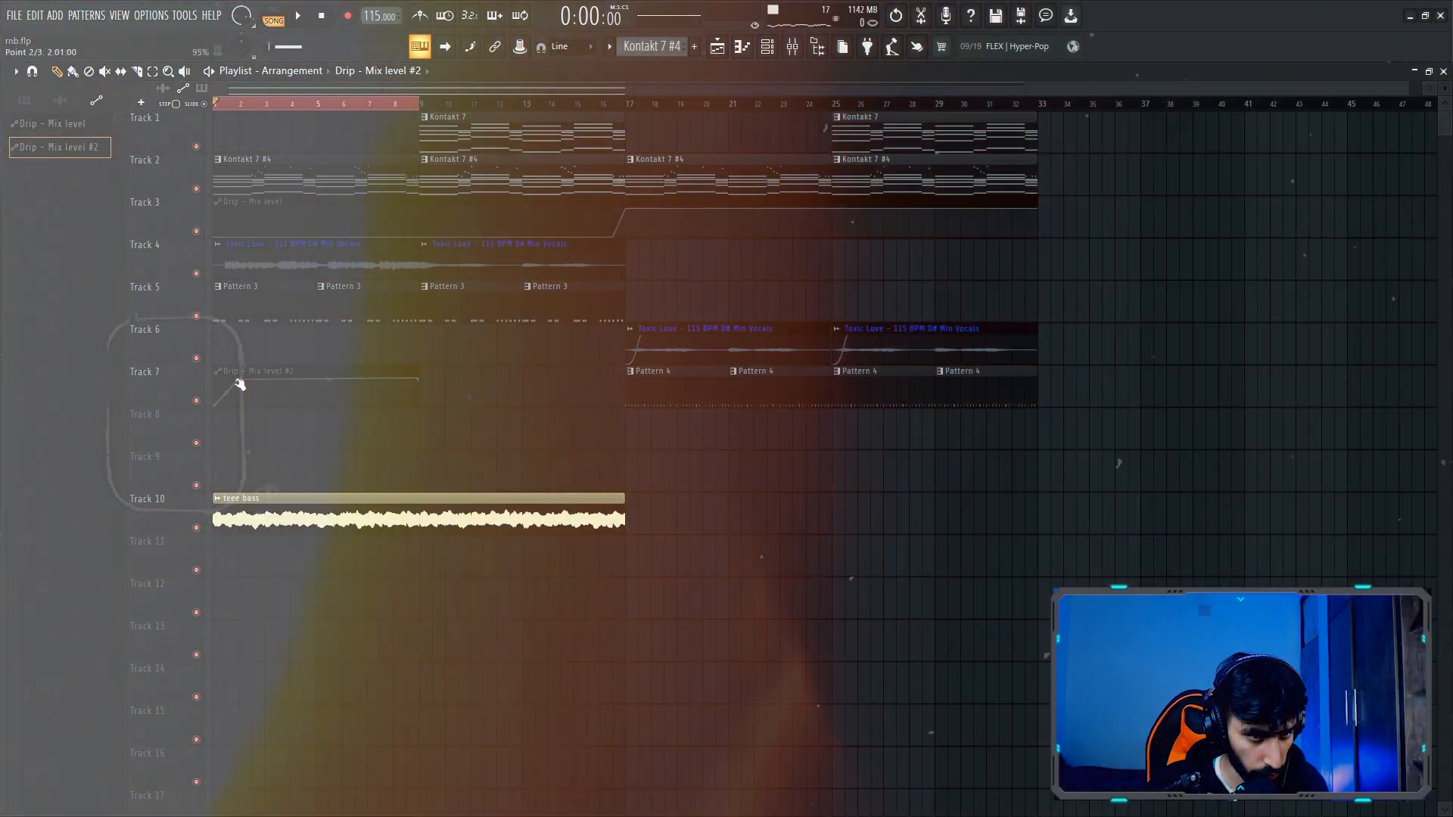
{"action": "right_click", "coordinate": [267, 393]}
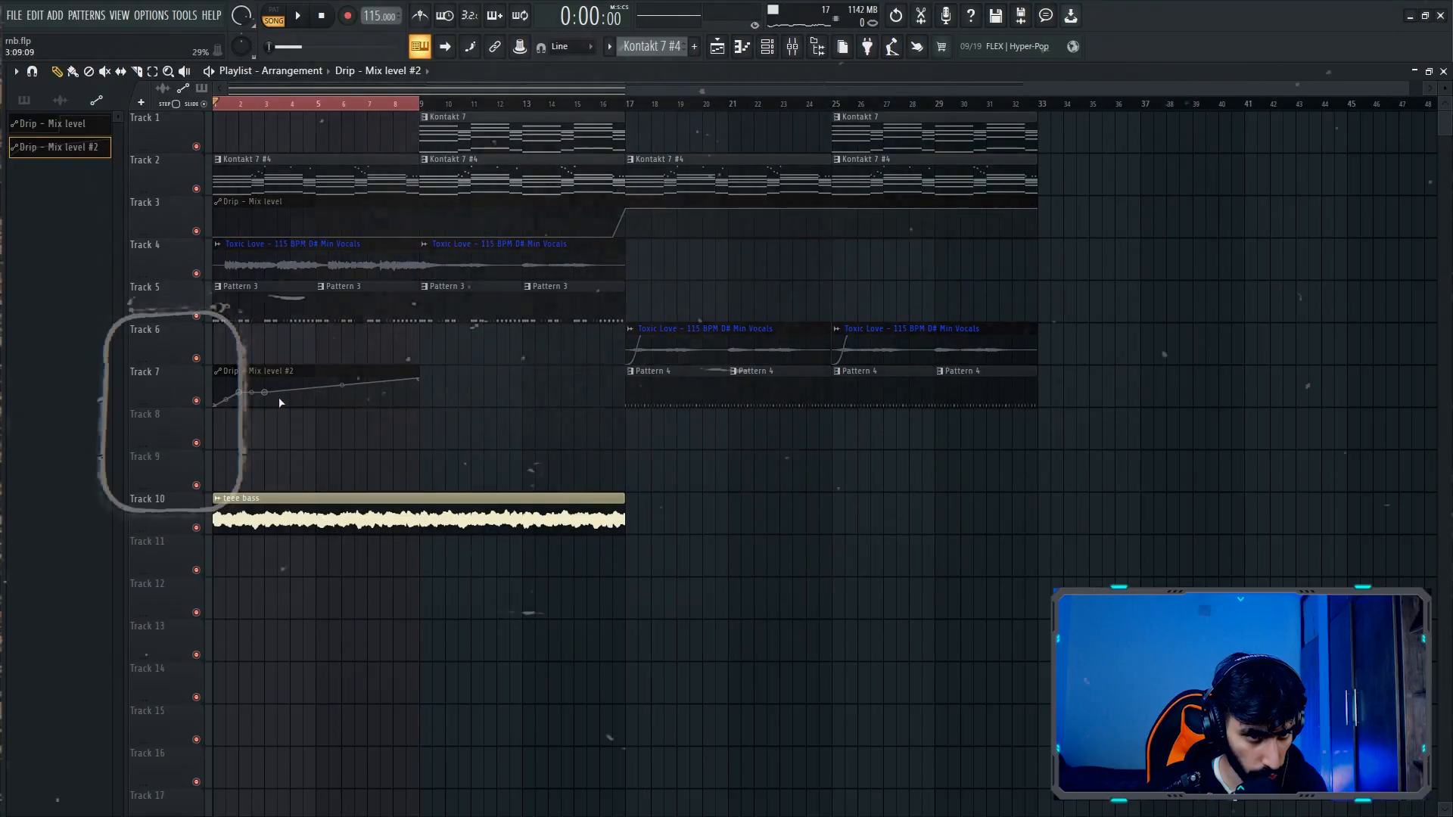
{"action": "right_click", "coordinate": [291, 405]}
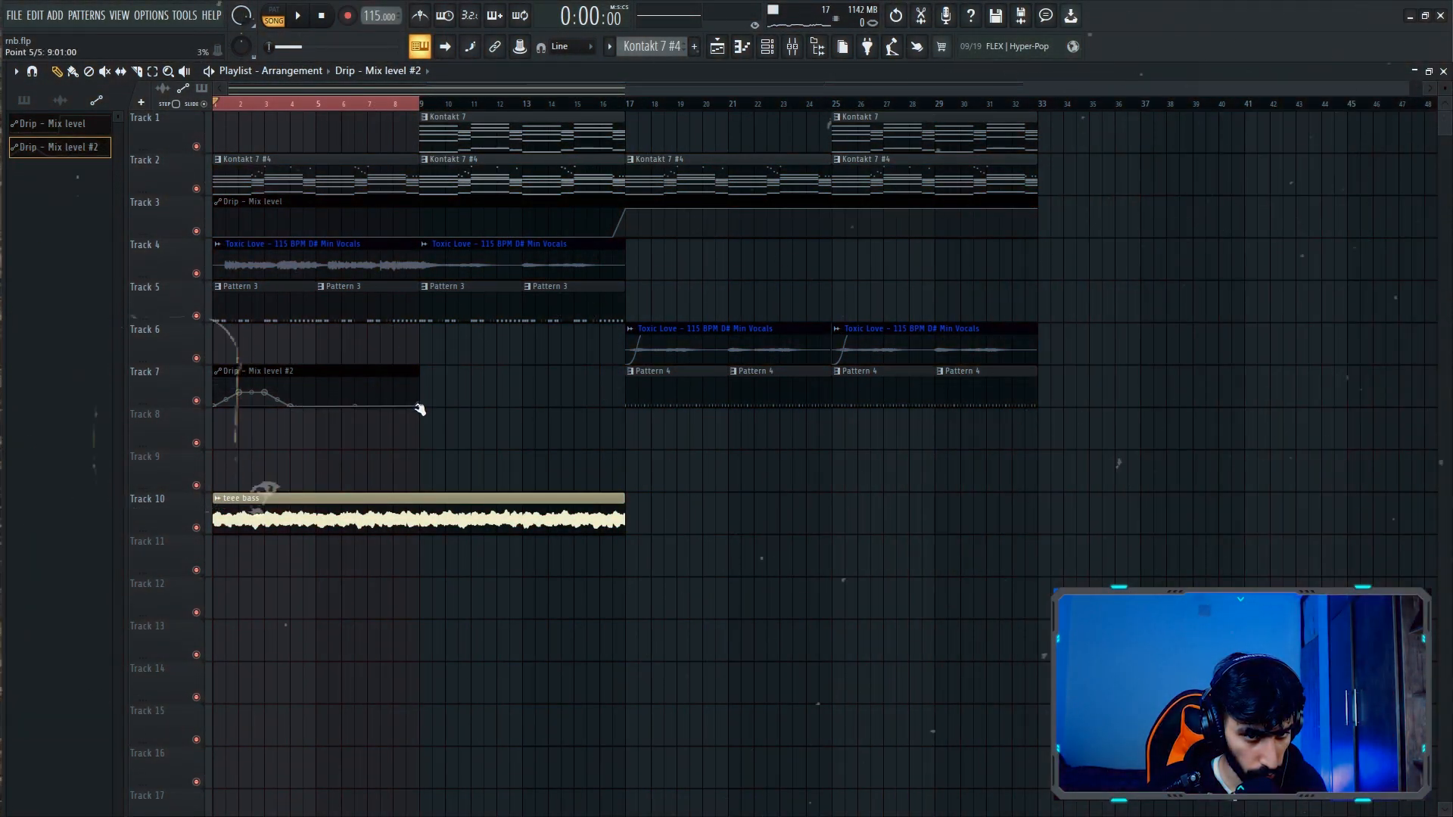
{"action": "left_click_drag", "start_coordinate": [420, 409], "coordinate": [389, 379]}
- Play the finished full arrangement from bar 1
{"action": "key", "text": "space"}
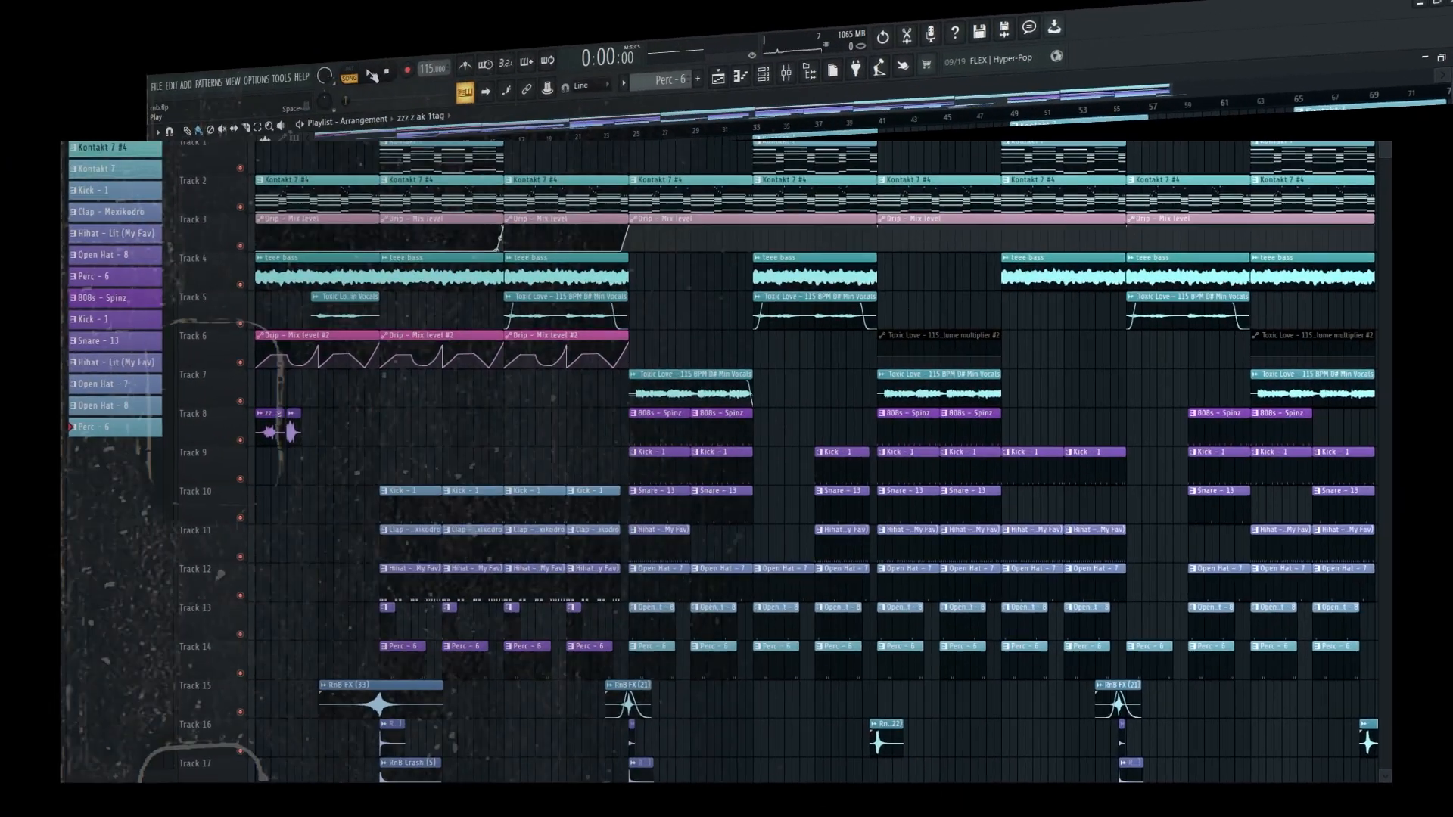
{"action": "left_click", "coordinate": [372, 75]}
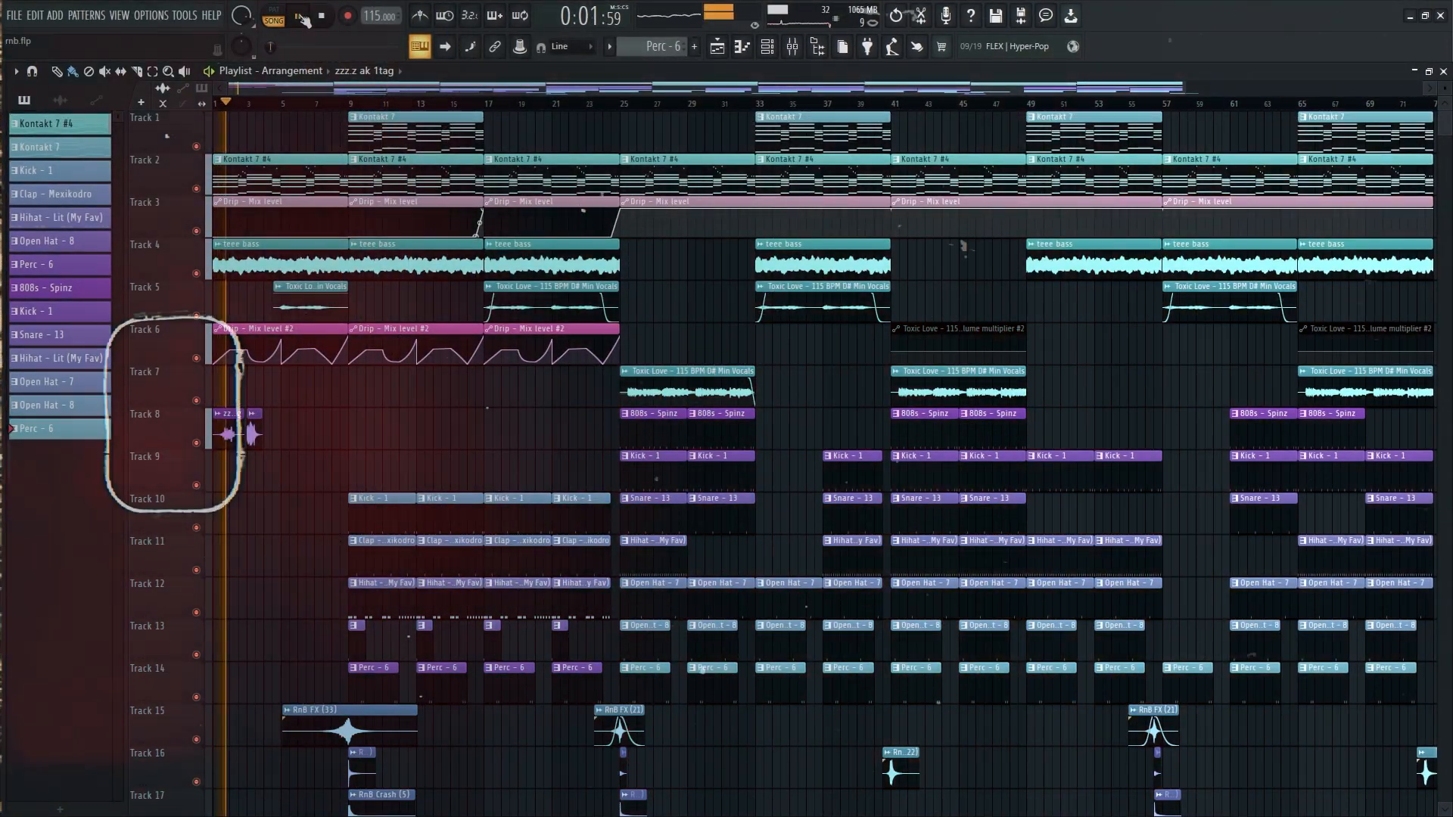